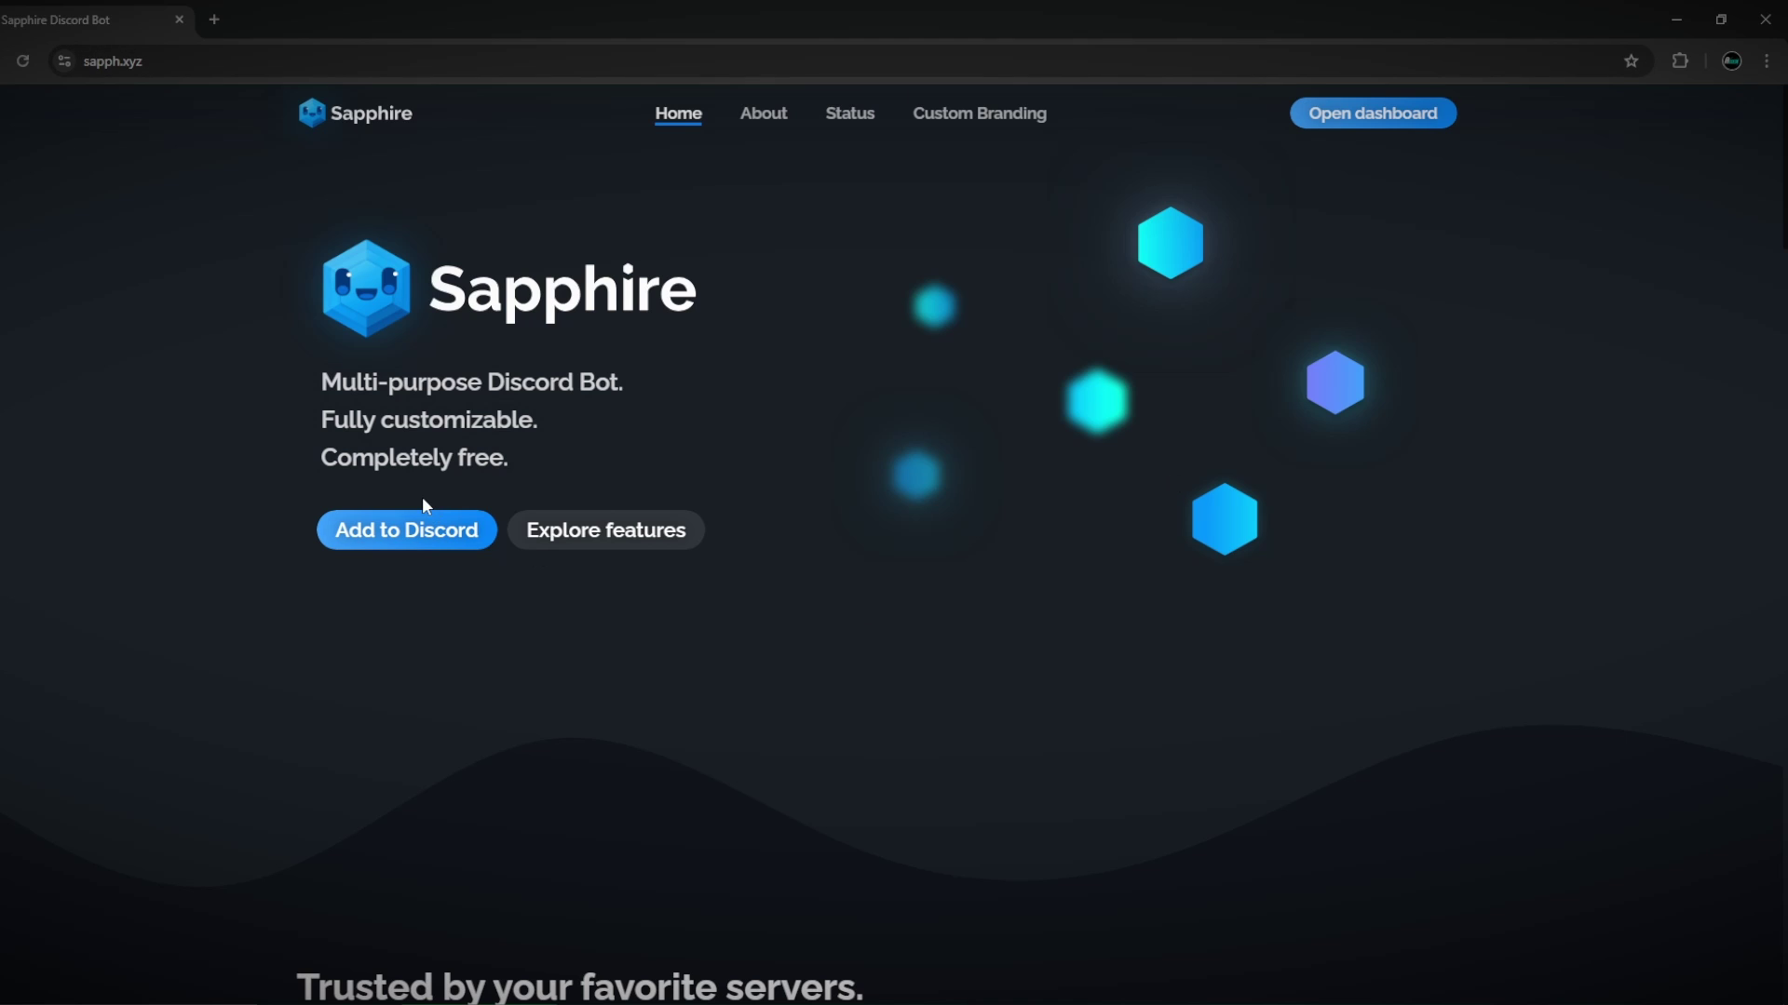
Add Sapphire to the Sapphire Bot Guide server and authorize its listed permissions
{"action": "left_click", "coordinate": [451, 557]}
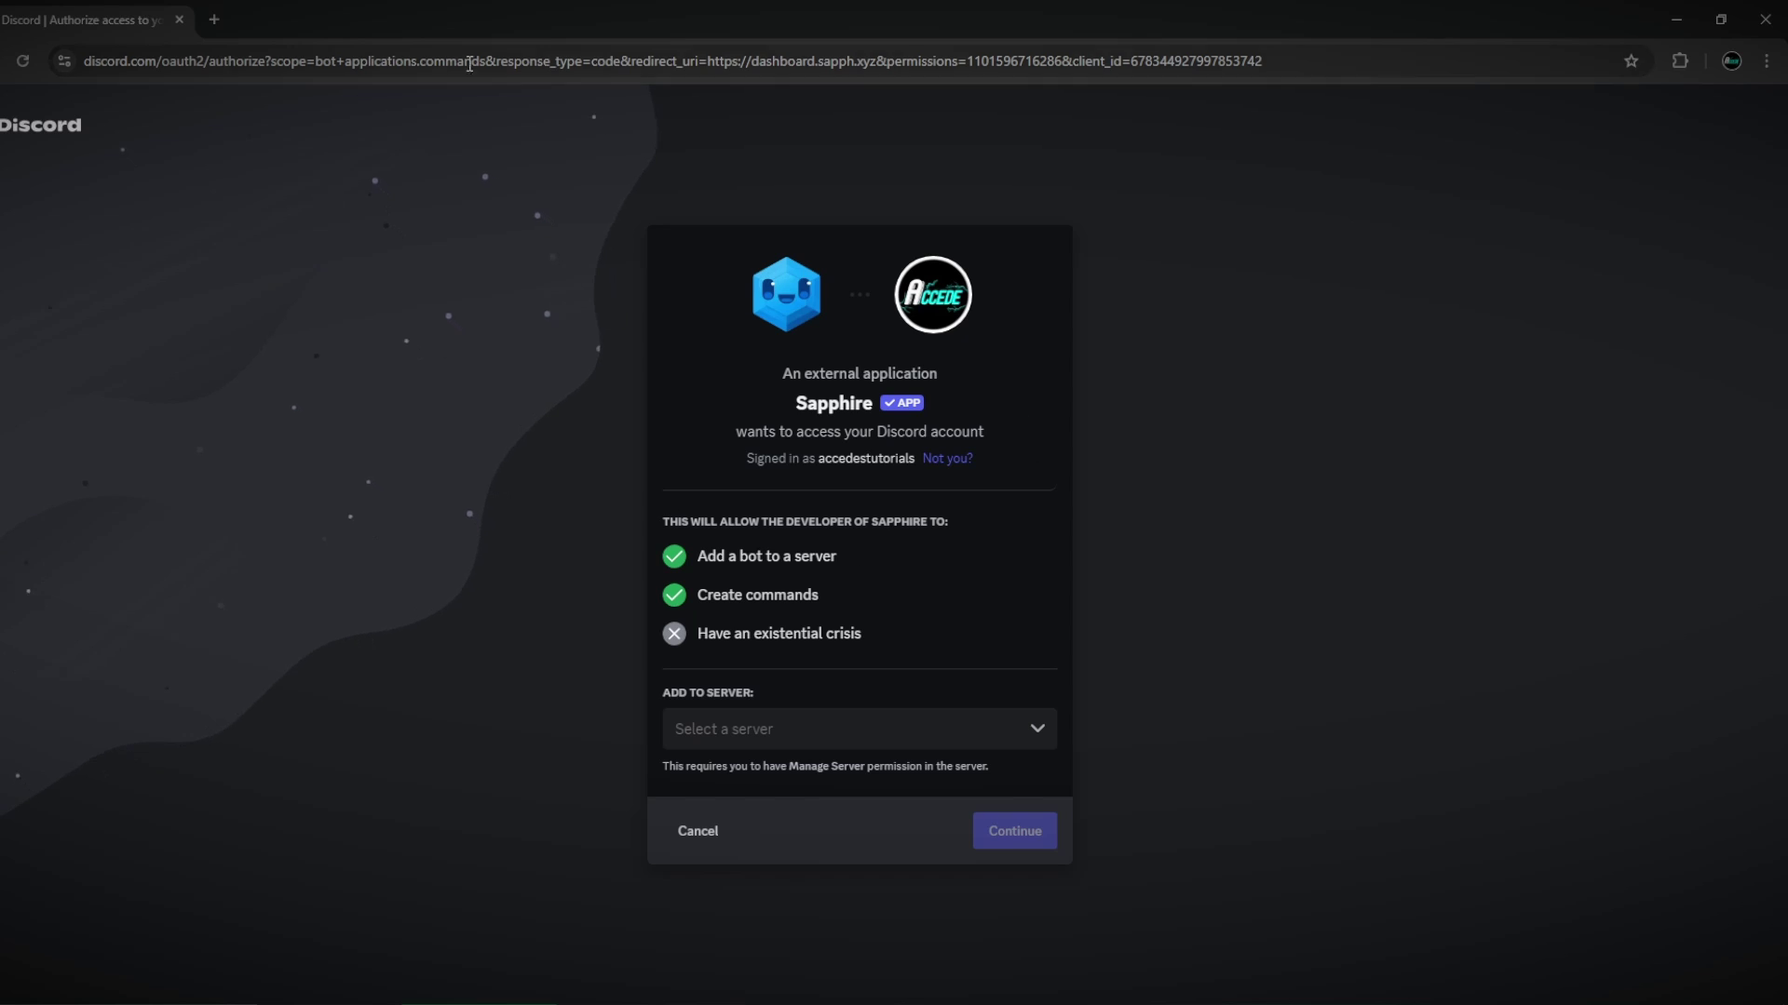
{"action": "left_click", "coordinate": [906, 740]}
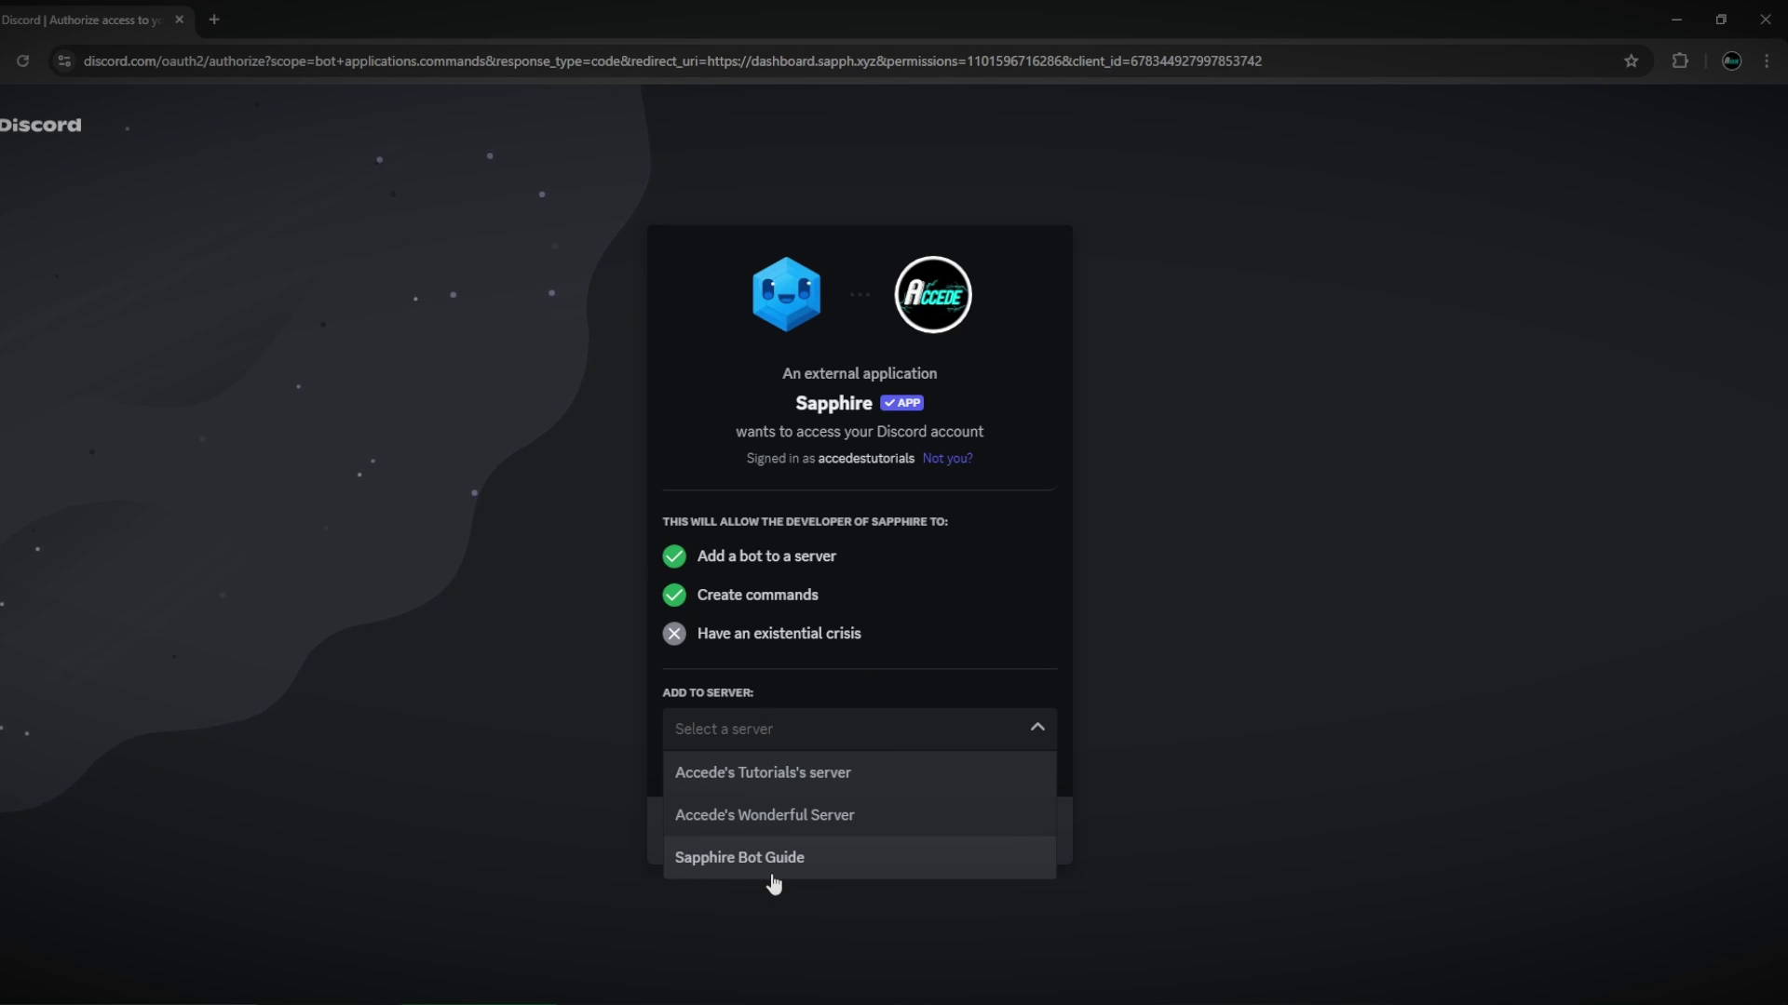
{"action": "left_click", "coordinate": [750, 858]}
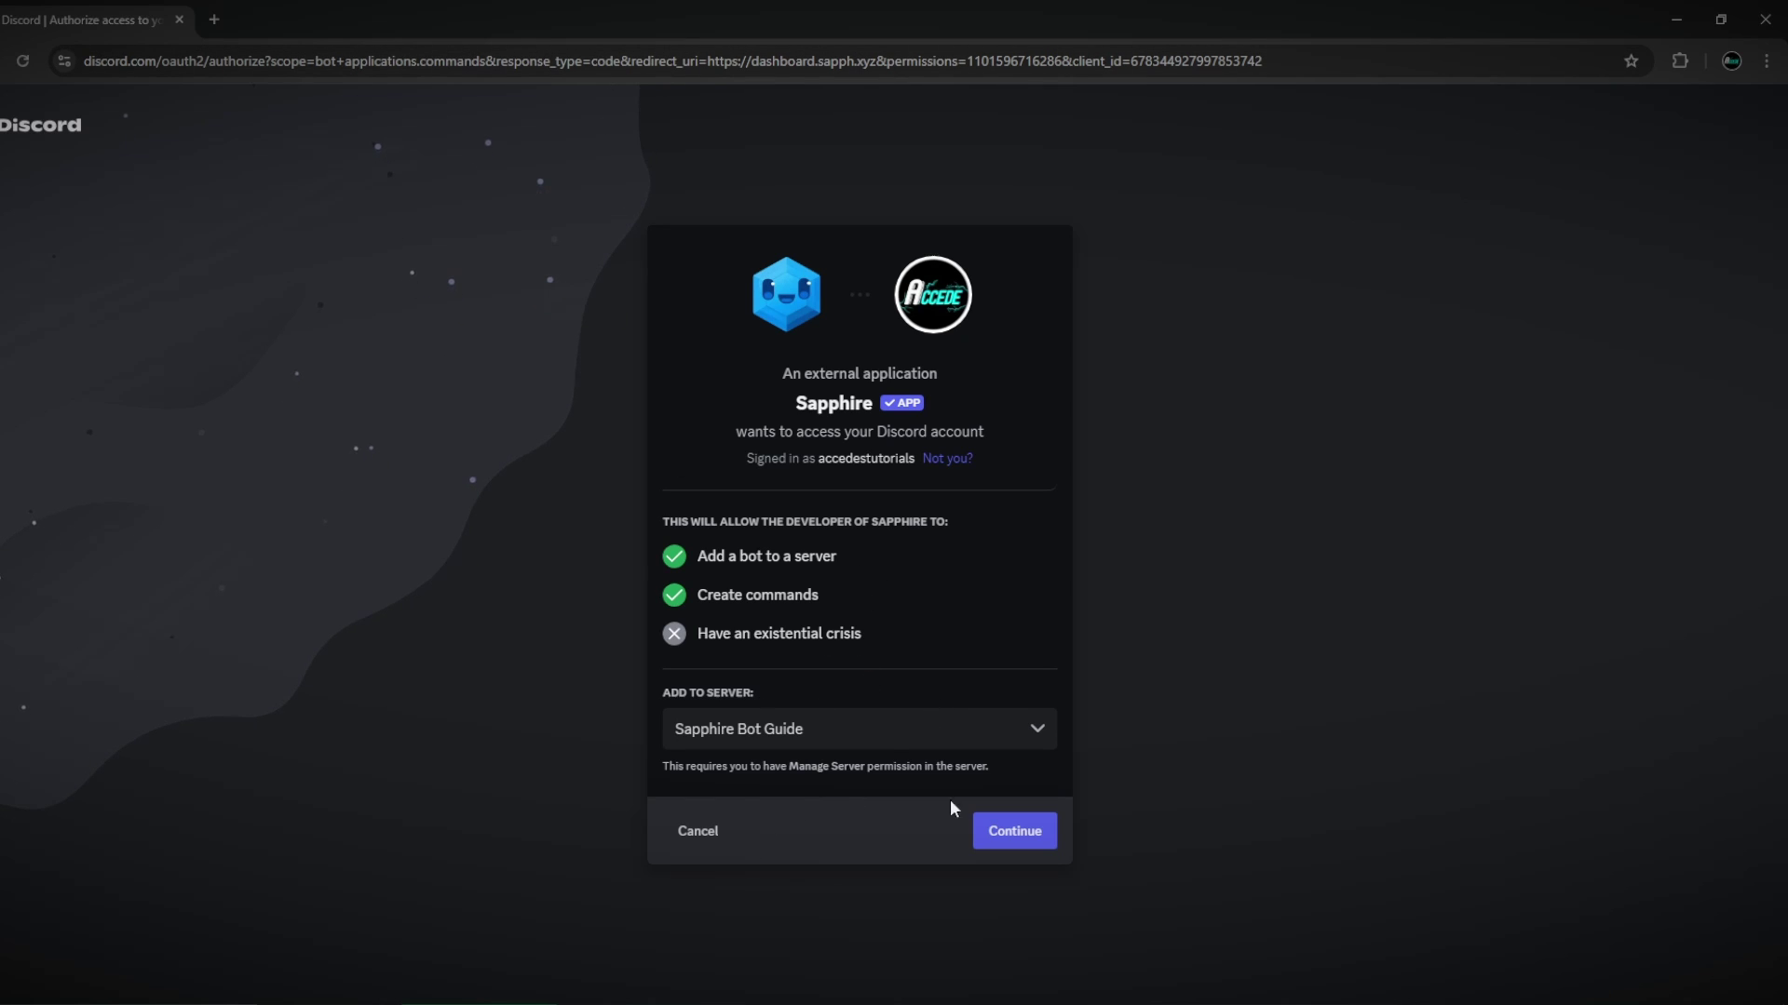
{"action": "left_click", "coordinate": [997, 836]}
{"action": "scroll", "coordinate": [1024, 605], "scroll_direction": "down", "scroll_amount": 5}
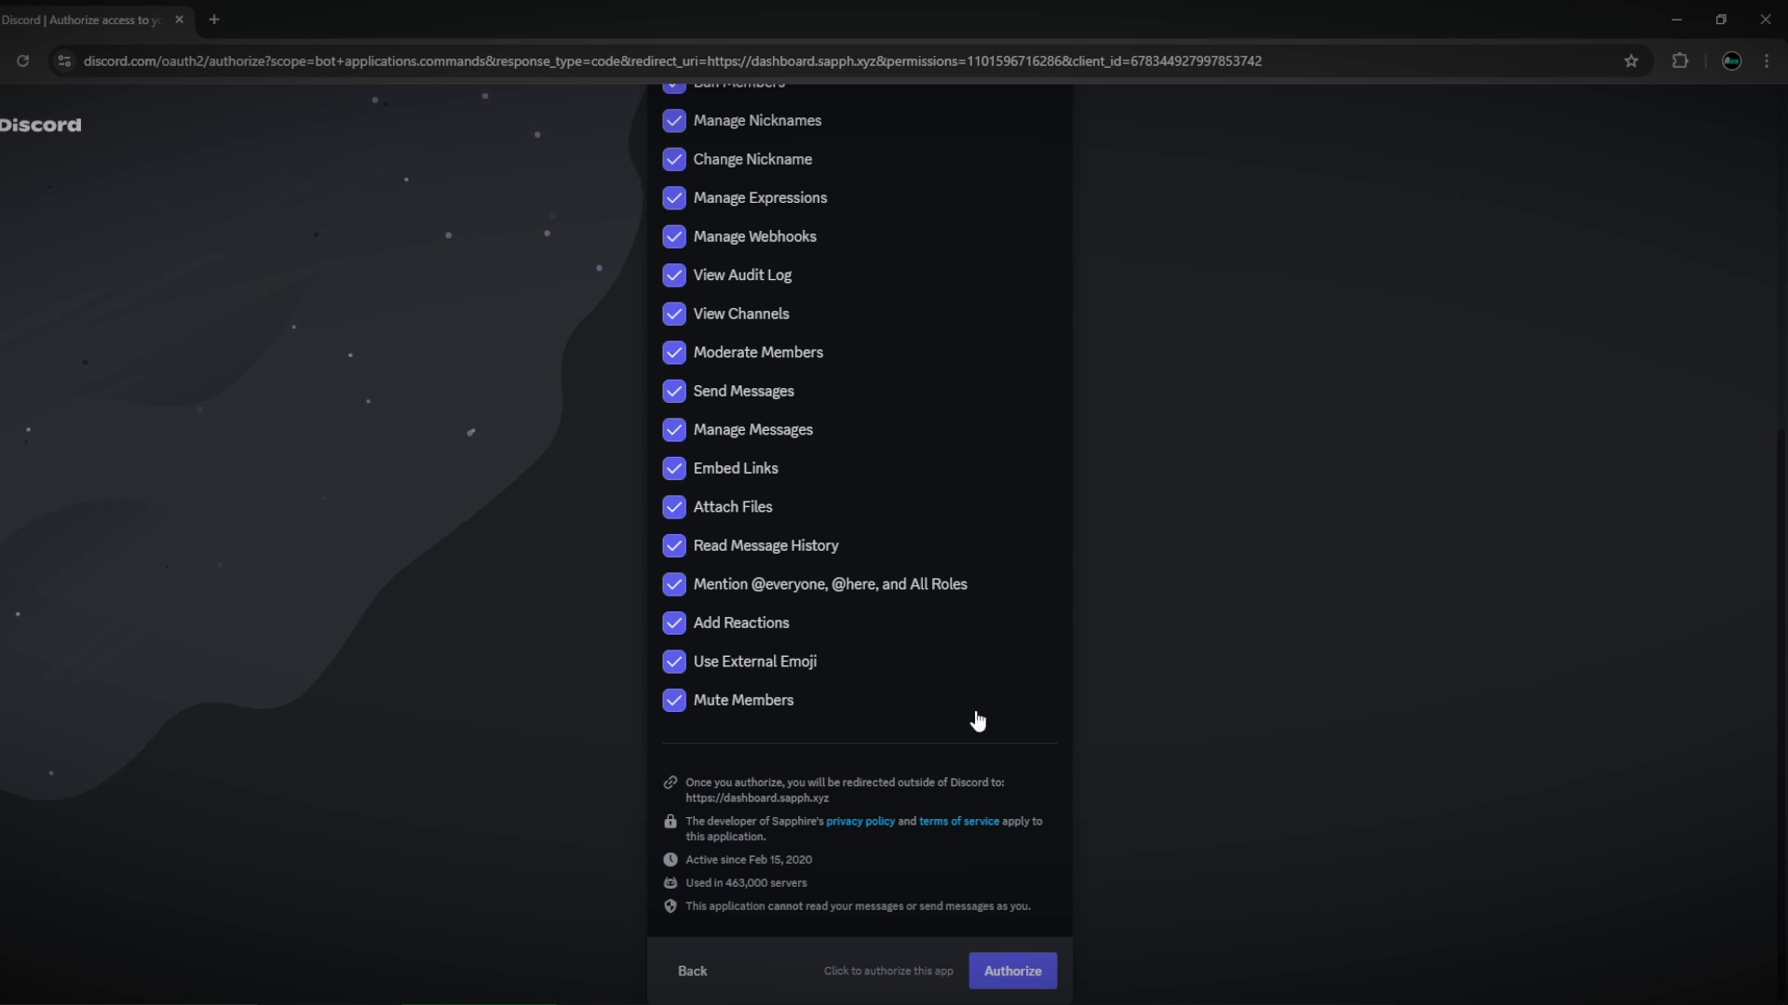
{"action": "left_click", "coordinate": [1041, 985]}
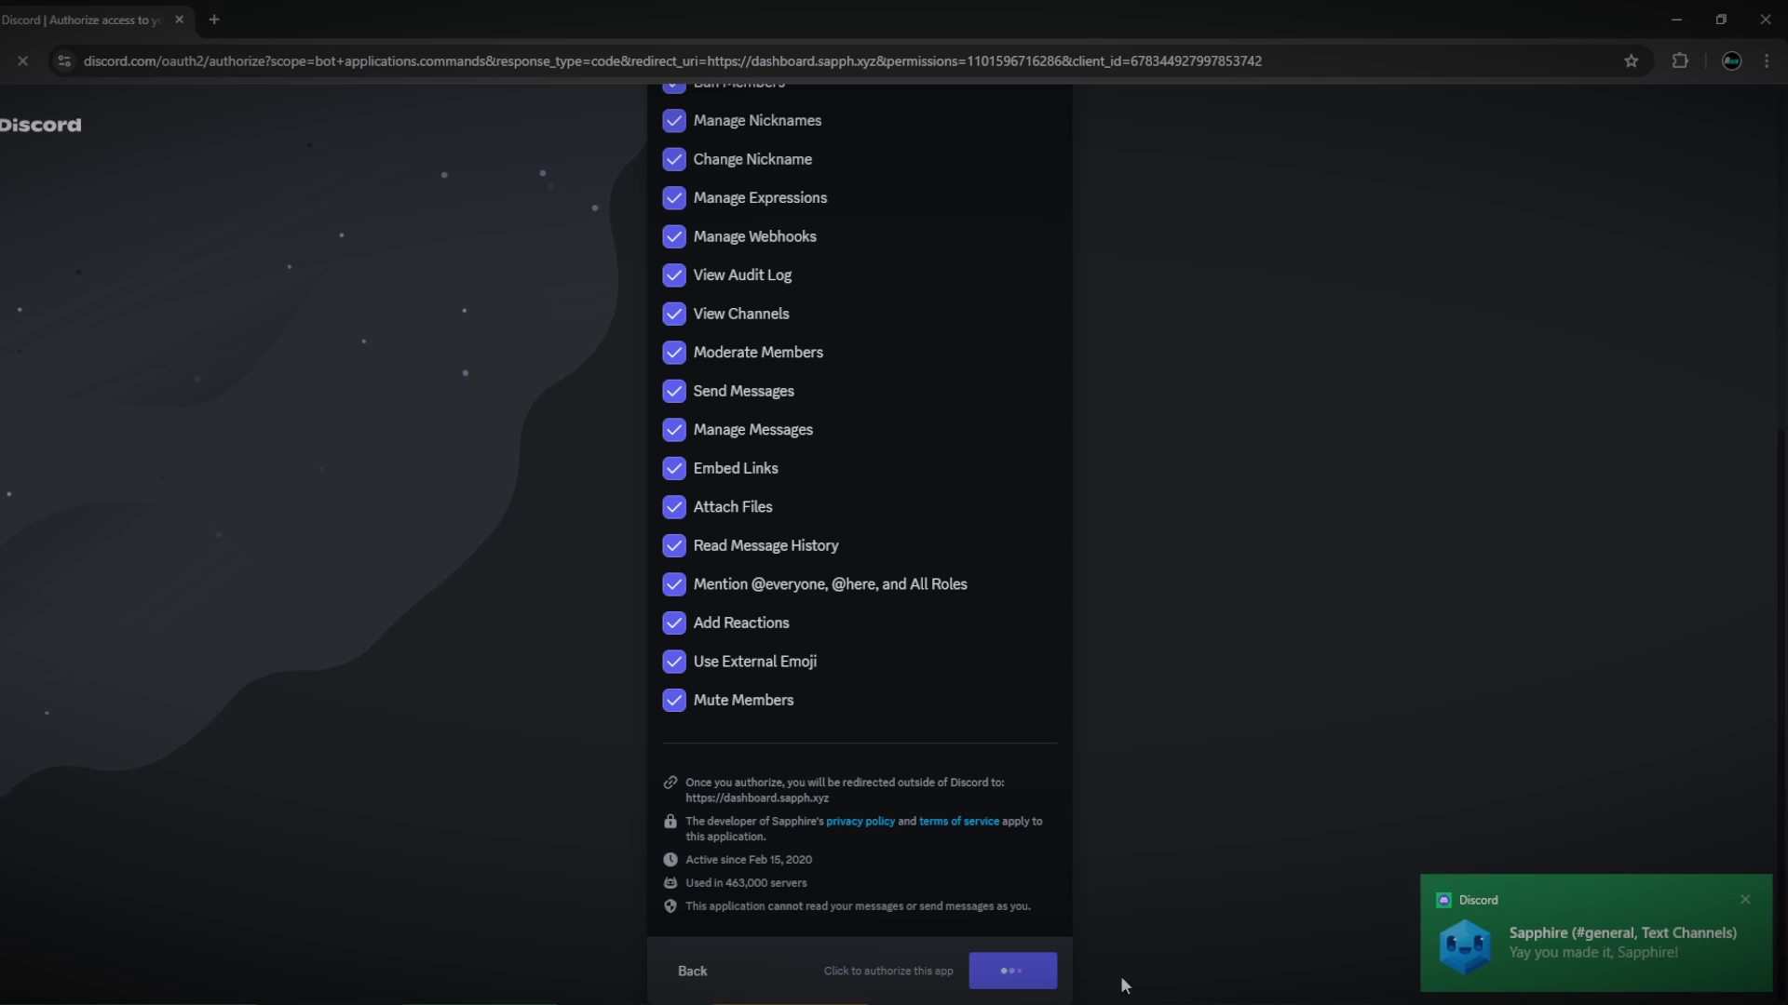
{"action": "left_click", "coordinate": [1126, 985]}
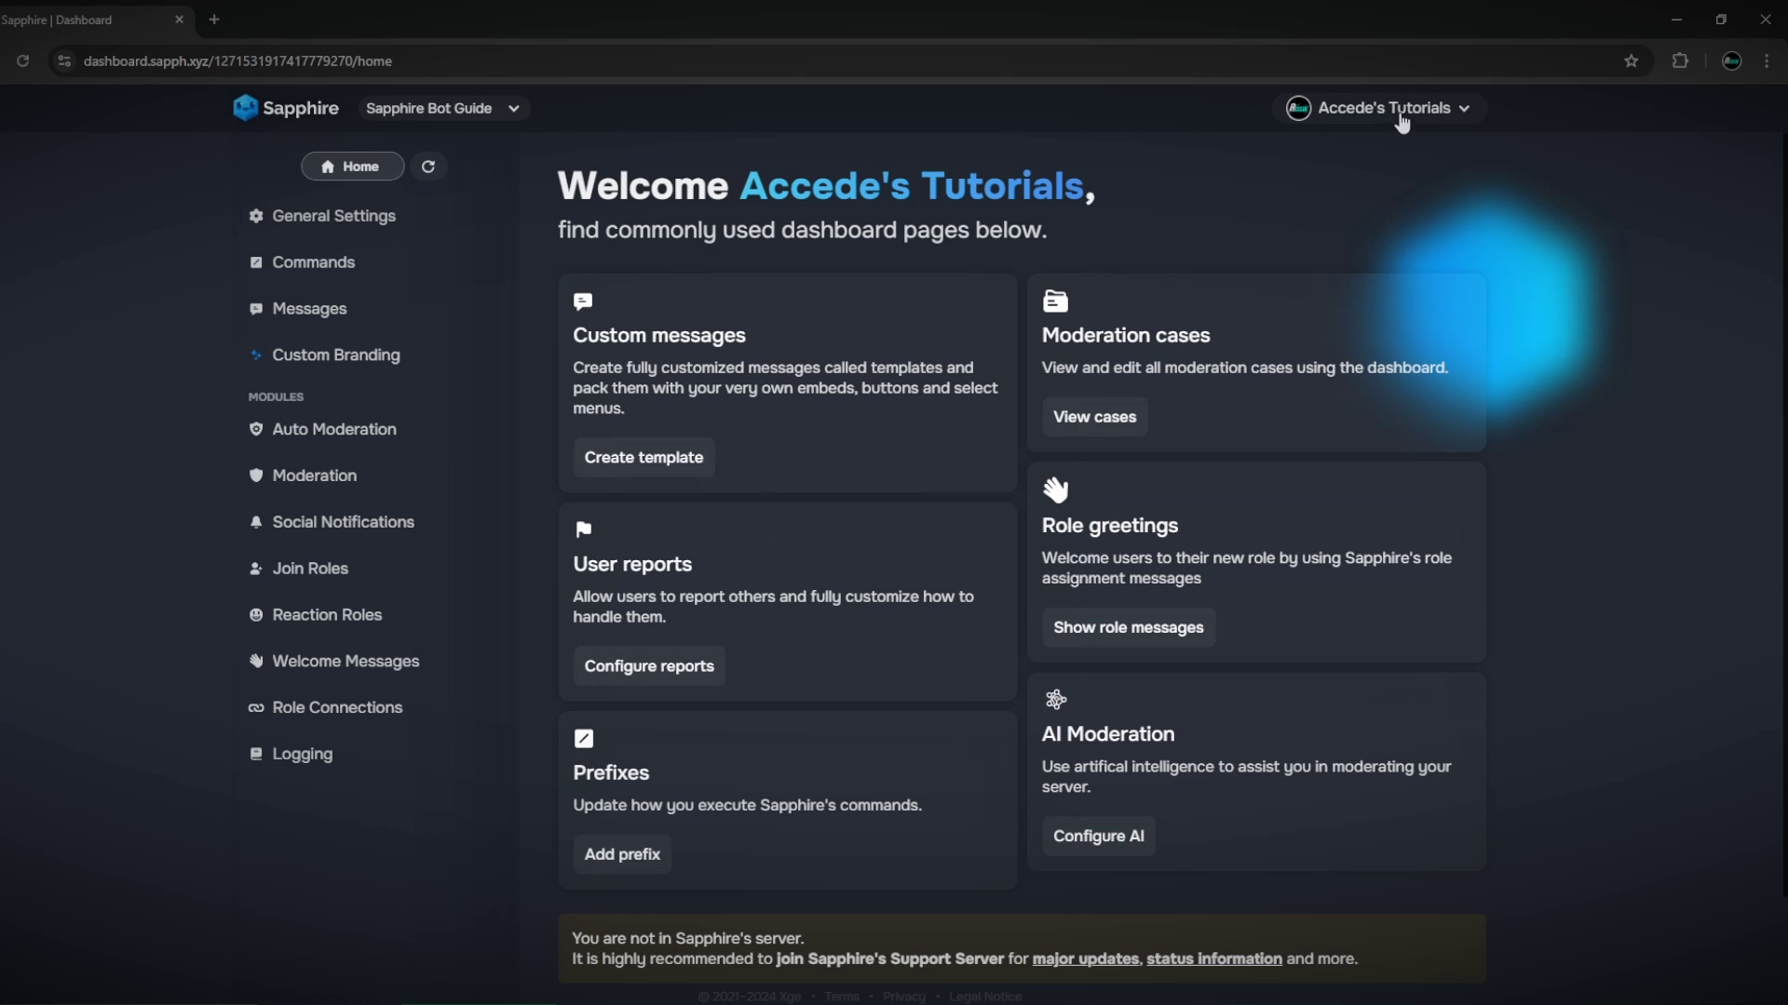
{"action": "left_click", "coordinate": [1426, 114]}
{"action": "left_click", "coordinate": [1445, 112]}
{"action": "left_click", "coordinate": [1466, 112]}
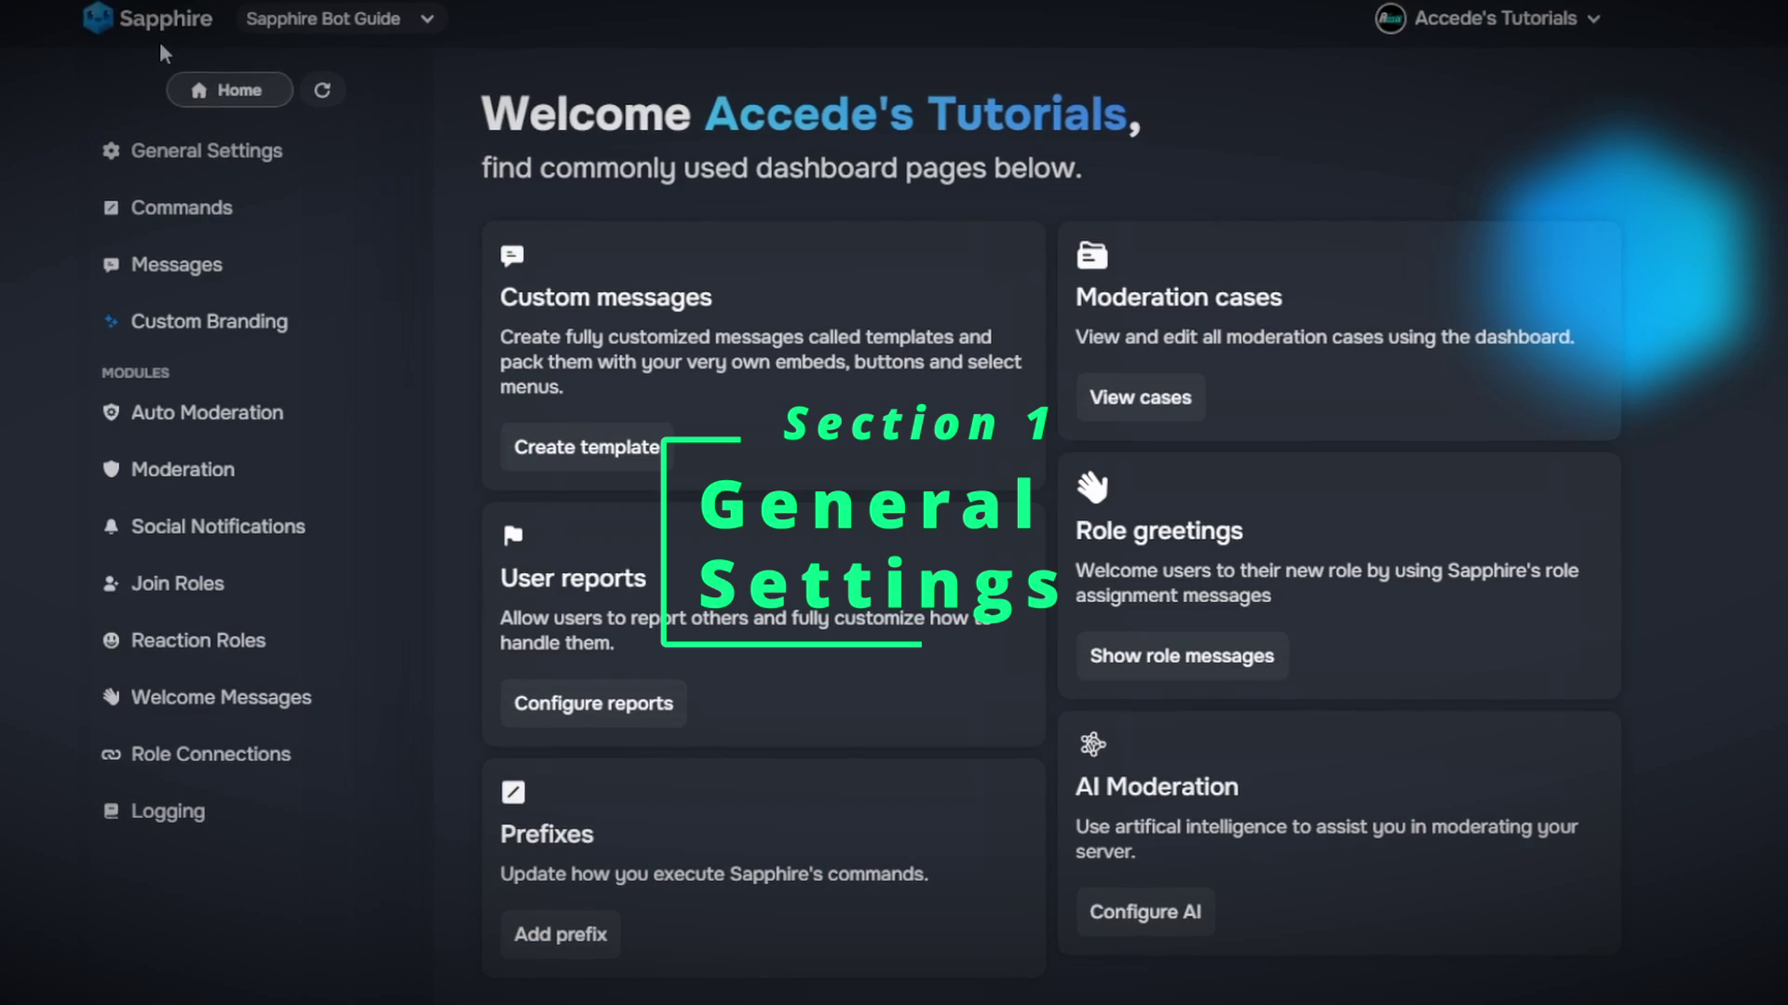
Confirm the Error log shows no errors, then return to the General Settings page
{"action": "left_click", "coordinate": [241, 182]}
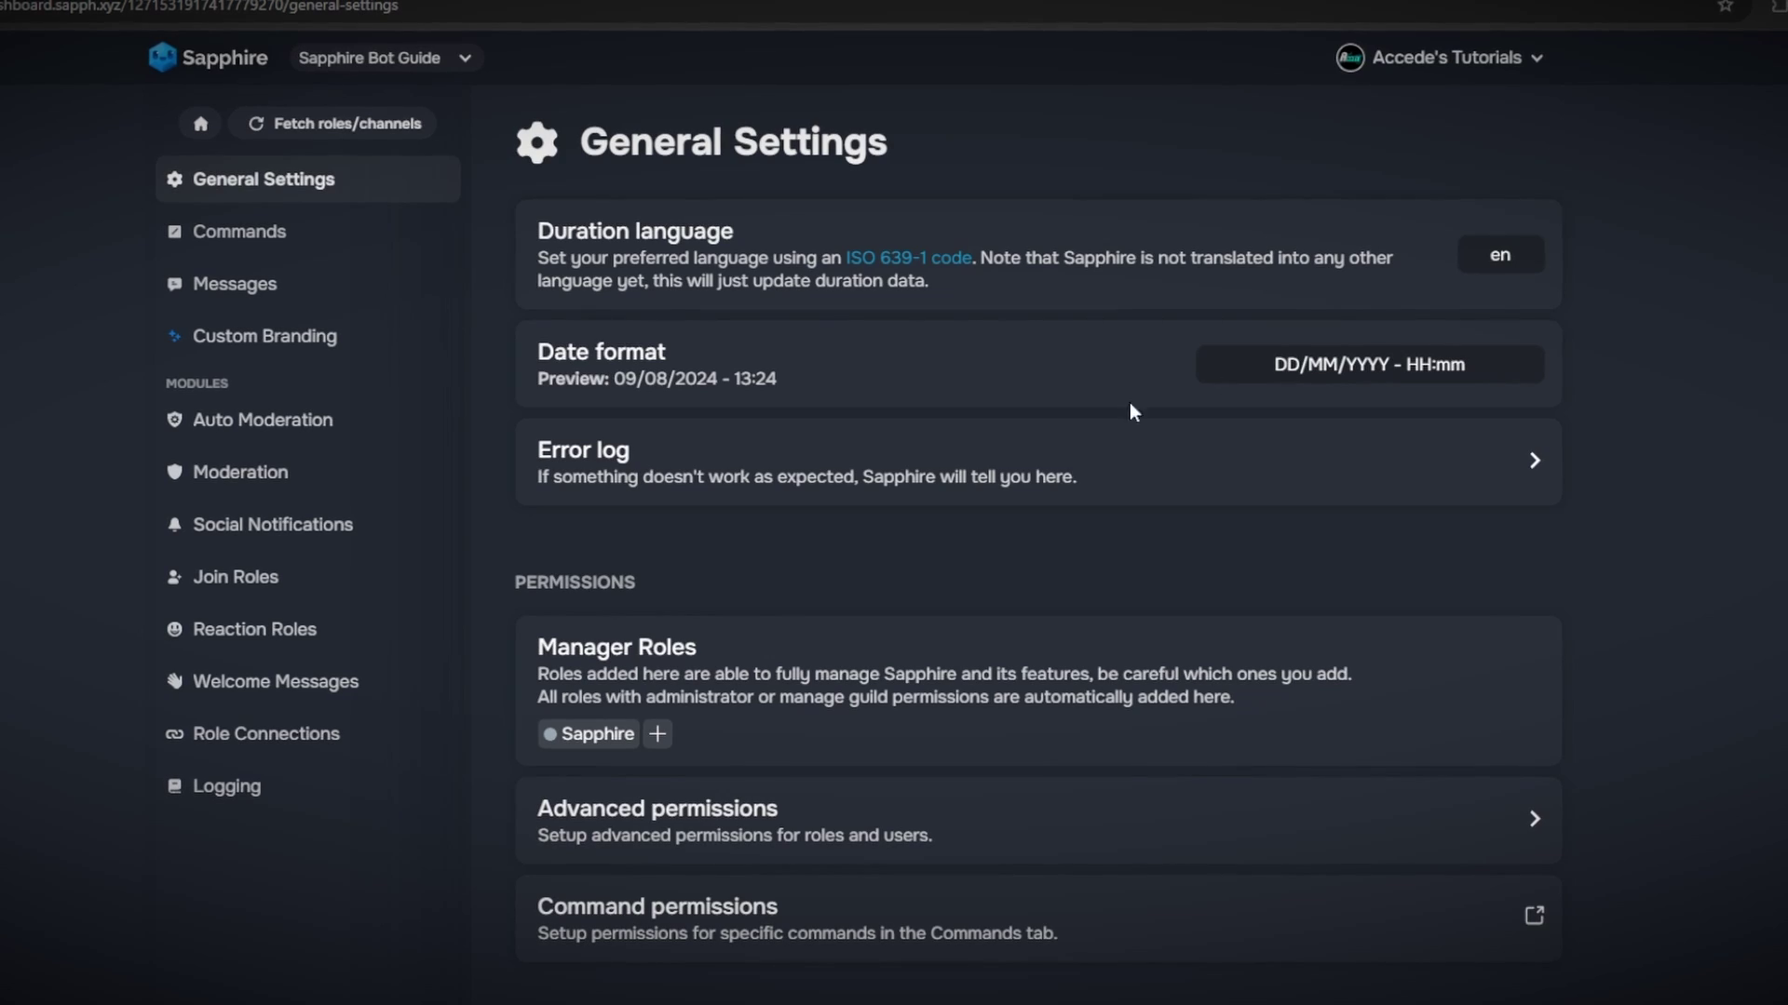
{"action": "left_click", "coordinate": [1334, 478]}
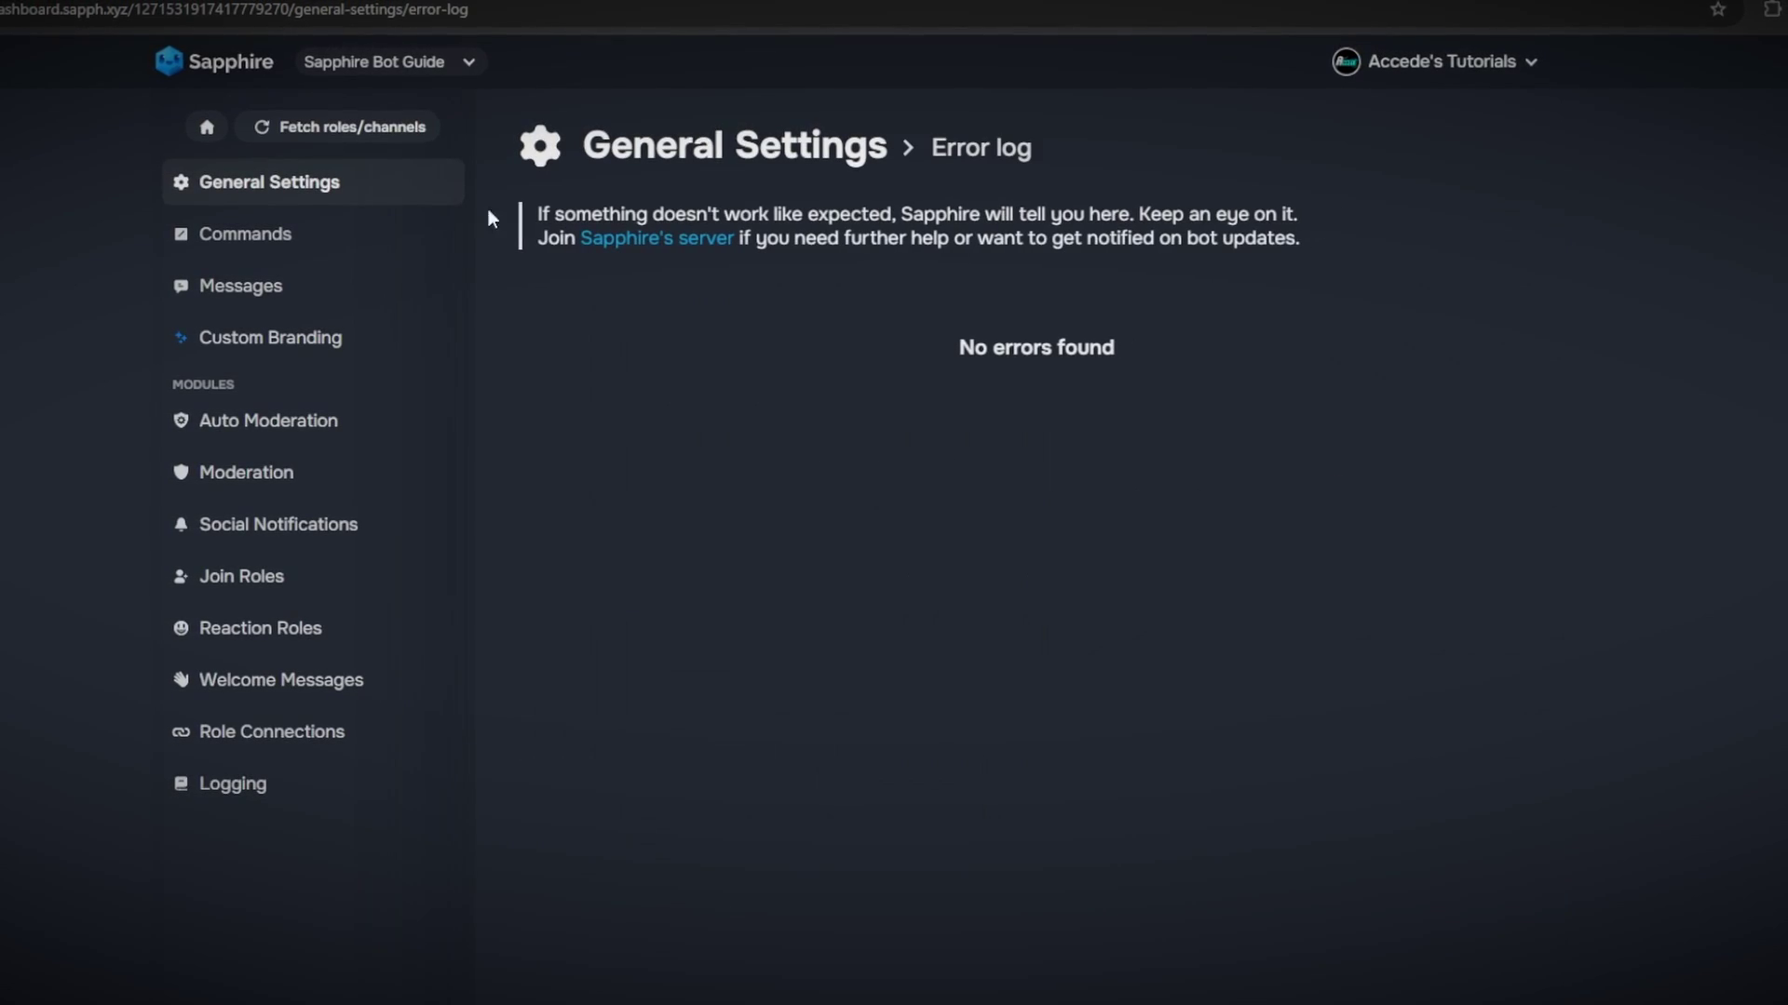
{"action": "left_click", "coordinate": [253, 177]}
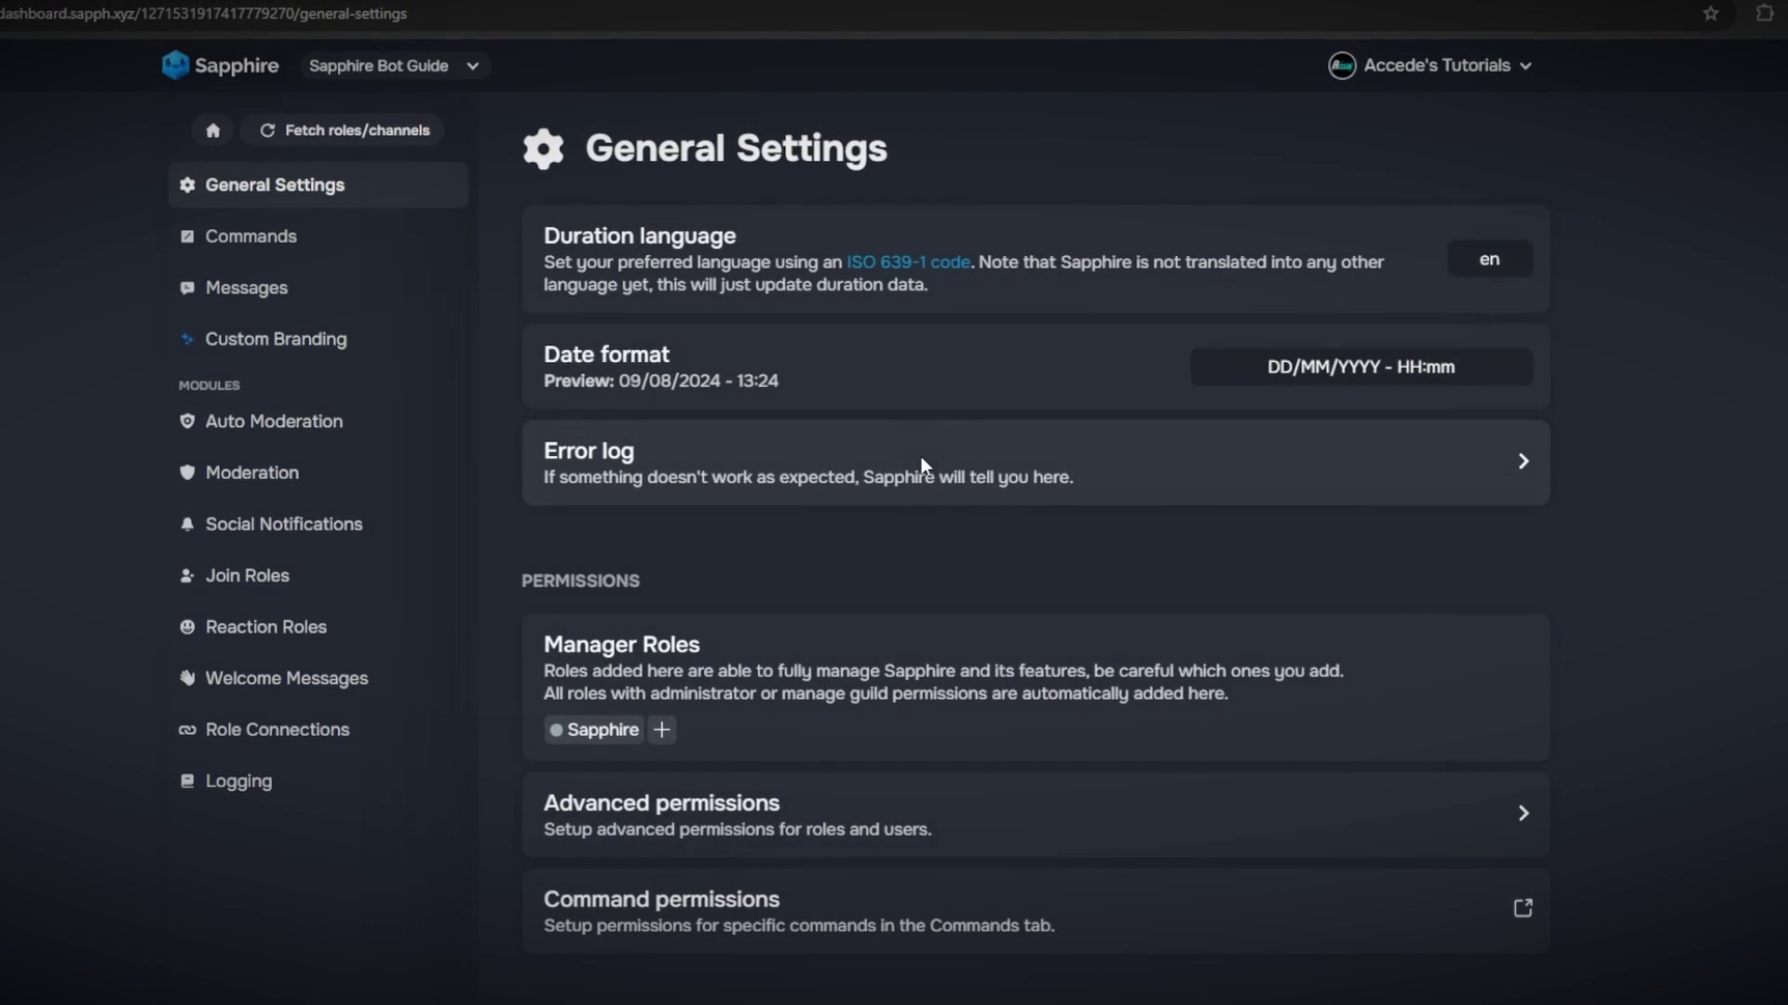
{"action": "scroll", "coordinate": [921, 463], "scroll_direction": "down", "scroll_amount": 2}
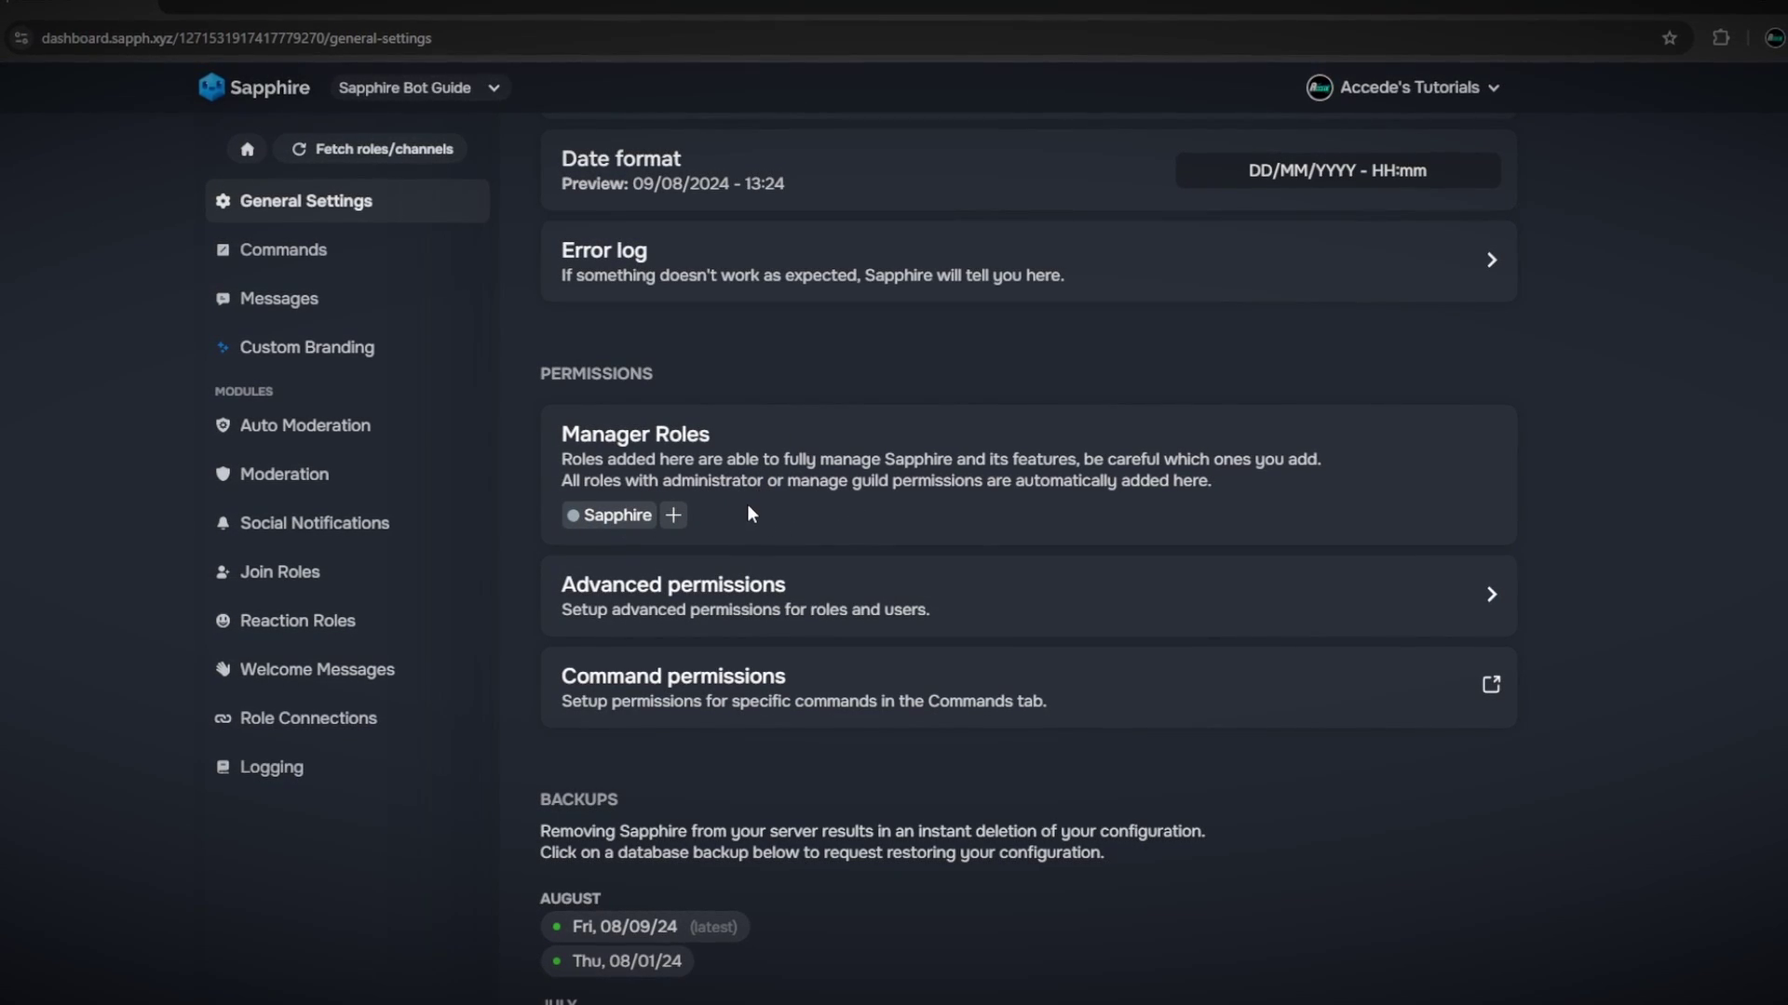
{"action": "left_click", "coordinate": [835, 631]}
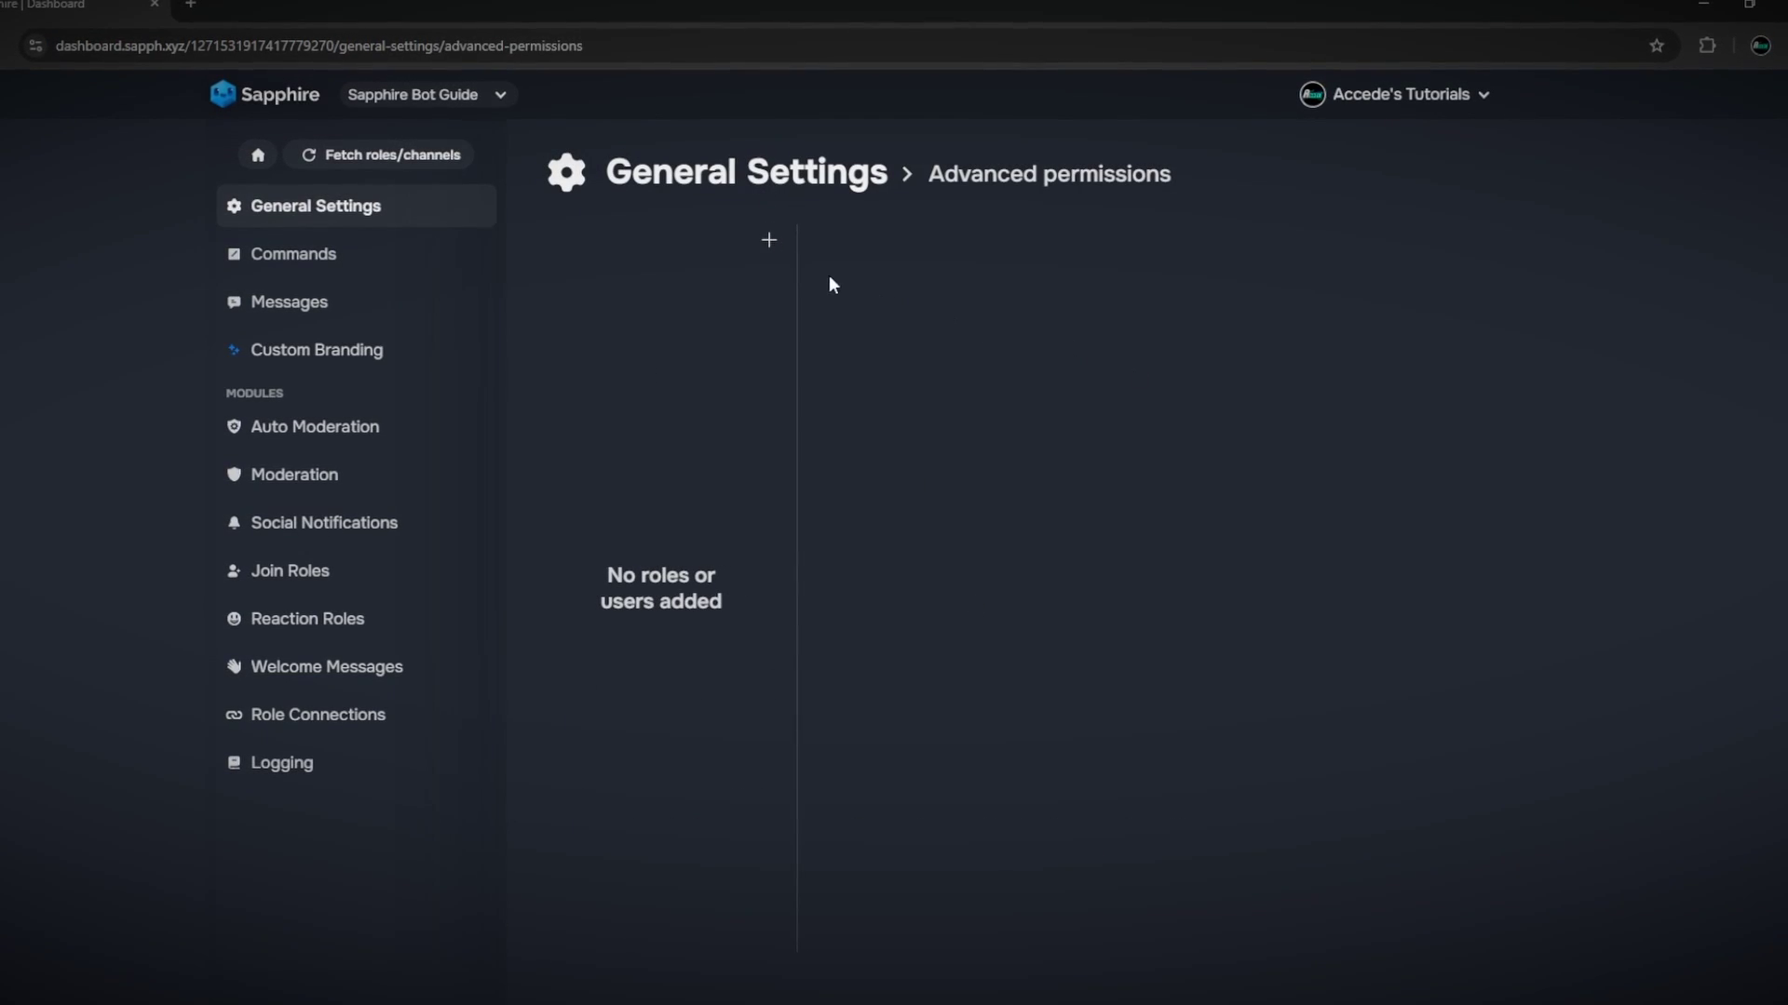
{"action": "left_click", "coordinate": [769, 241]}
{"action": "left_click", "coordinate": [700, 361]}
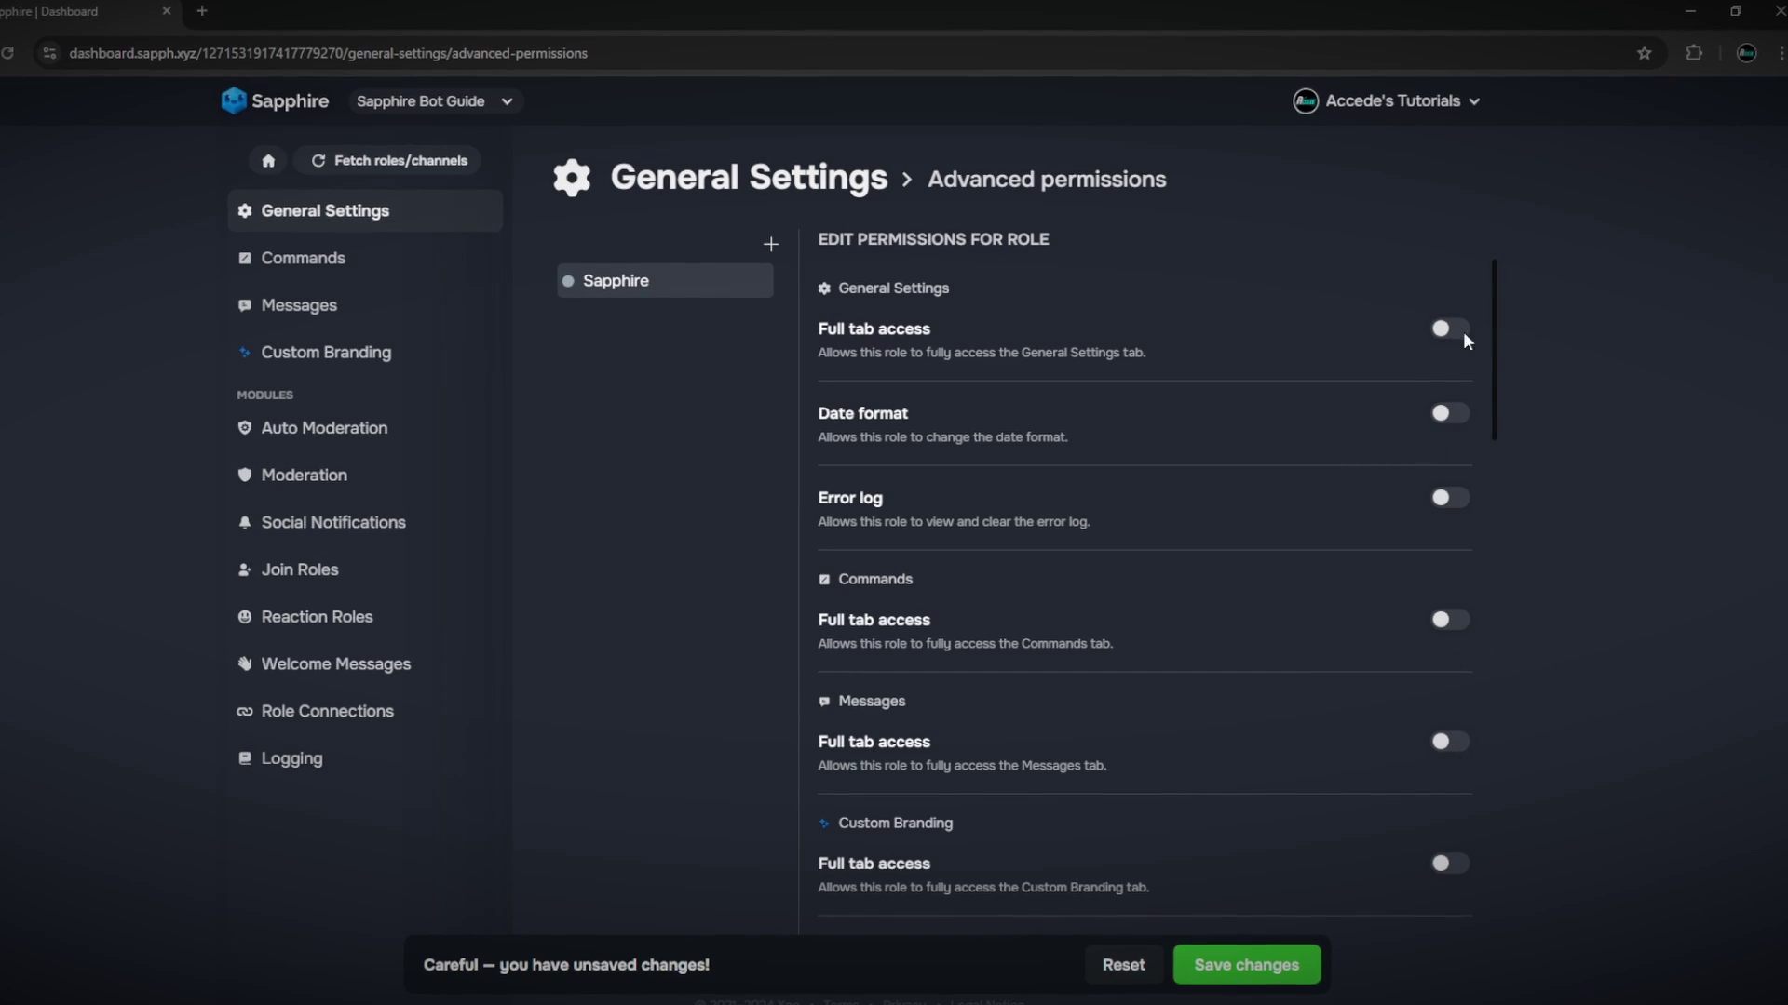
{"action": "scroll", "coordinate": [1132, 559], "scroll_direction": "down", "scroll_amount": 15}
{"action": "scroll", "coordinate": [1137, 585], "scroll_direction": "up", "scroll_amount": 14}
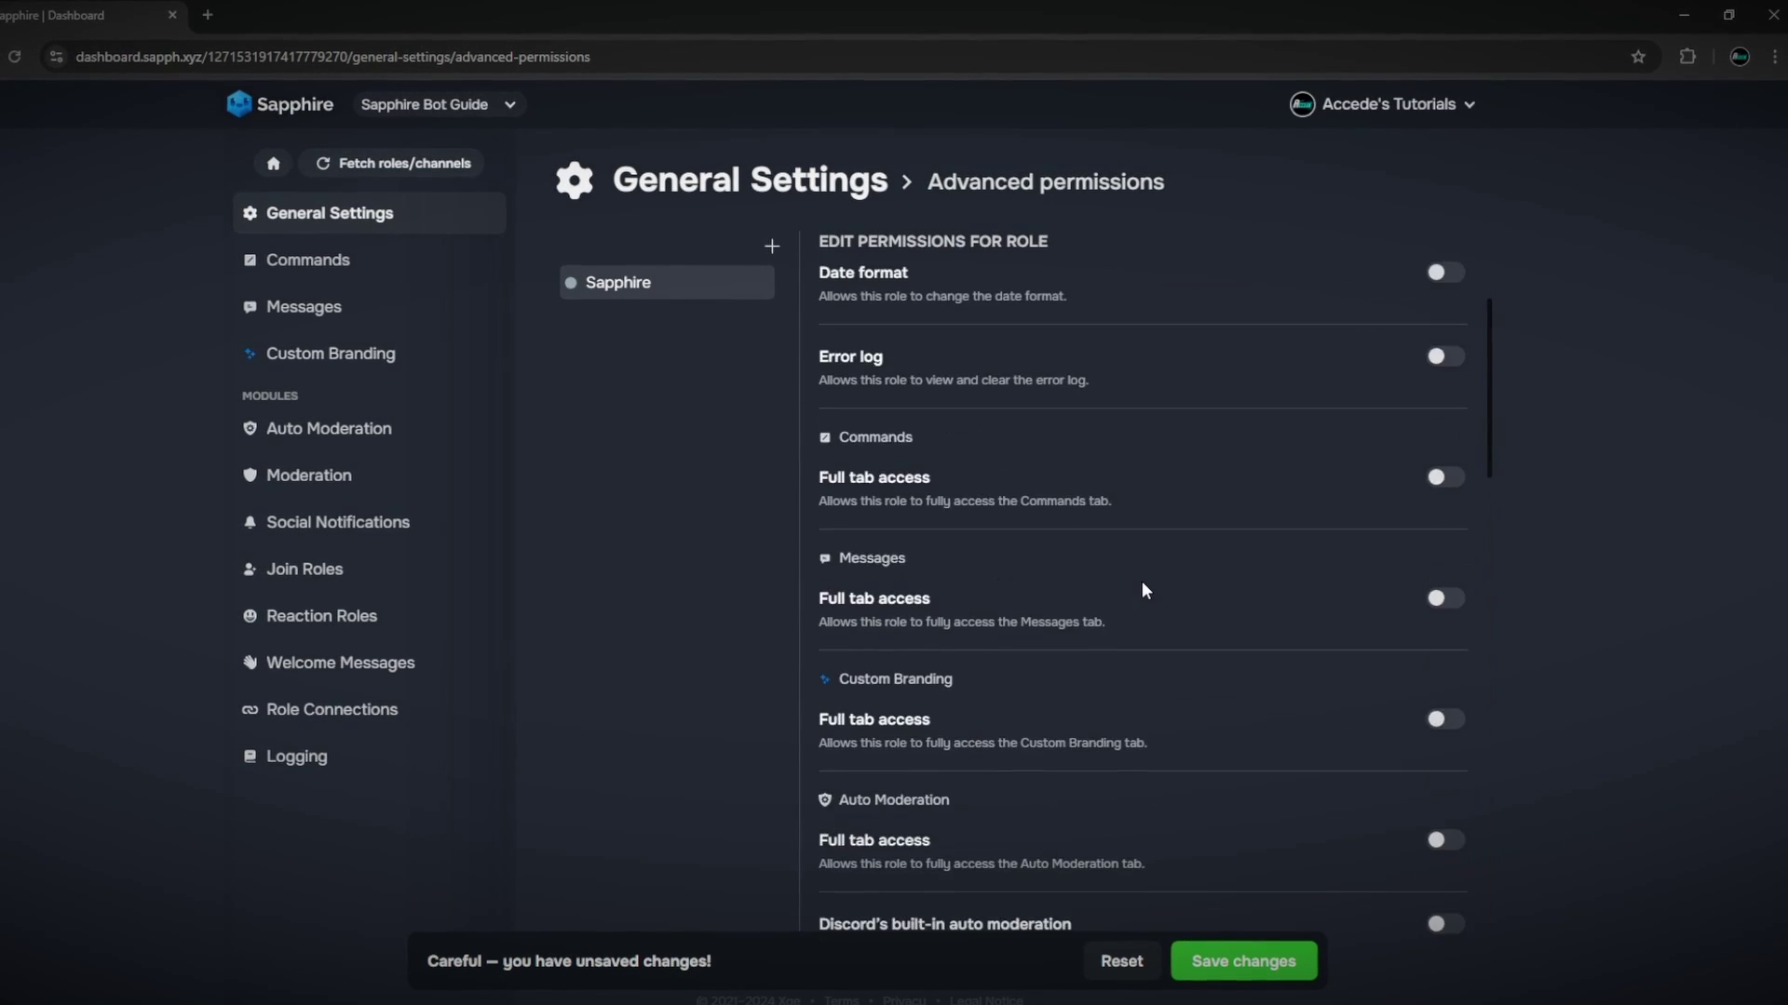
{"action": "scroll", "coordinate": [1145, 634], "scroll_direction": "up", "scroll_amount": 2}
{"action": "left_click", "coordinate": [1121, 961]}
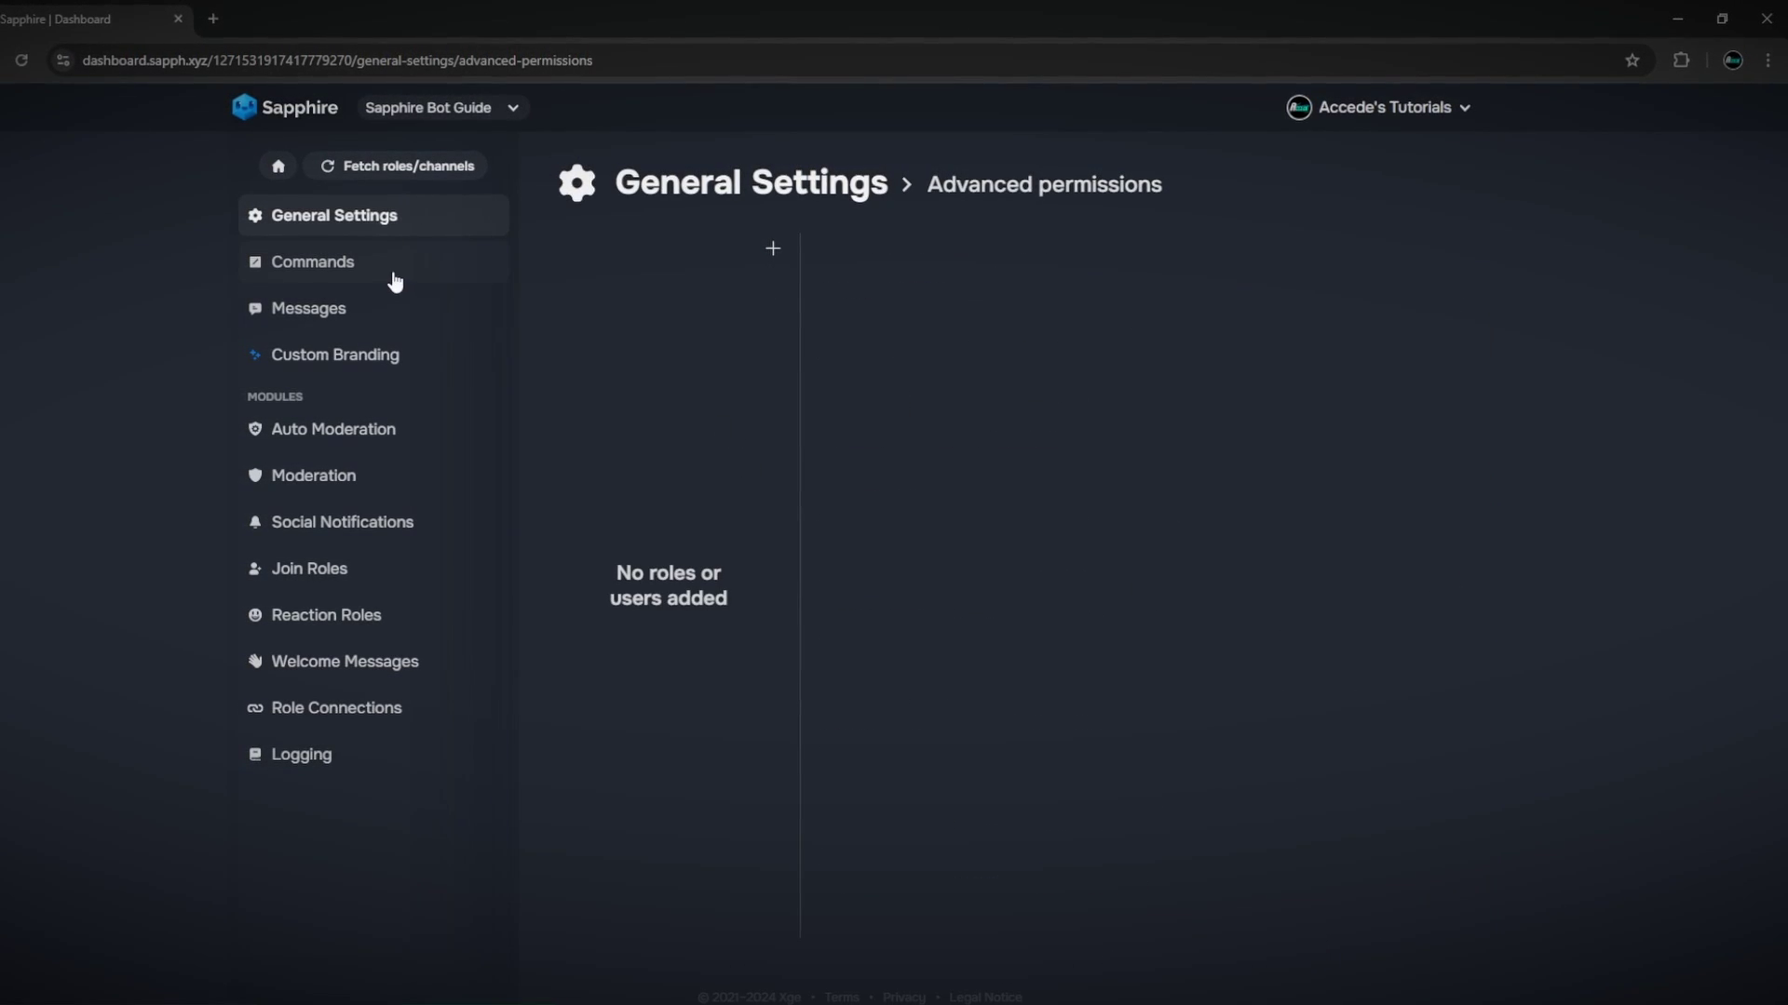
{"action": "left_click", "coordinate": [334, 215]}
{"action": "scroll", "coordinate": [599, 544], "scroll_direction": "down", "scroll_amount": 5}
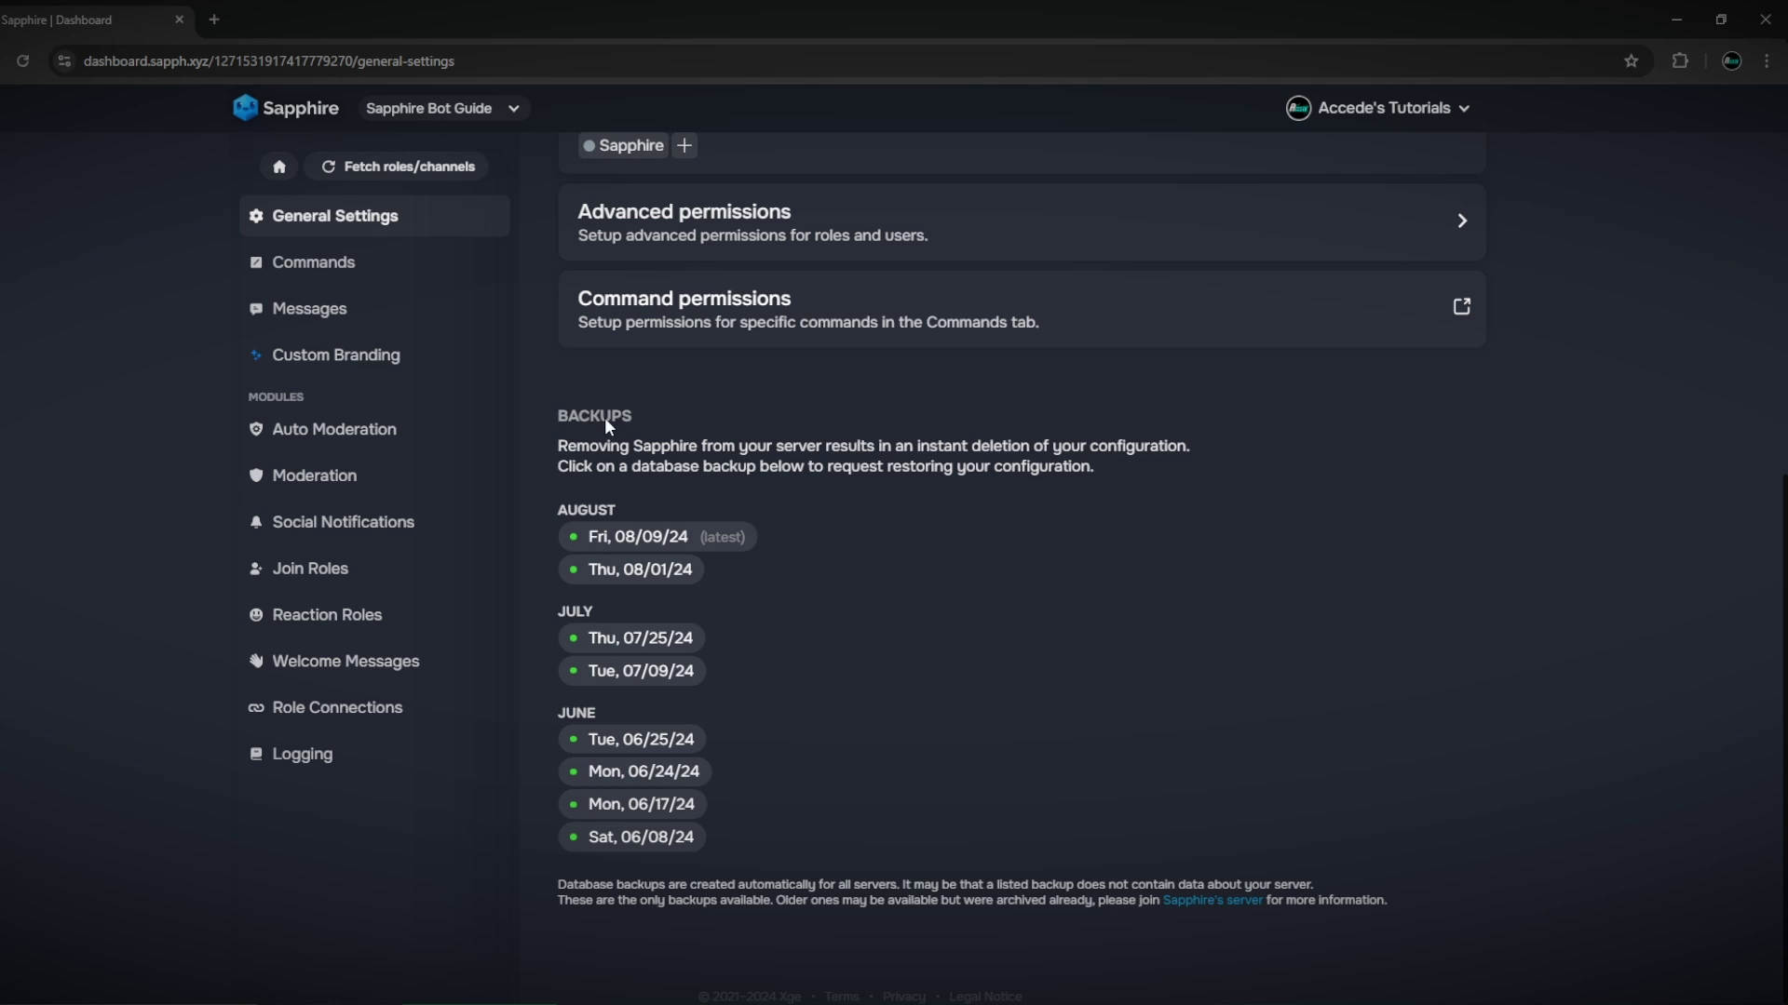
{"action": "scroll", "coordinate": [550, 403], "scroll_direction": "up", "scroll_amount": 6}
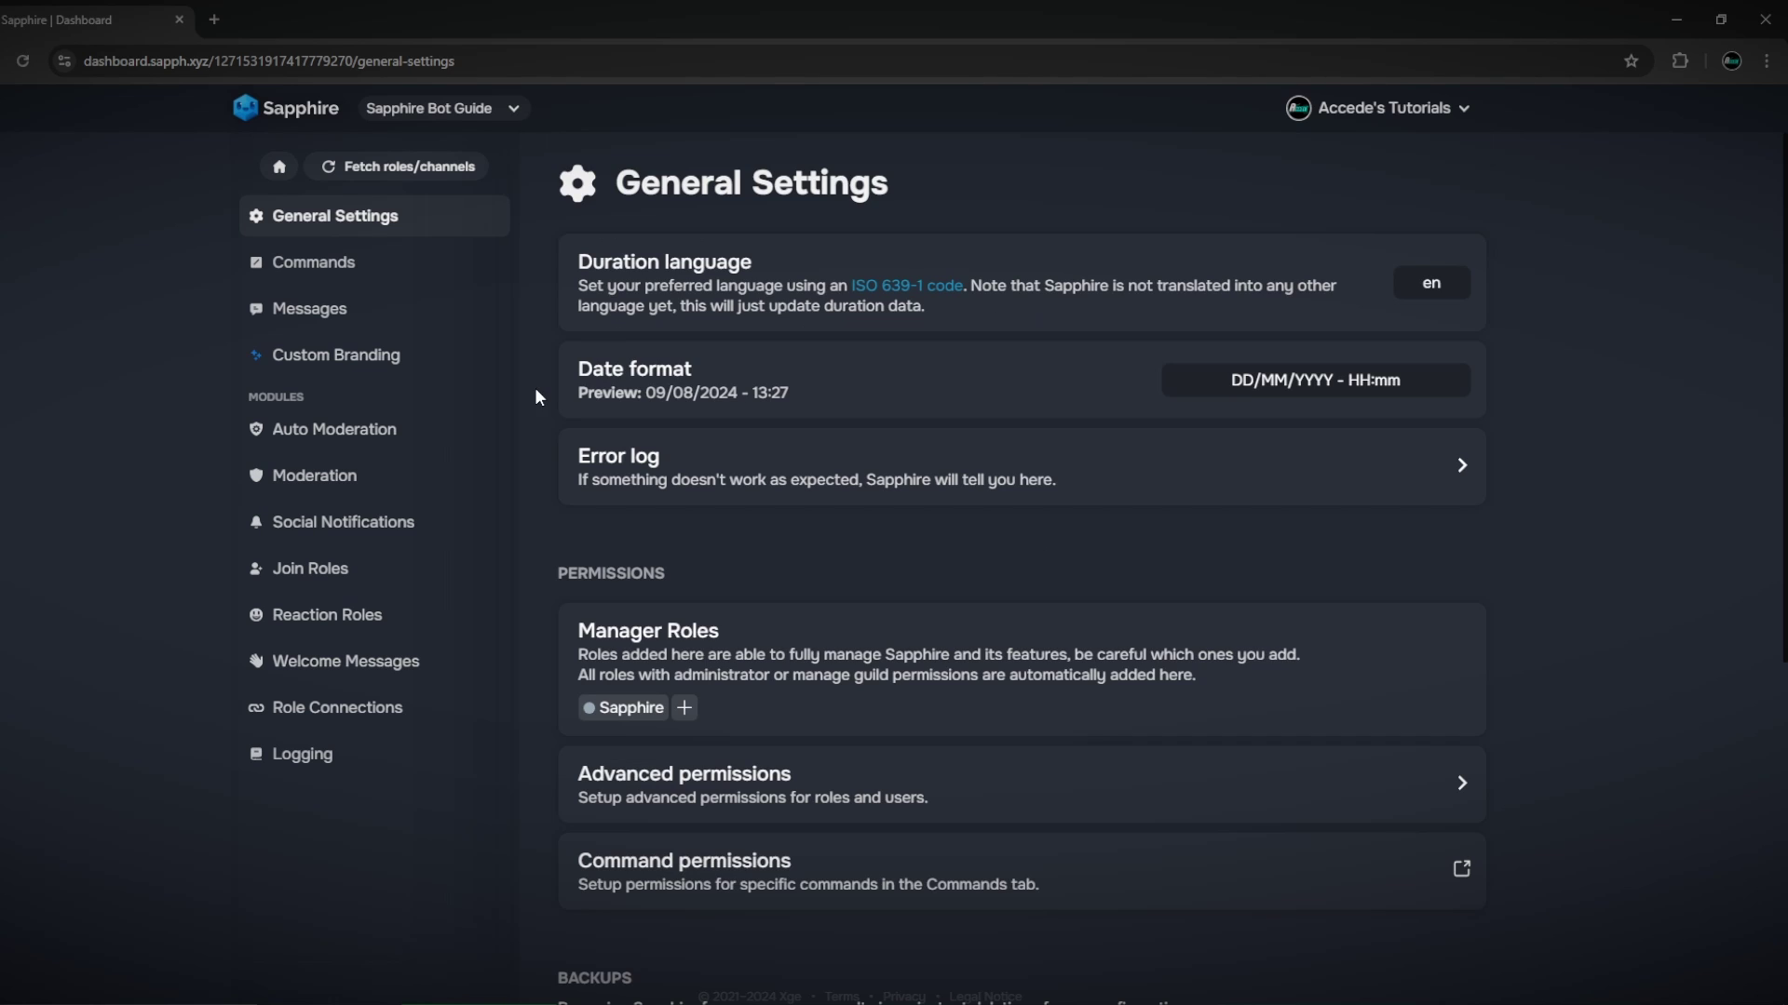
Review the Commands settings and default commands list, then go to the default Messages list
{"action": "left_click", "coordinate": [298, 263]}
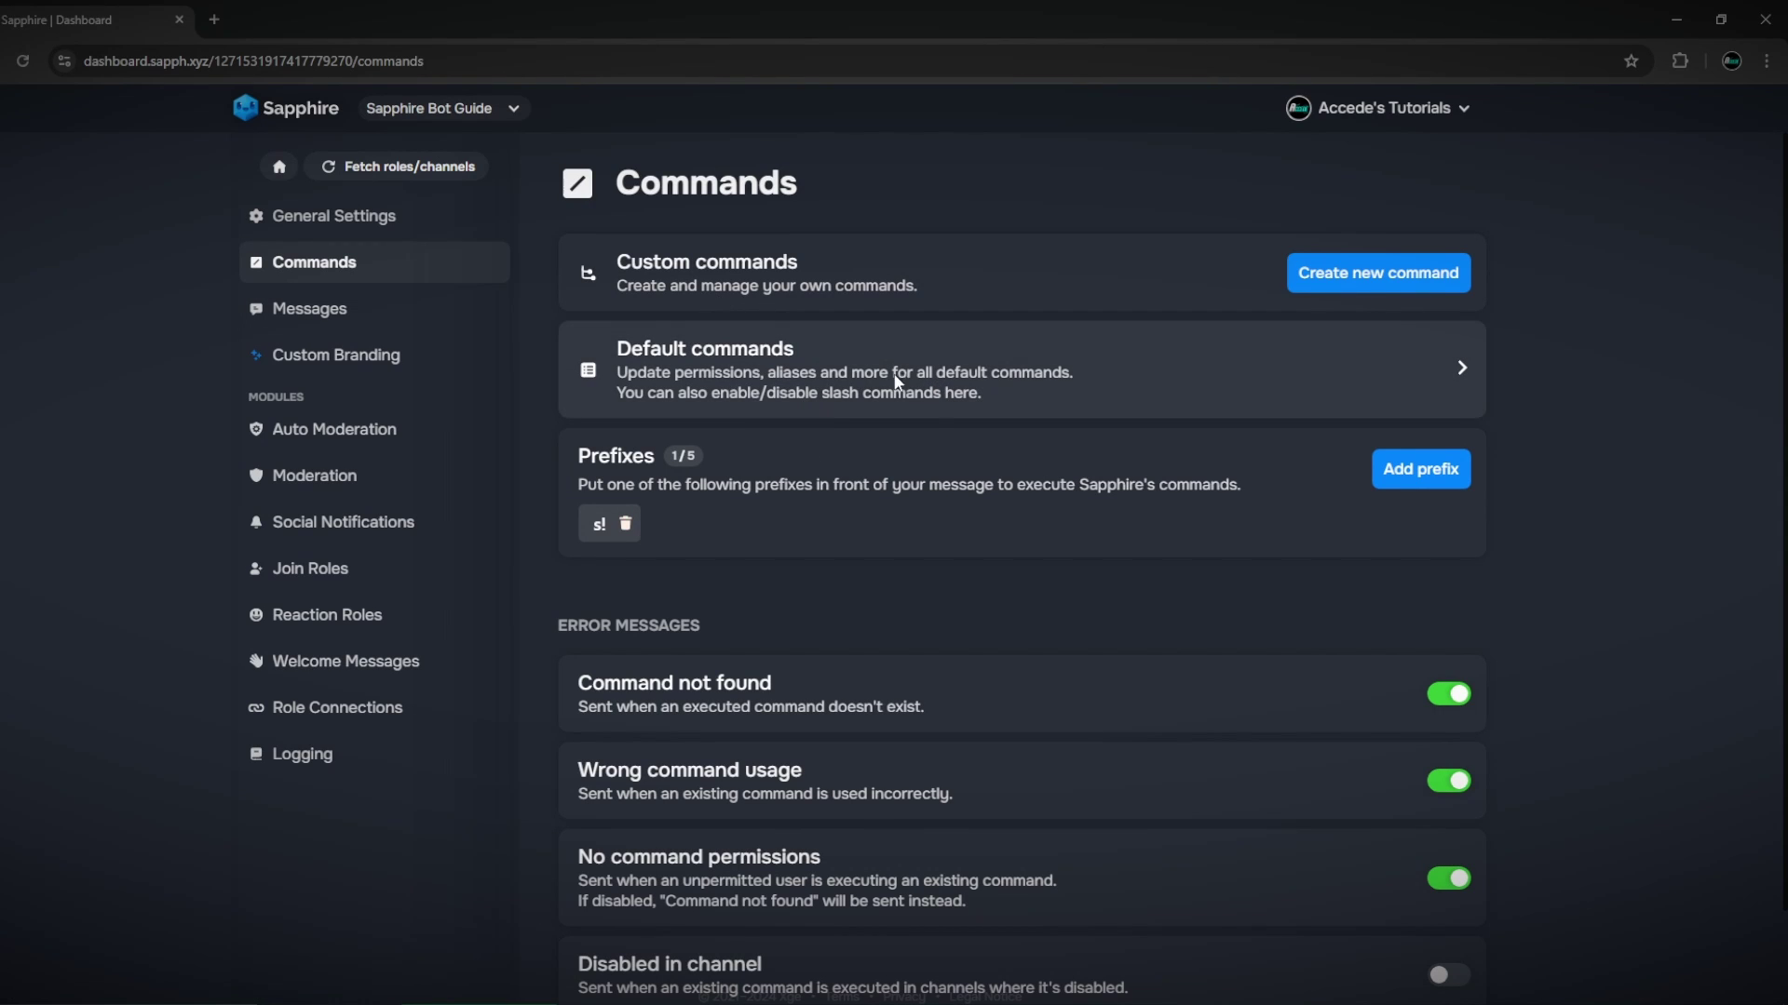
{"action": "left_click", "coordinate": [862, 335]}
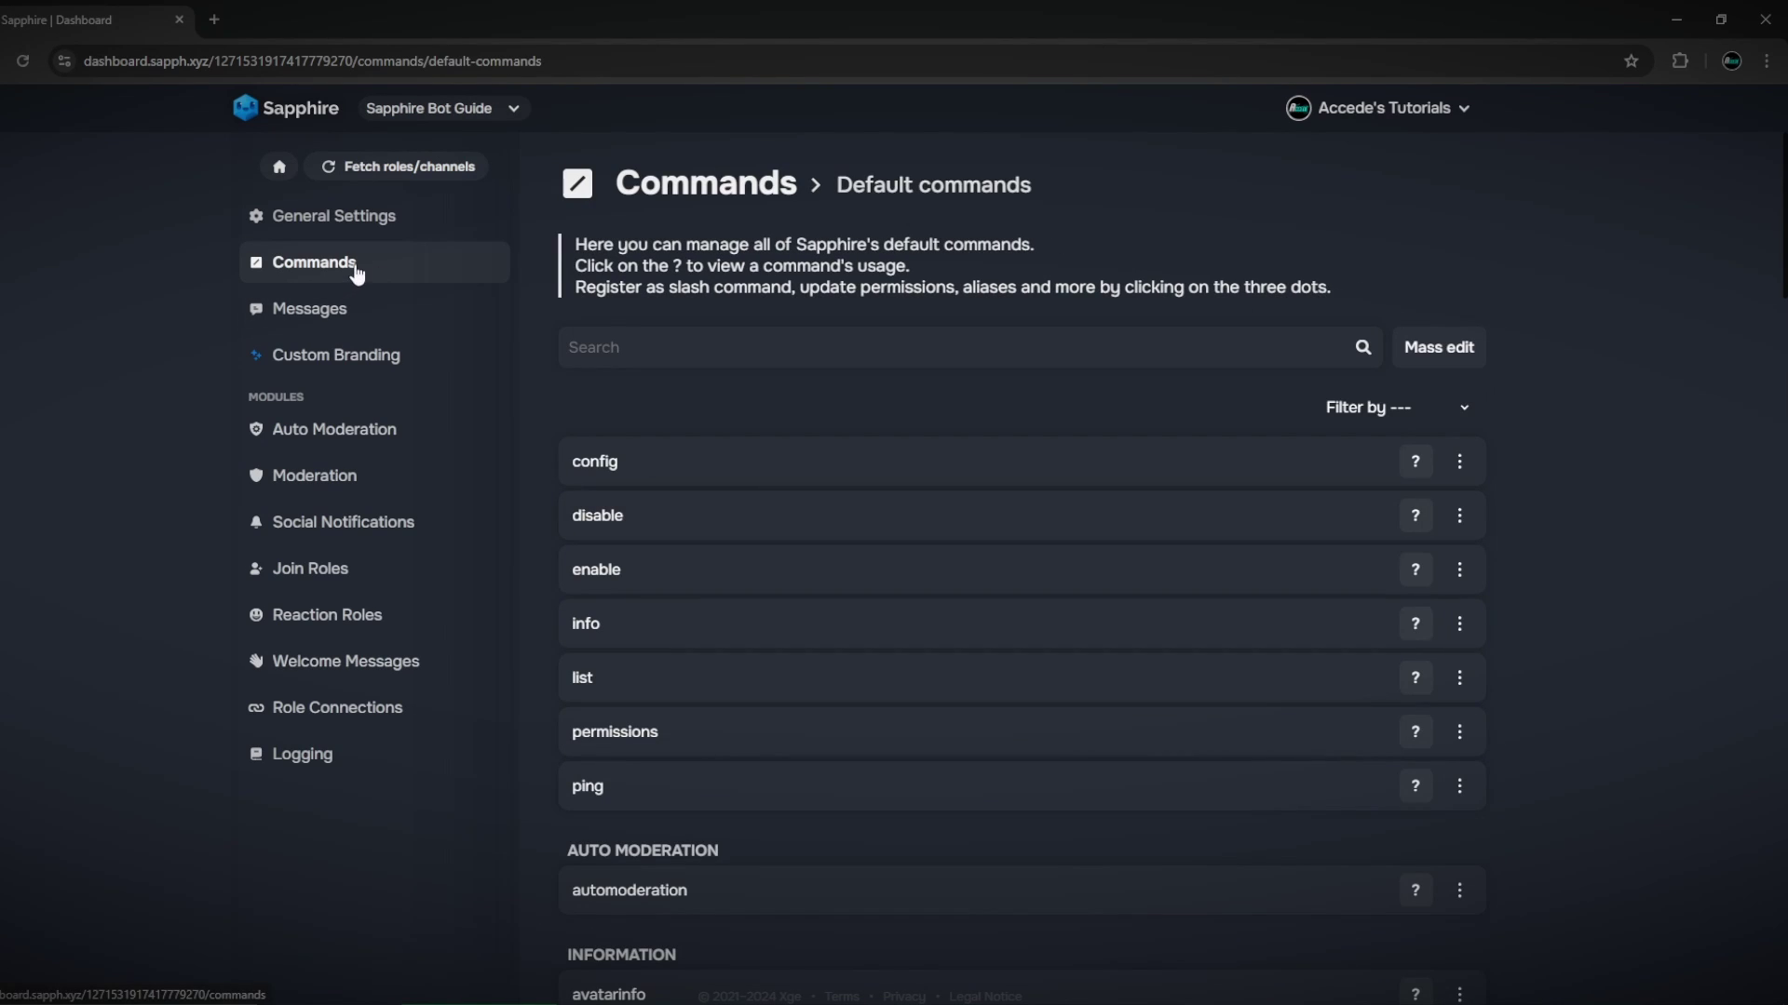
{"action": "left_click", "coordinate": [361, 272]}
{"action": "left_click", "coordinate": [814, 387]}
{"action": "left_click", "coordinate": [409, 278]}
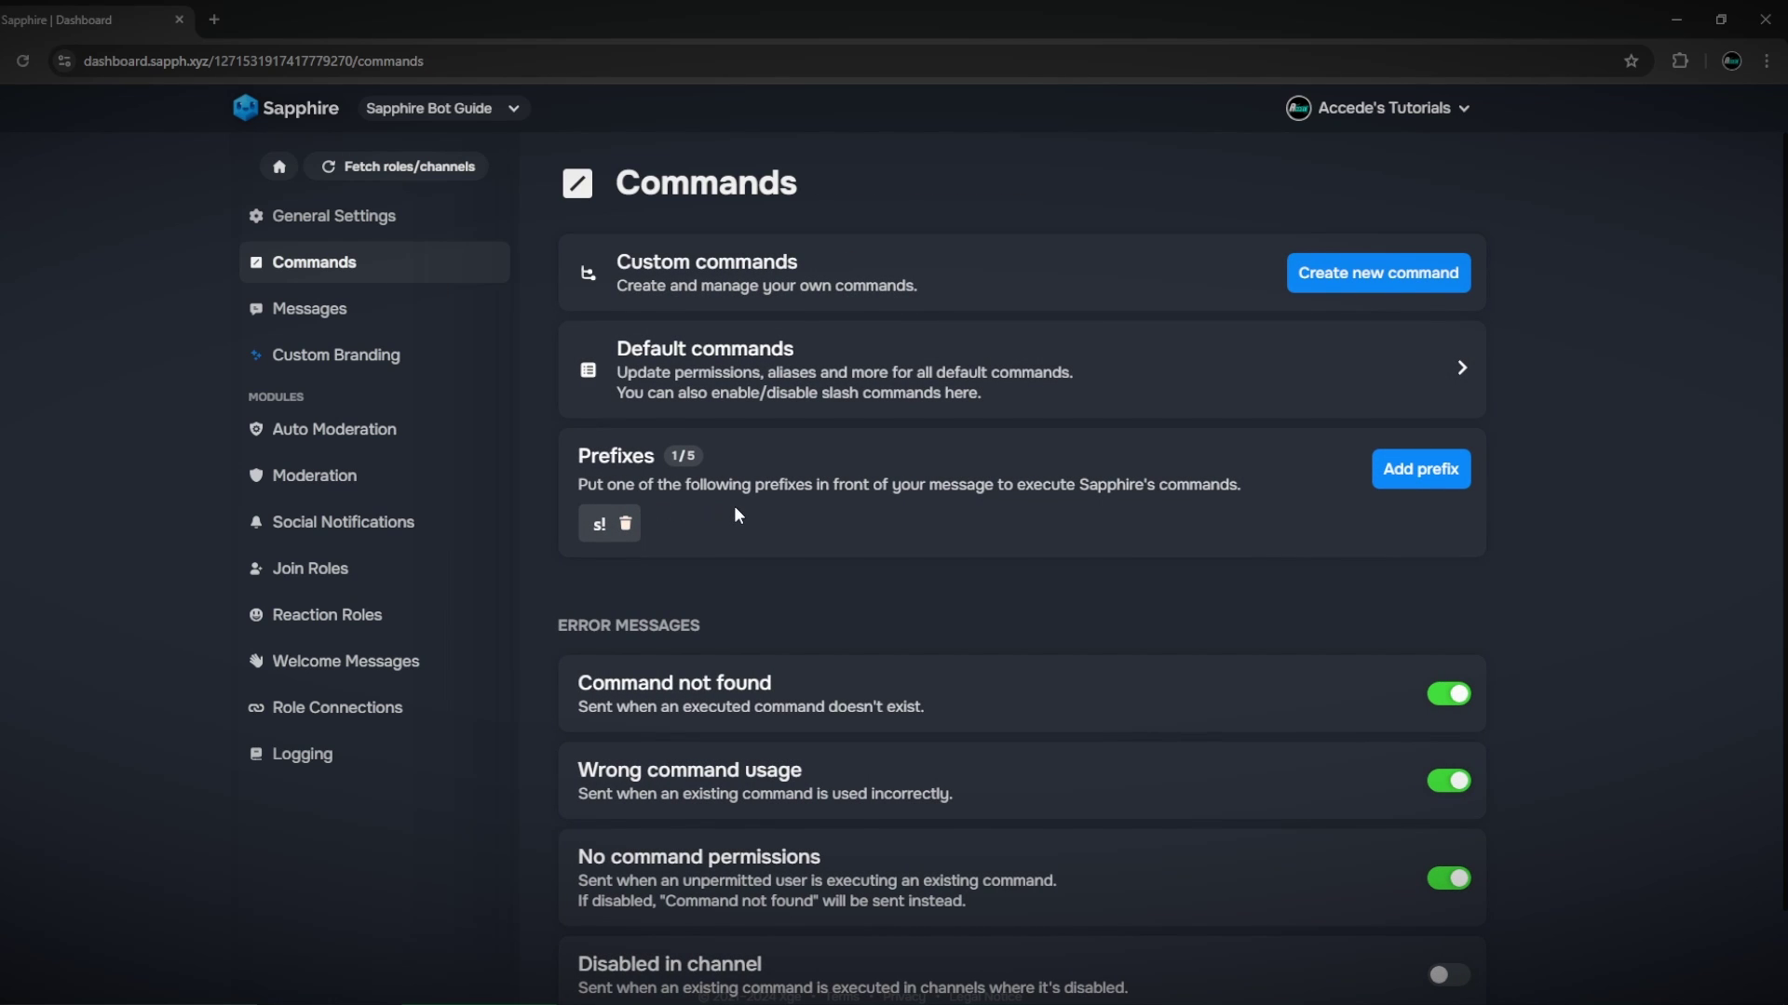
{"action": "scroll", "coordinate": [745, 540], "scroll_direction": "down", "scroll_amount": 2}
{"action": "left_click", "coordinate": [774, 672]}
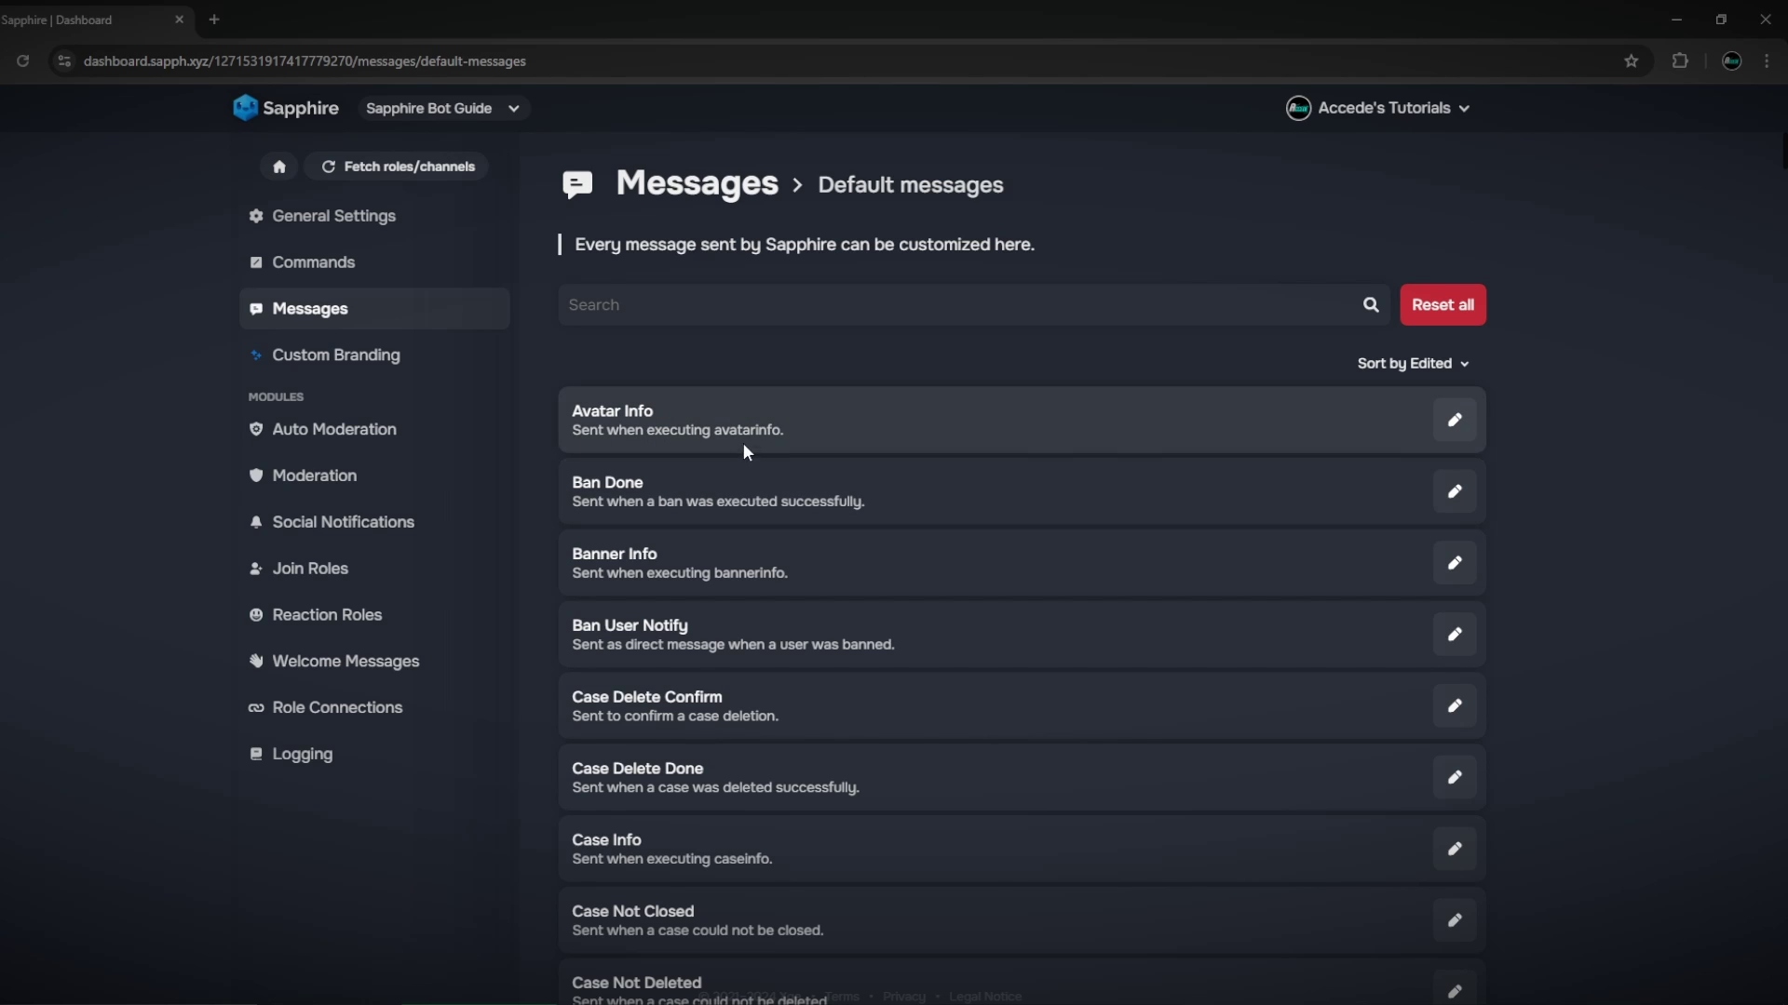
{"action": "left_click", "coordinate": [1452, 420]}
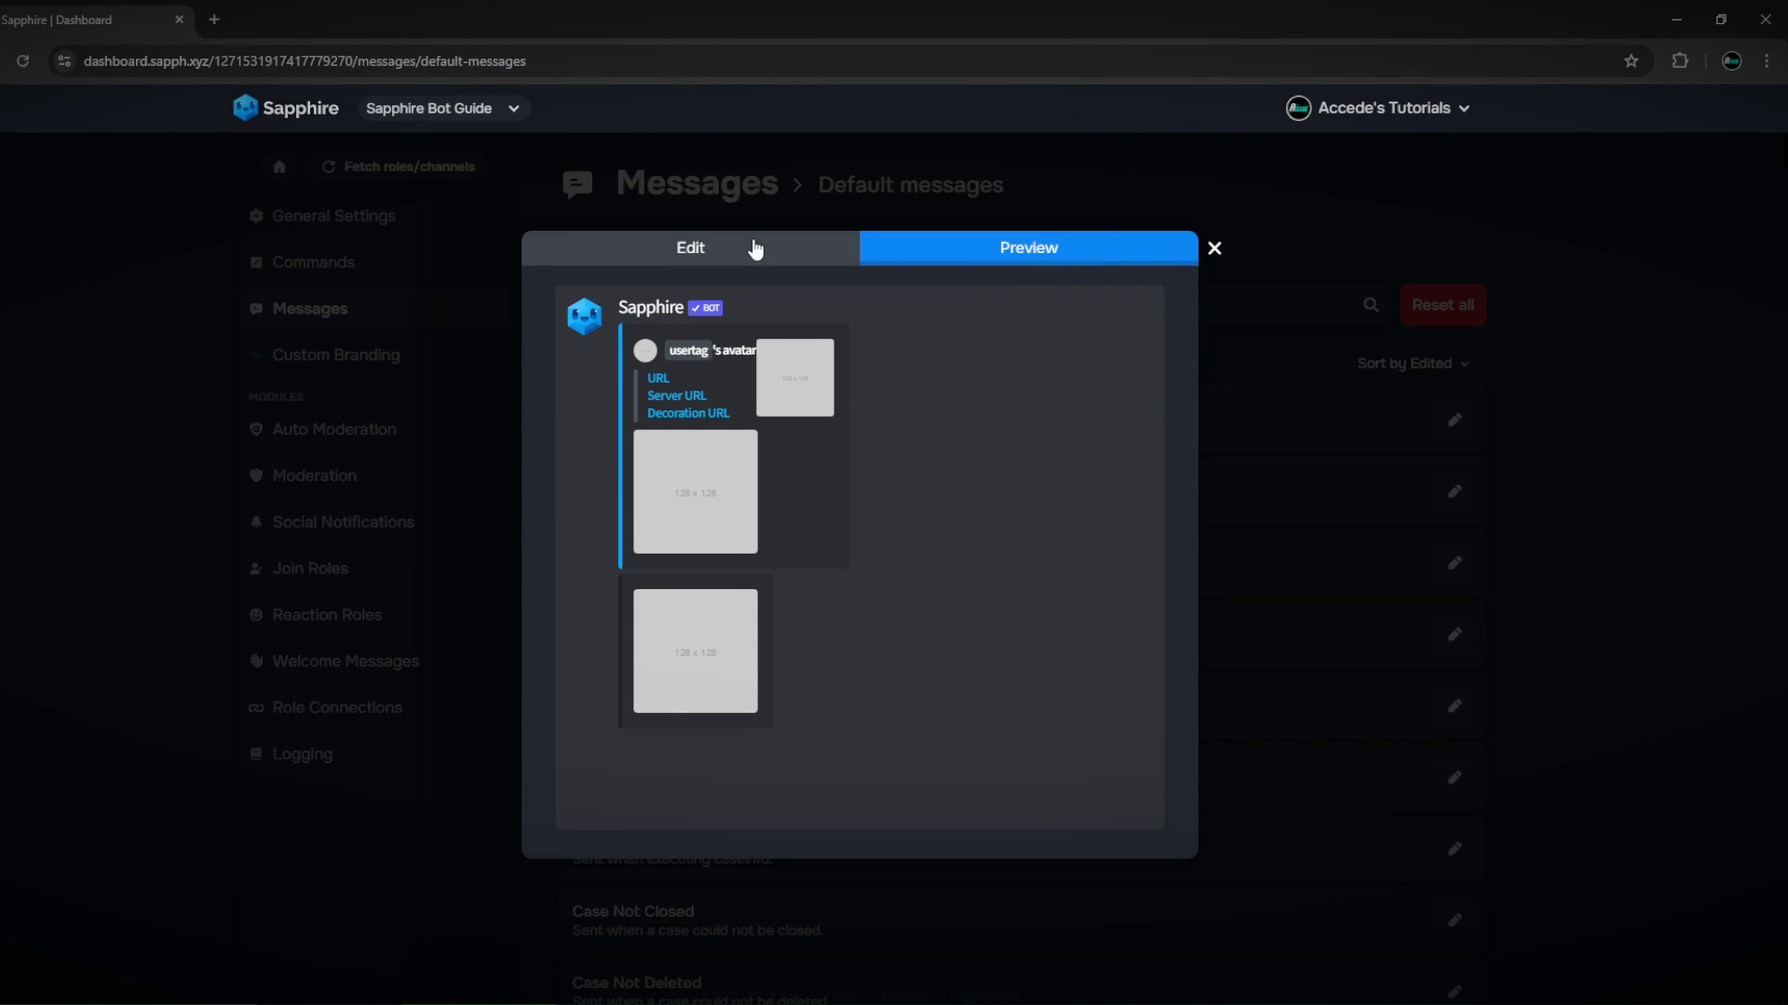
{"action": "left_click", "coordinate": [729, 249]}
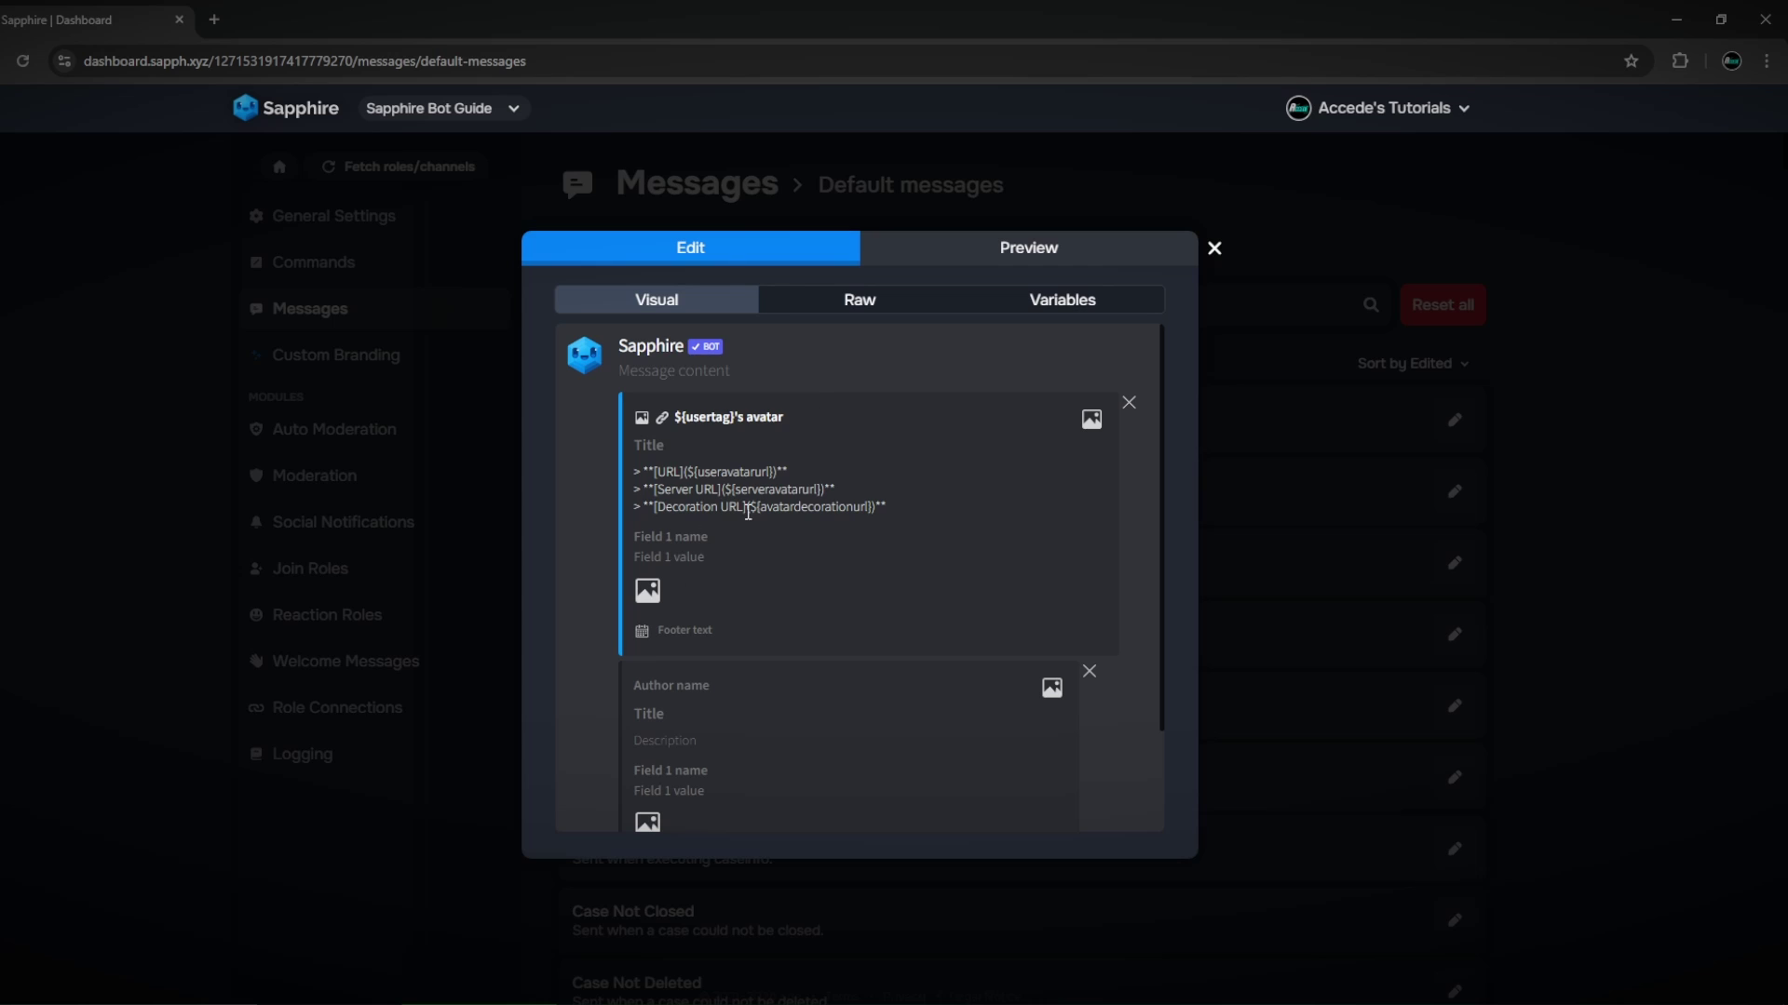
{"action": "scroll", "coordinate": [913, 529], "scroll_direction": "down", "scroll_amount": 5}
{"action": "scroll", "coordinate": [870, 522], "scroll_direction": "up", "scroll_amount": 5}
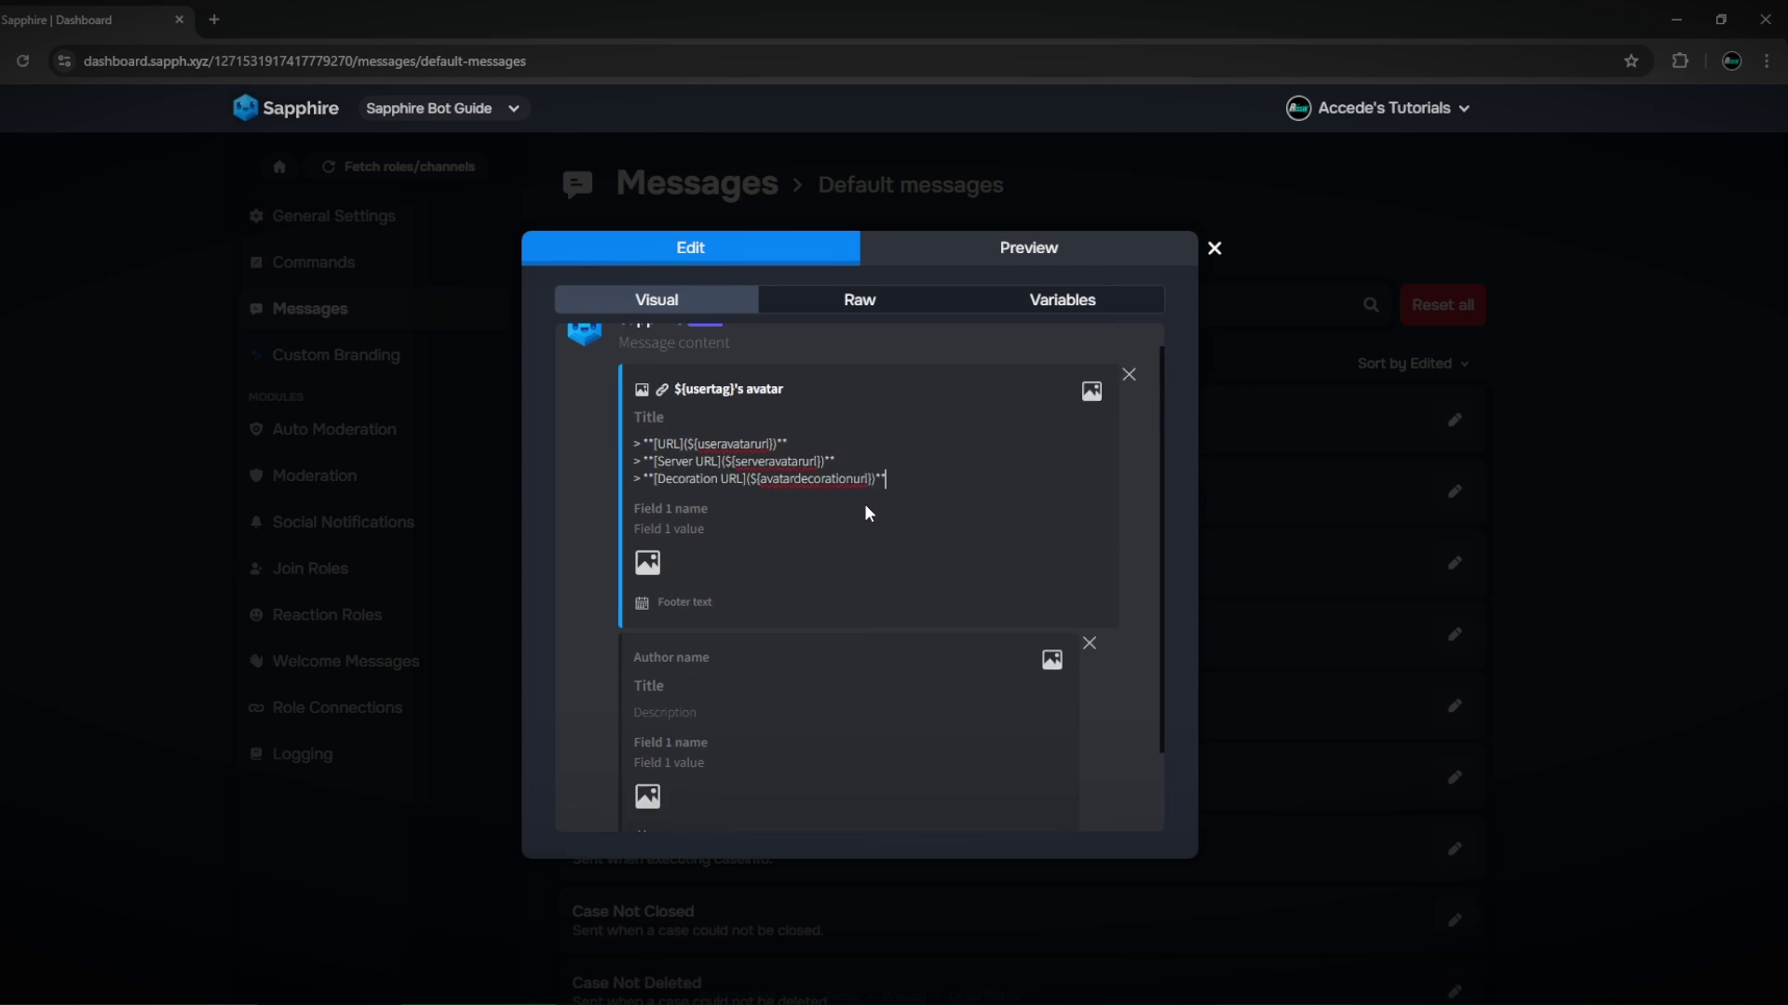
{"action": "scroll", "coordinate": [781, 642], "scroll_direction": "down", "scroll_amount": 5}
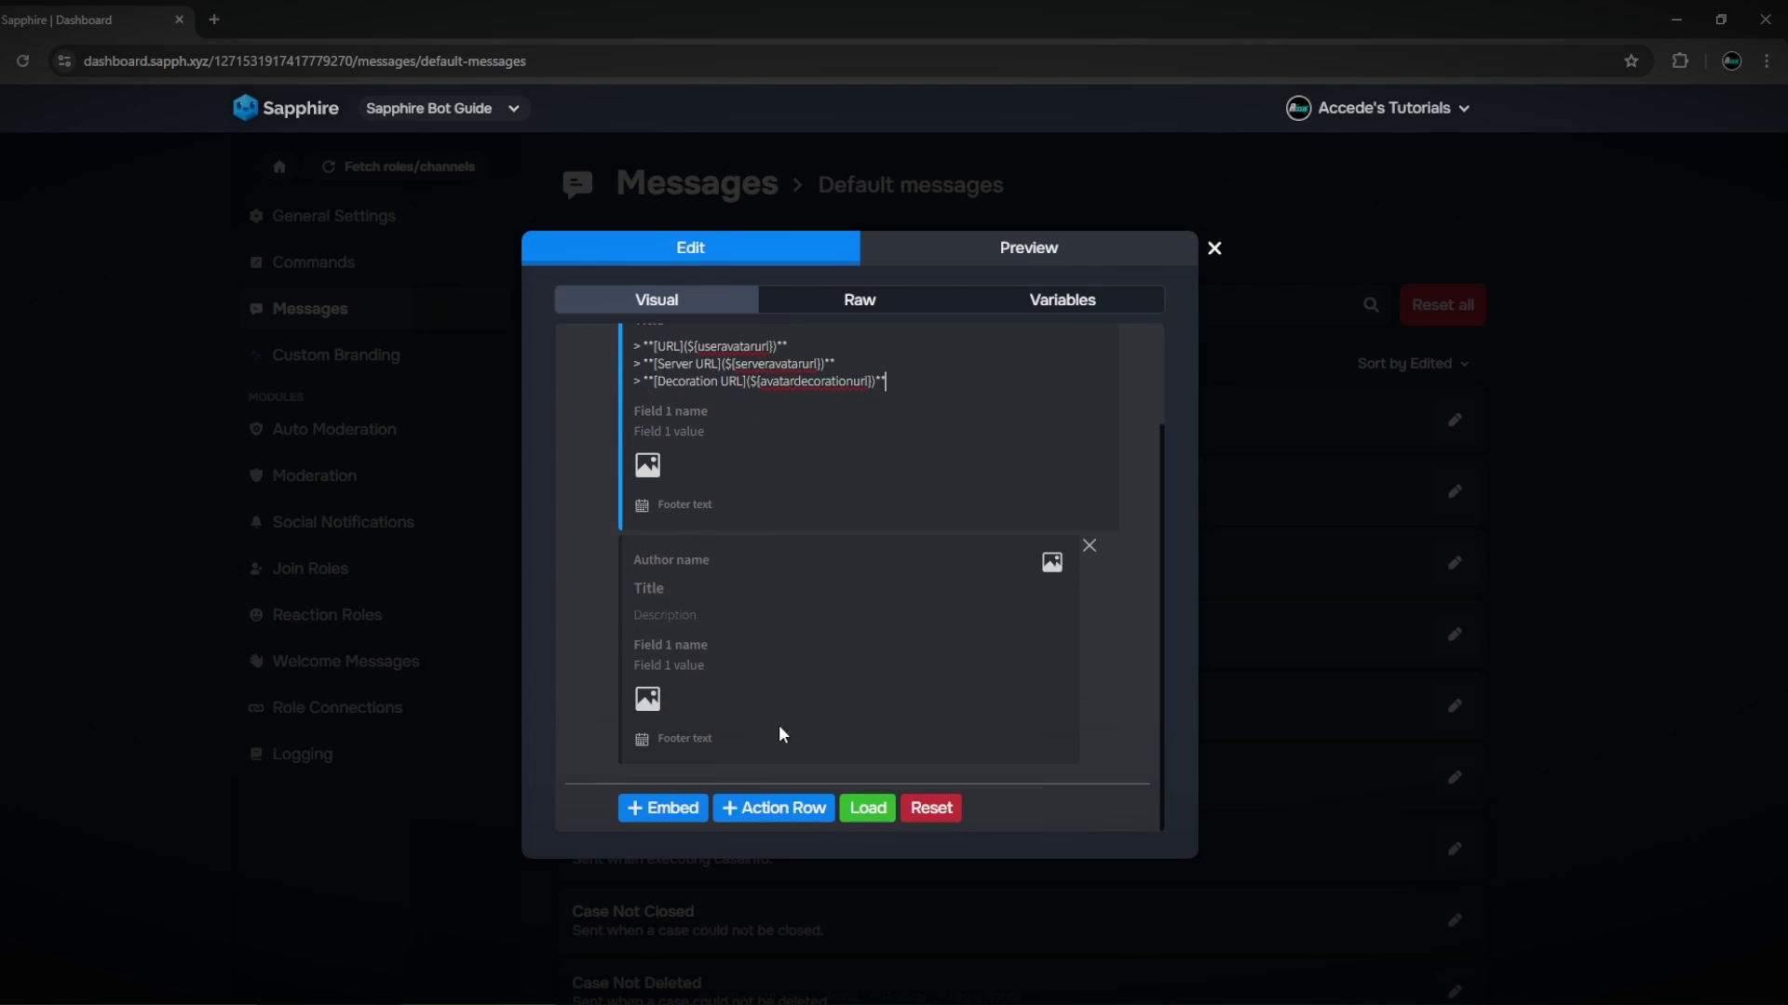
{"action": "scroll", "coordinate": [1078, 524], "scroll_direction": "up", "scroll_amount": 5}
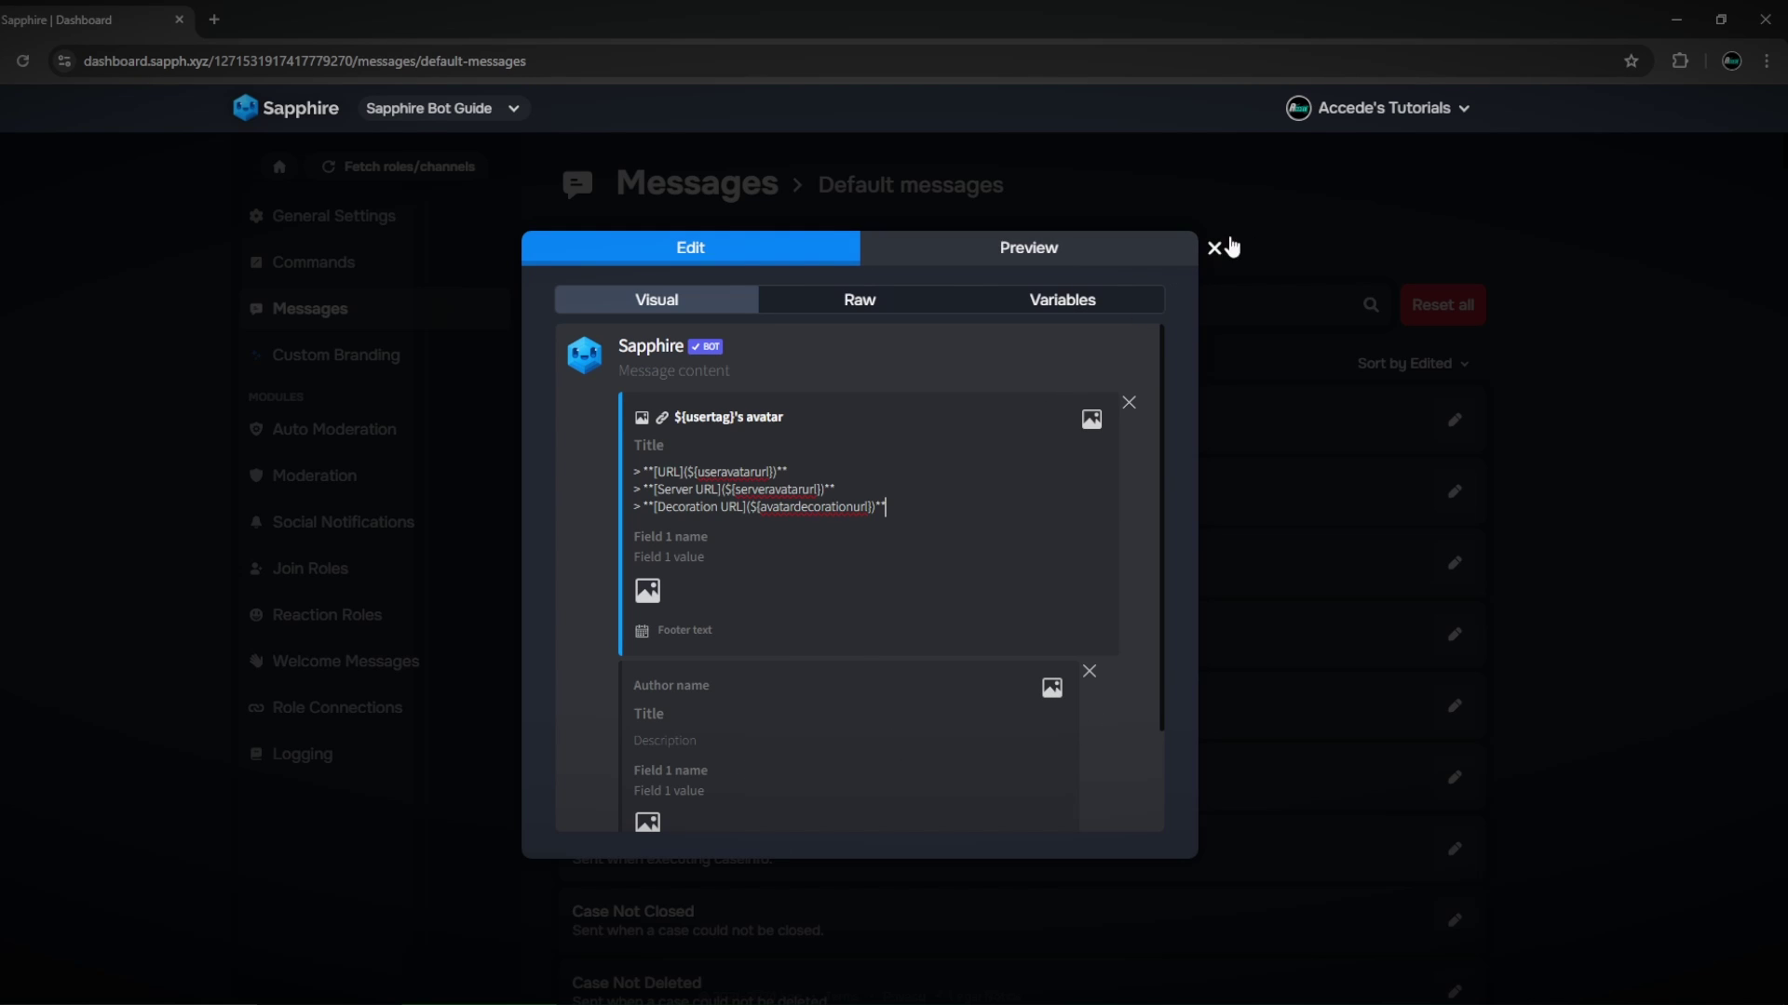
{"action": "left_click", "coordinate": [1214, 248]}
View the Custom Branding plans page
{"action": "left_click", "coordinate": [352, 372]}
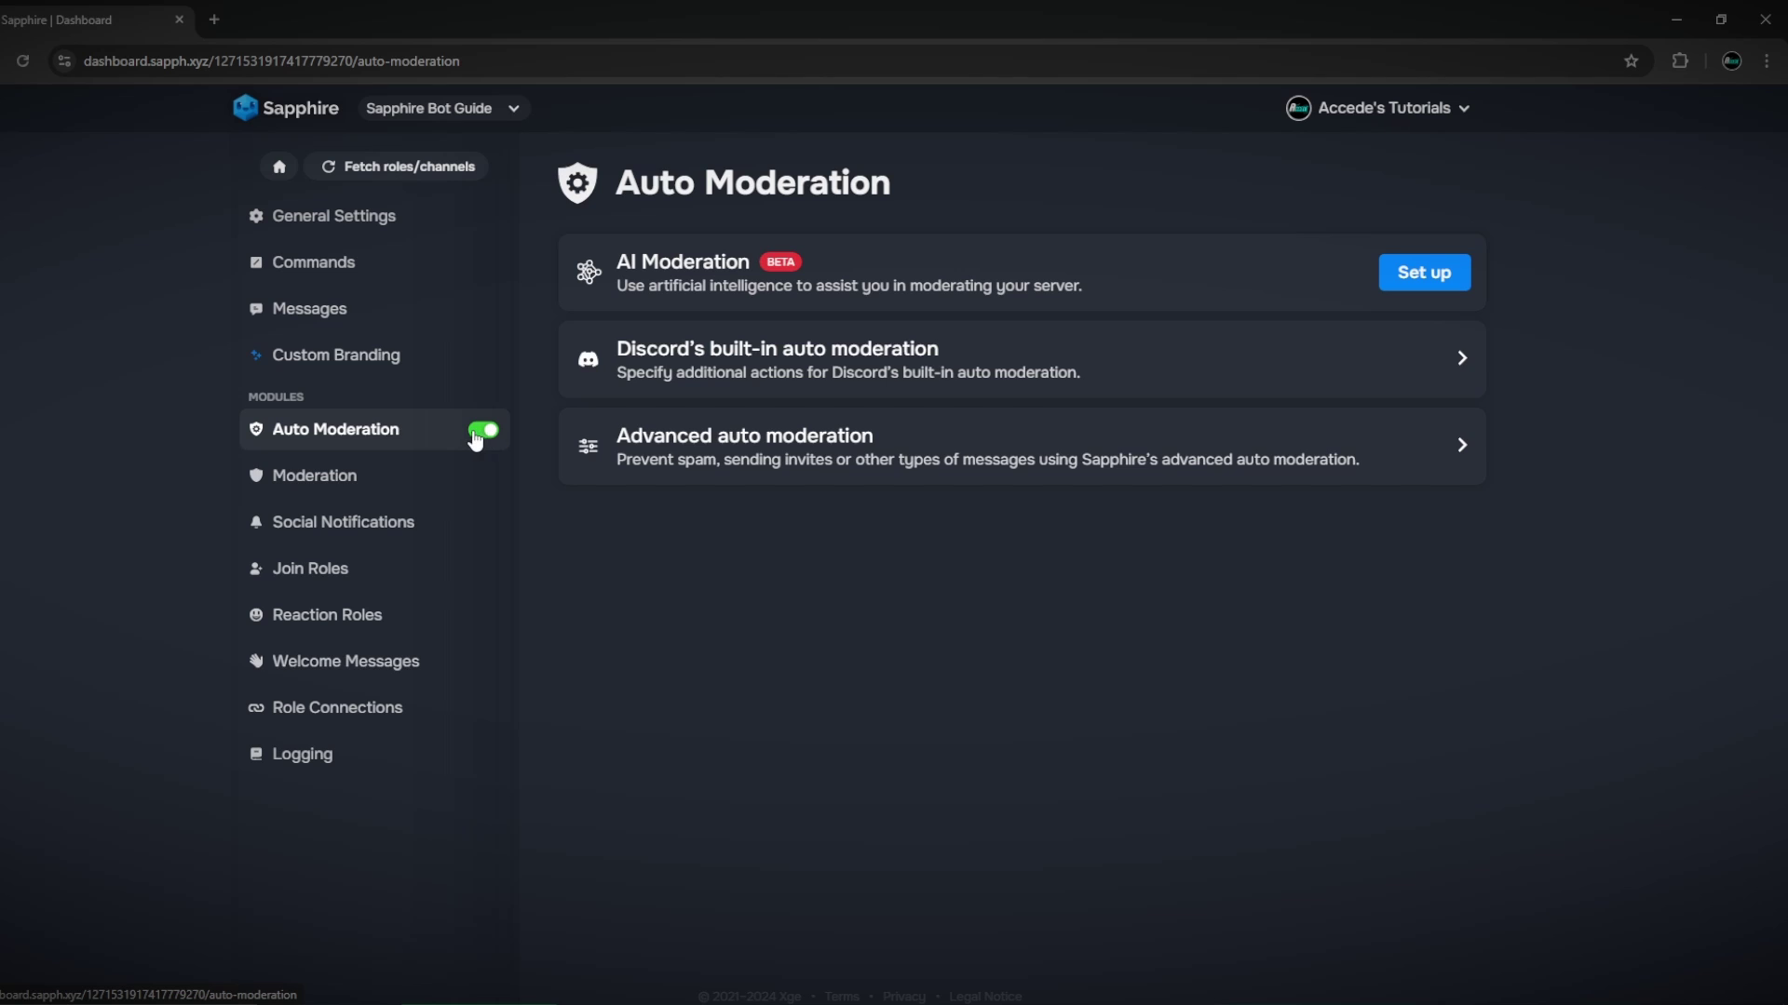
Add a Spam condition that triggers at 10 messages within 5 seconds
{"action": "left_click", "coordinate": [941, 446]}
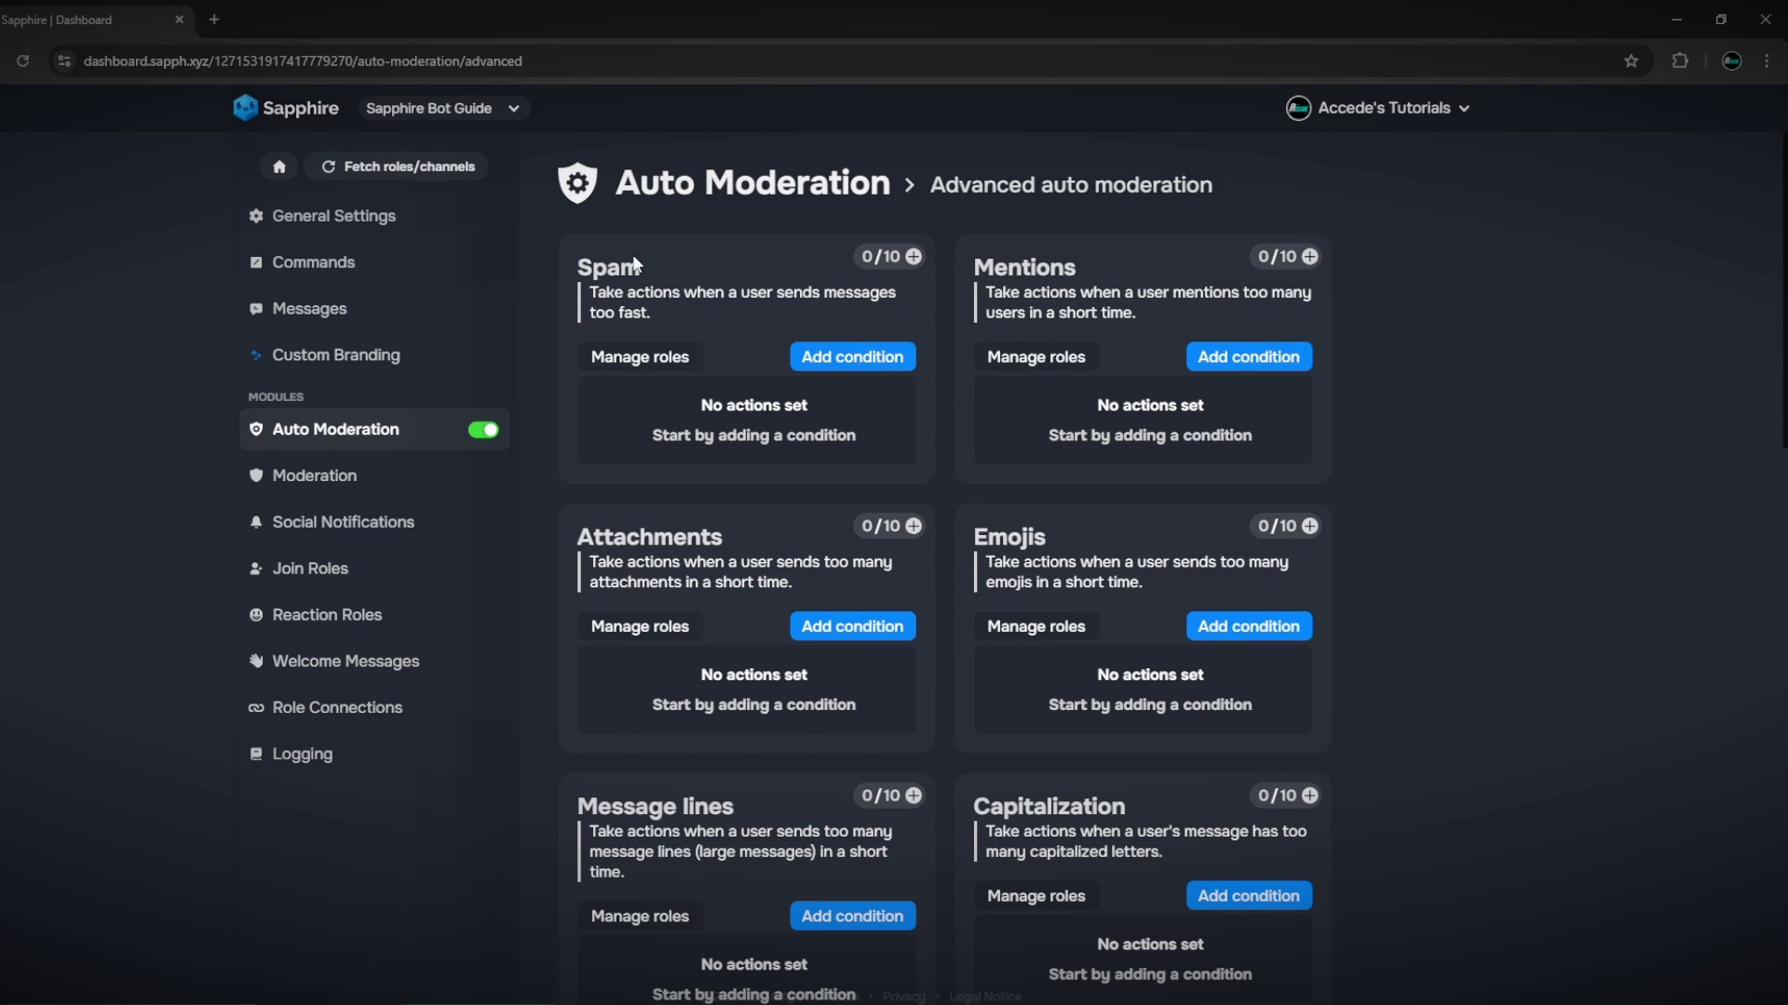
{"action": "left_click", "coordinate": [863, 363]}
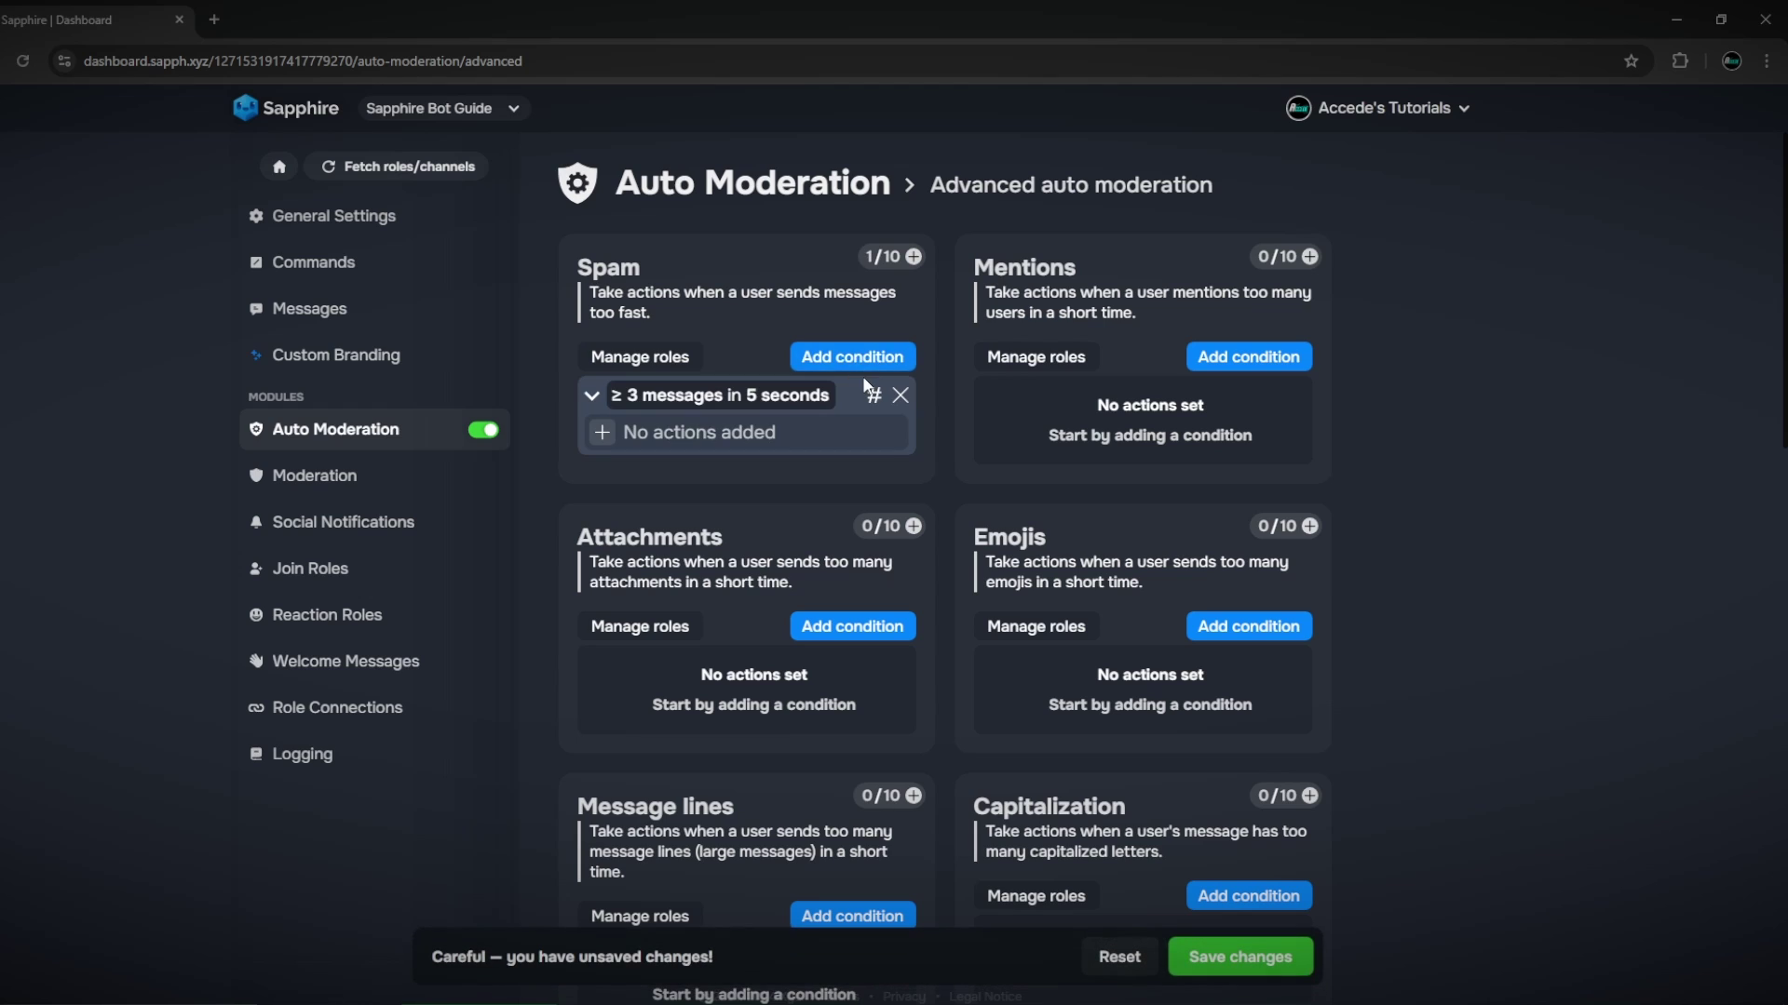
{"action": "left_click", "coordinate": [687, 400]}
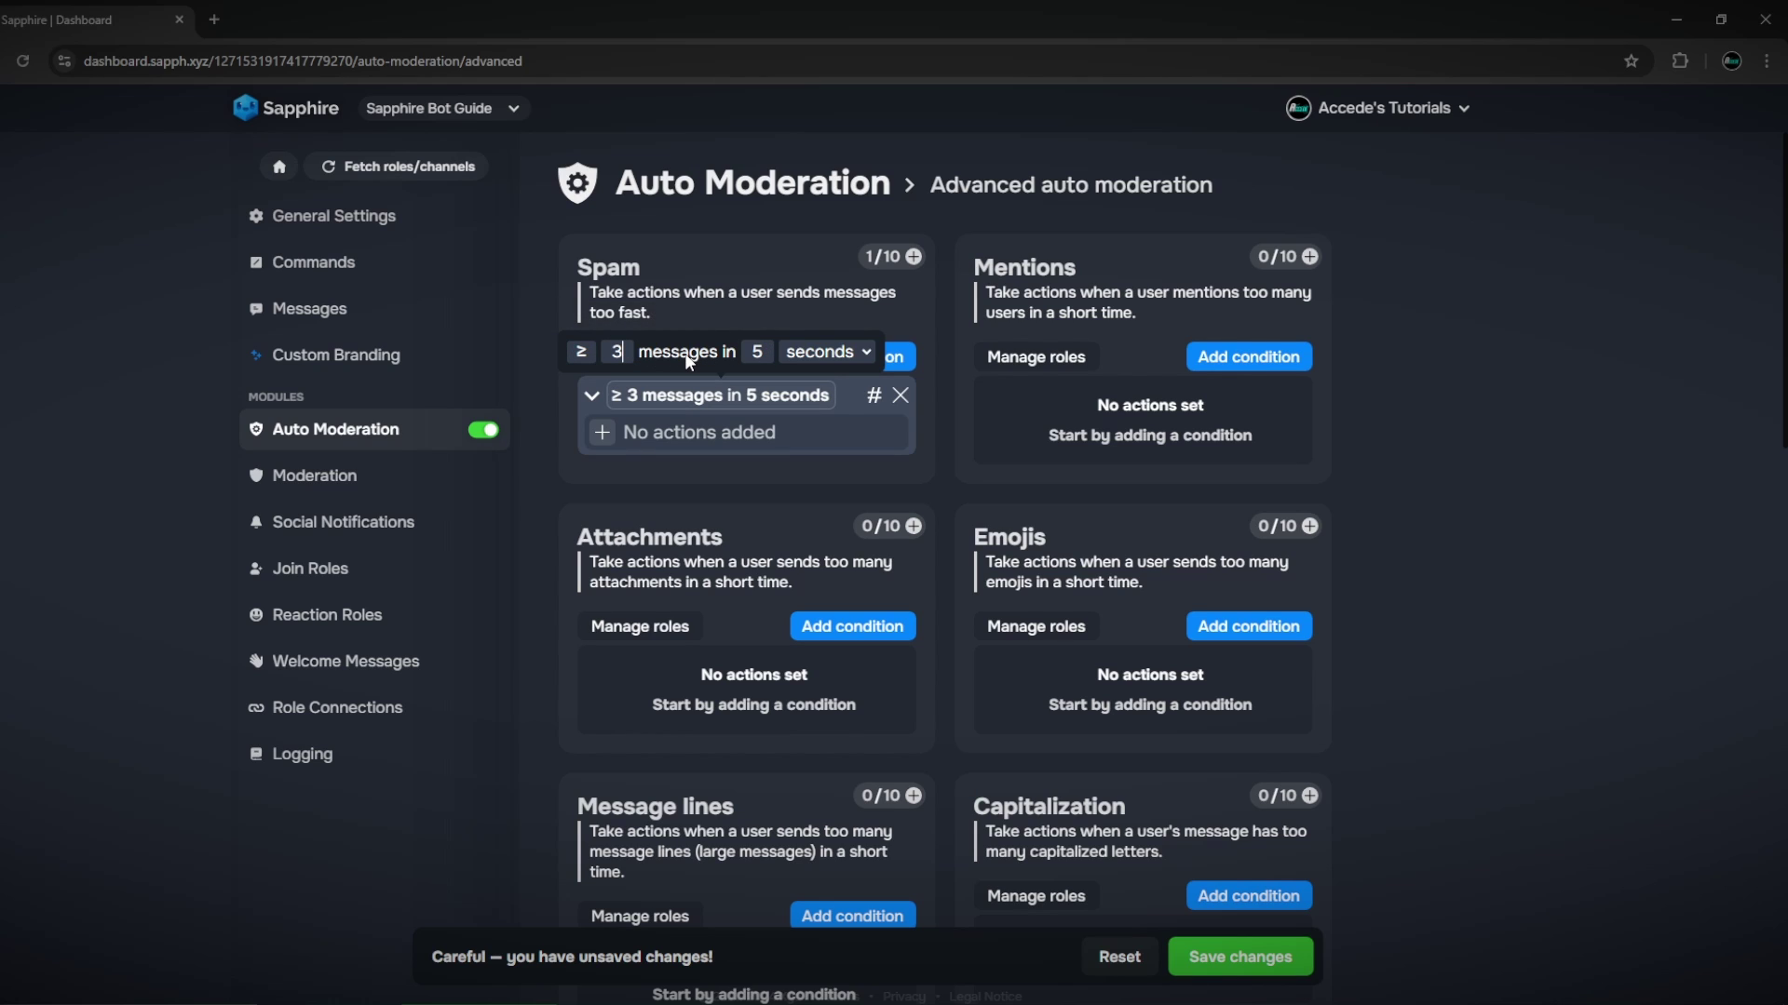
{"action": "key", "text": "BackSpace"}
{"action": "type", "text": "10"}
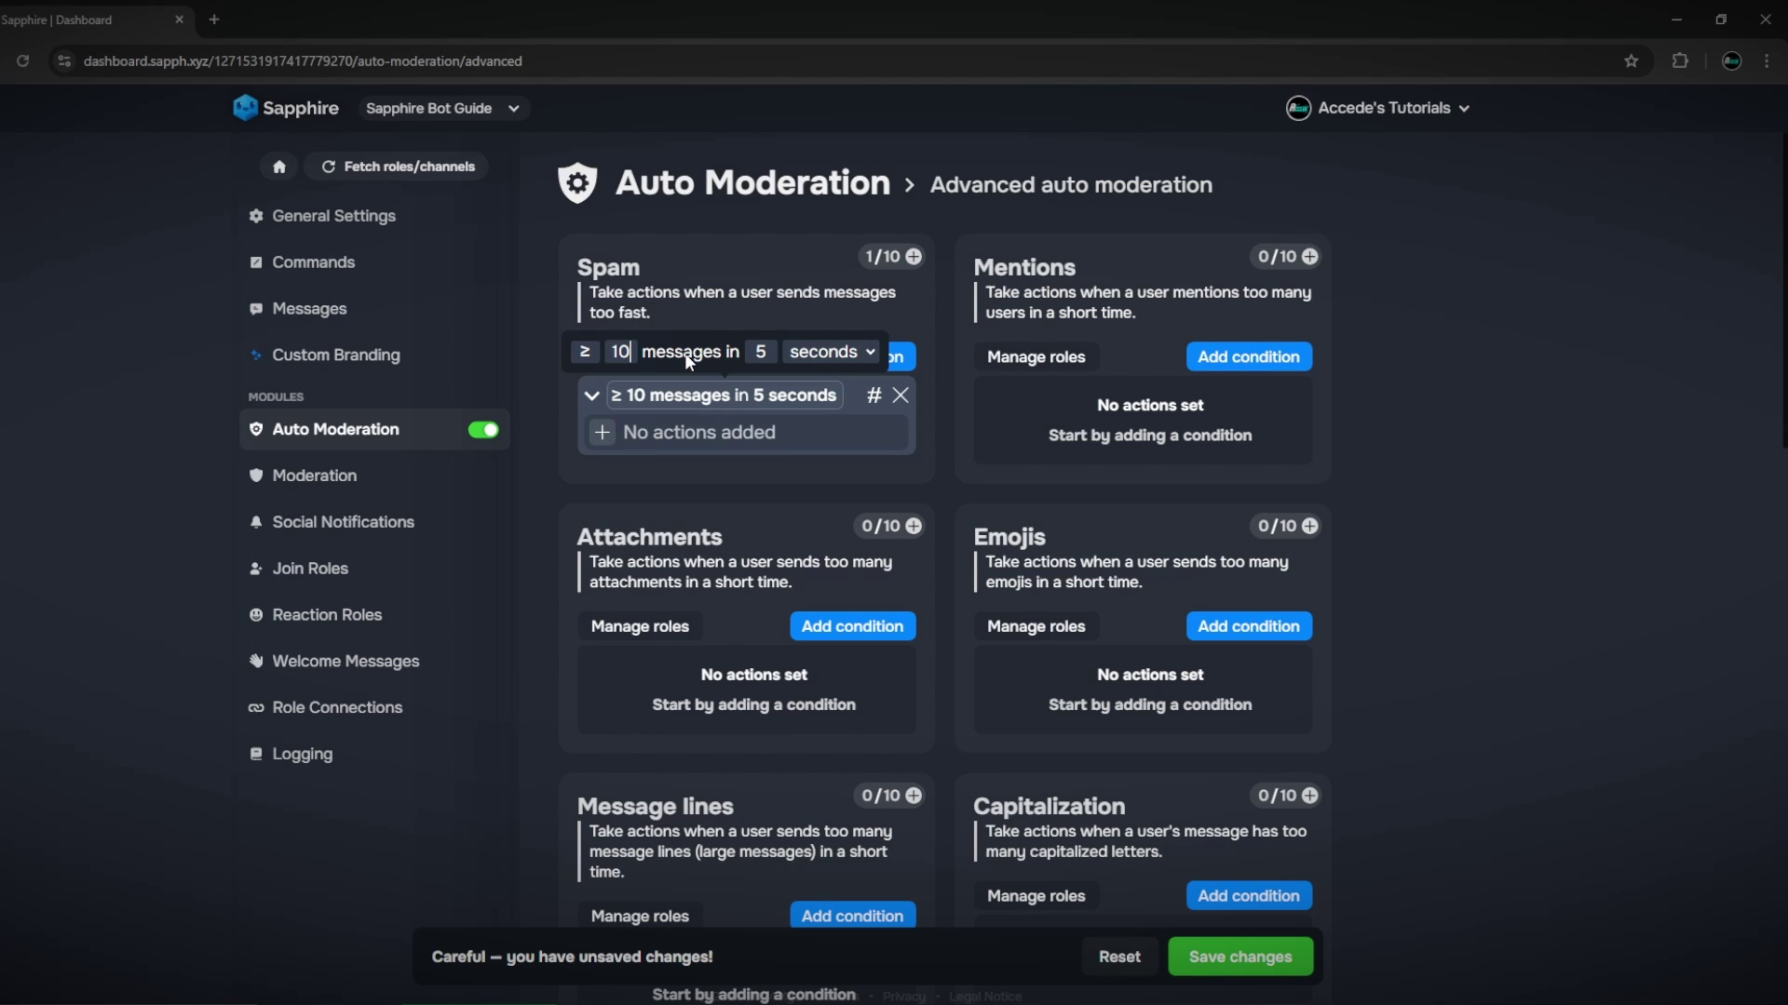
{"action": "left_click", "coordinate": [773, 355]}
Give the Spam condition a Delete messages action set to delete all, with the delay off
{"action": "left_click", "coordinate": [740, 396]}
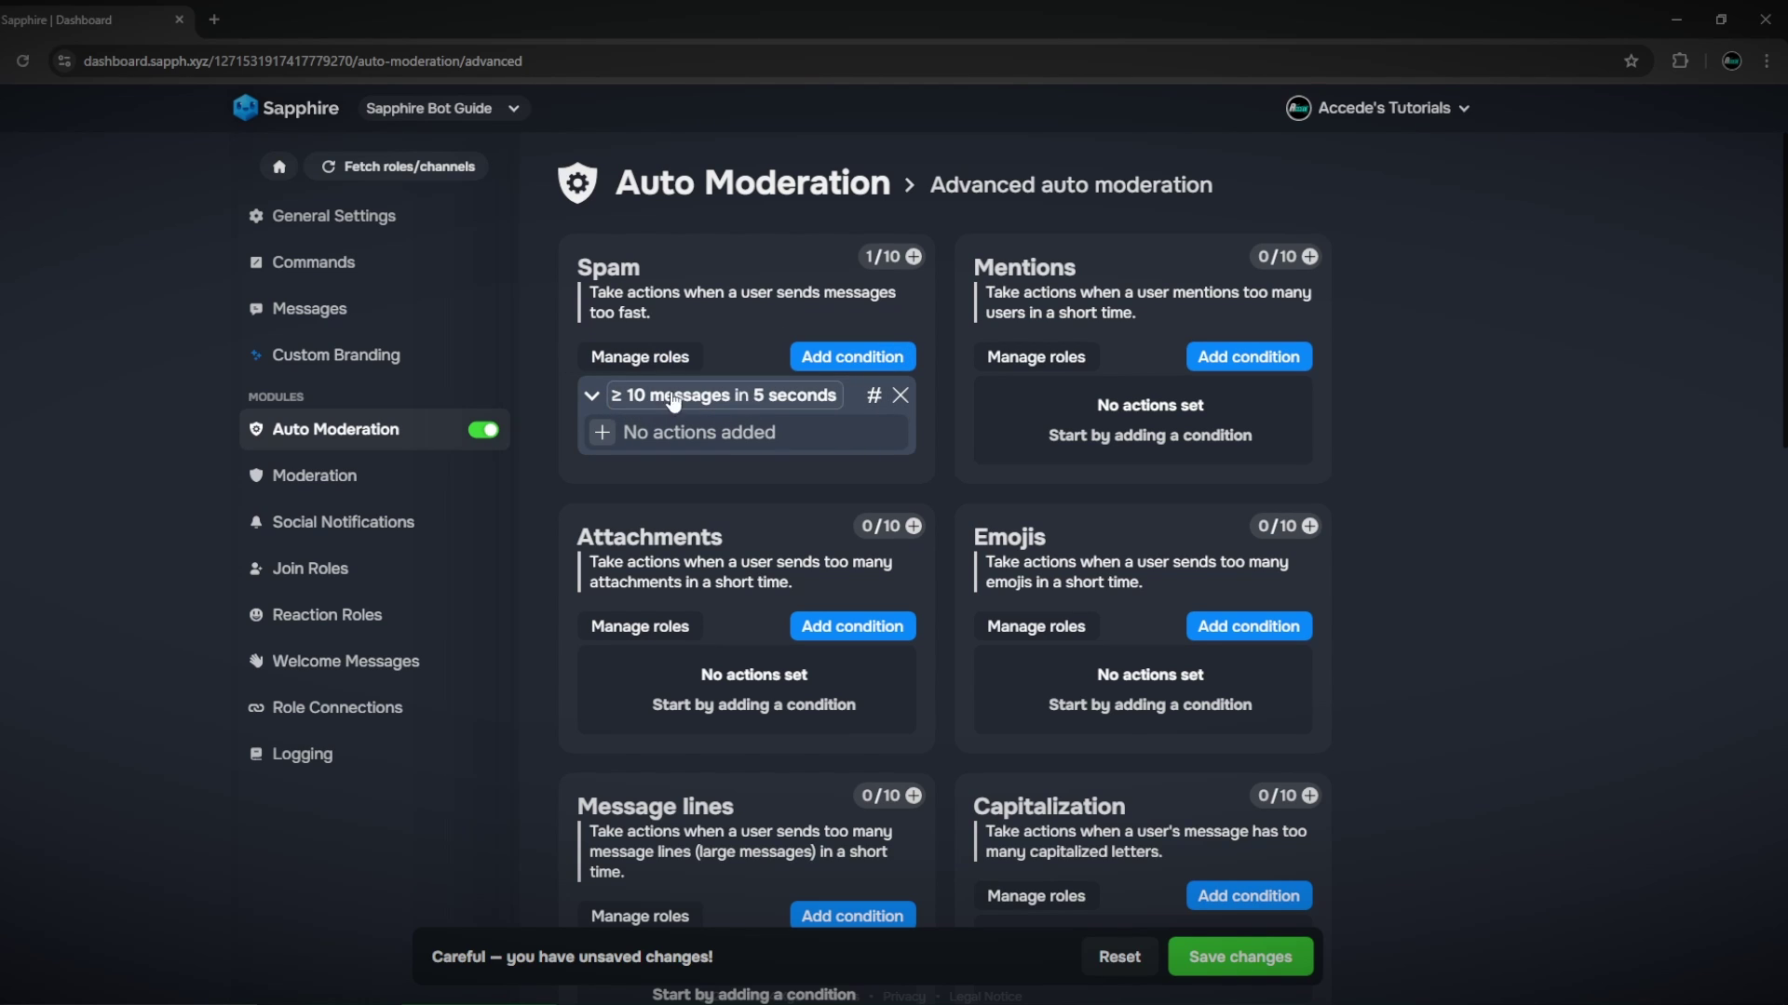
{"action": "left_click", "coordinate": [602, 438]}
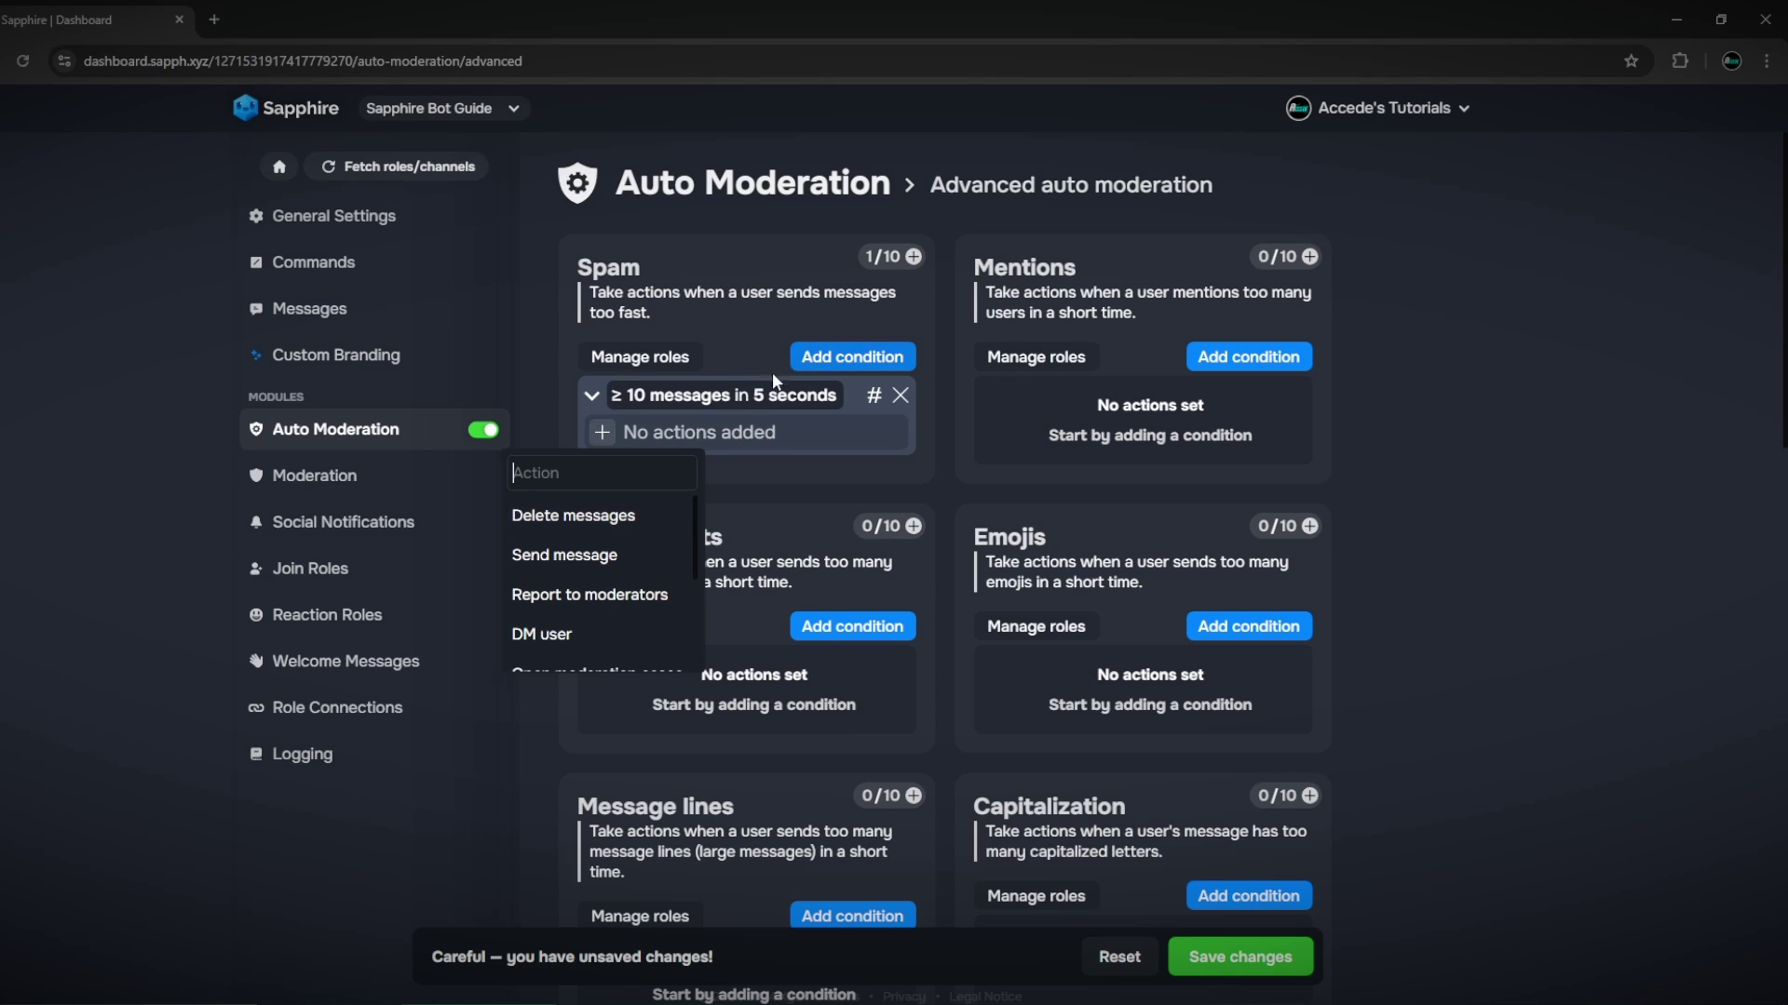
{"action": "scroll", "coordinate": [601, 559], "scroll_direction": "down", "scroll_amount": 2}
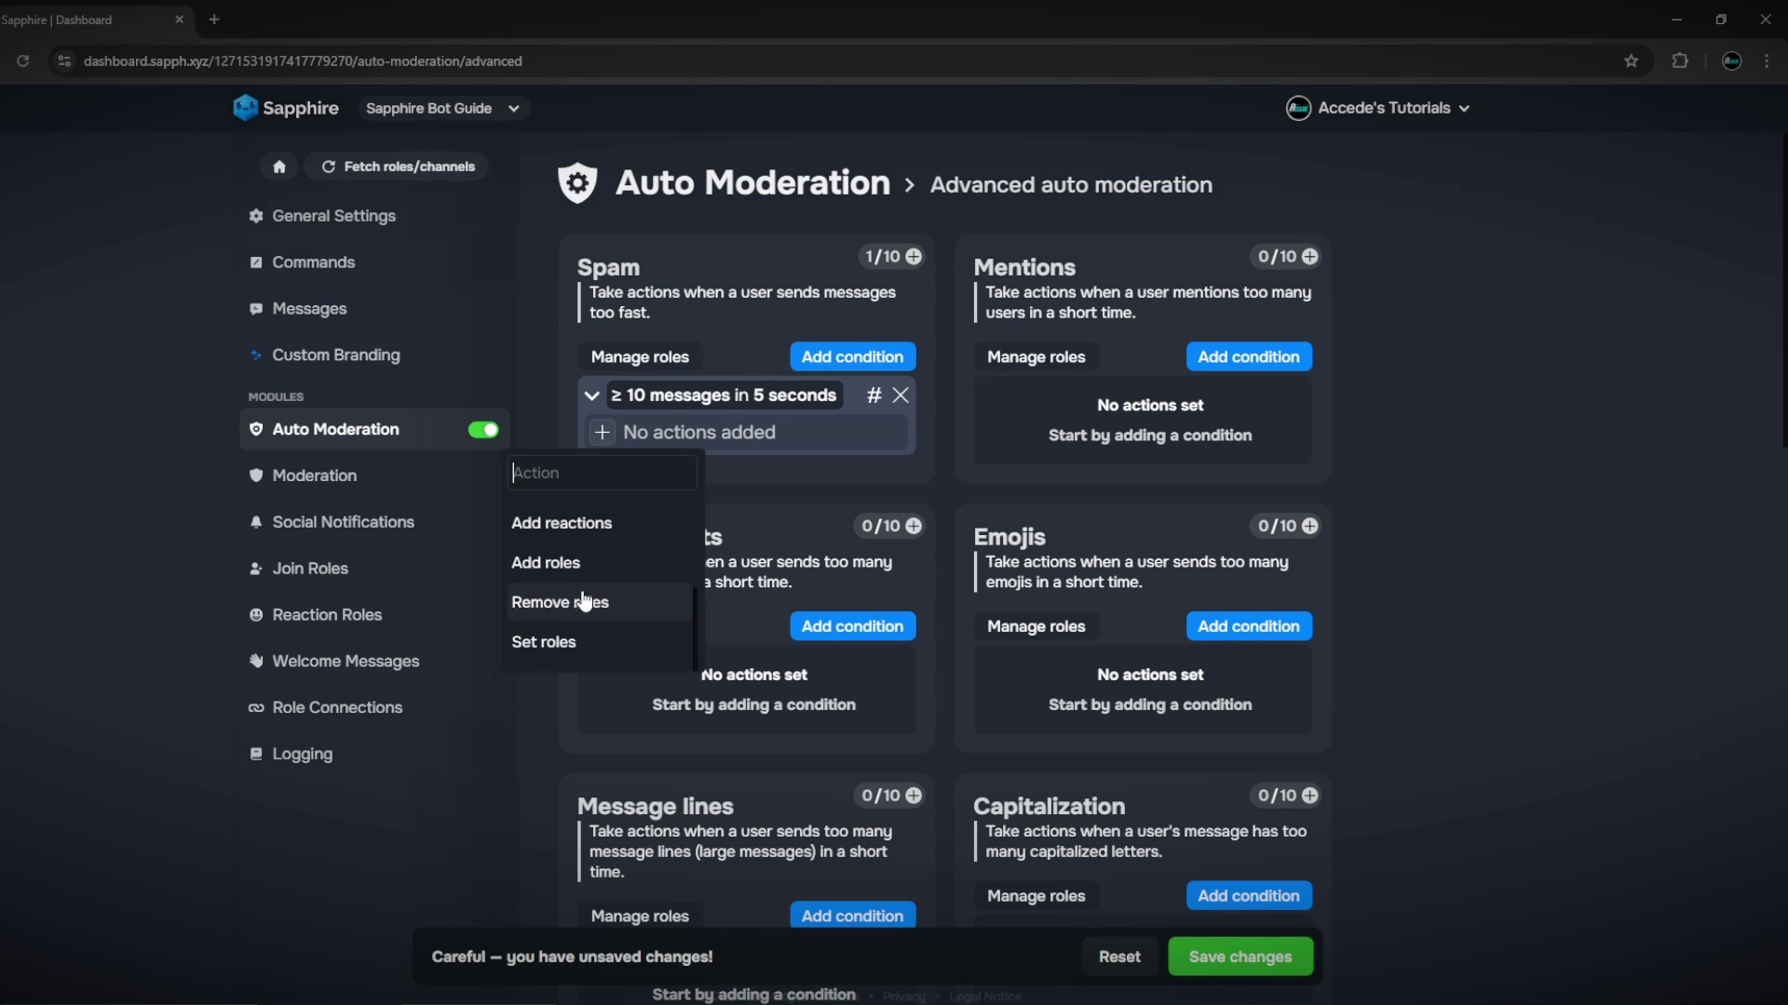
{"action": "scroll", "coordinate": [601, 605], "scroll_direction": "up", "scroll_amount": 3}
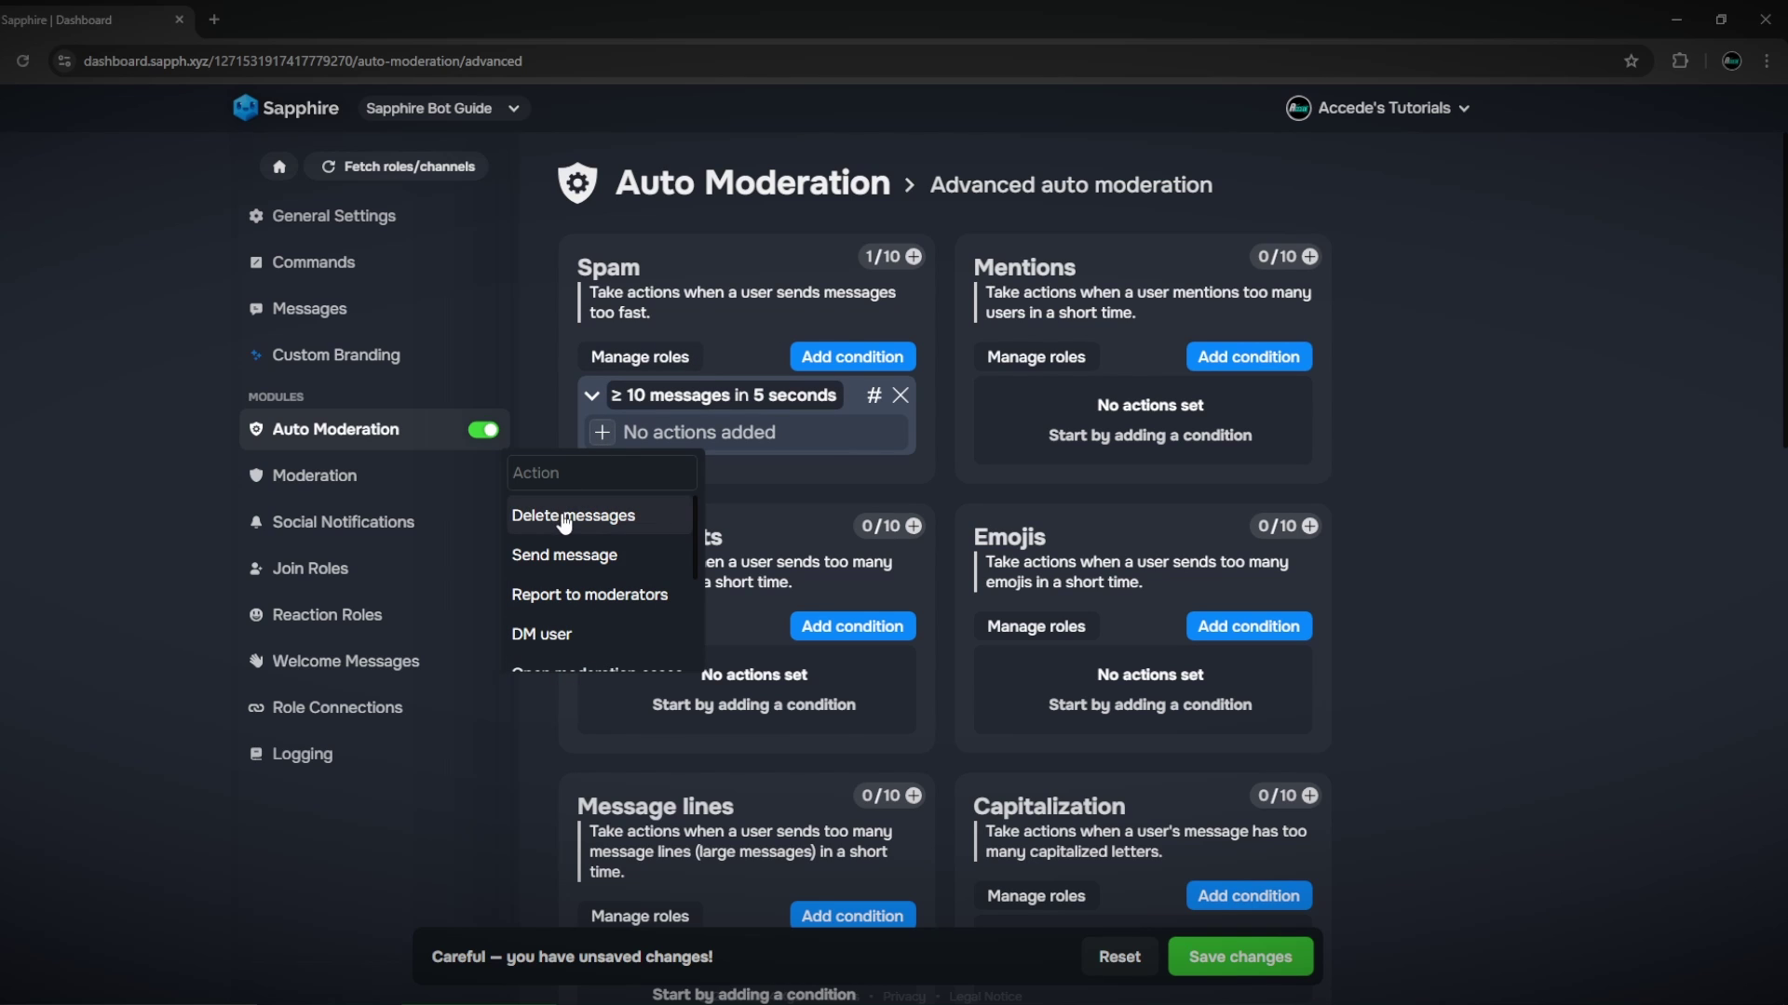
{"action": "left_click", "coordinate": [595, 518]}
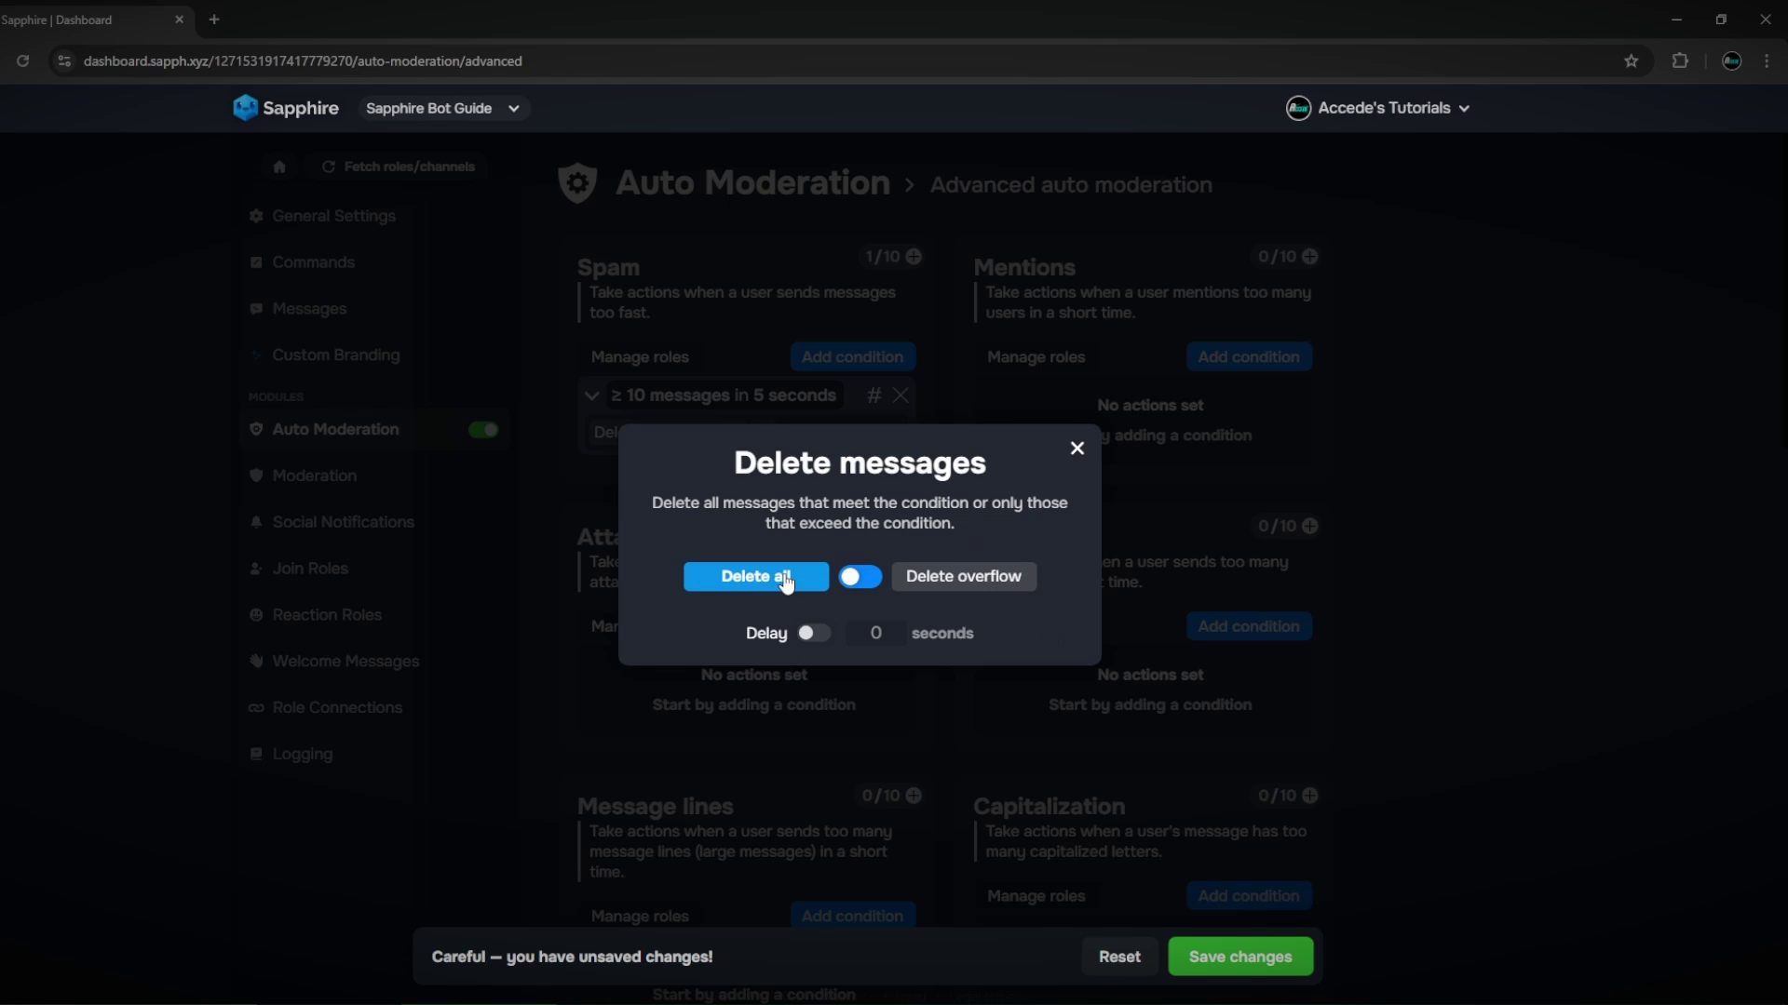
{"action": "left_click", "coordinate": [817, 636]}
{"action": "left_click", "coordinate": [818, 640]}
{"action": "left_click", "coordinate": [858, 579]}
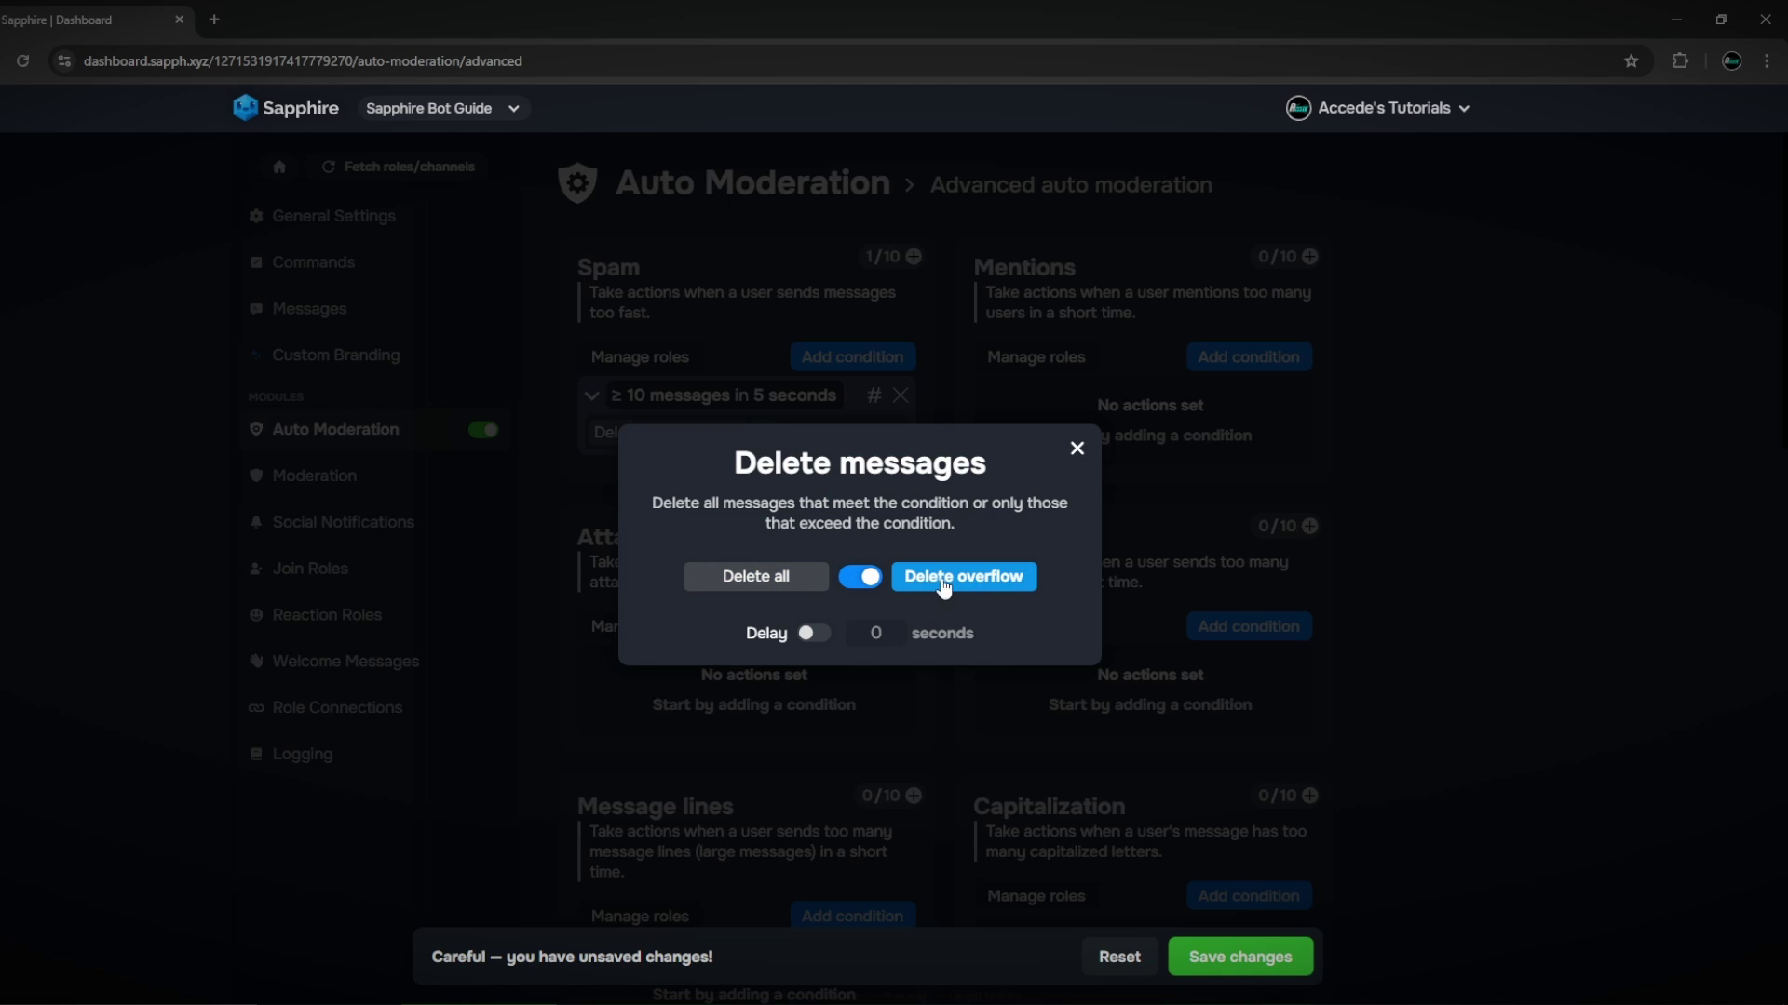
{"action": "left_click", "coordinate": [869, 579]}
{"action": "left_click", "coordinate": [903, 582]}
{"action": "left_click", "coordinate": [842, 573]}
{"action": "left_click", "coordinate": [1079, 449]}
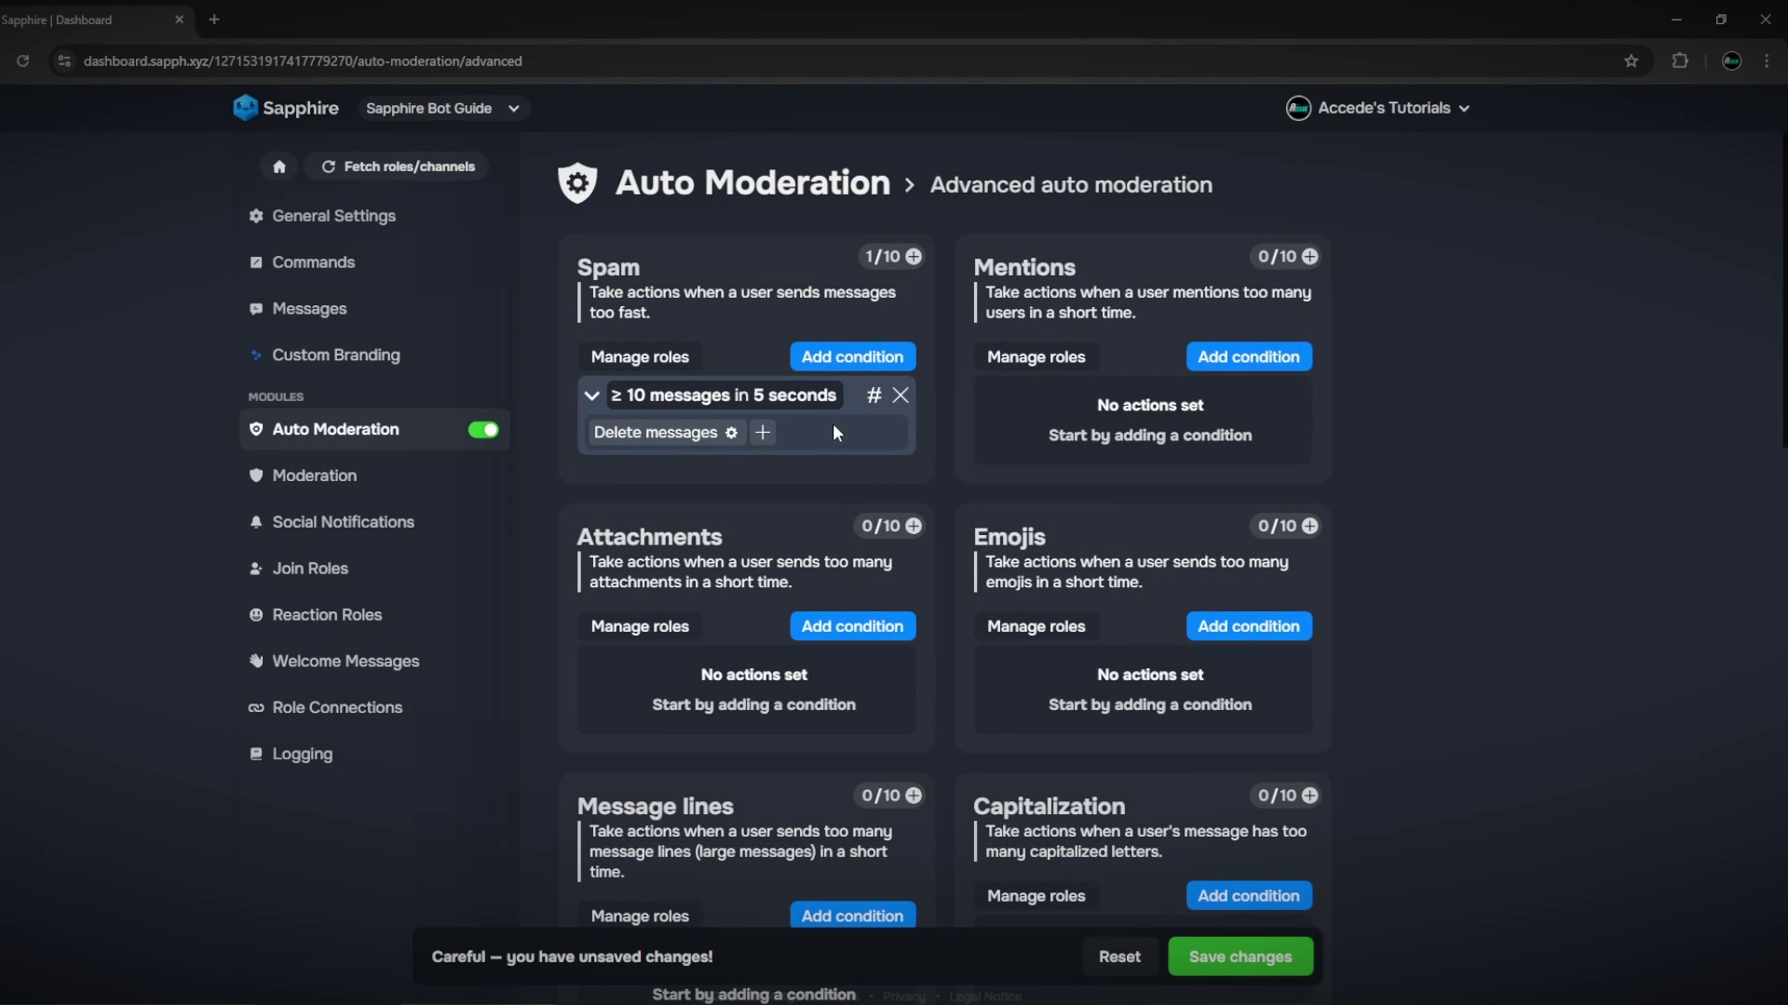
Save the Spam auto-moderation changes and look through the remaining auto-moderation cards
{"action": "left_click", "coordinate": [590, 399]}
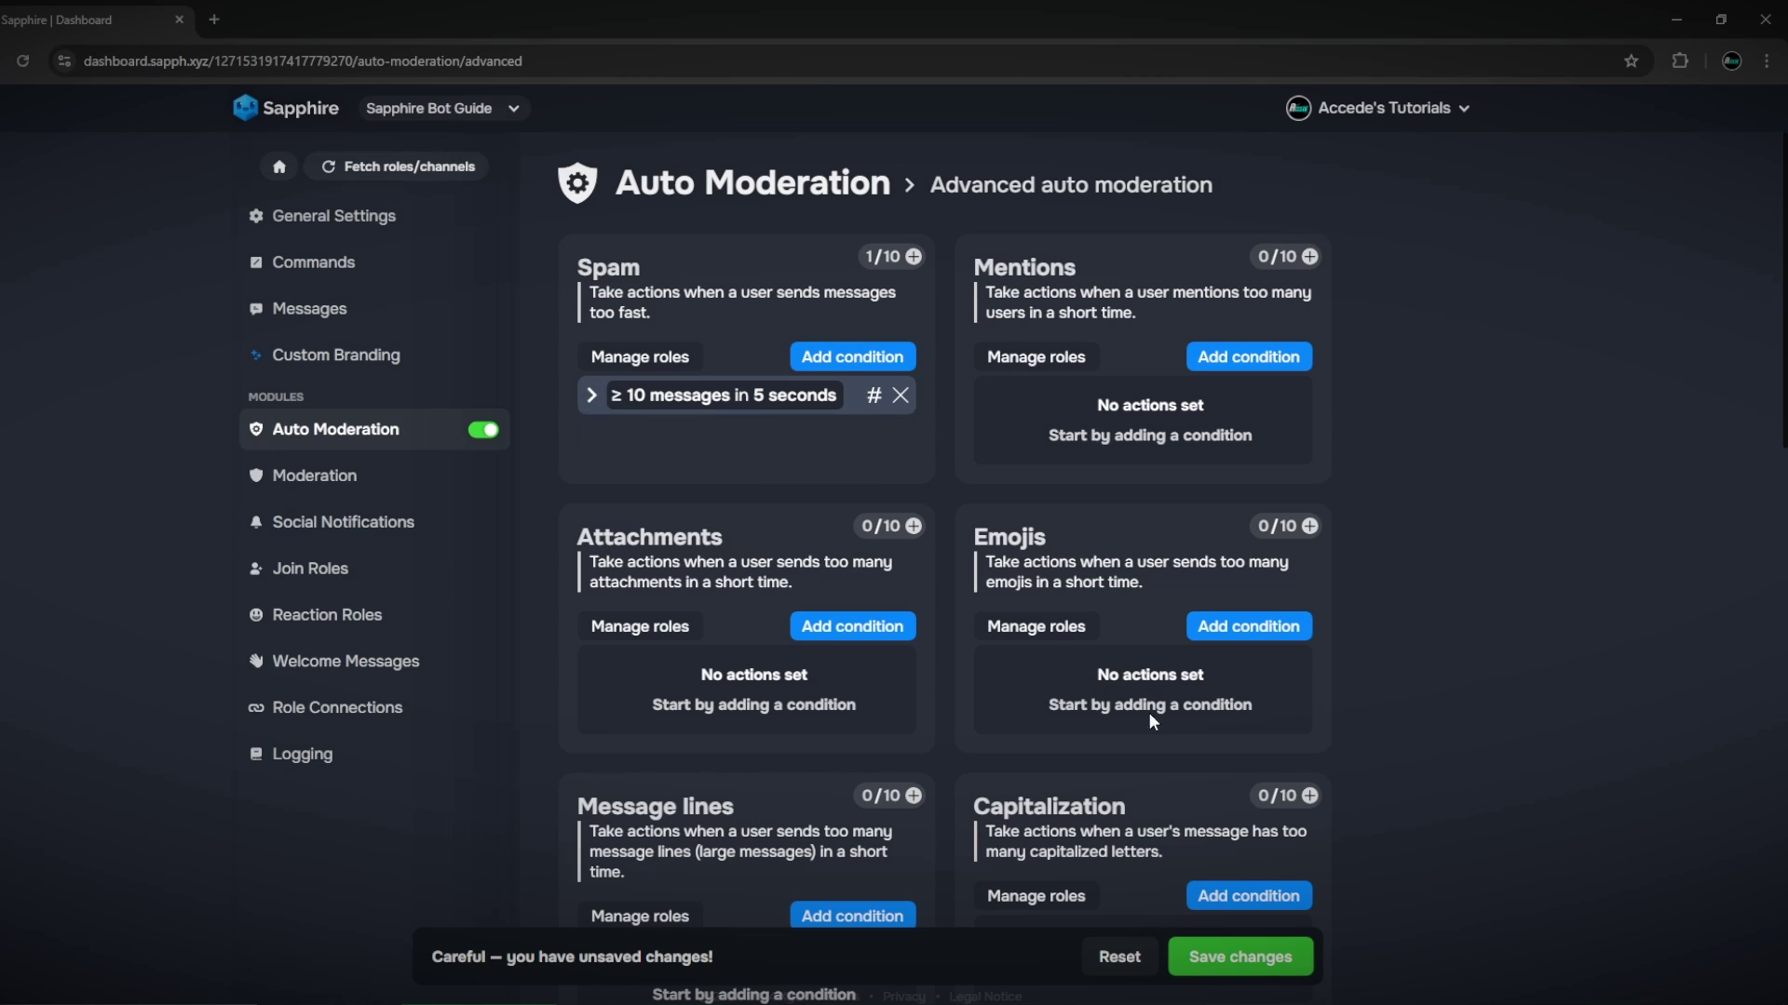
{"action": "left_click", "coordinate": [1277, 968]}
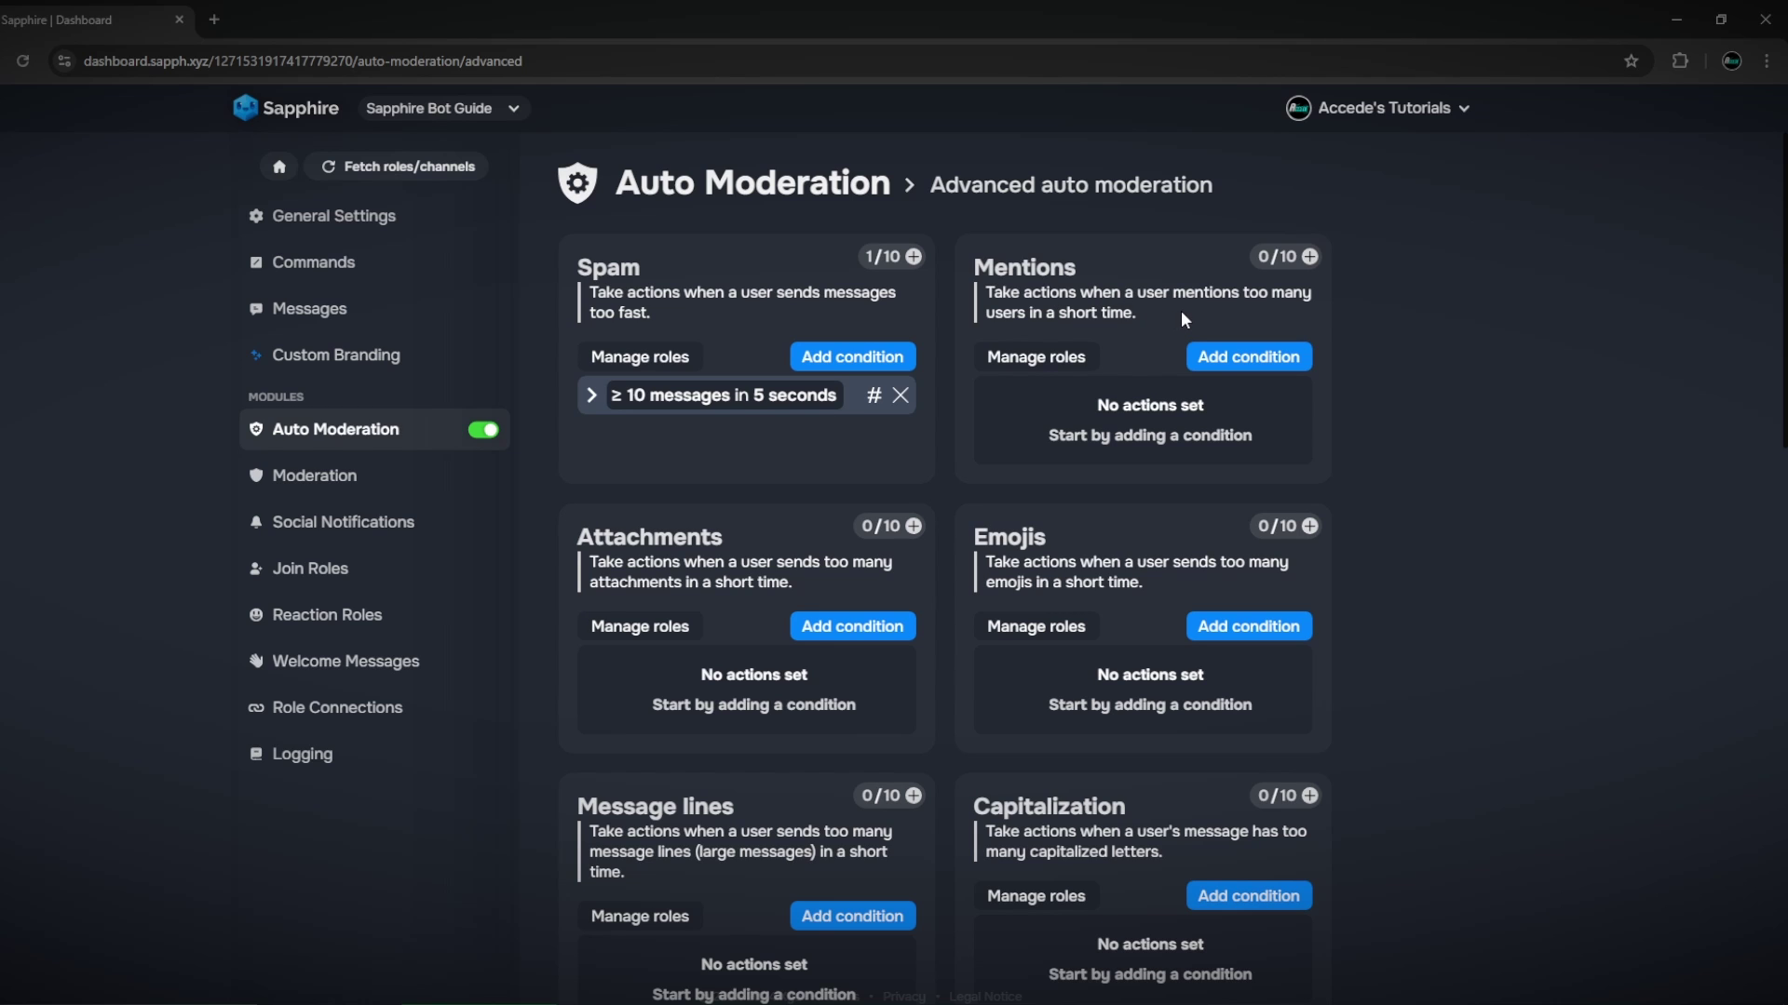
{"action": "scroll", "coordinate": [785, 424], "scroll_direction": "down", "scroll_amount": 2}
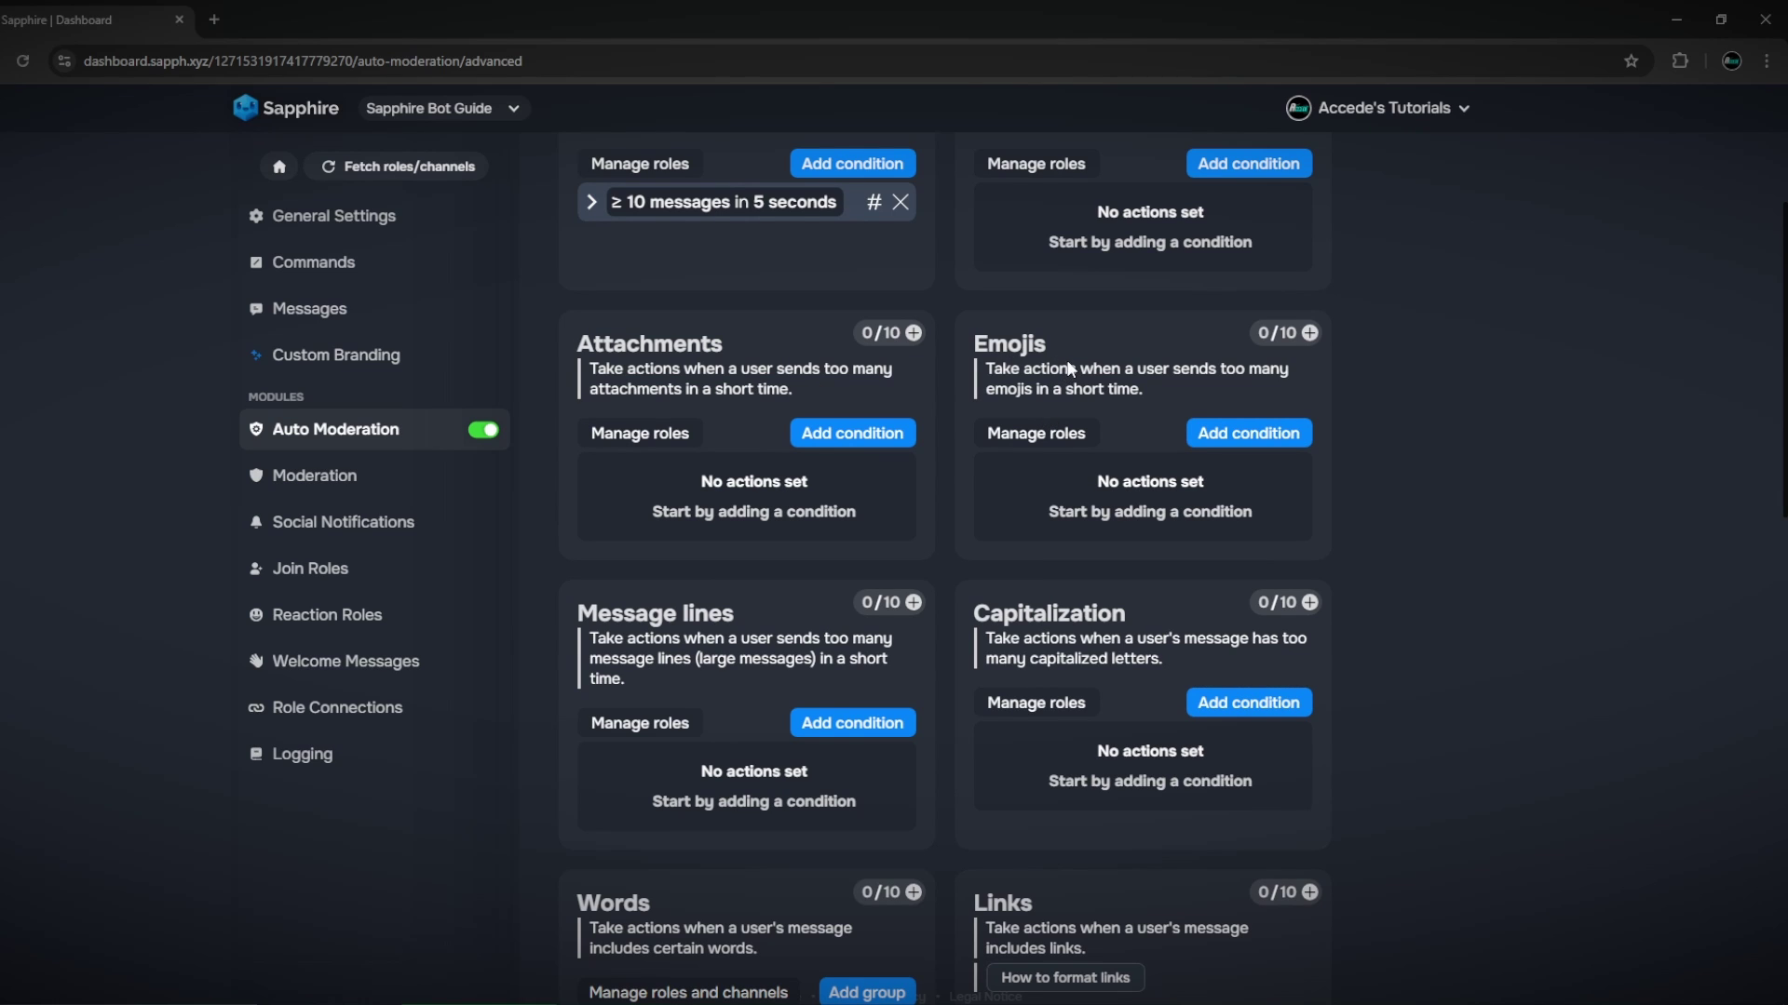
{"action": "scroll", "coordinate": [1069, 461], "scroll_direction": "down", "scroll_amount": 1}
{"action": "scroll", "coordinate": [687, 514], "scroll_direction": "down", "scroll_amount": 1}
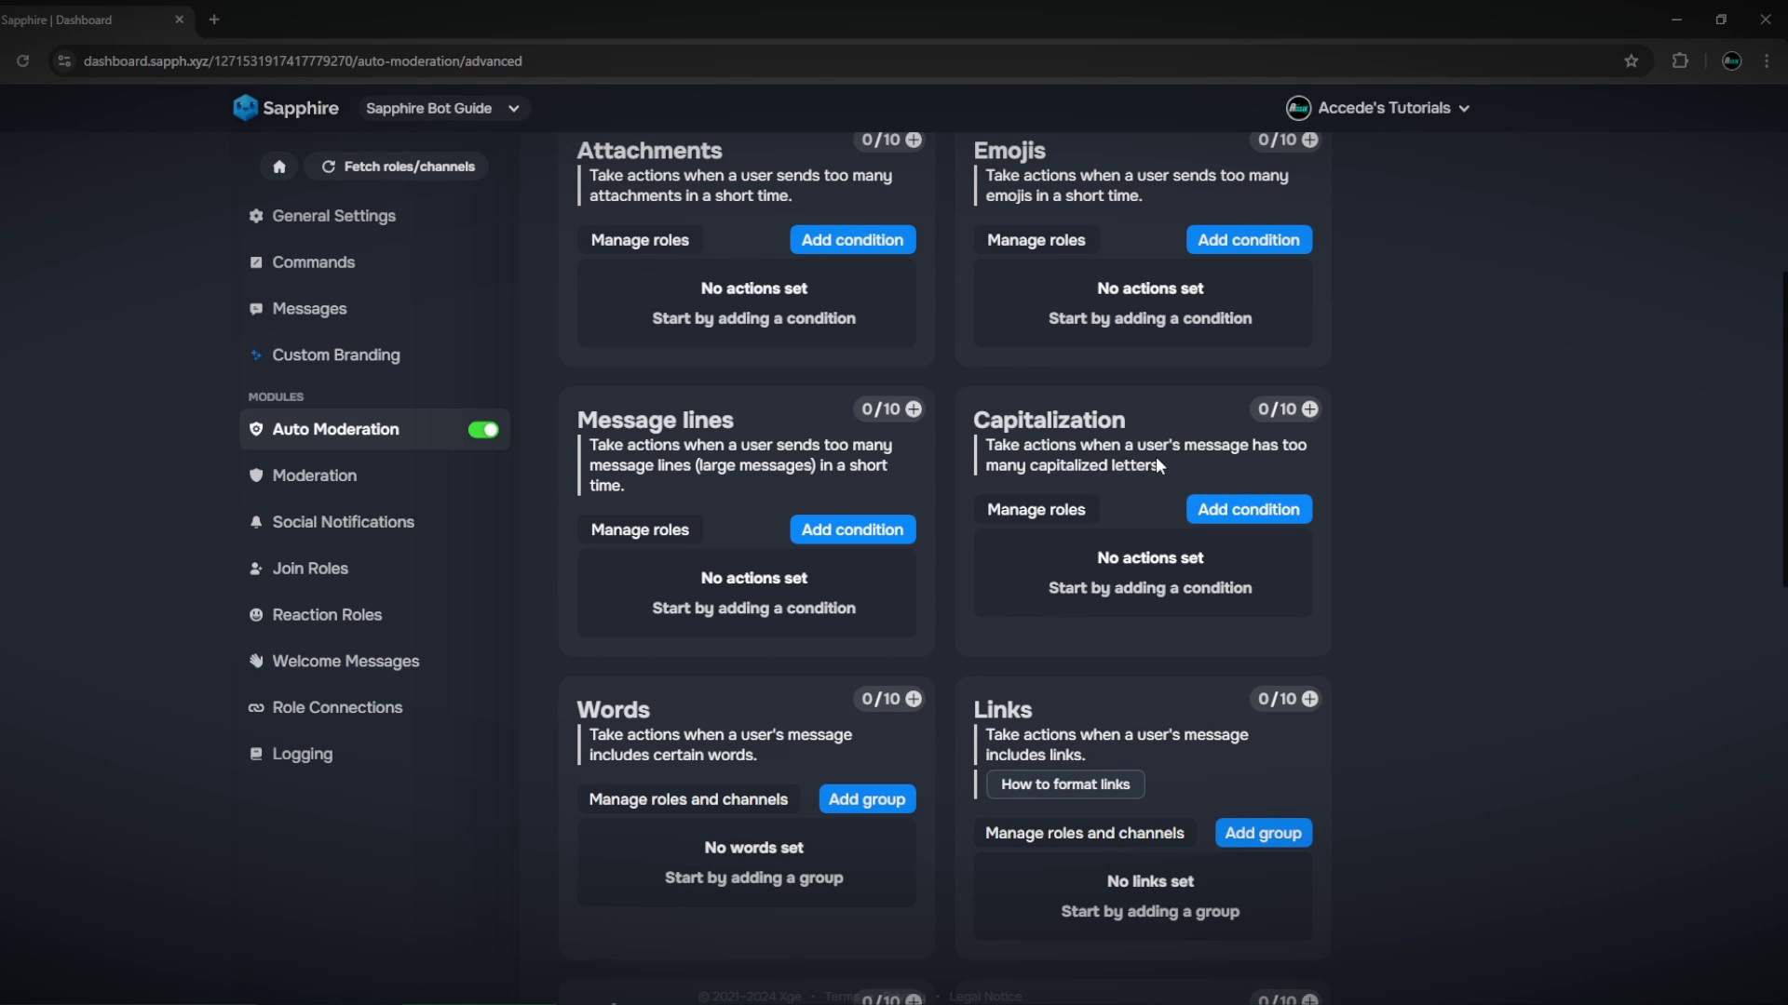
{"action": "scroll", "coordinate": [703, 421], "scroll_direction": "down", "scroll_amount": 3}
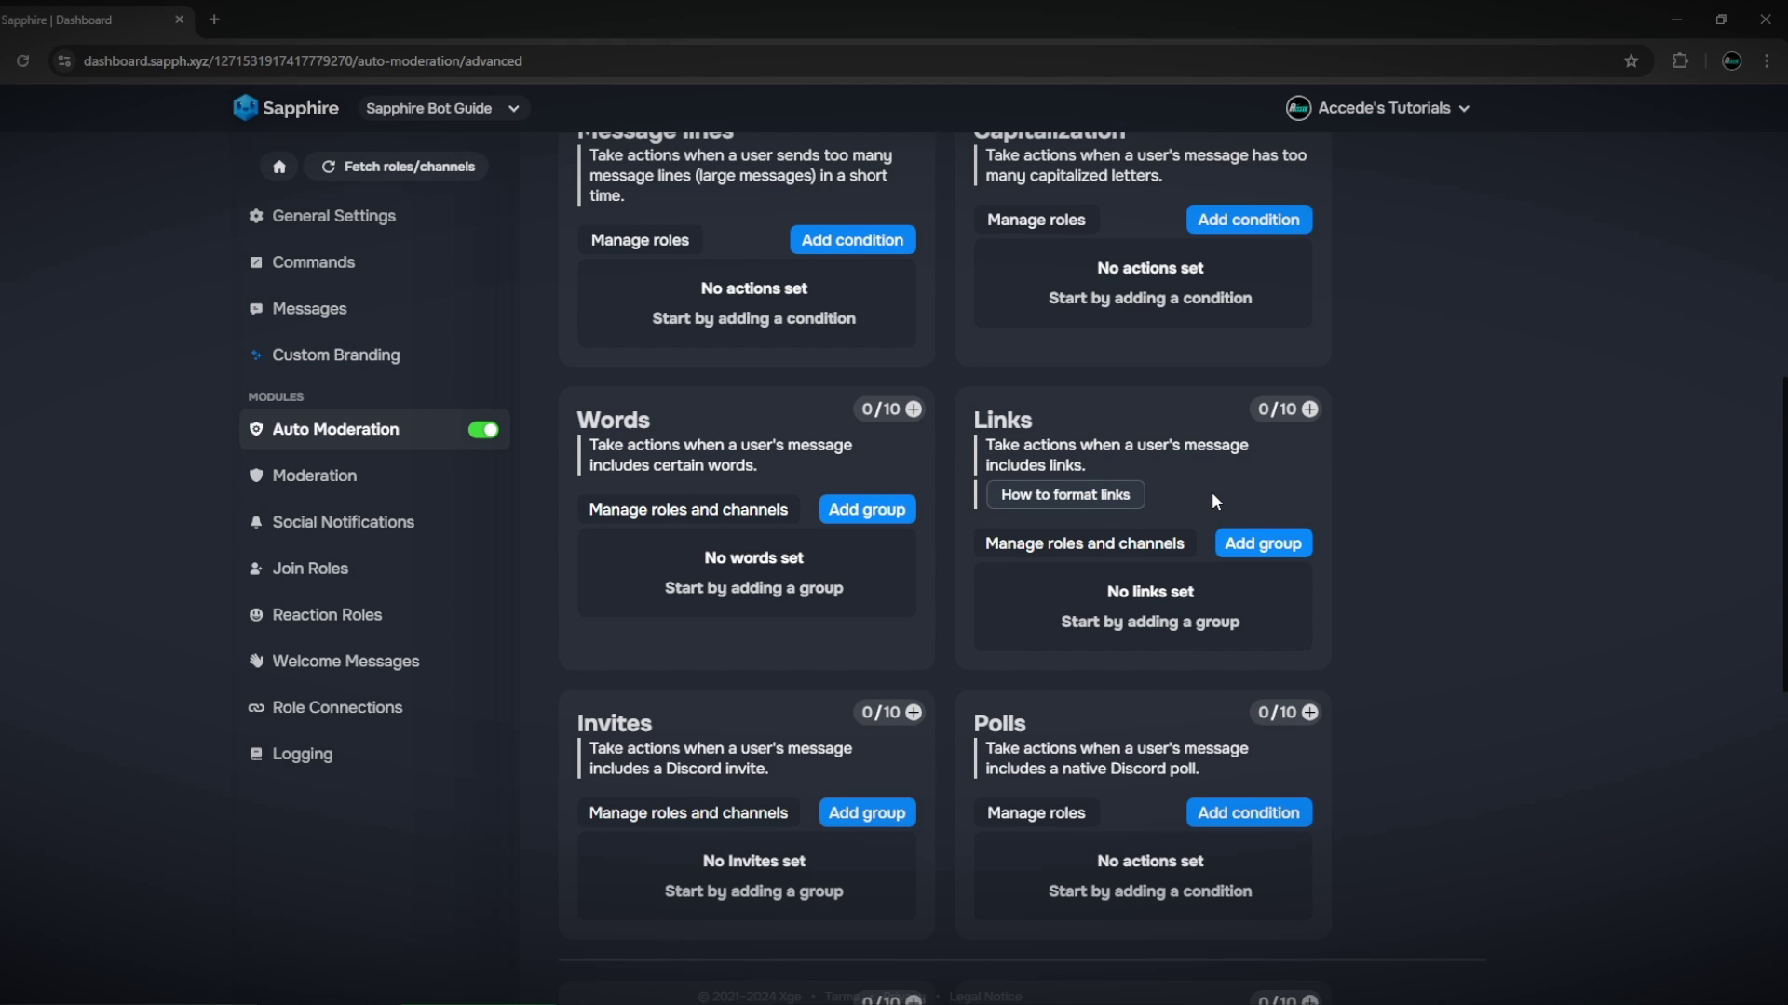
{"action": "scroll", "coordinate": [1210, 492], "scroll_direction": "down", "scroll_amount": 2}
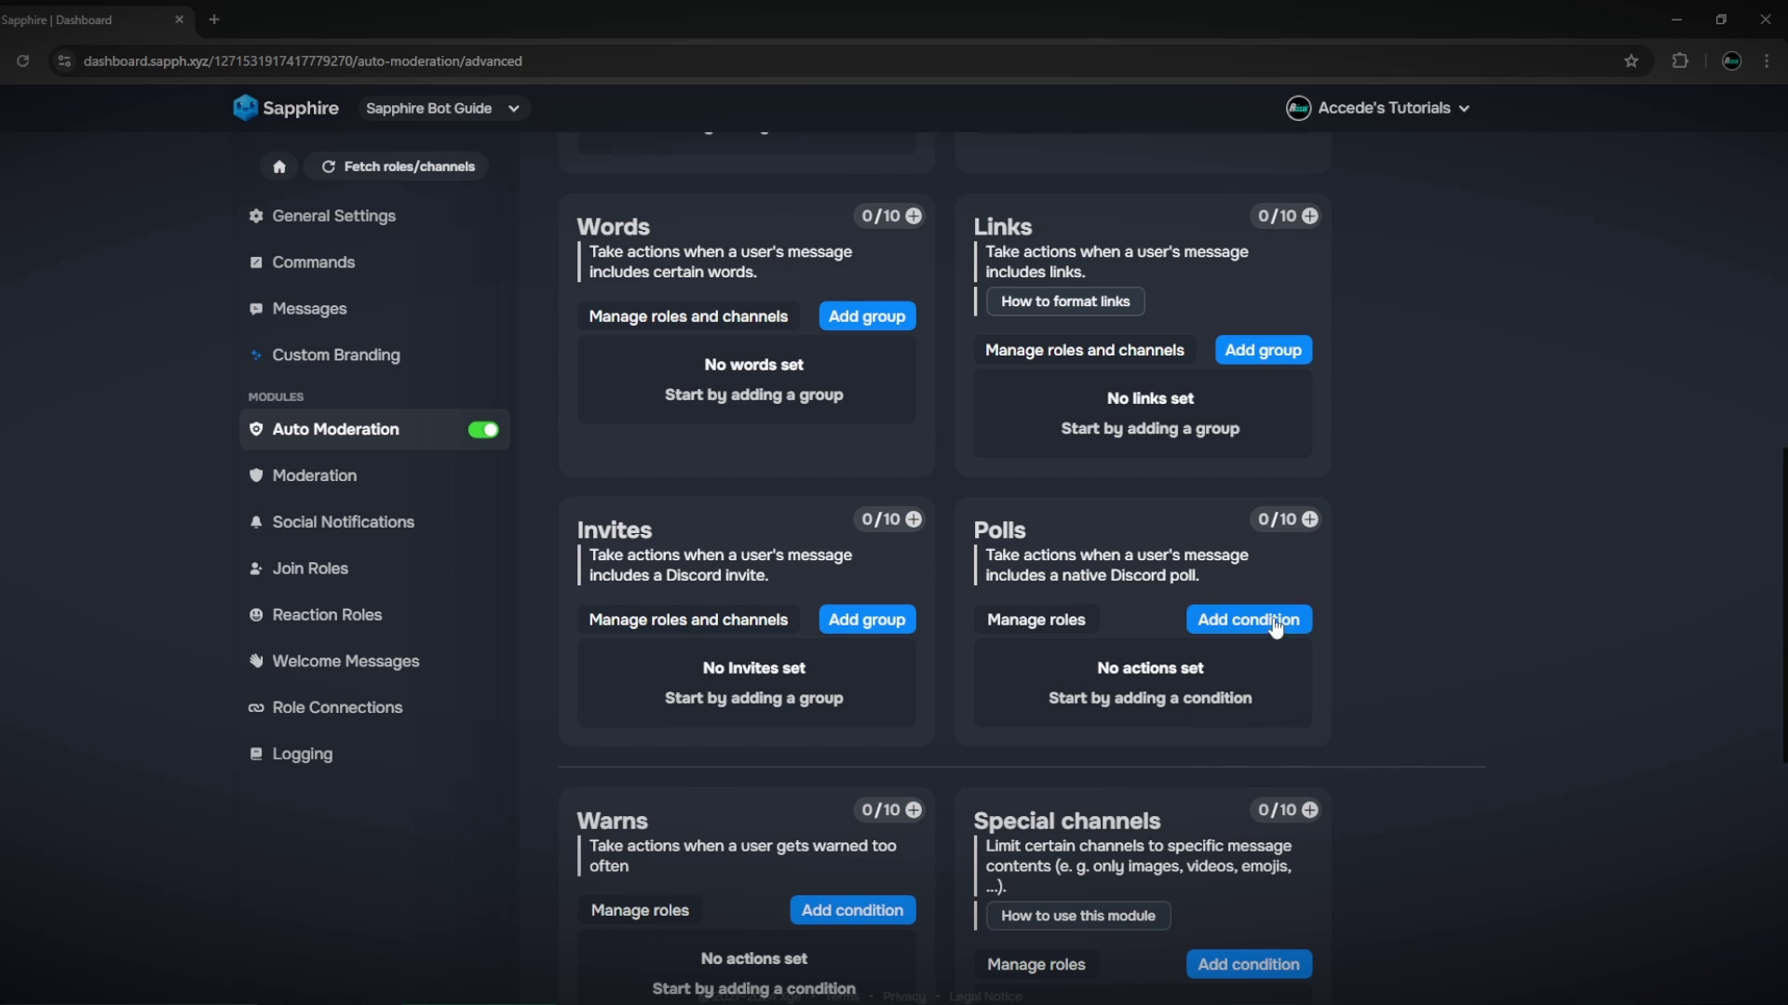
{"action": "scroll", "coordinate": [1043, 479], "scroll_direction": "down", "scroll_amount": 3}
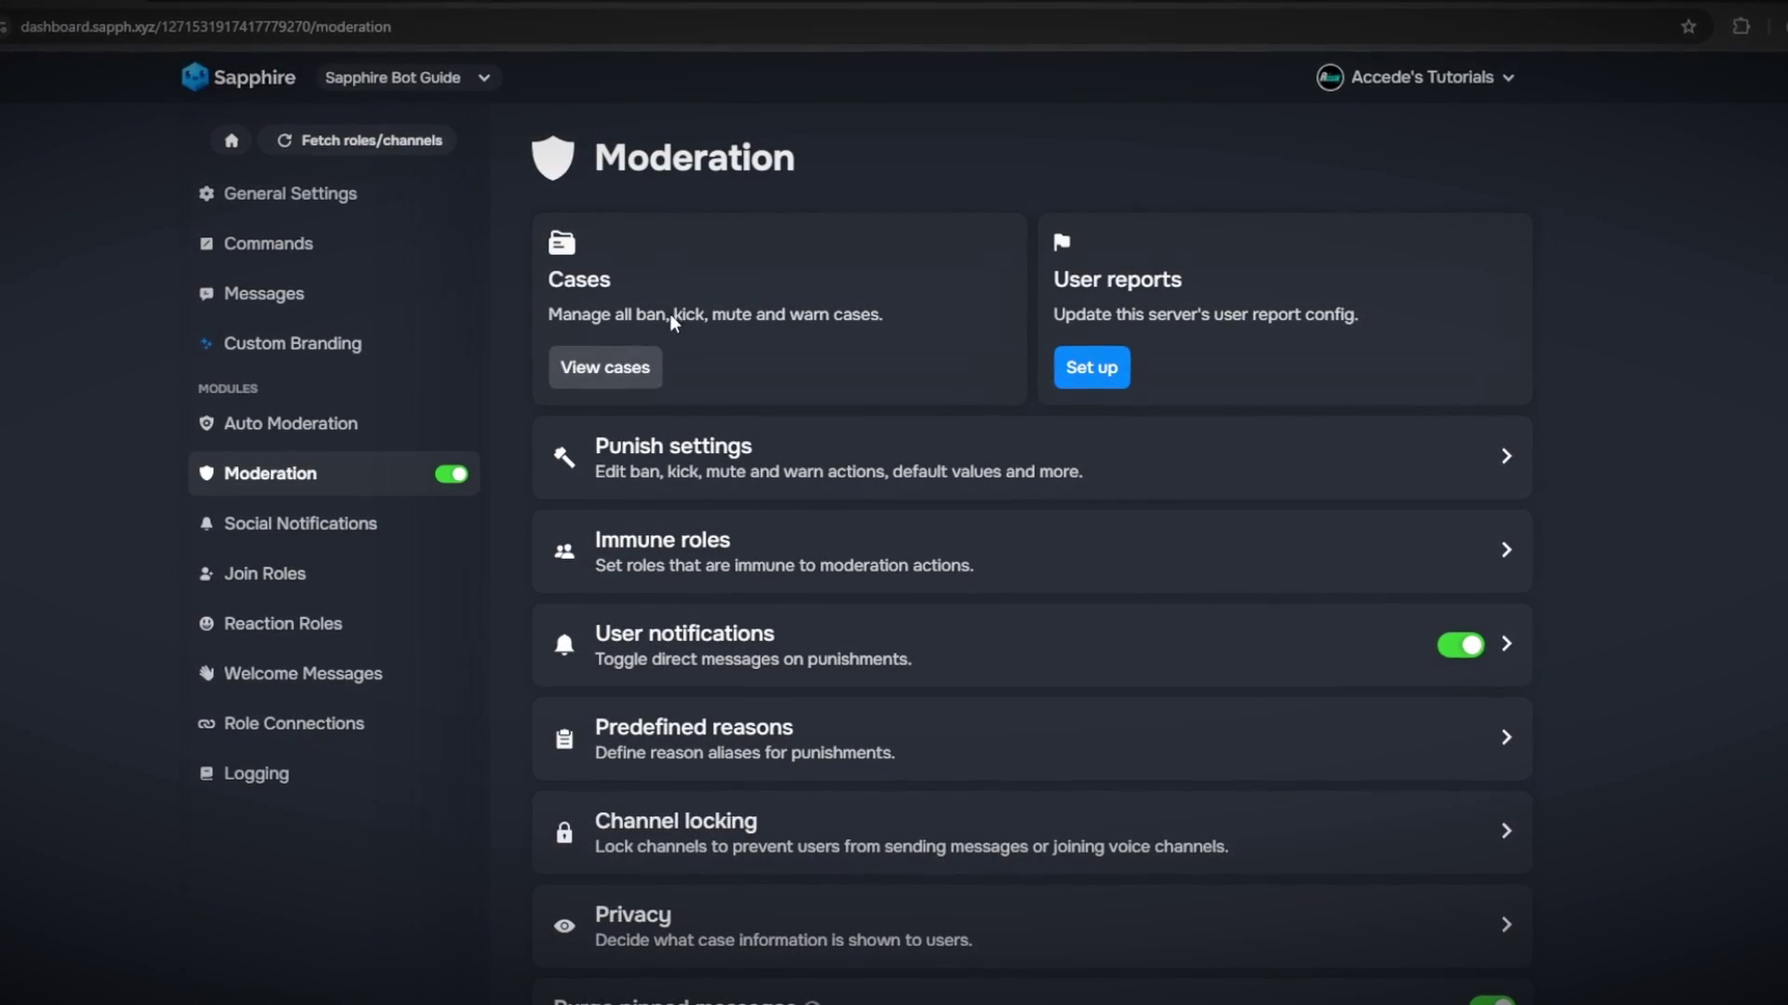
{"action": "left_click", "coordinate": [605, 366]}
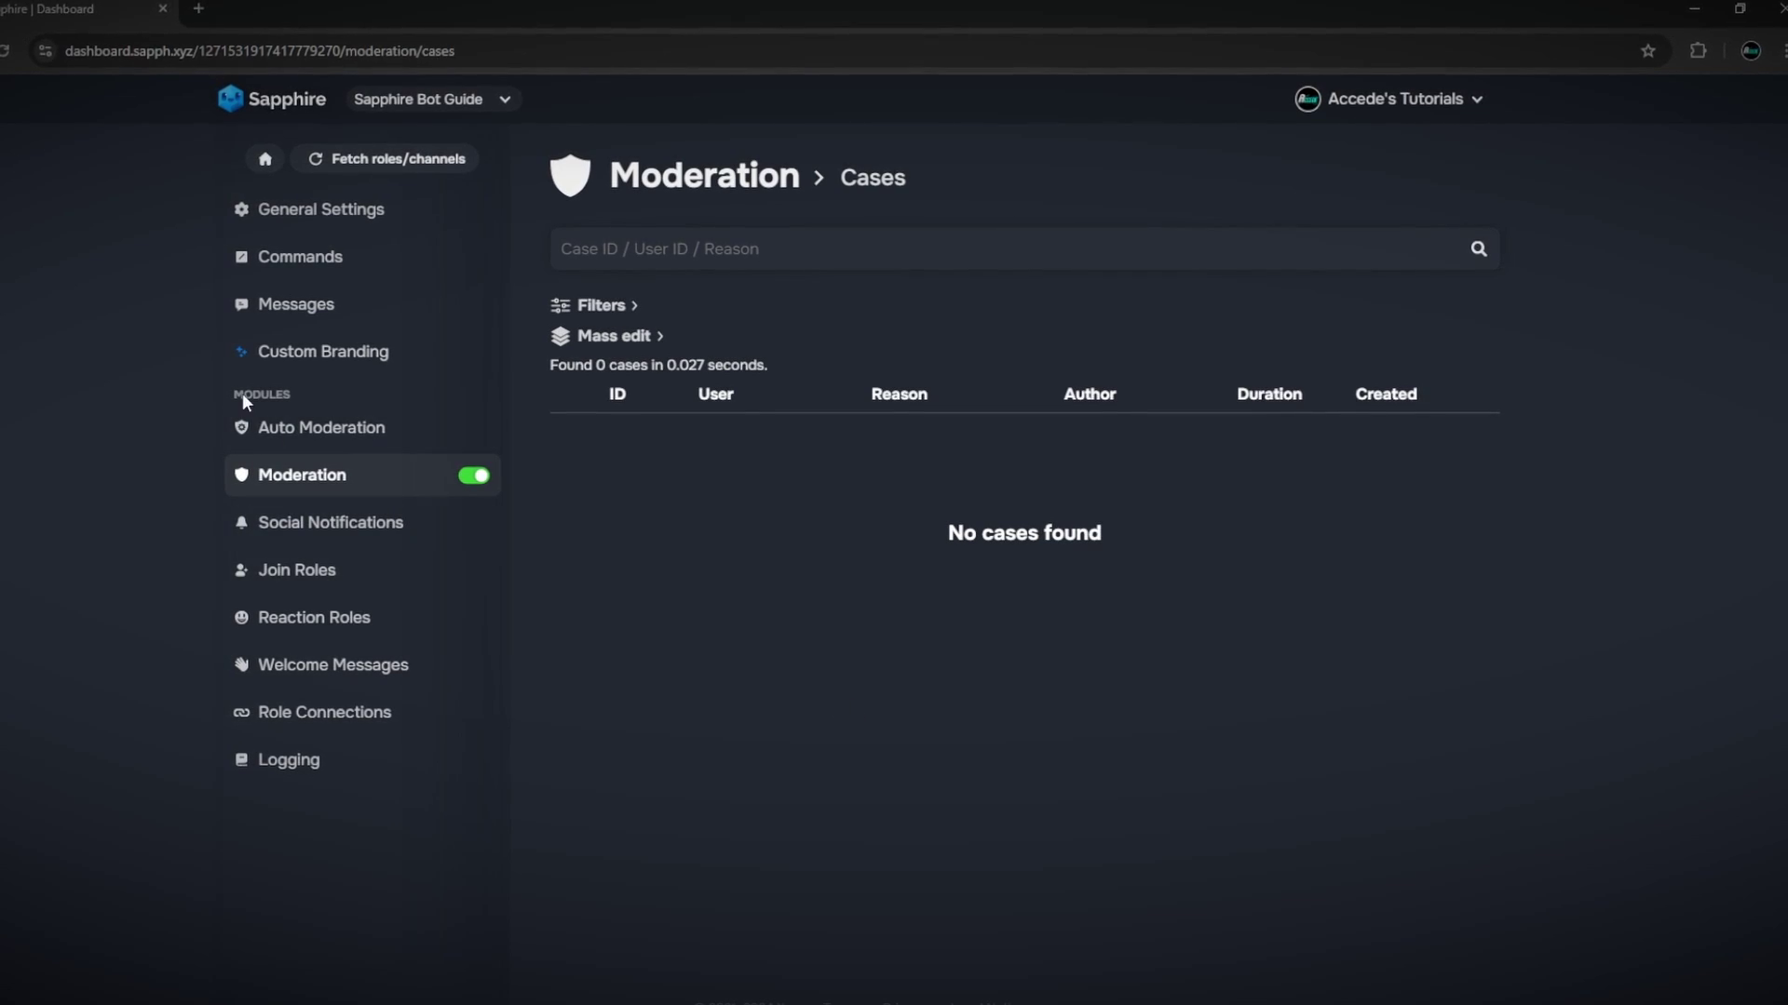
{"action": "left_click", "coordinate": [296, 475]}
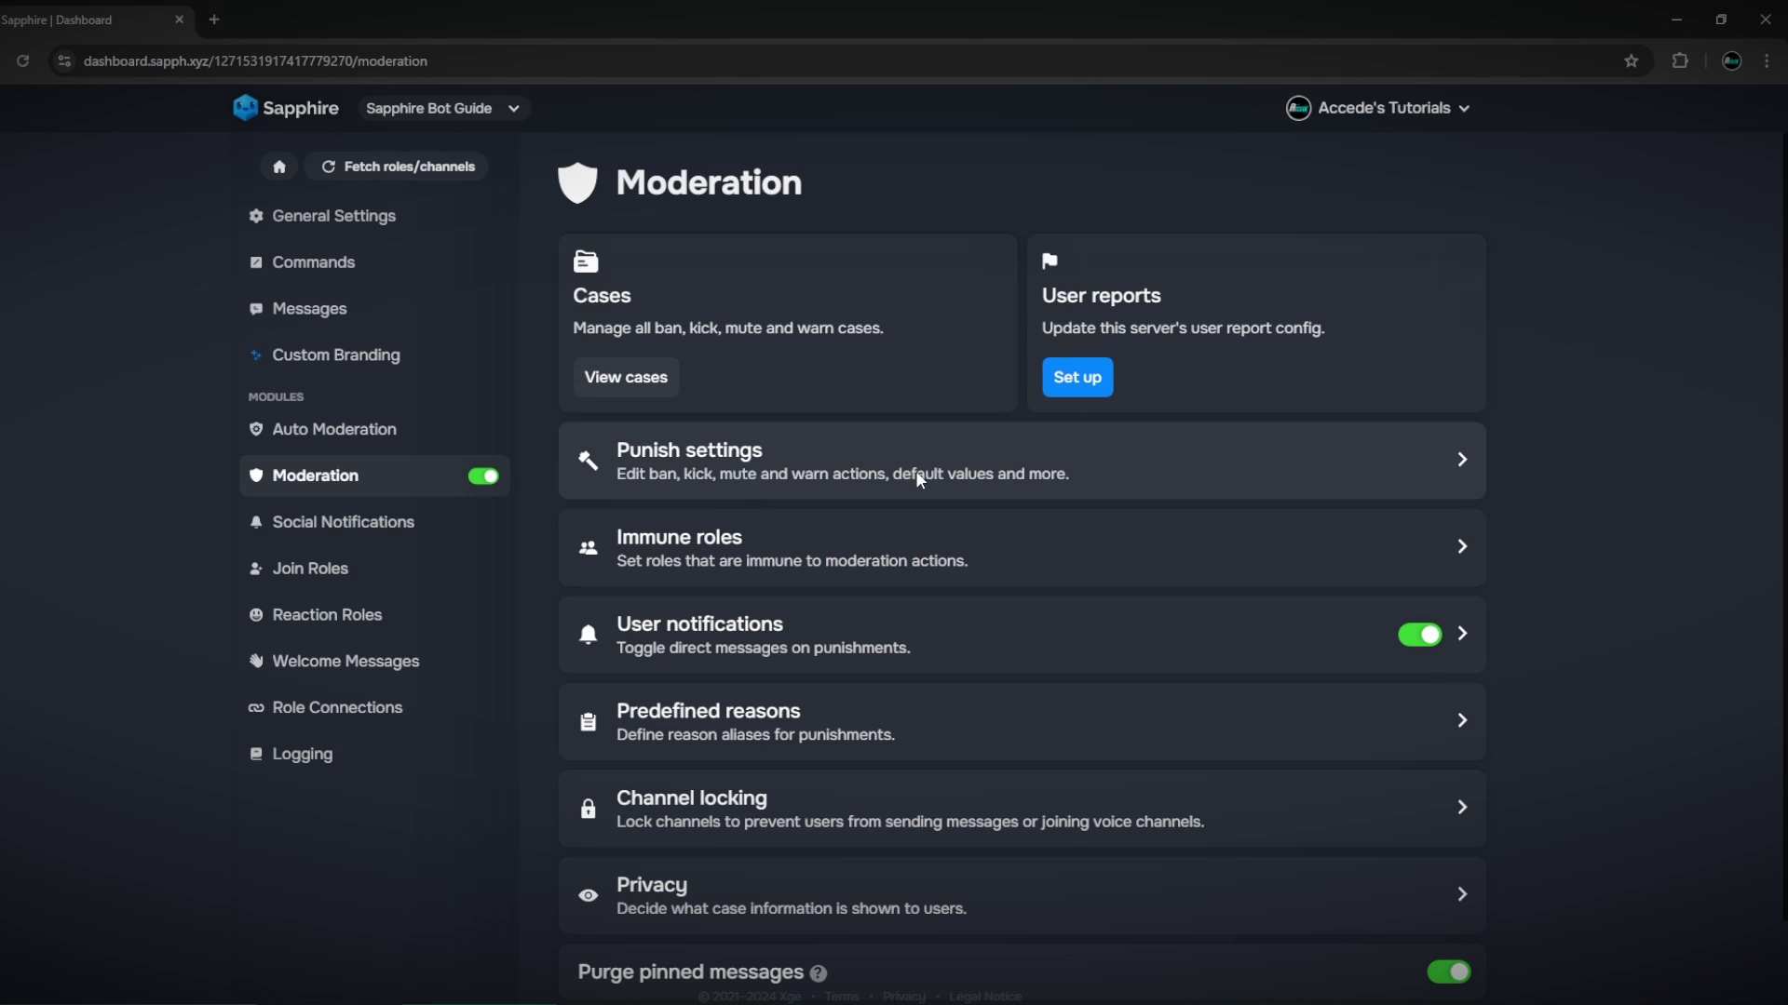
In the Ban punishment settings, try requiring a ban reason, then discard those changes
{"action": "left_click", "coordinate": [990, 451]}
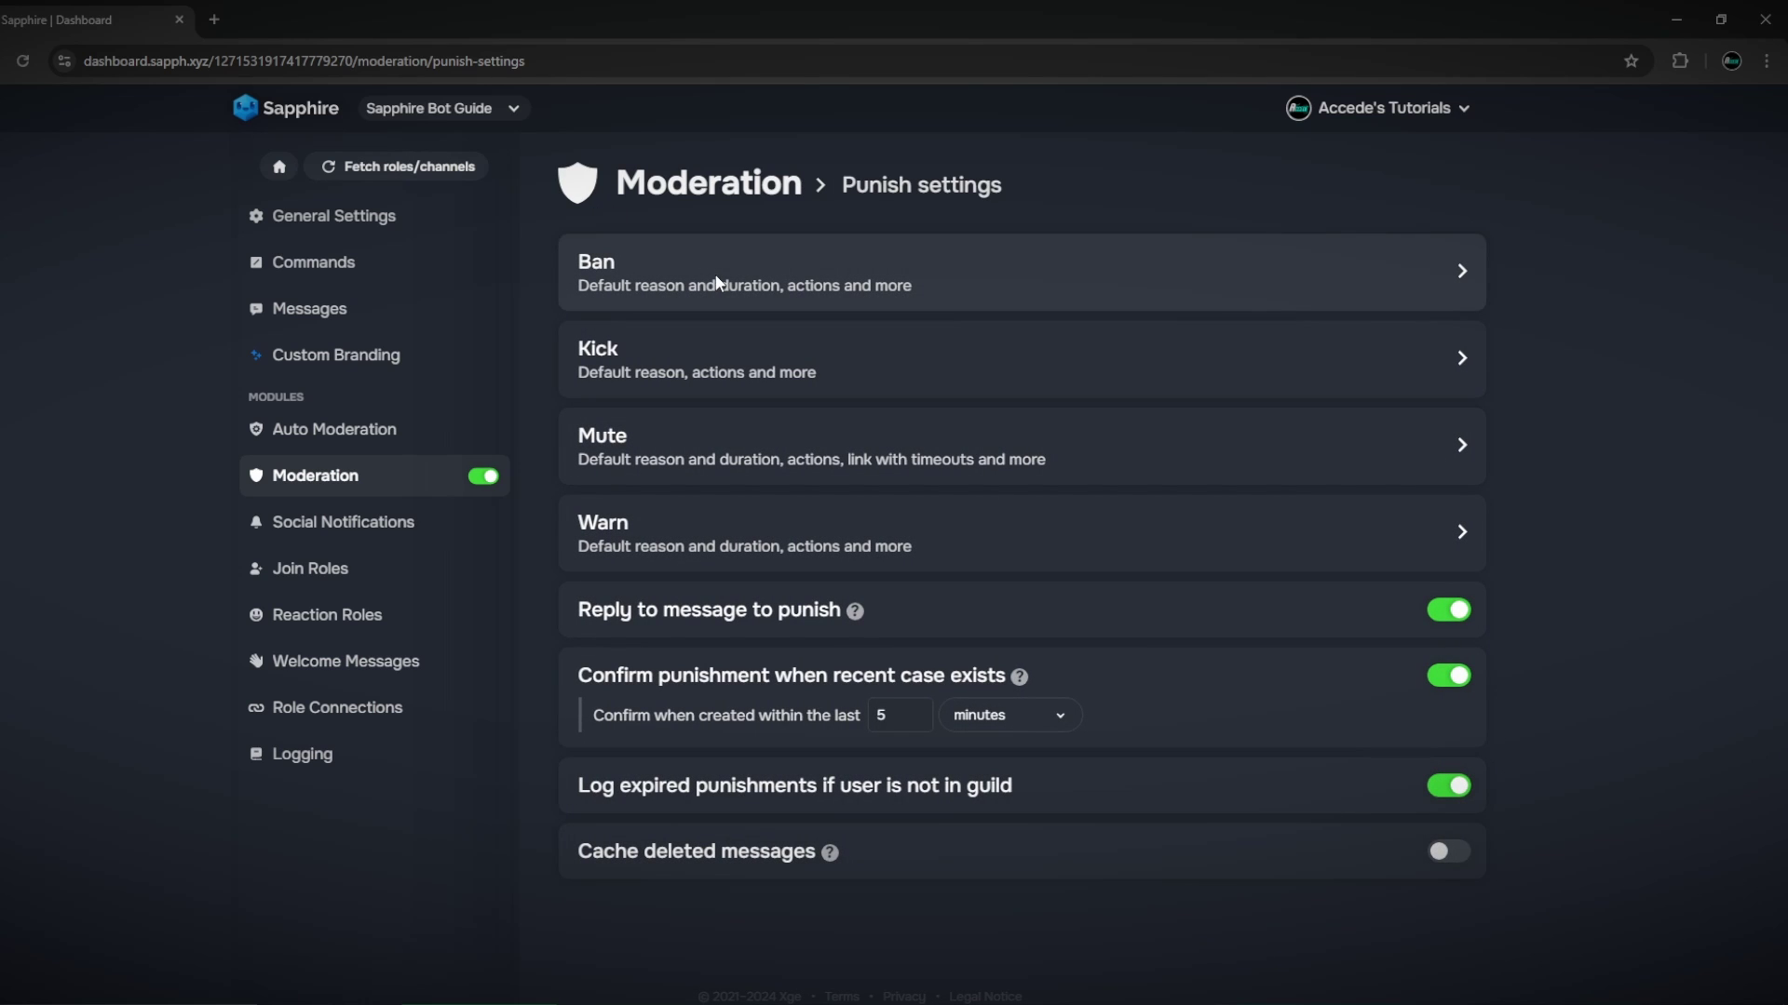
{"action": "left_click", "coordinate": [818, 283]}
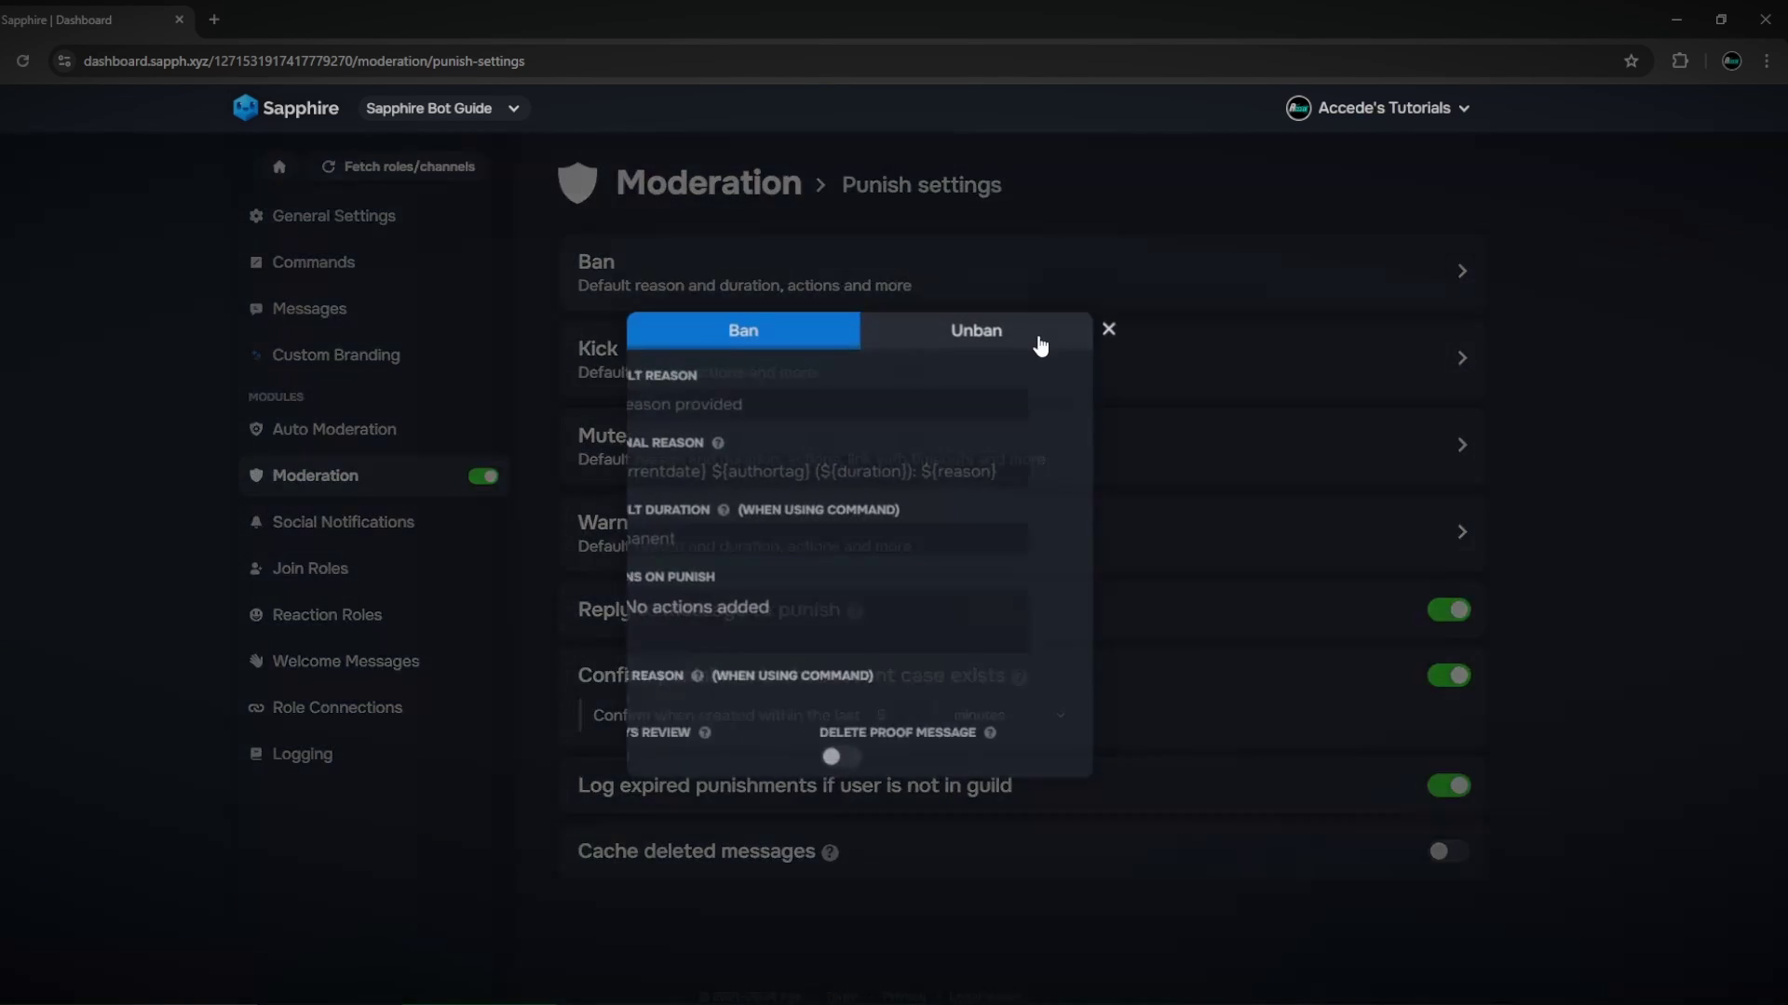
{"action": "left_click", "coordinate": [1108, 328]}
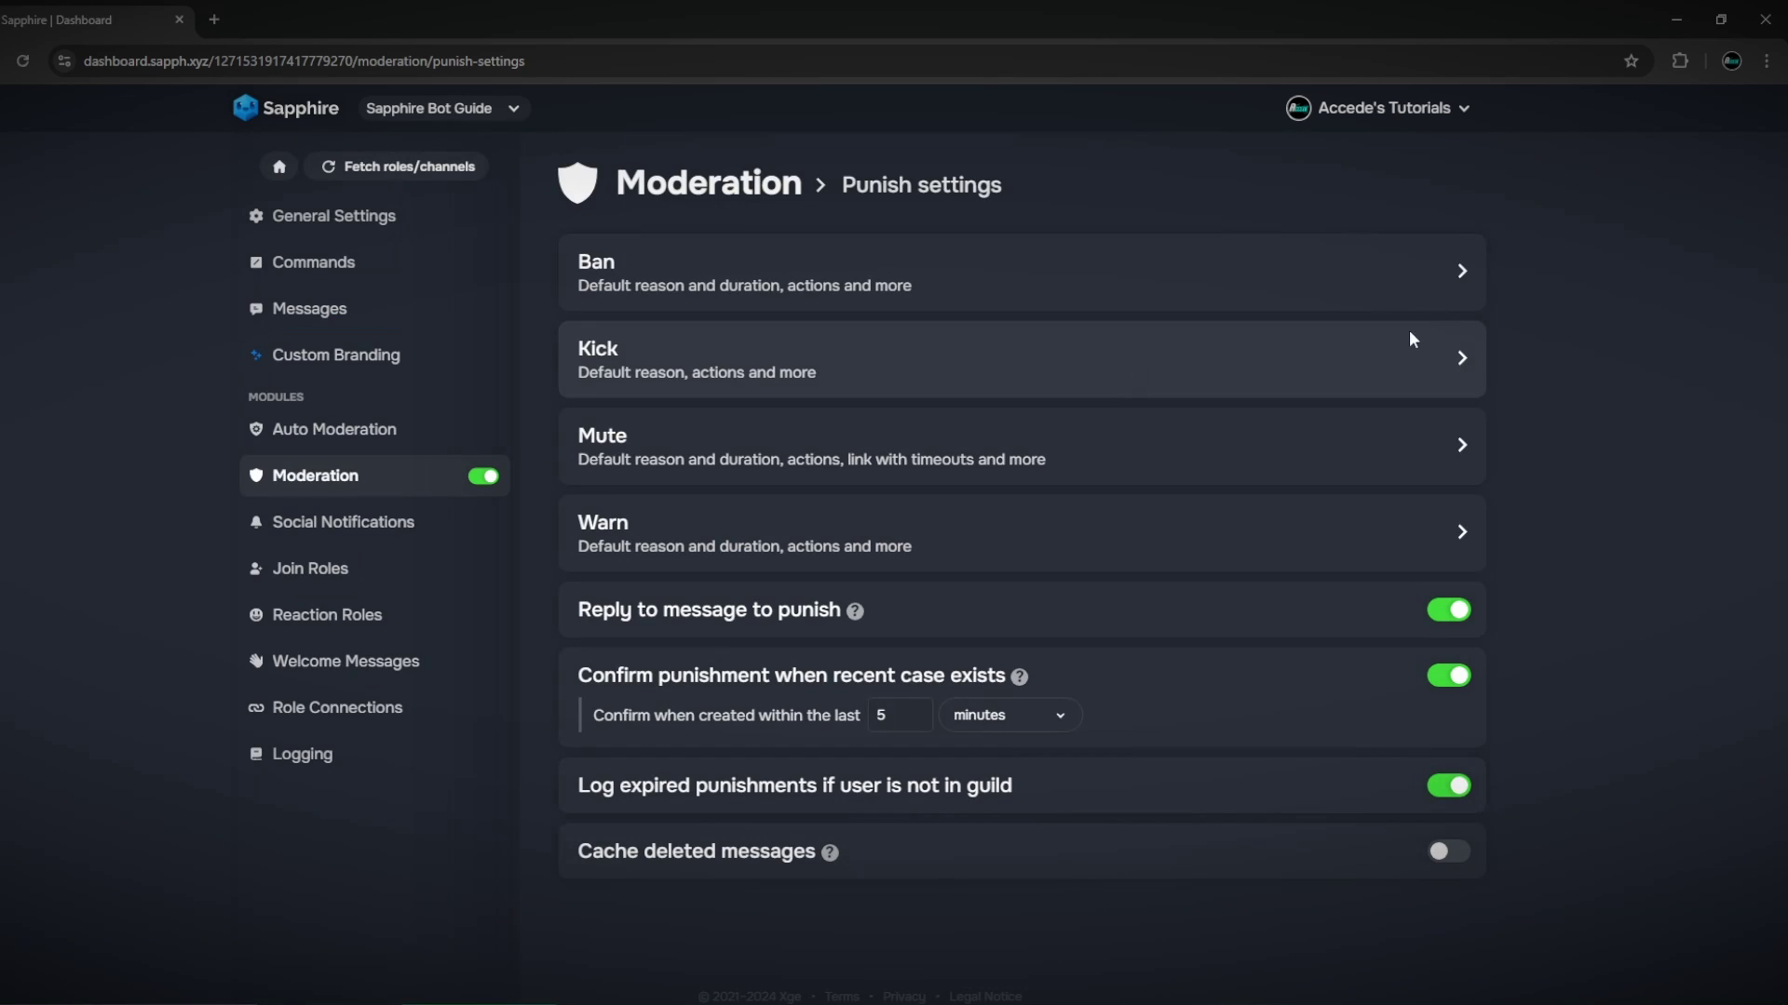
{"action": "left_click", "coordinate": [672, 270]}
{"action": "left_click", "coordinate": [887, 382]}
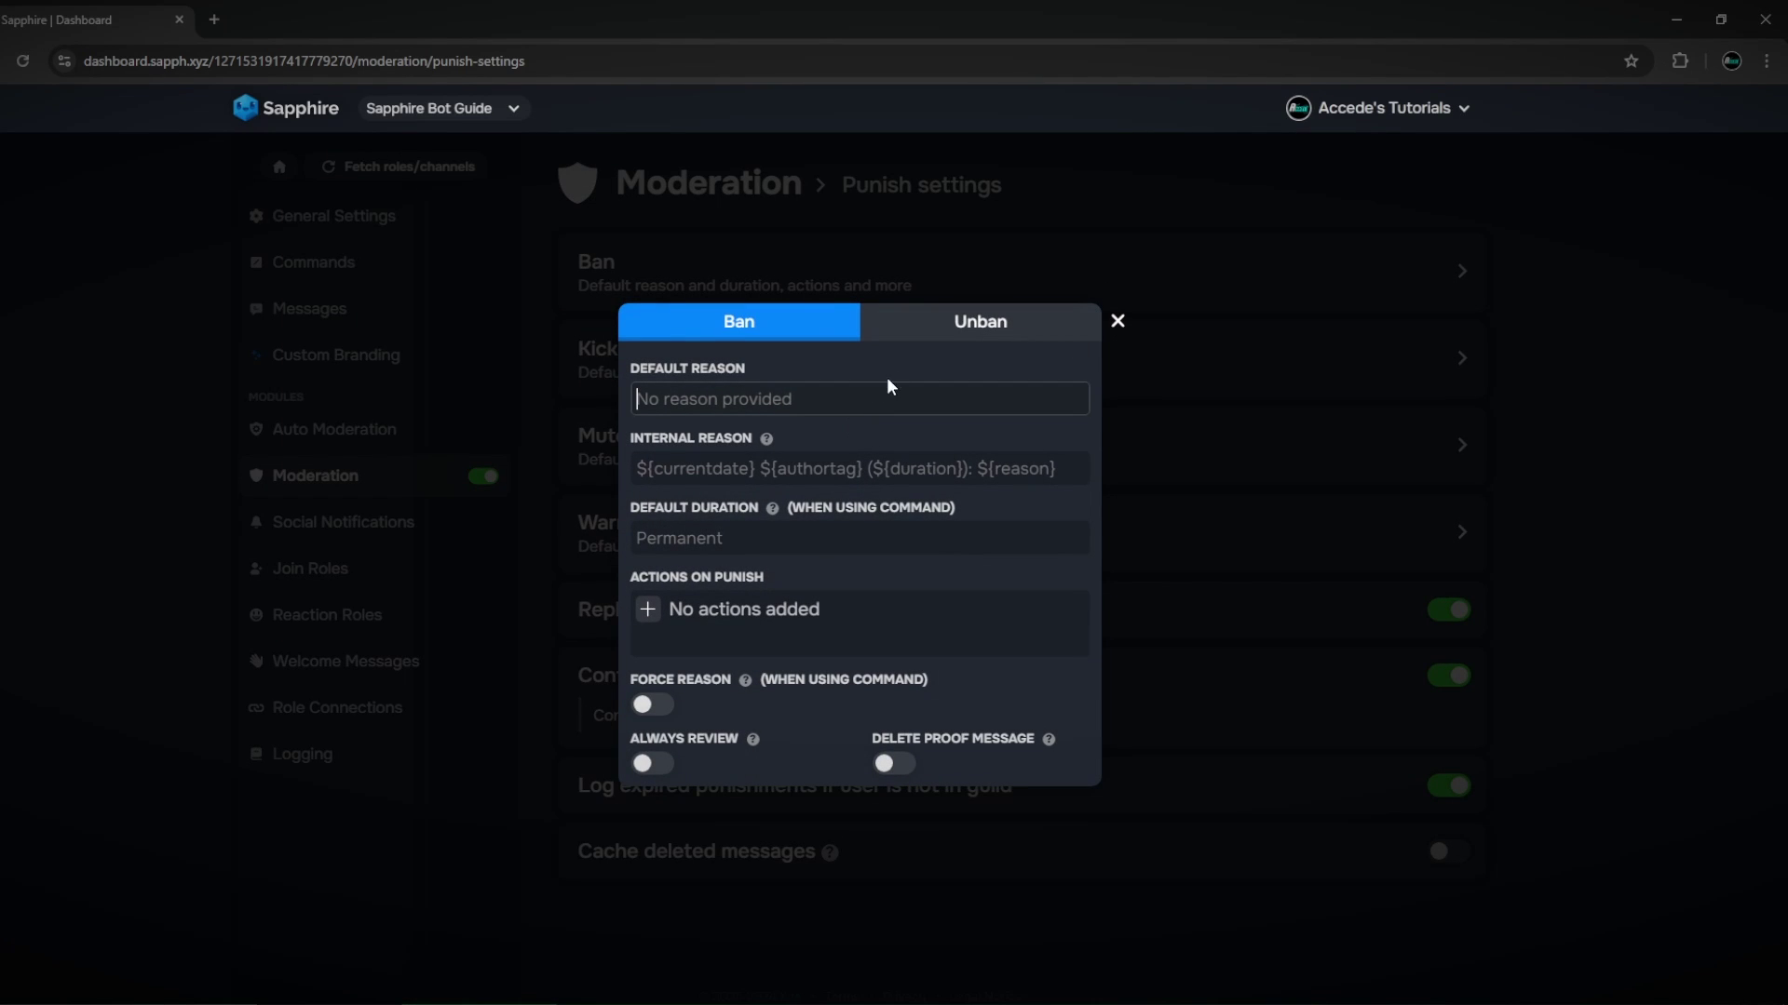
{"action": "left_click", "coordinate": [709, 307]}
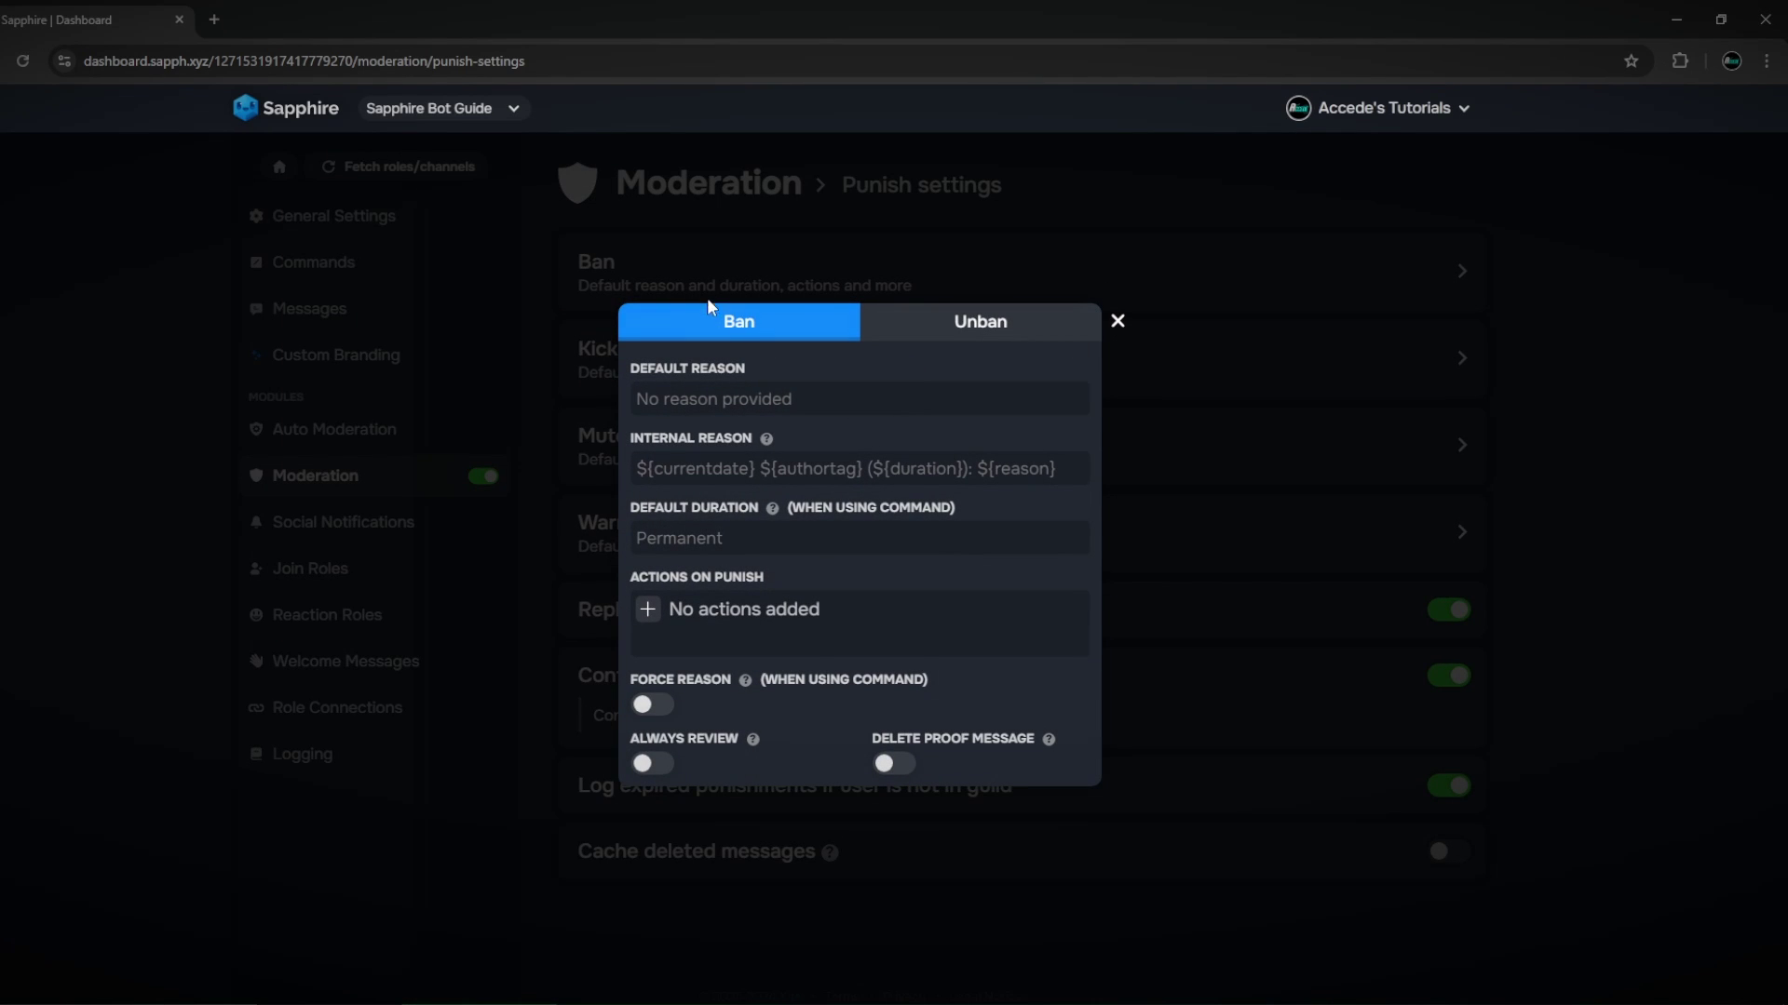
{"action": "left_click", "coordinate": [713, 395]}
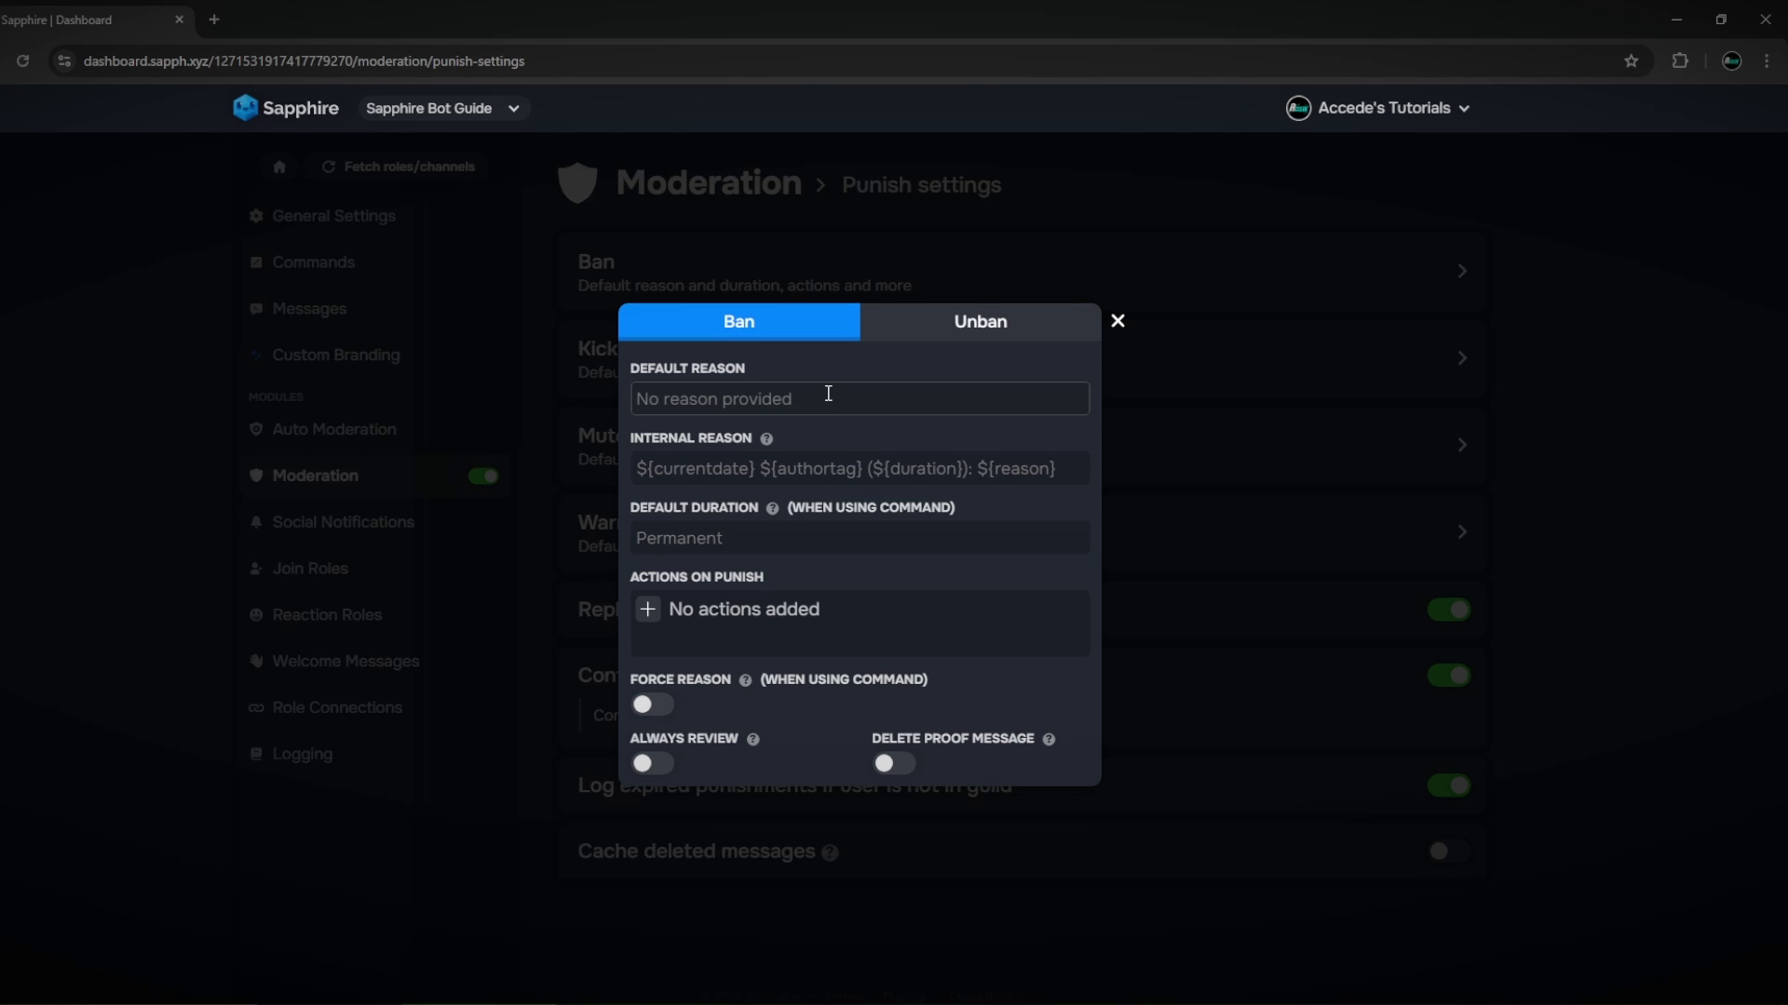
{"action": "left_click", "coordinate": [846, 437]}
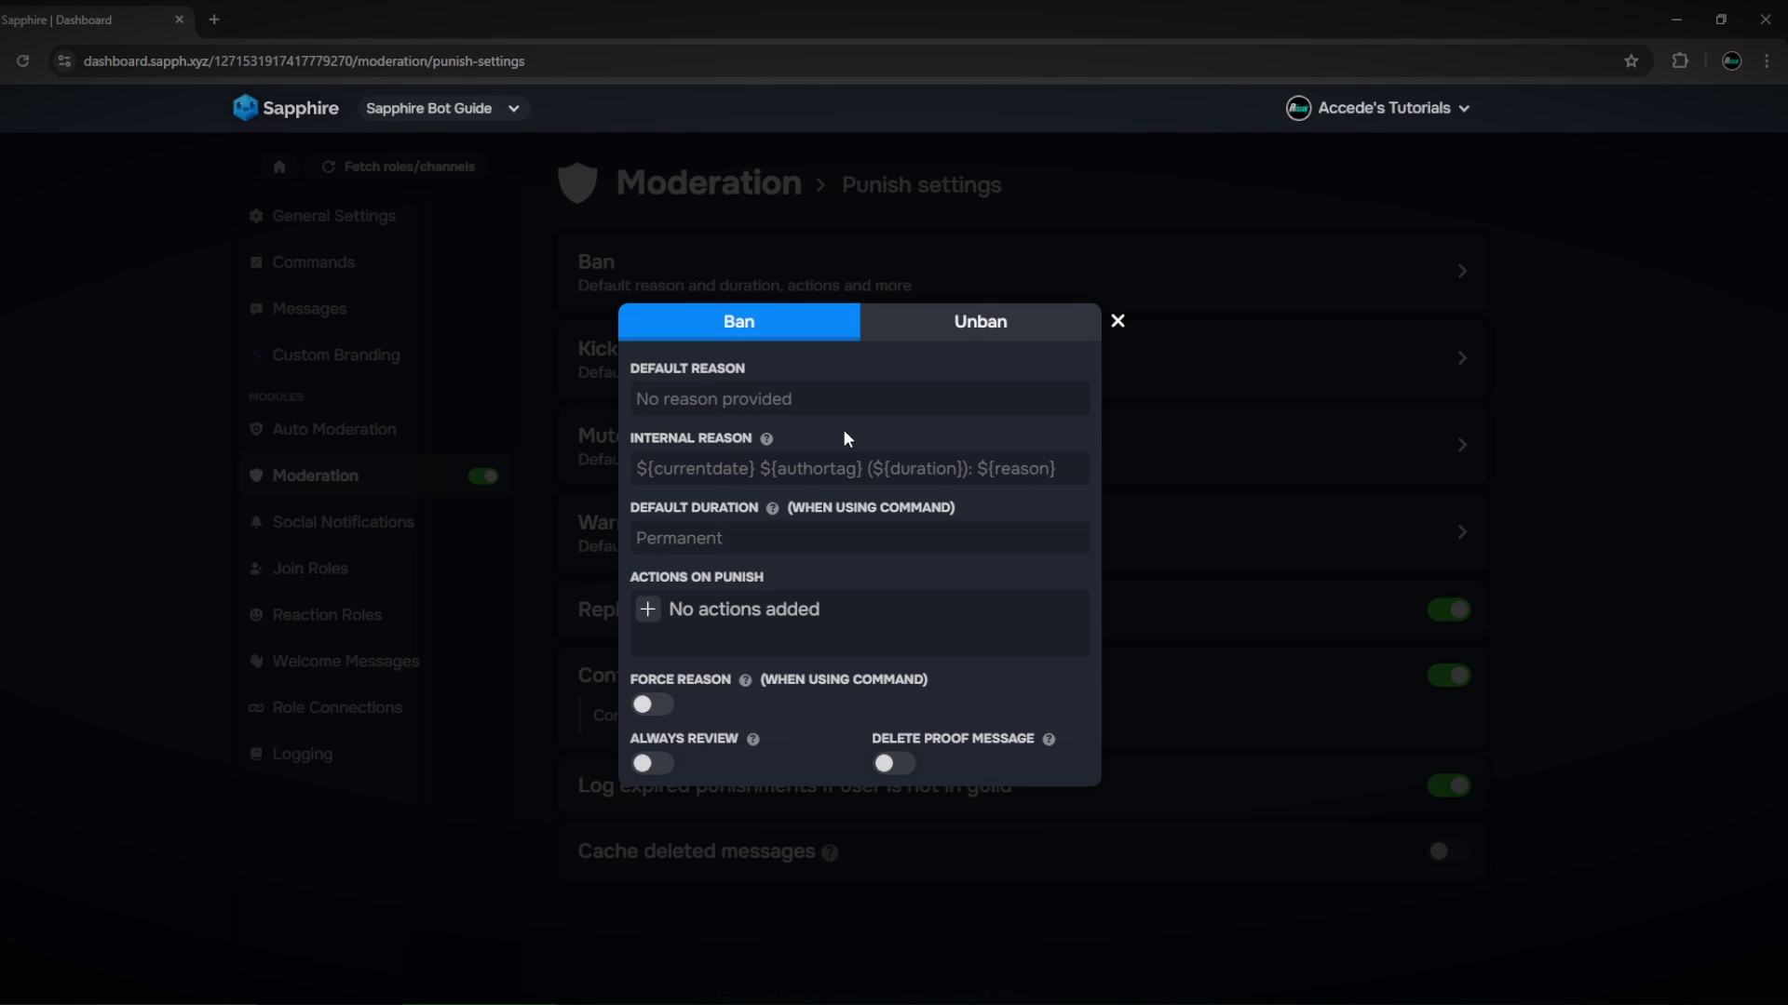
{"action": "left_click", "coordinate": [653, 714]}
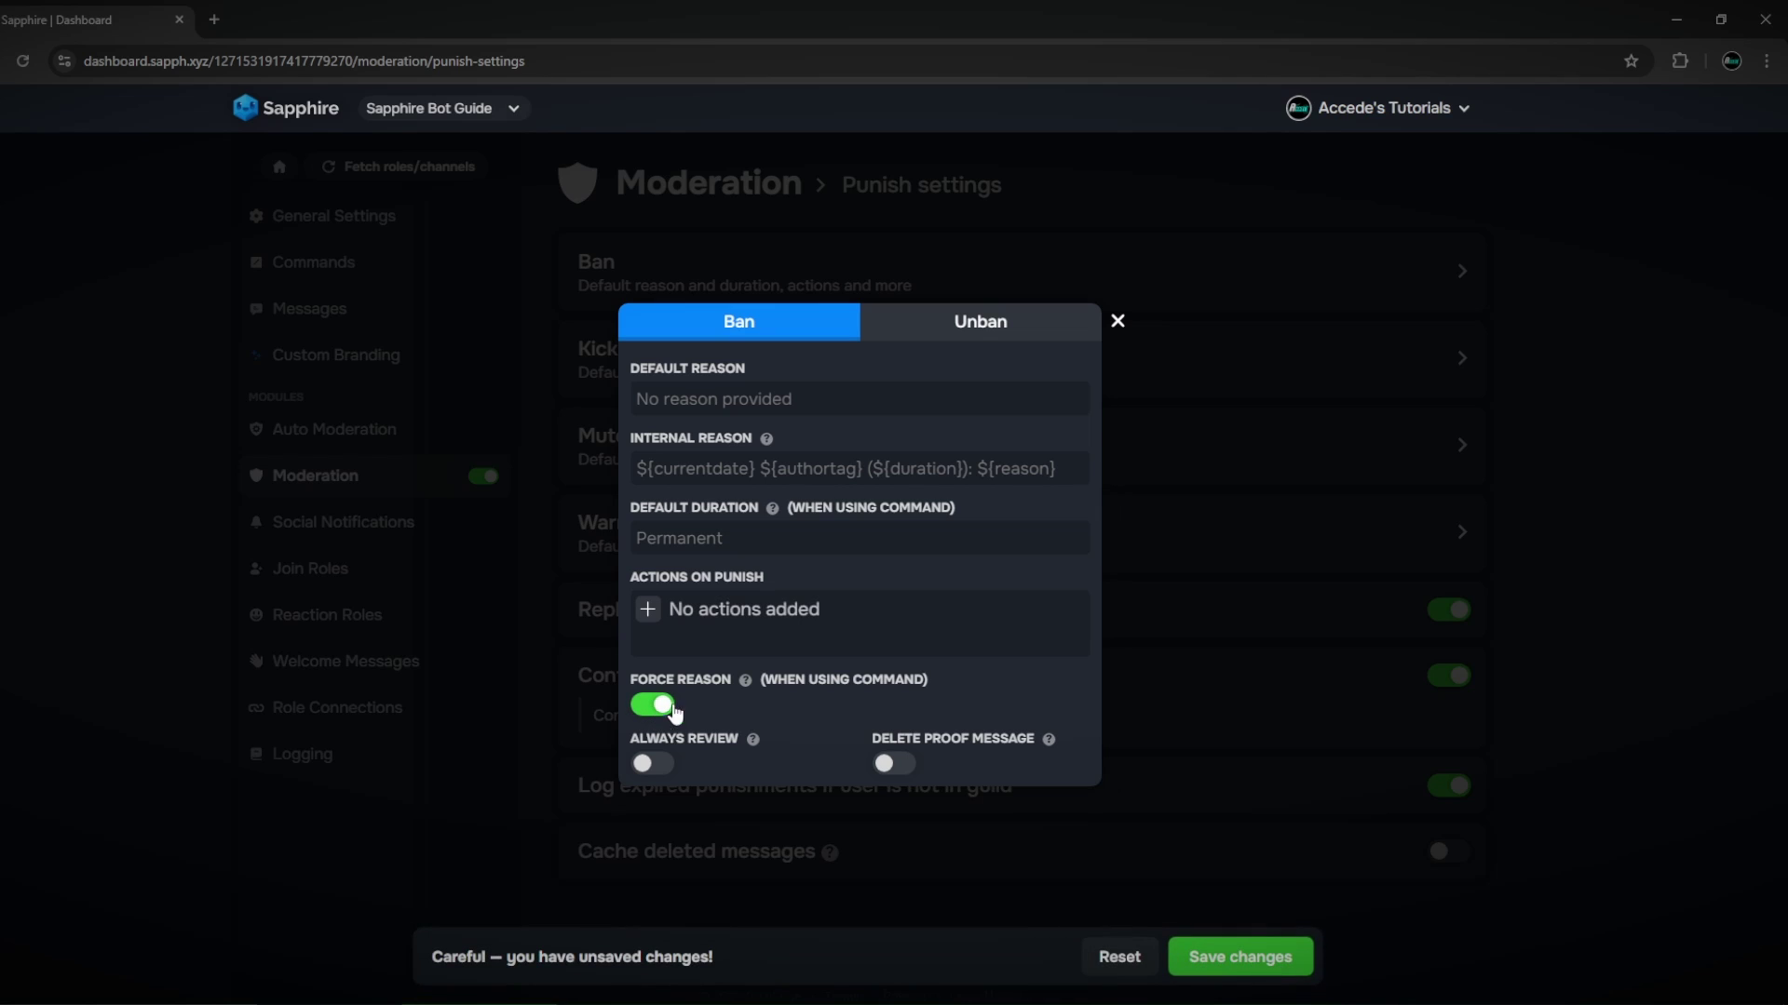
{"action": "mouse_move", "coordinate": [746, 684]}
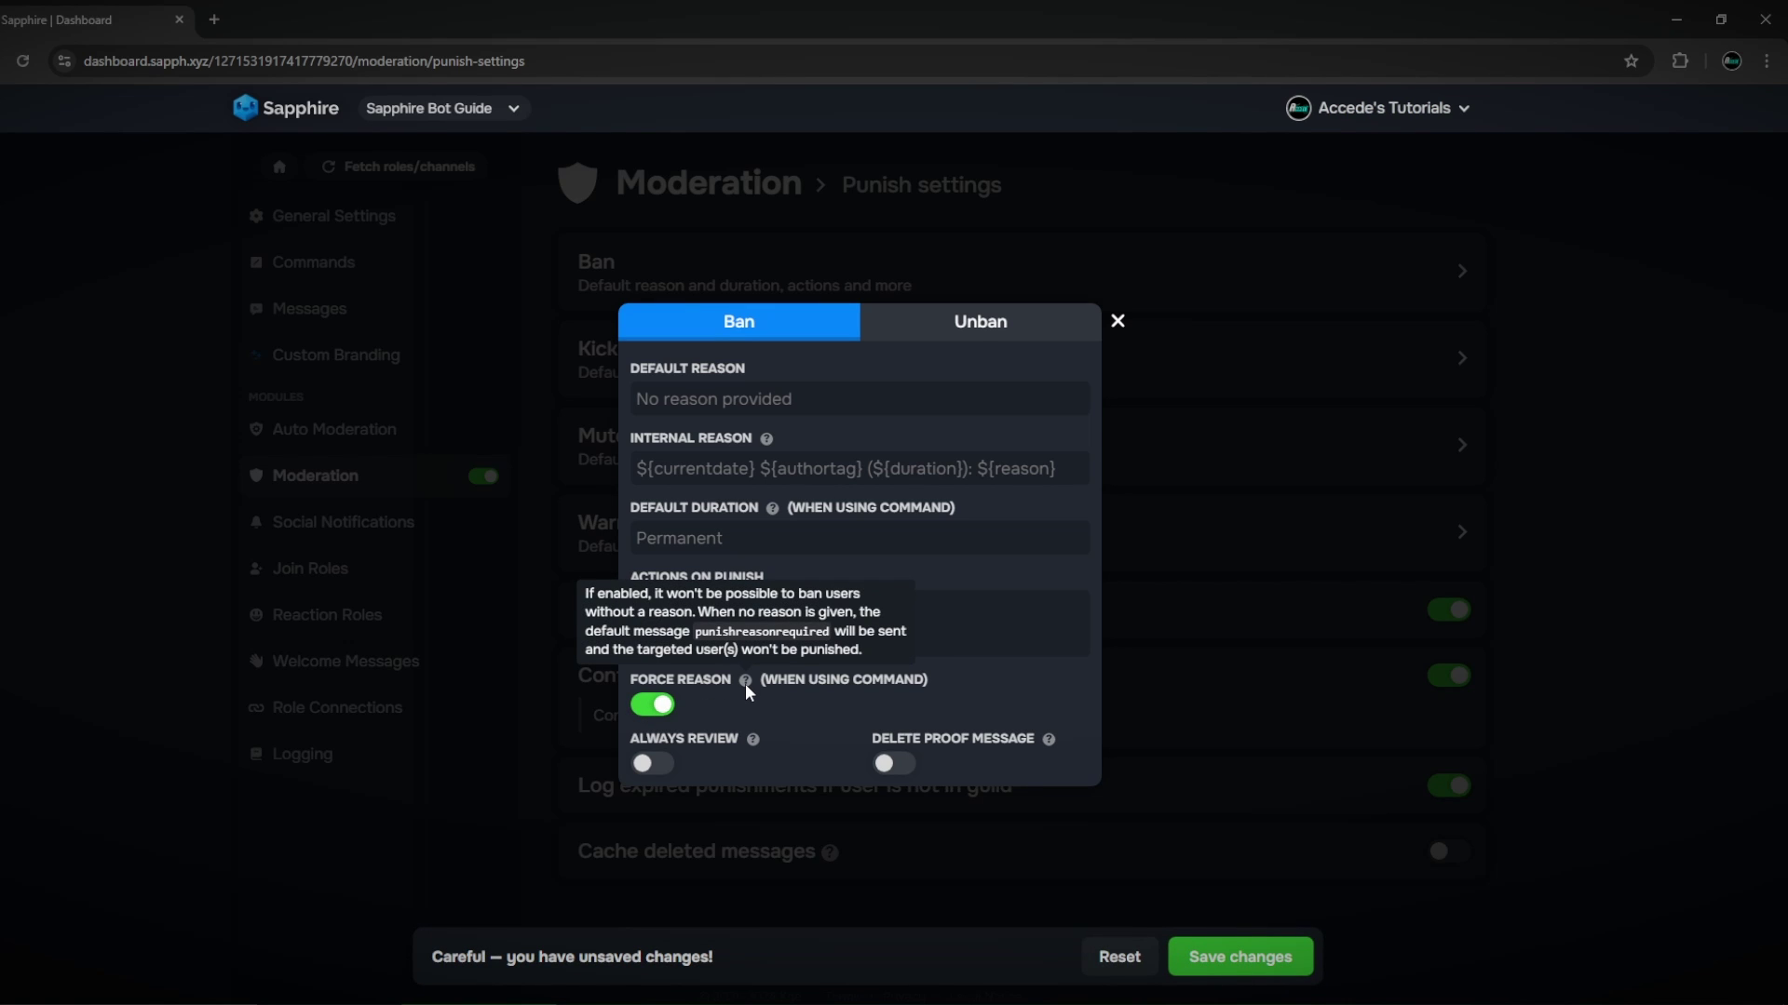
{"action": "left_click", "coordinate": [653, 705]}
{"action": "left_click", "coordinate": [663, 710]}
{"action": "left_click", "coordinate": [1117, 956]}
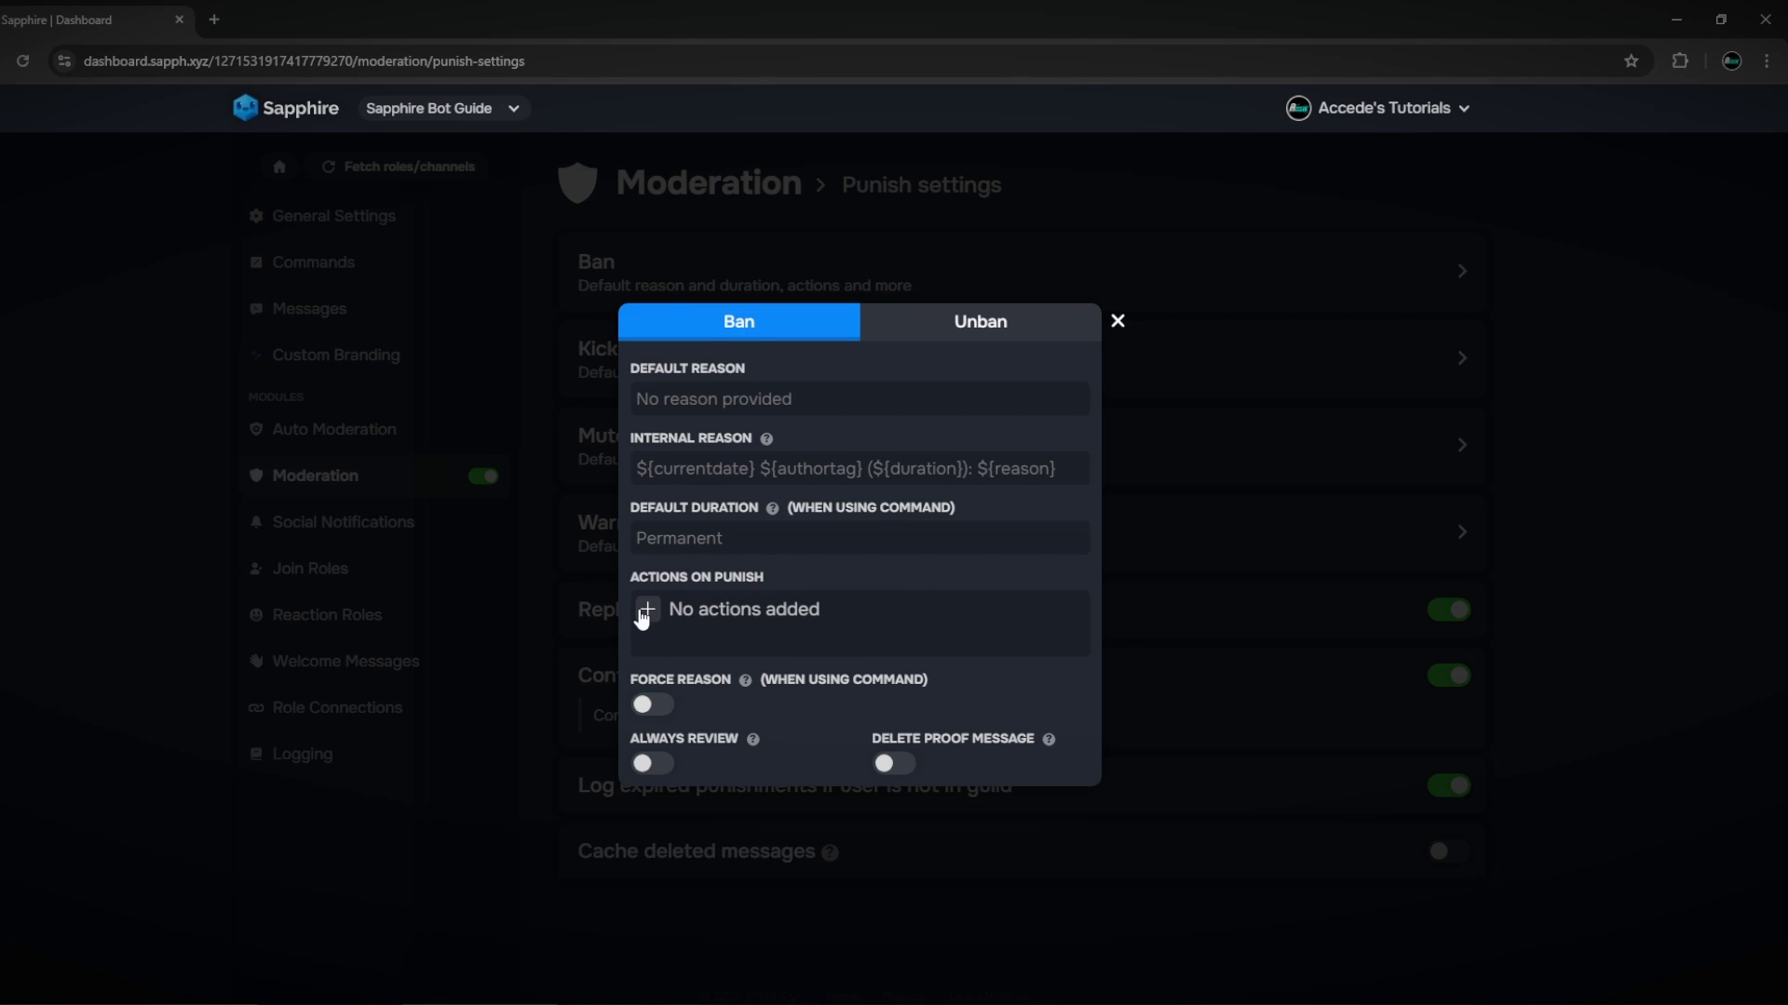
Add a 30-day Delete messages action to Ban, remove it again, and view the Unban settings
{"action": "left_click", "coordinate": [644, 610]}
{"action": "left_click", "coordinate": [671, 710]}
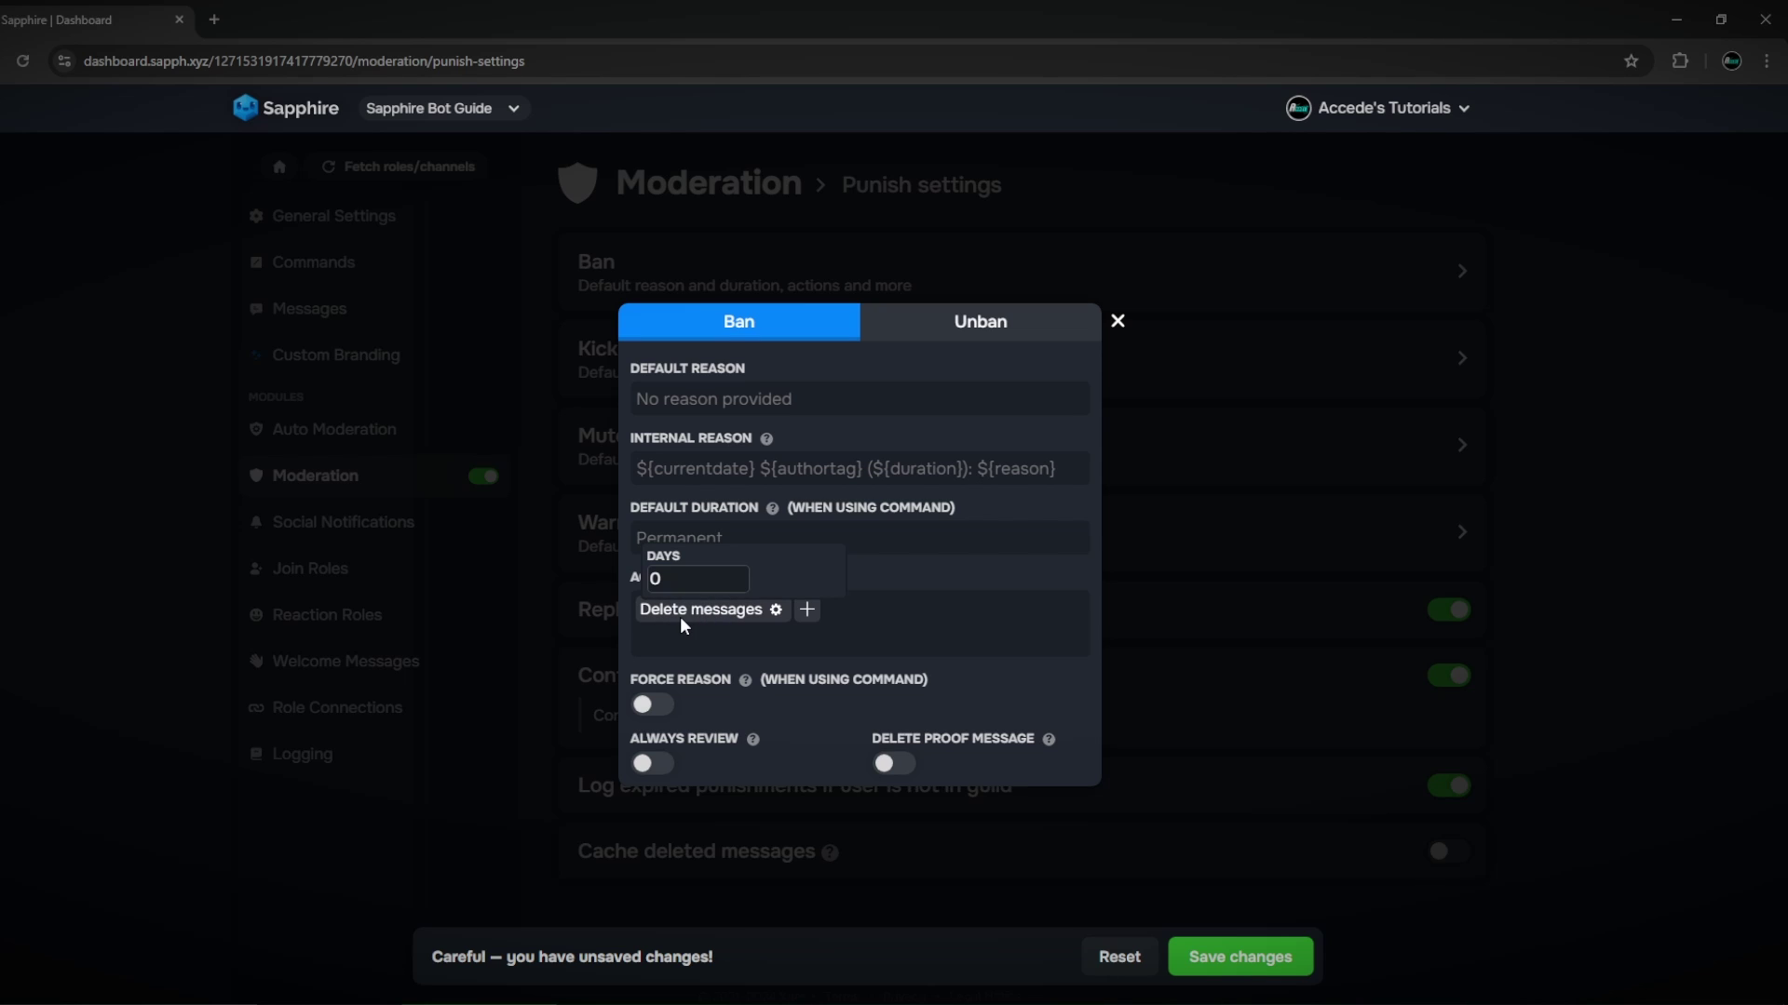
{"action": "left_click", "coordinate": [698, 586]}
{"action": "key", "text": "BackSpace"}
{"action": "type", "text": "30"}
{"action": "left_click_drag", "start_coordinate": [742, 575], "coordinate": [742, 576]}
{"action": "left_click", "coordinate": [739, 583]}
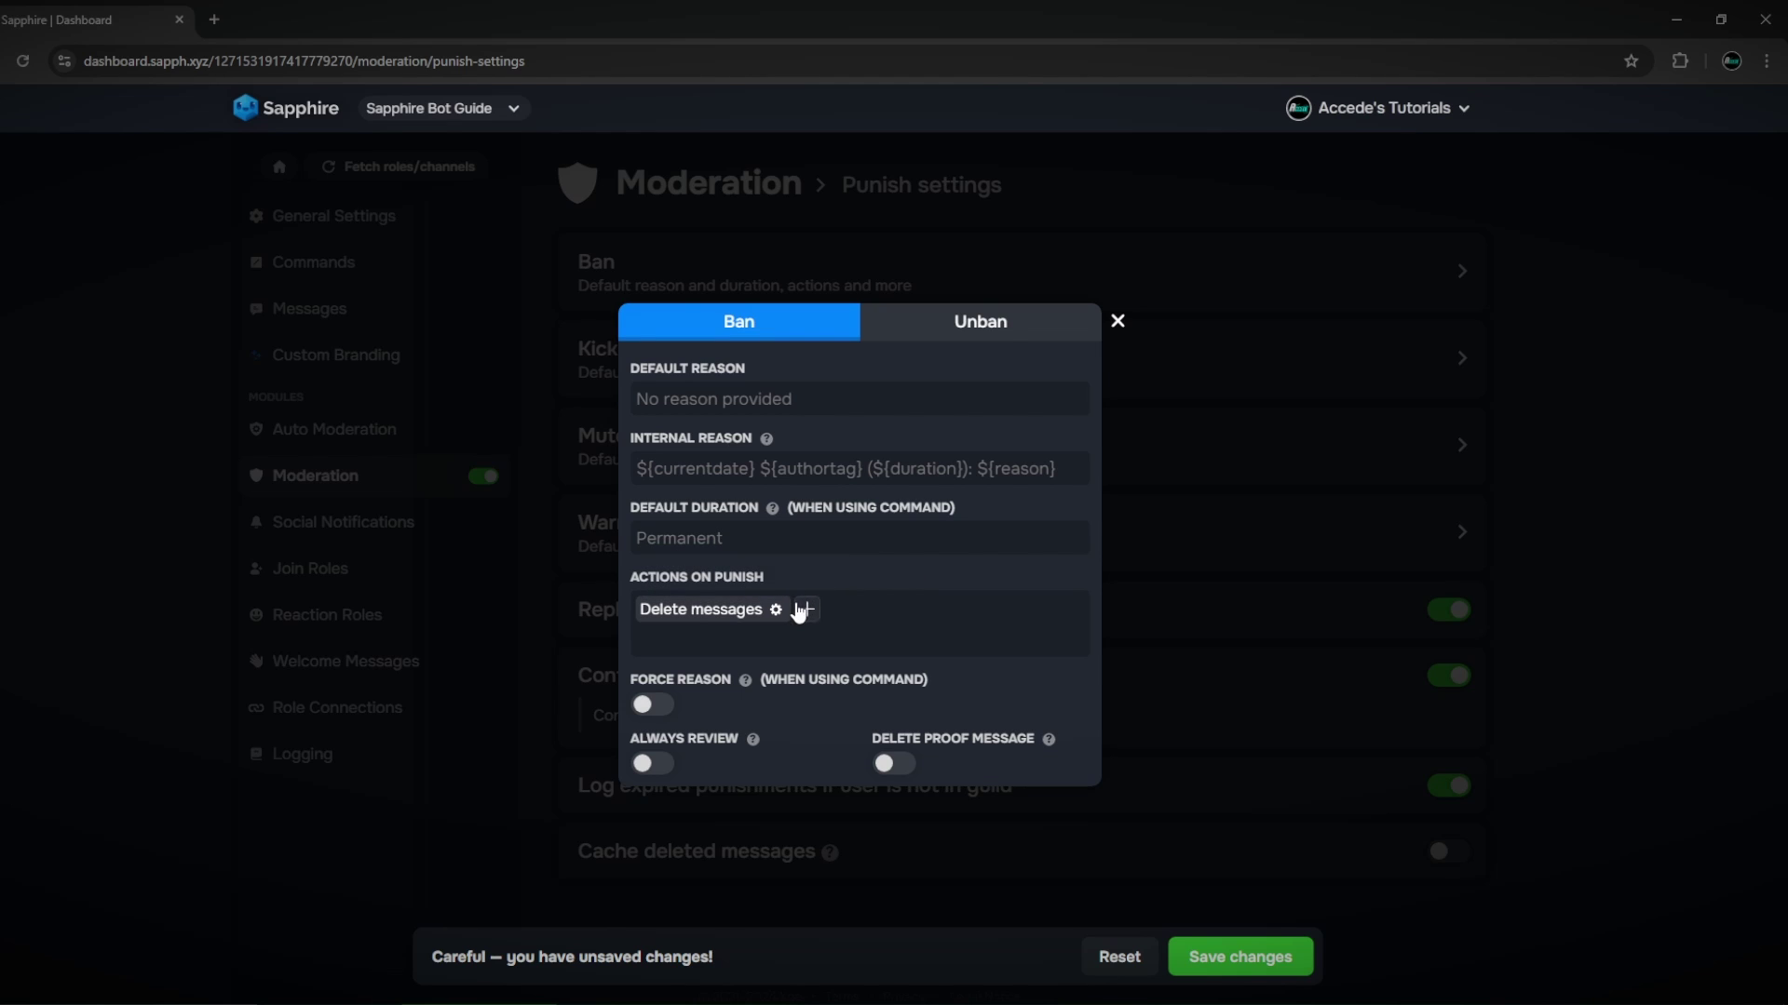
{"action": "left_click", "coordinate": [668, 607]}
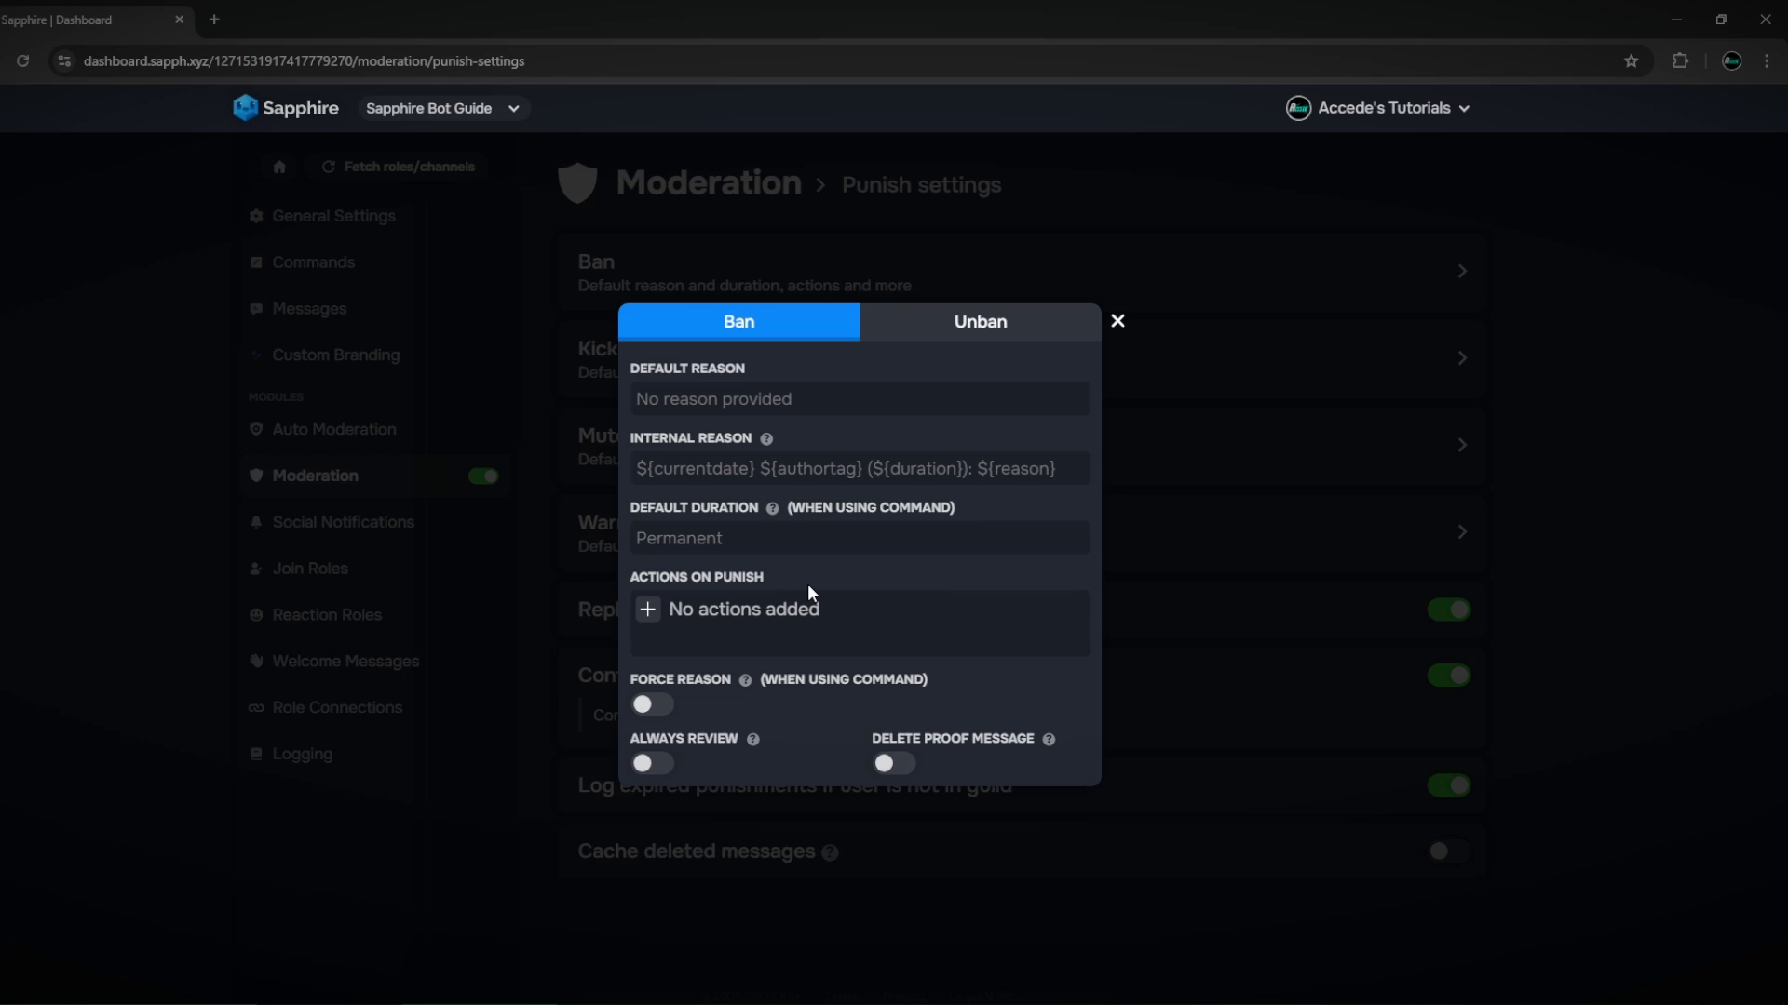
{"action": "left_click", "coordinate": [1024, 339]}
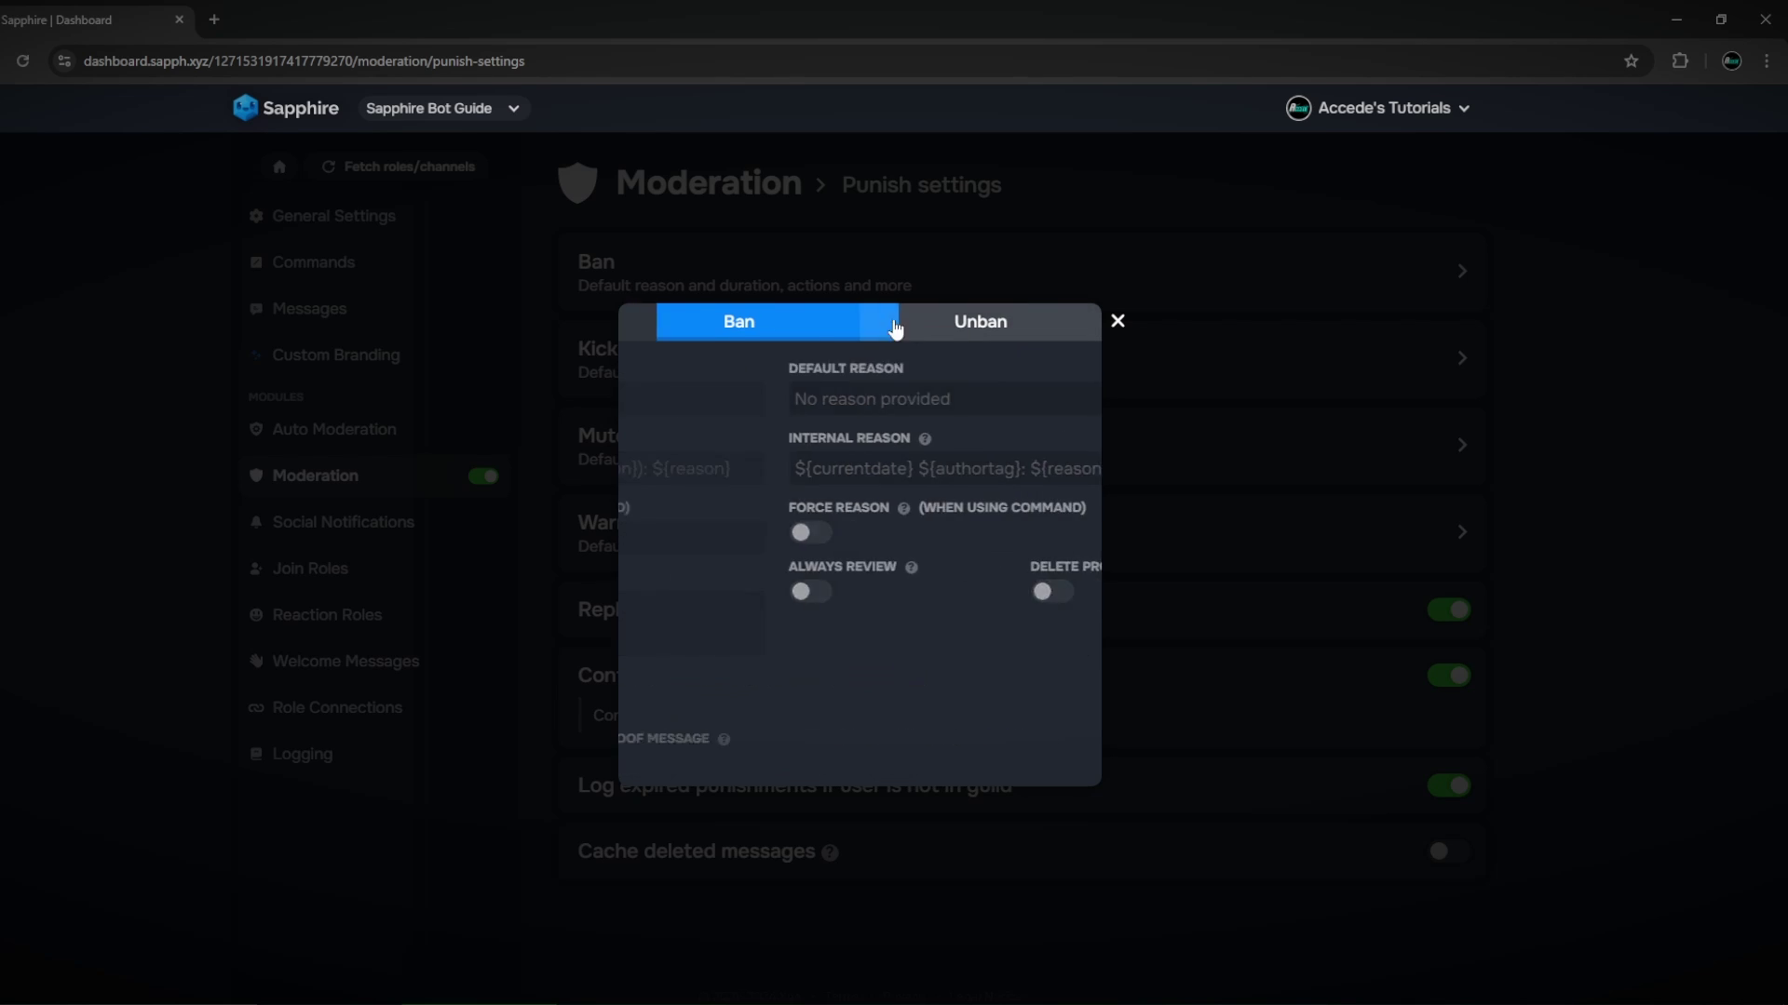
{"action": "left_click", "coordinate": [1118, 322]}
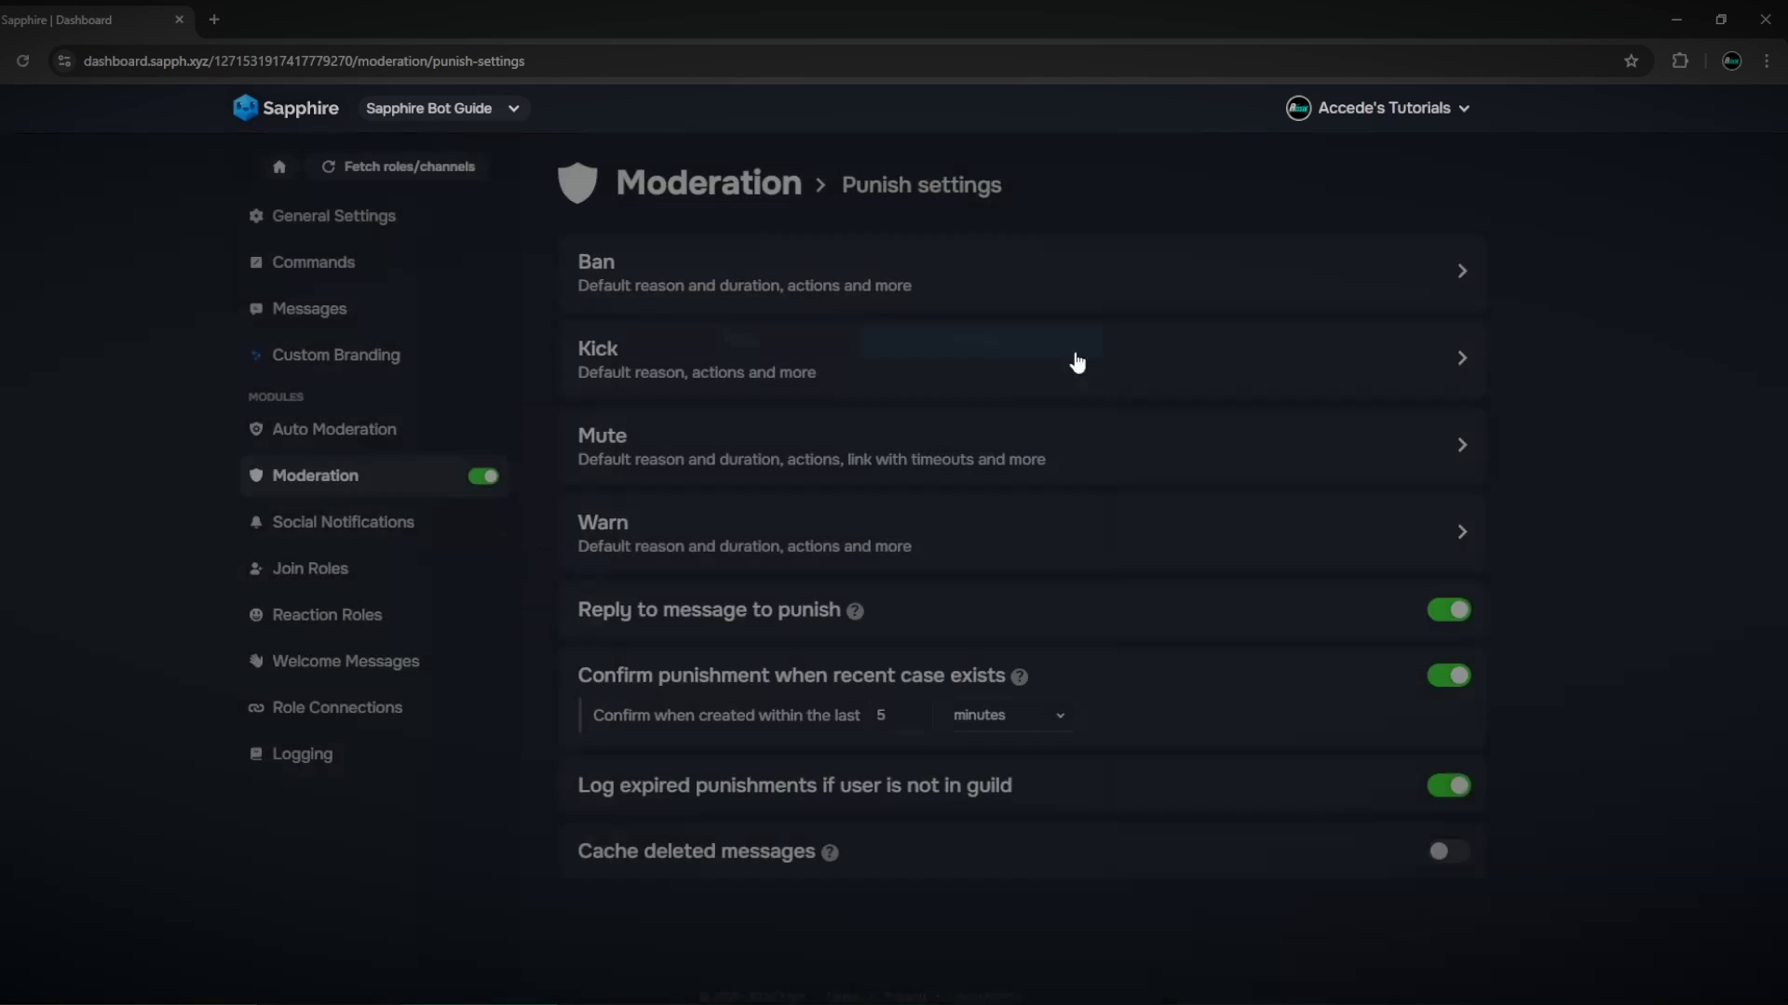
{"action": "left_click", "coordinate": [769, 330]}
{"action": "left_click", "coordinate": [1115, 317]}
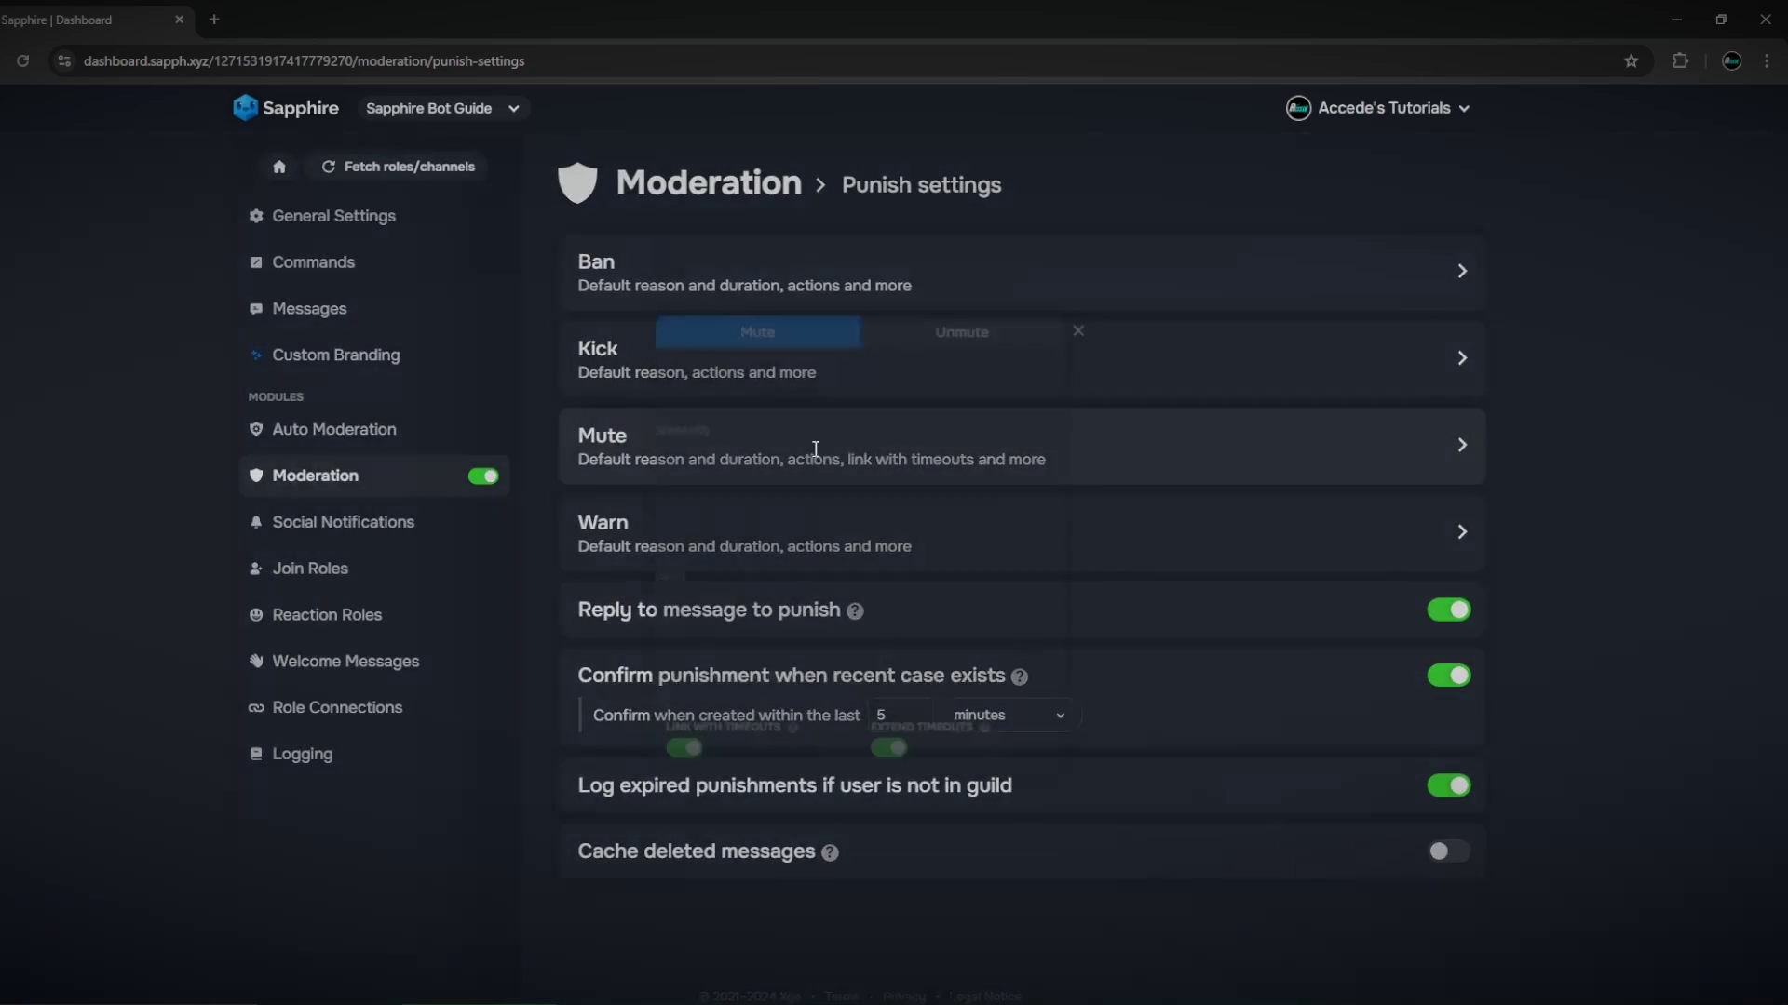
{"action": "left_click", "coordinate": [819, 446]}
{"action": "left_click", "coordinate": [1117, 294]}
{"action": "left_click", "coordinate": [759, 456]}
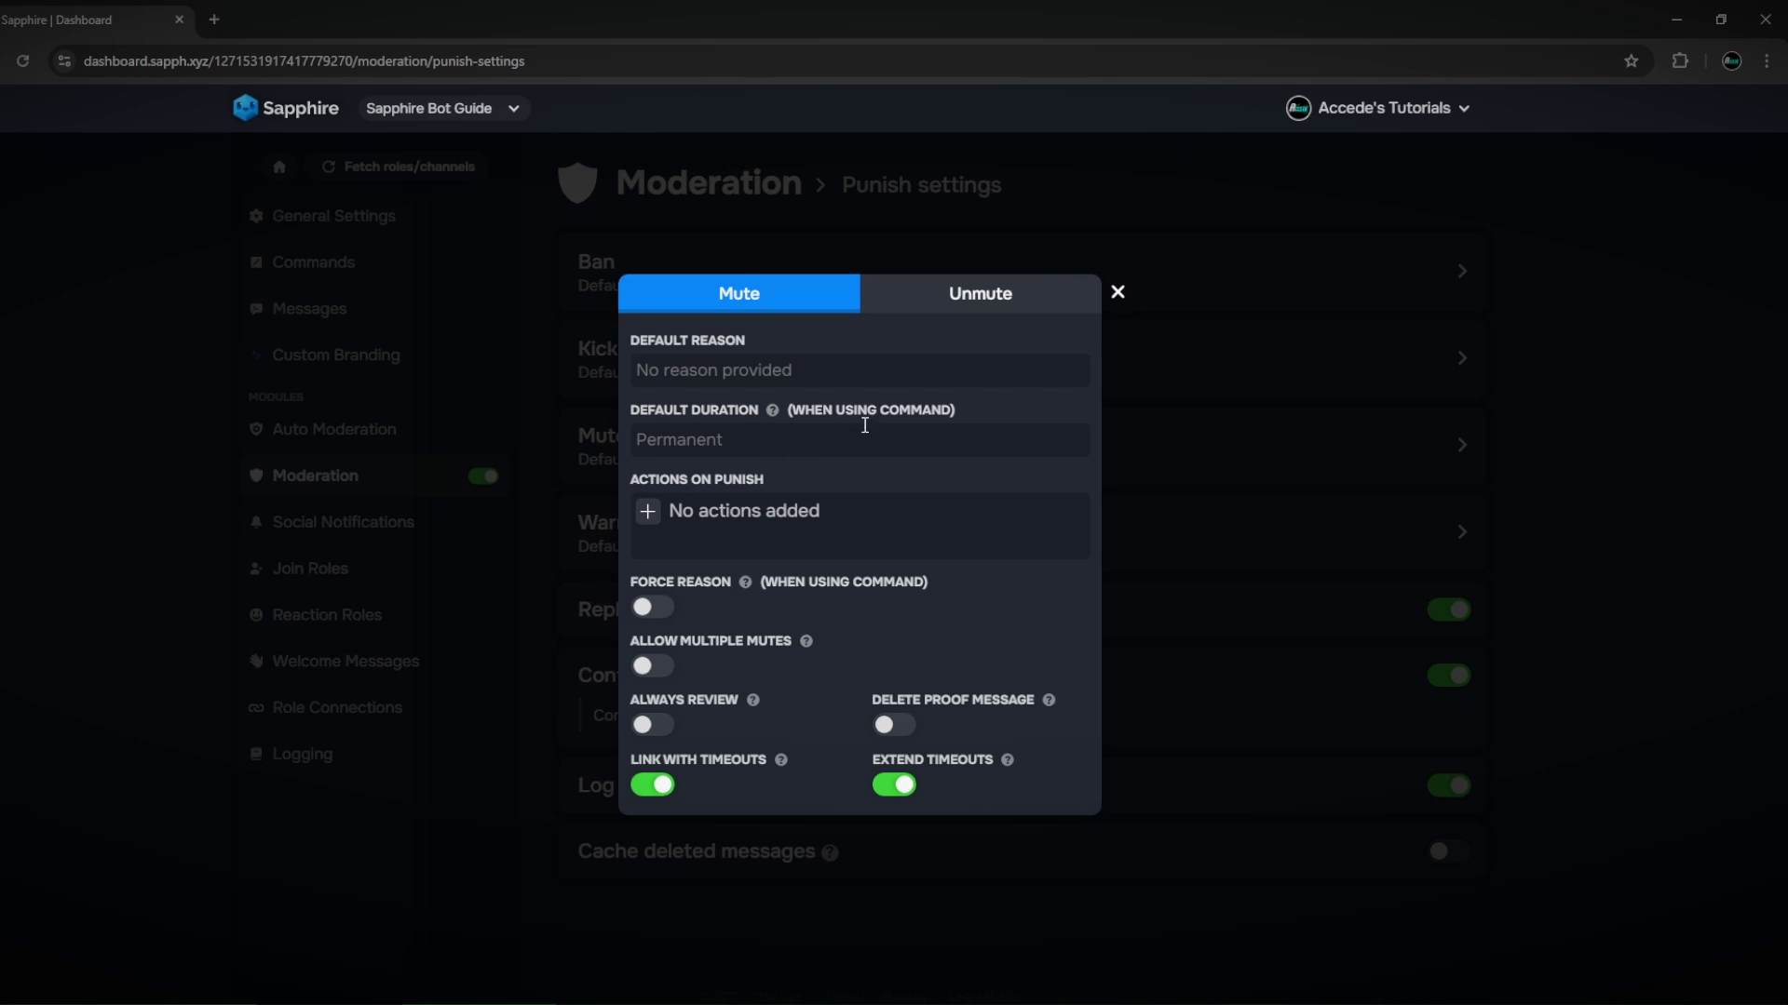
{"action": "left_click", "coordinate": [1114, 291]}
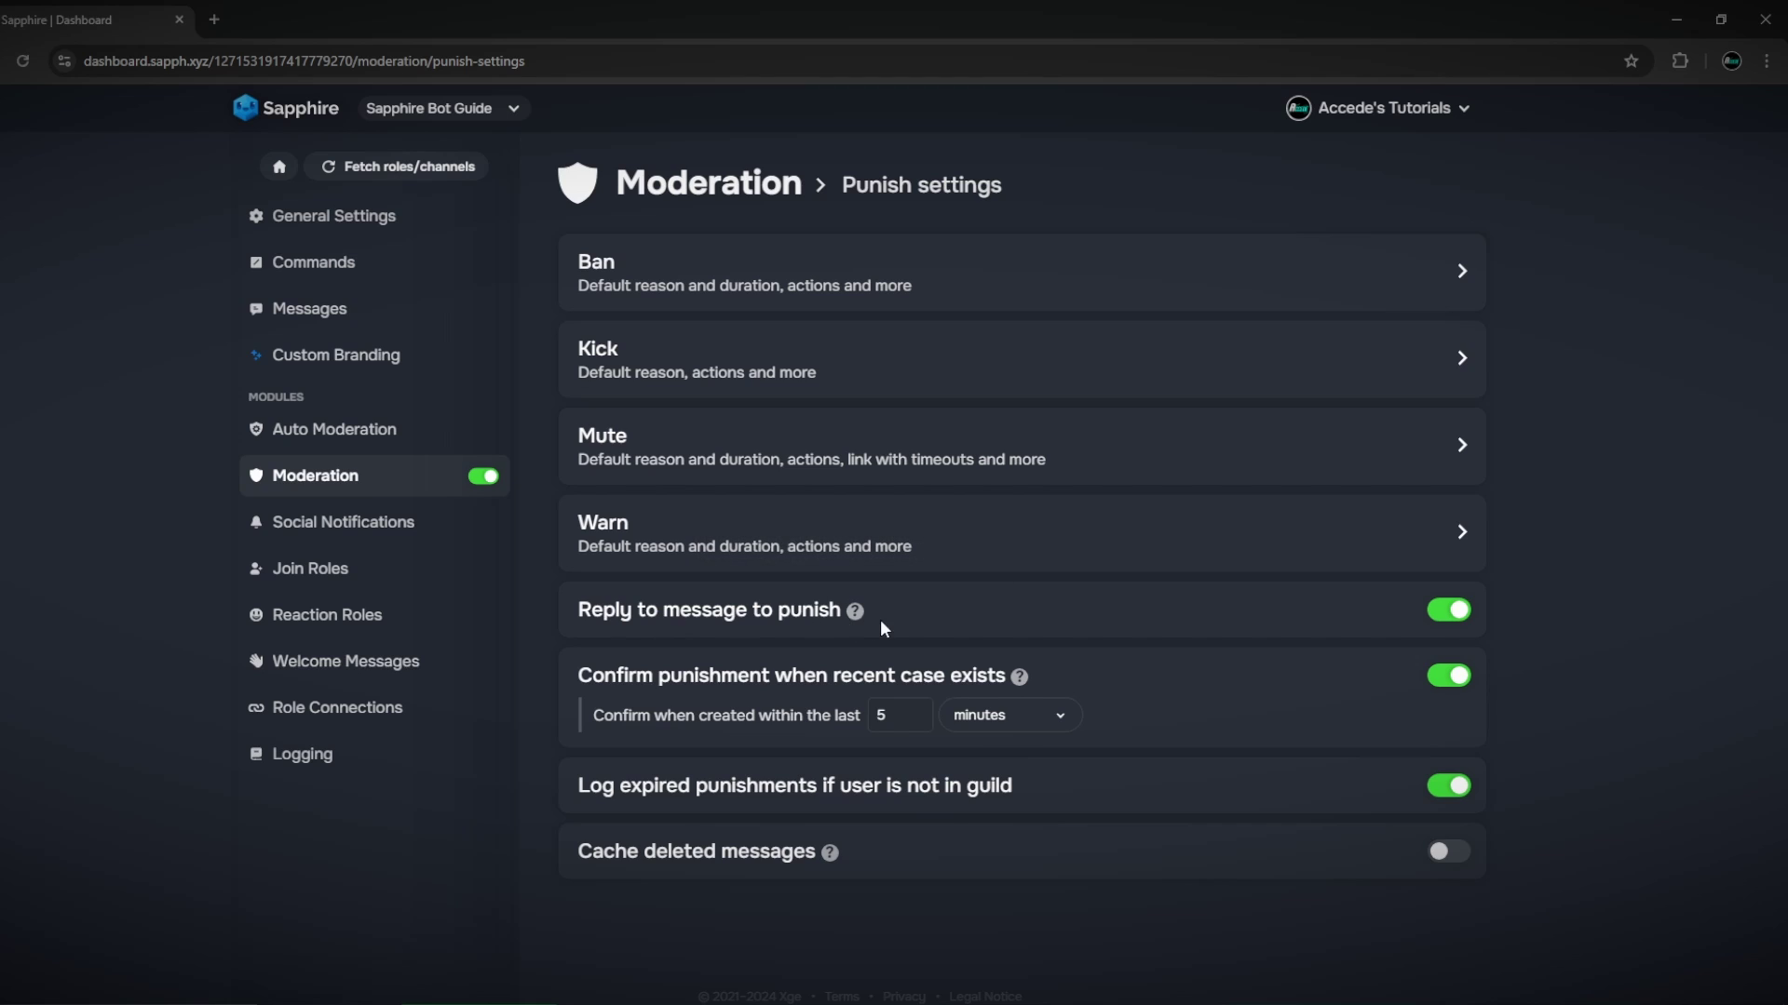
{"action": "mouse_move", "coordinate": [853, 616]}
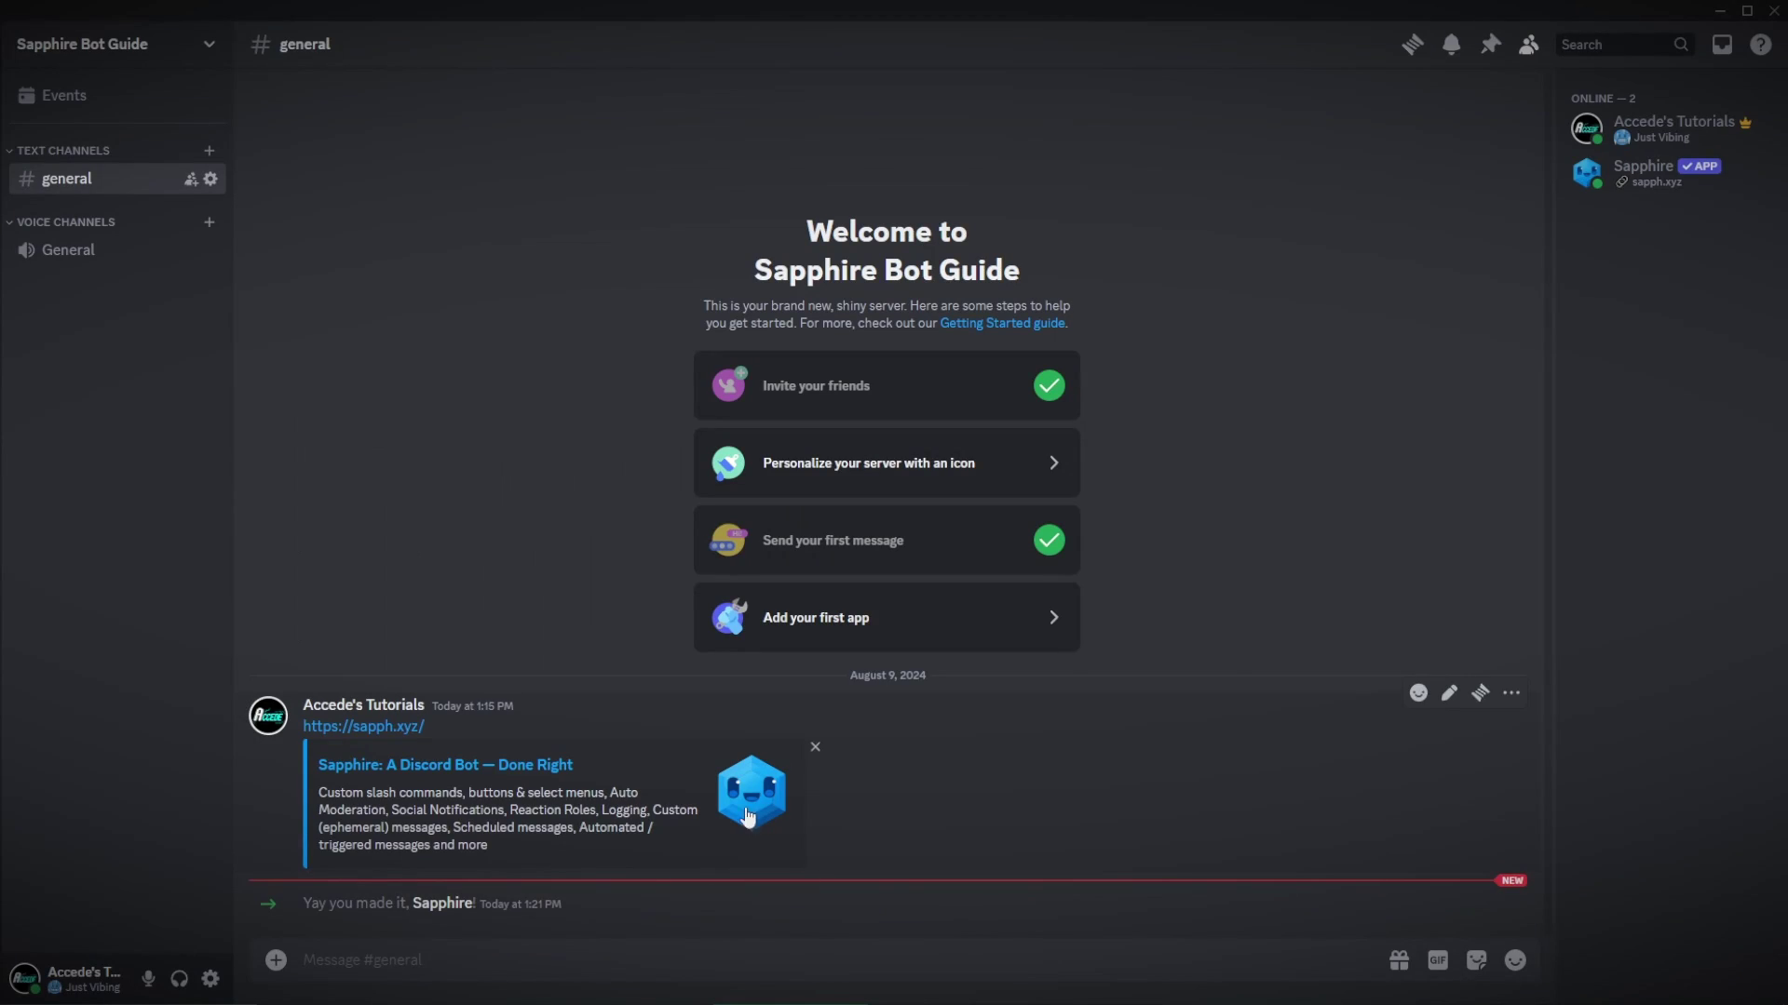
{"action": "right_click", "coordinate": [901, 750]}
{"action": "right_click", "coordinate": [848, 724]}
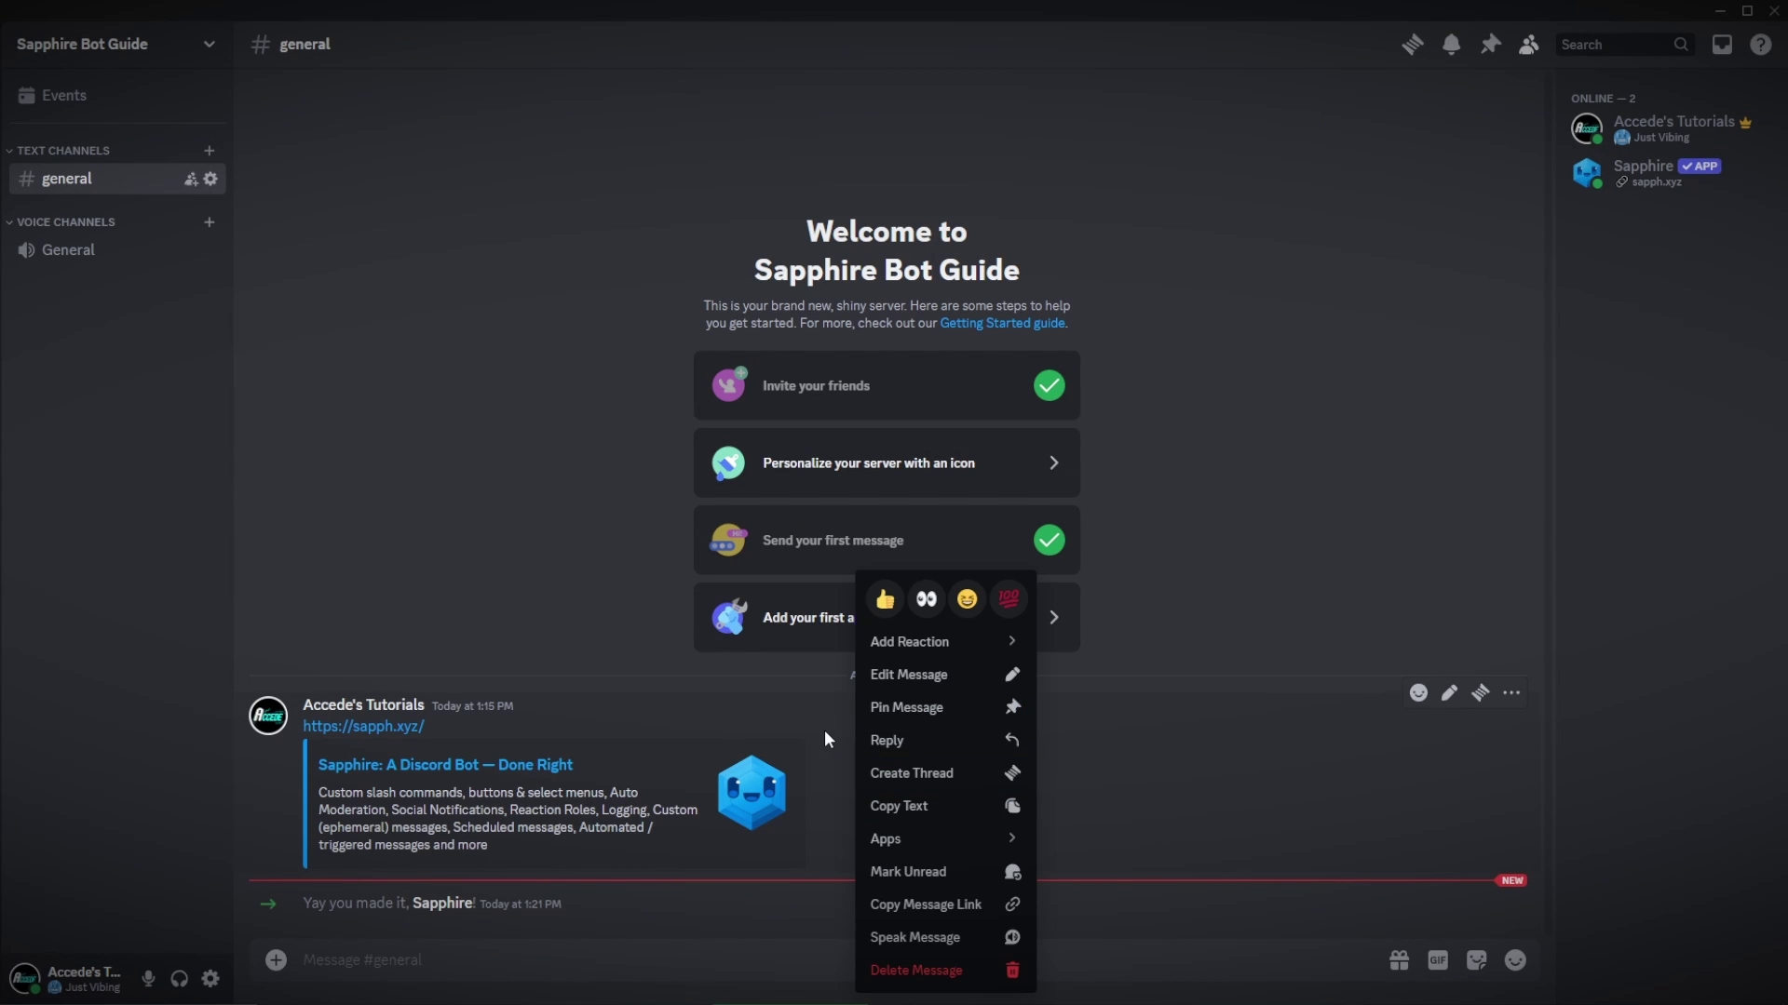
{"action": "left_click", "coordinate": [824, 730]}
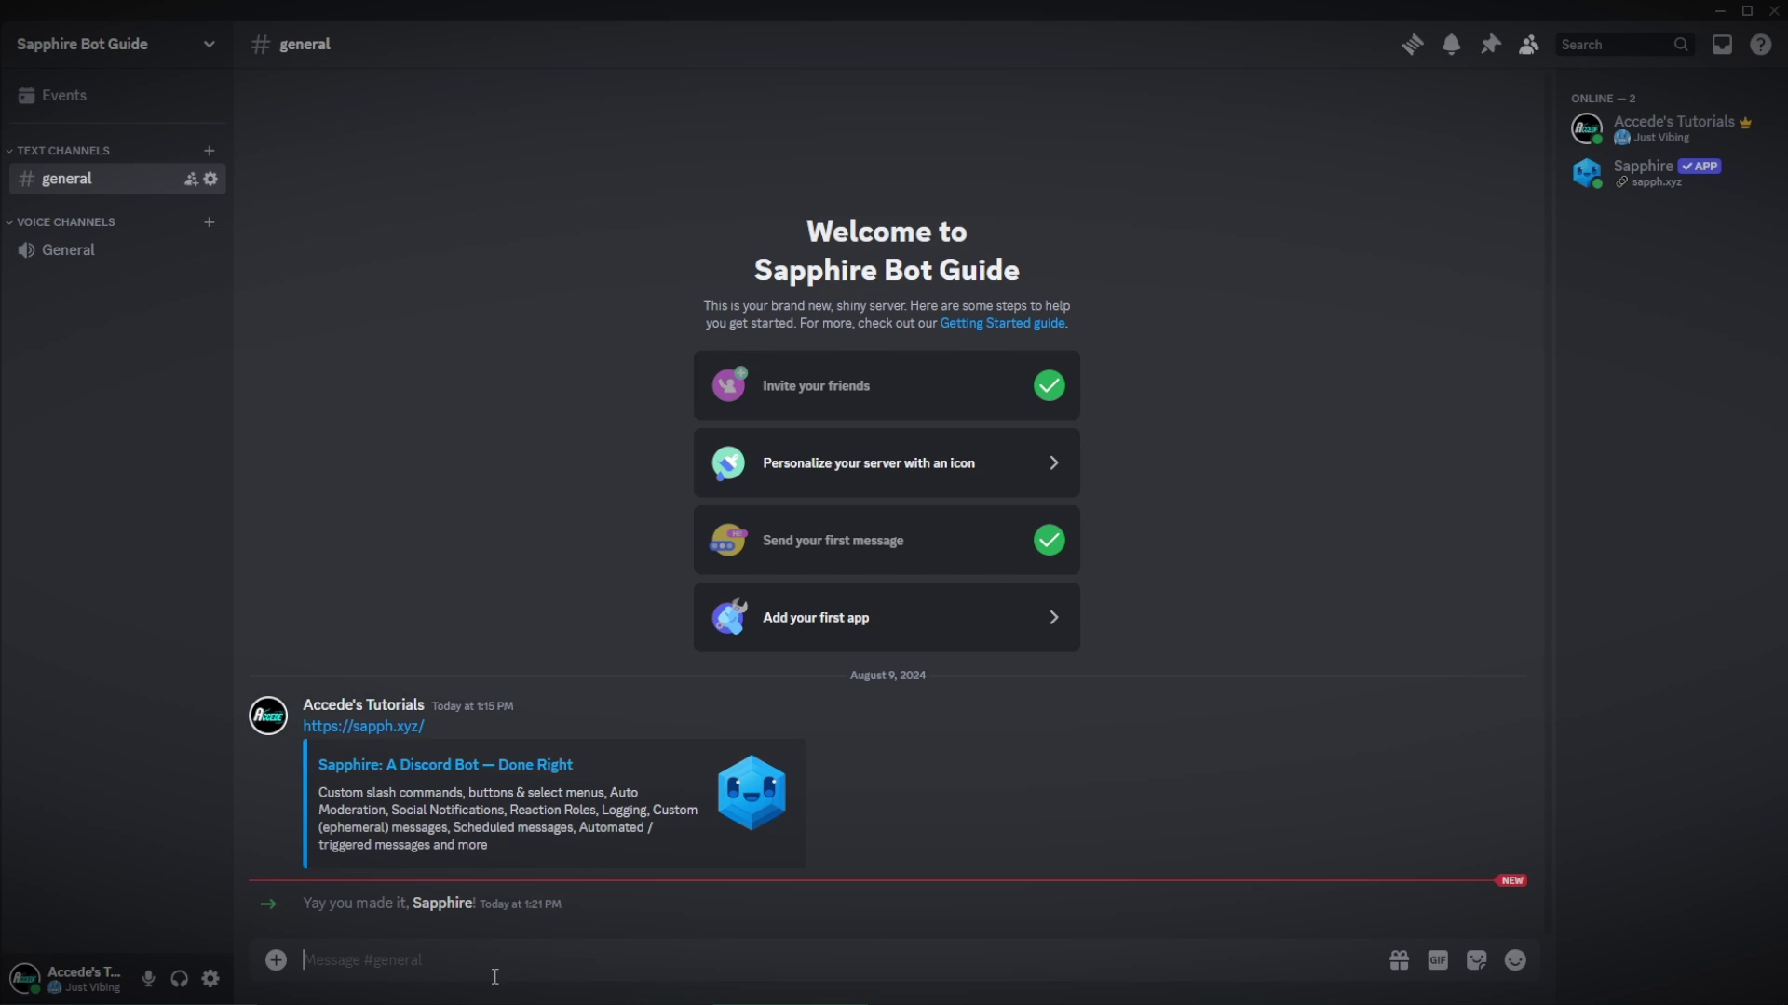
{"action": "right_click", "coordinate": [868, 730]}
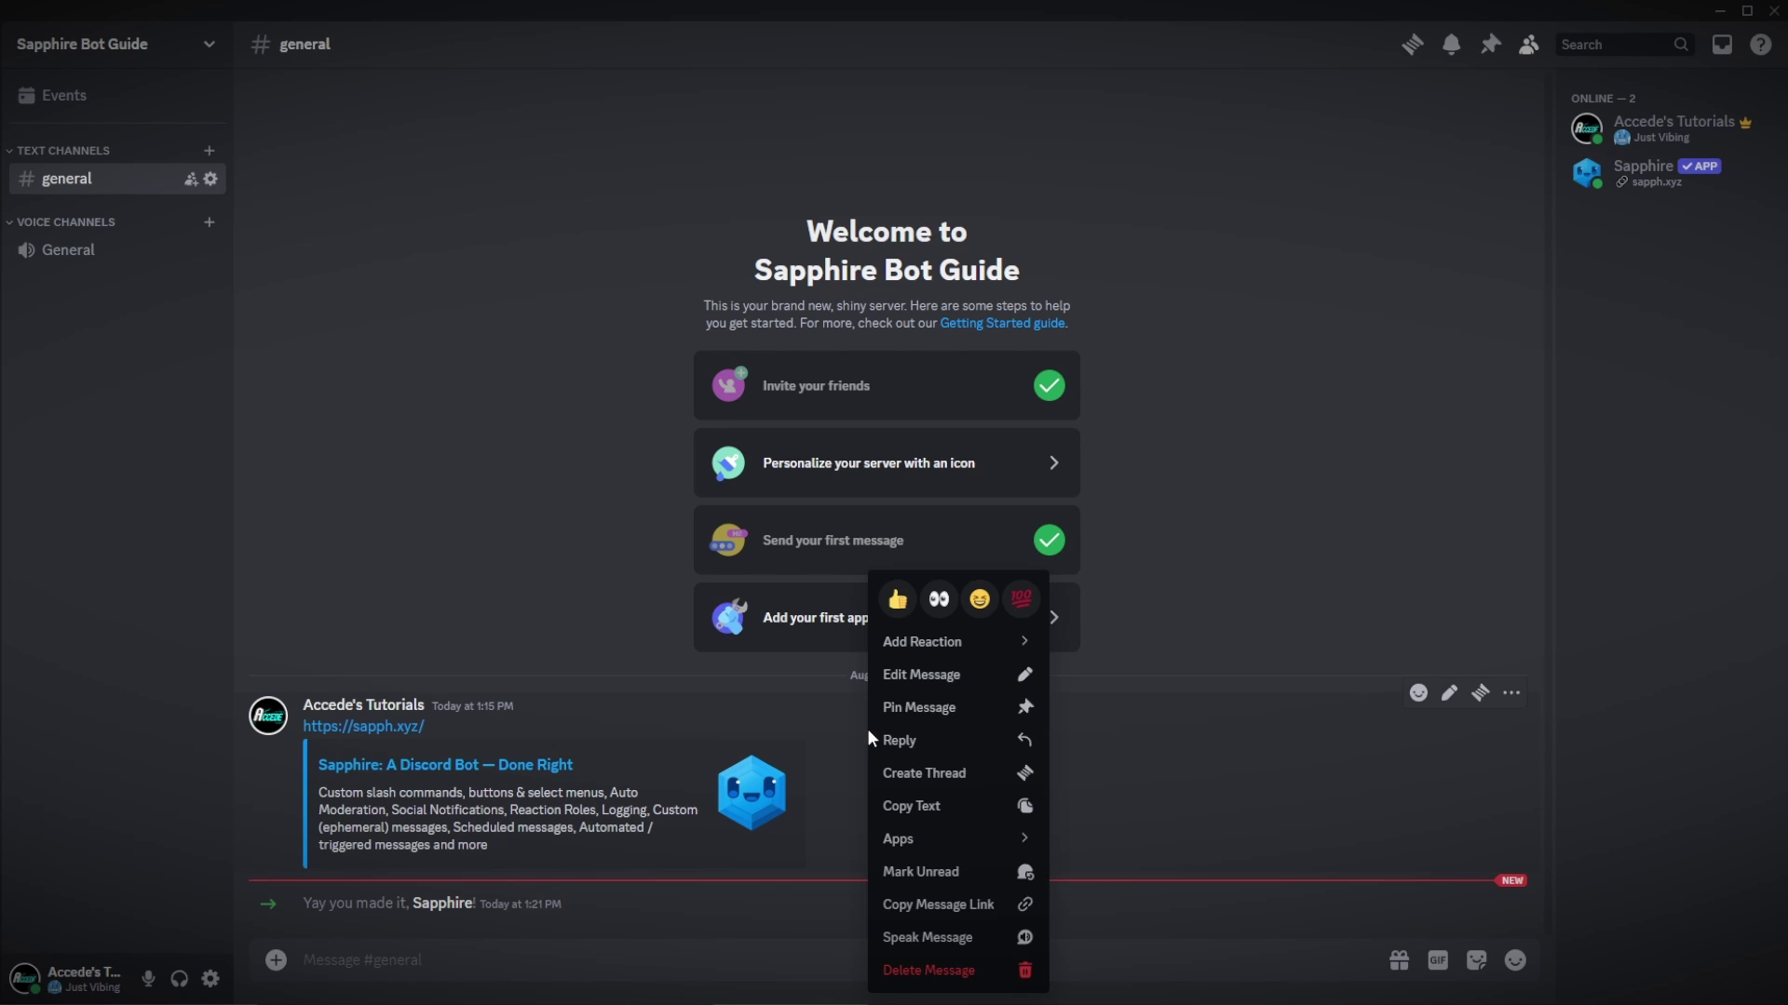
{"action": "left_click", "coordinate": [902, 740]}
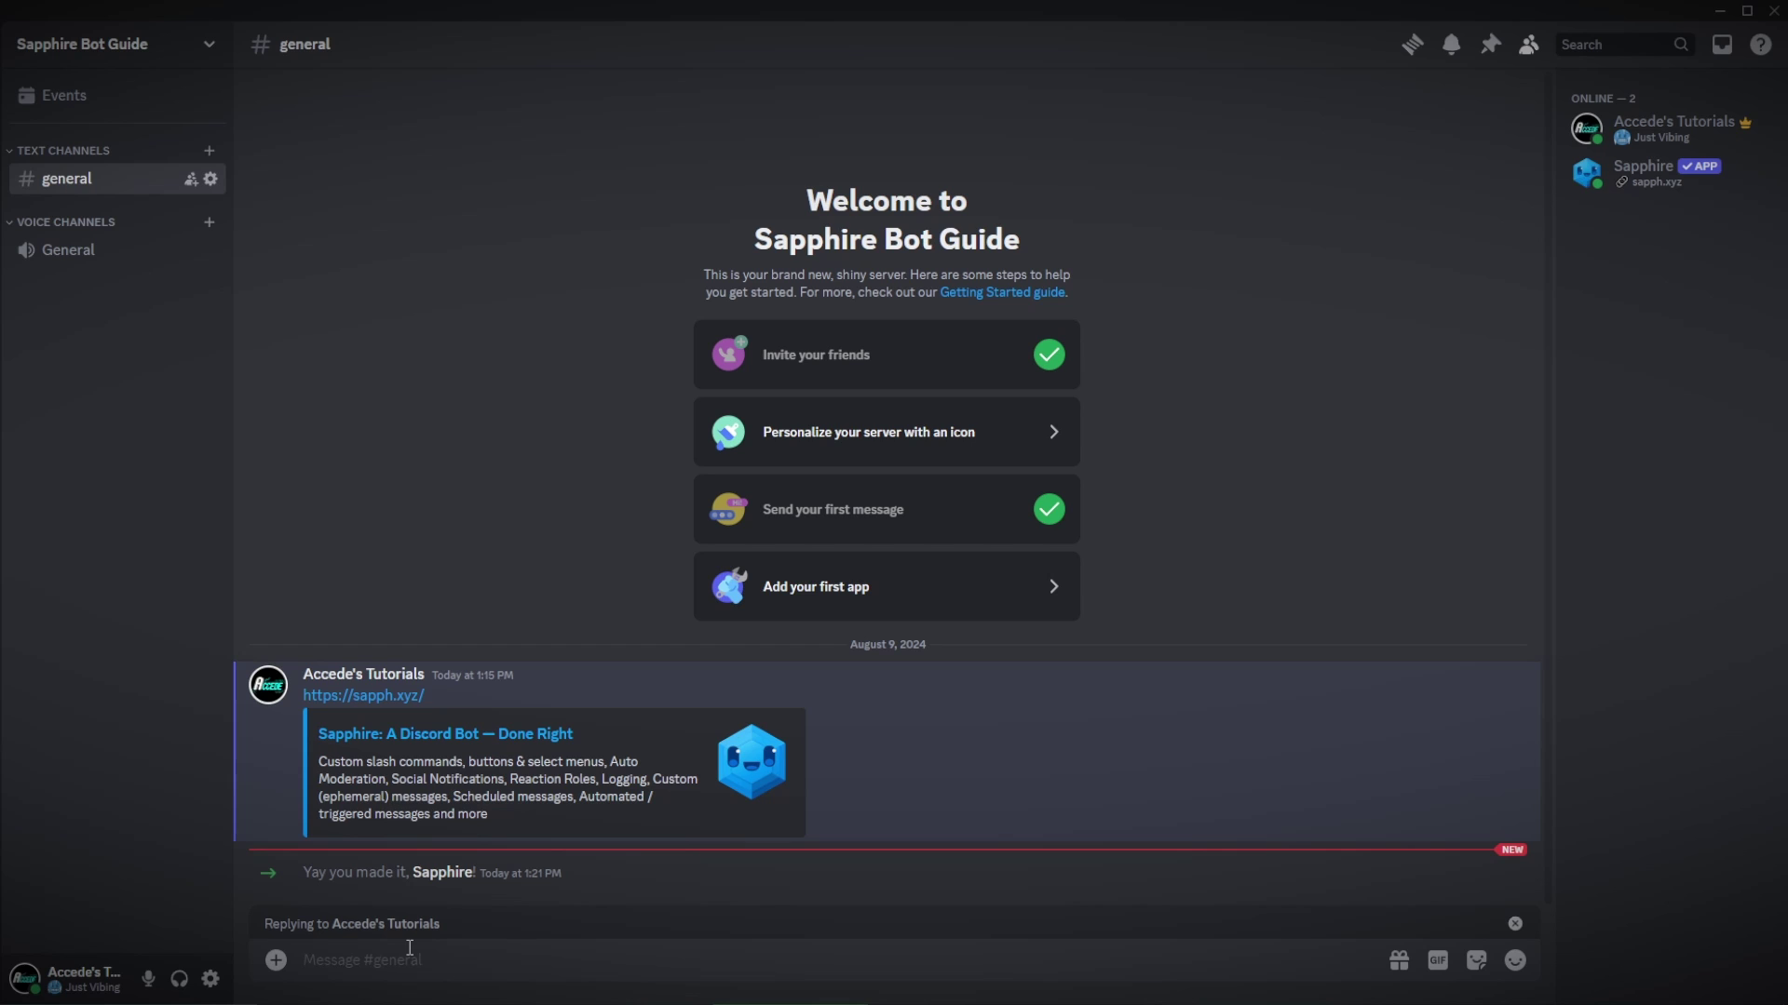
{"action": "type", "text": "!bsn"}
{"action": "key", "text": "BackSpace"}
{"action": "key", "text": "BackSpace"}
{"action": "type", "text": "an"}
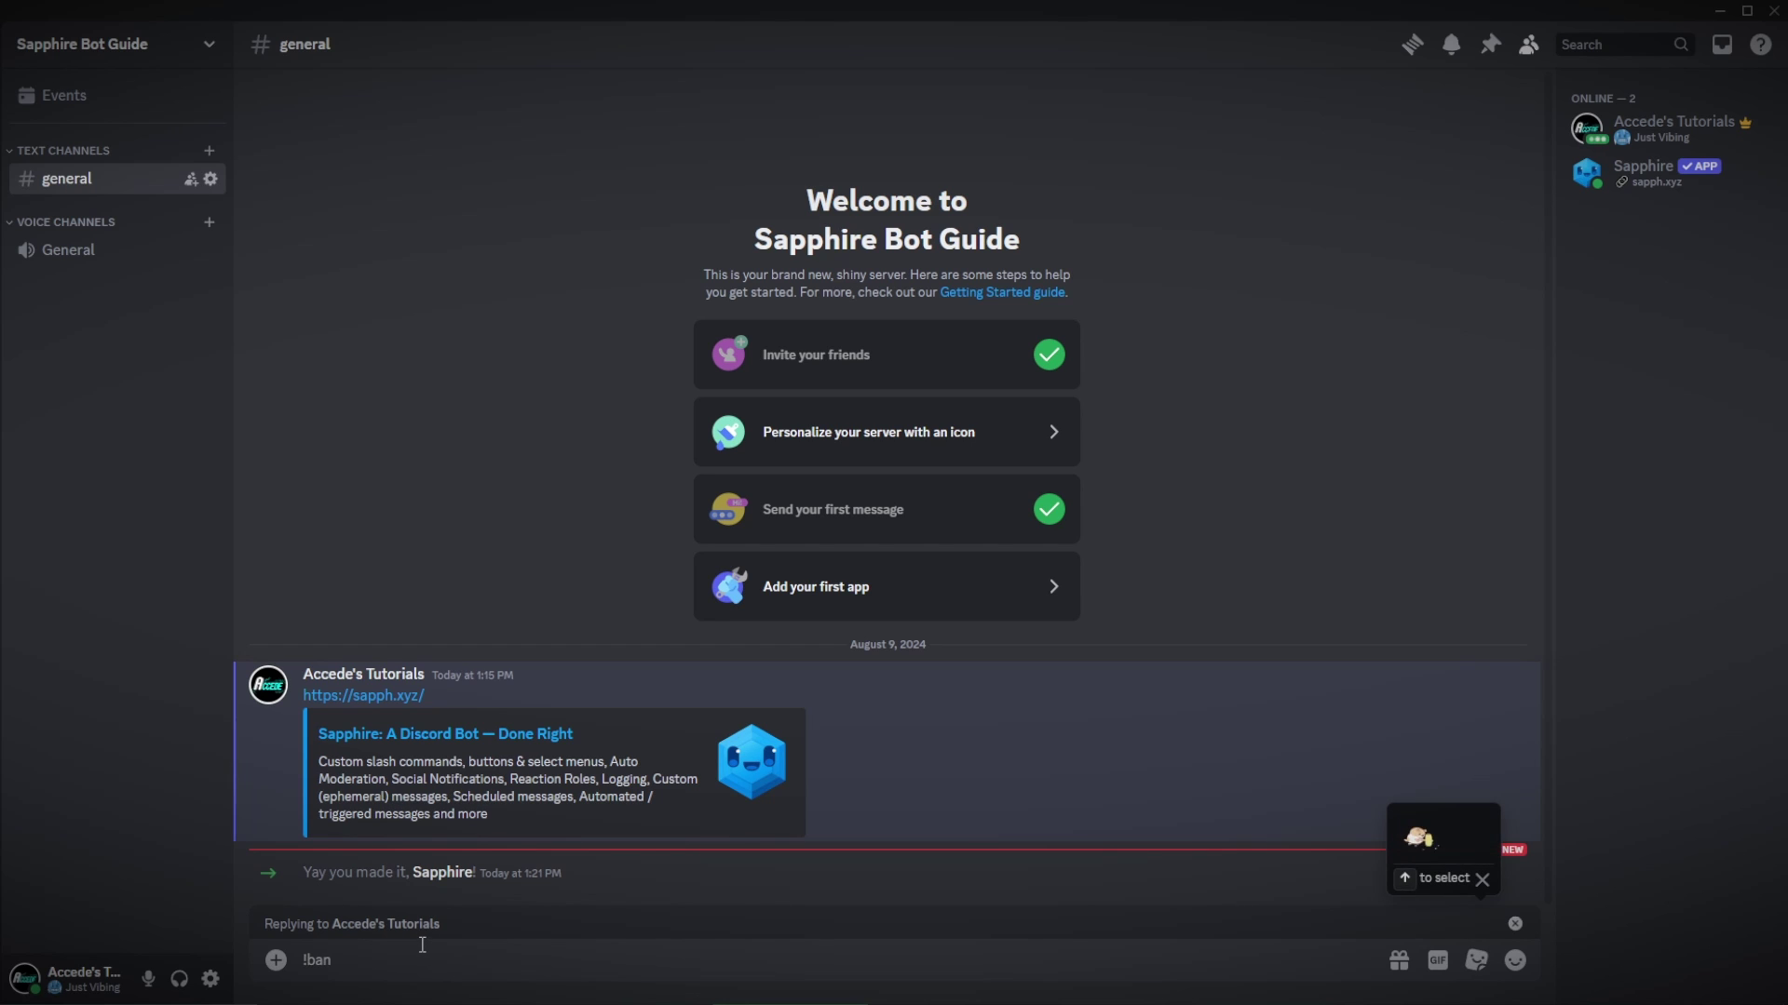
{"action": "key", "text": "ctrl+a"}
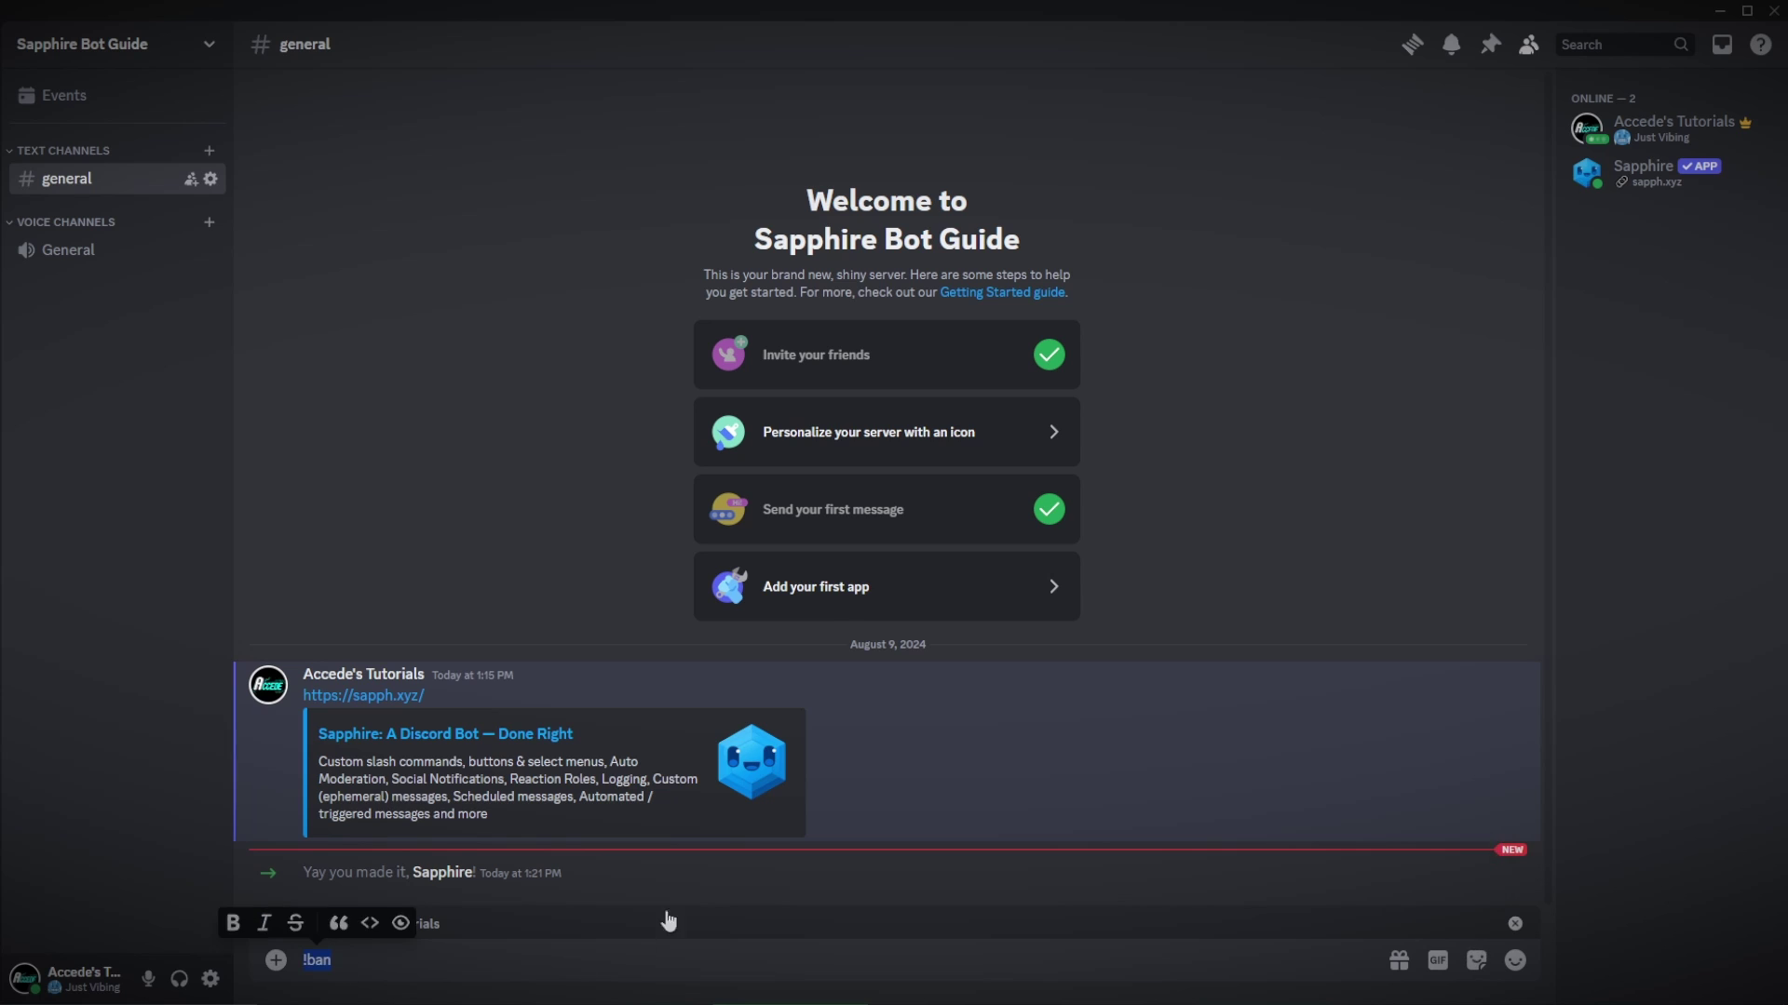
{"action": "key", "text": "BackSpace"}
{"action": "left_click", "coordinate": [1514, 924]}
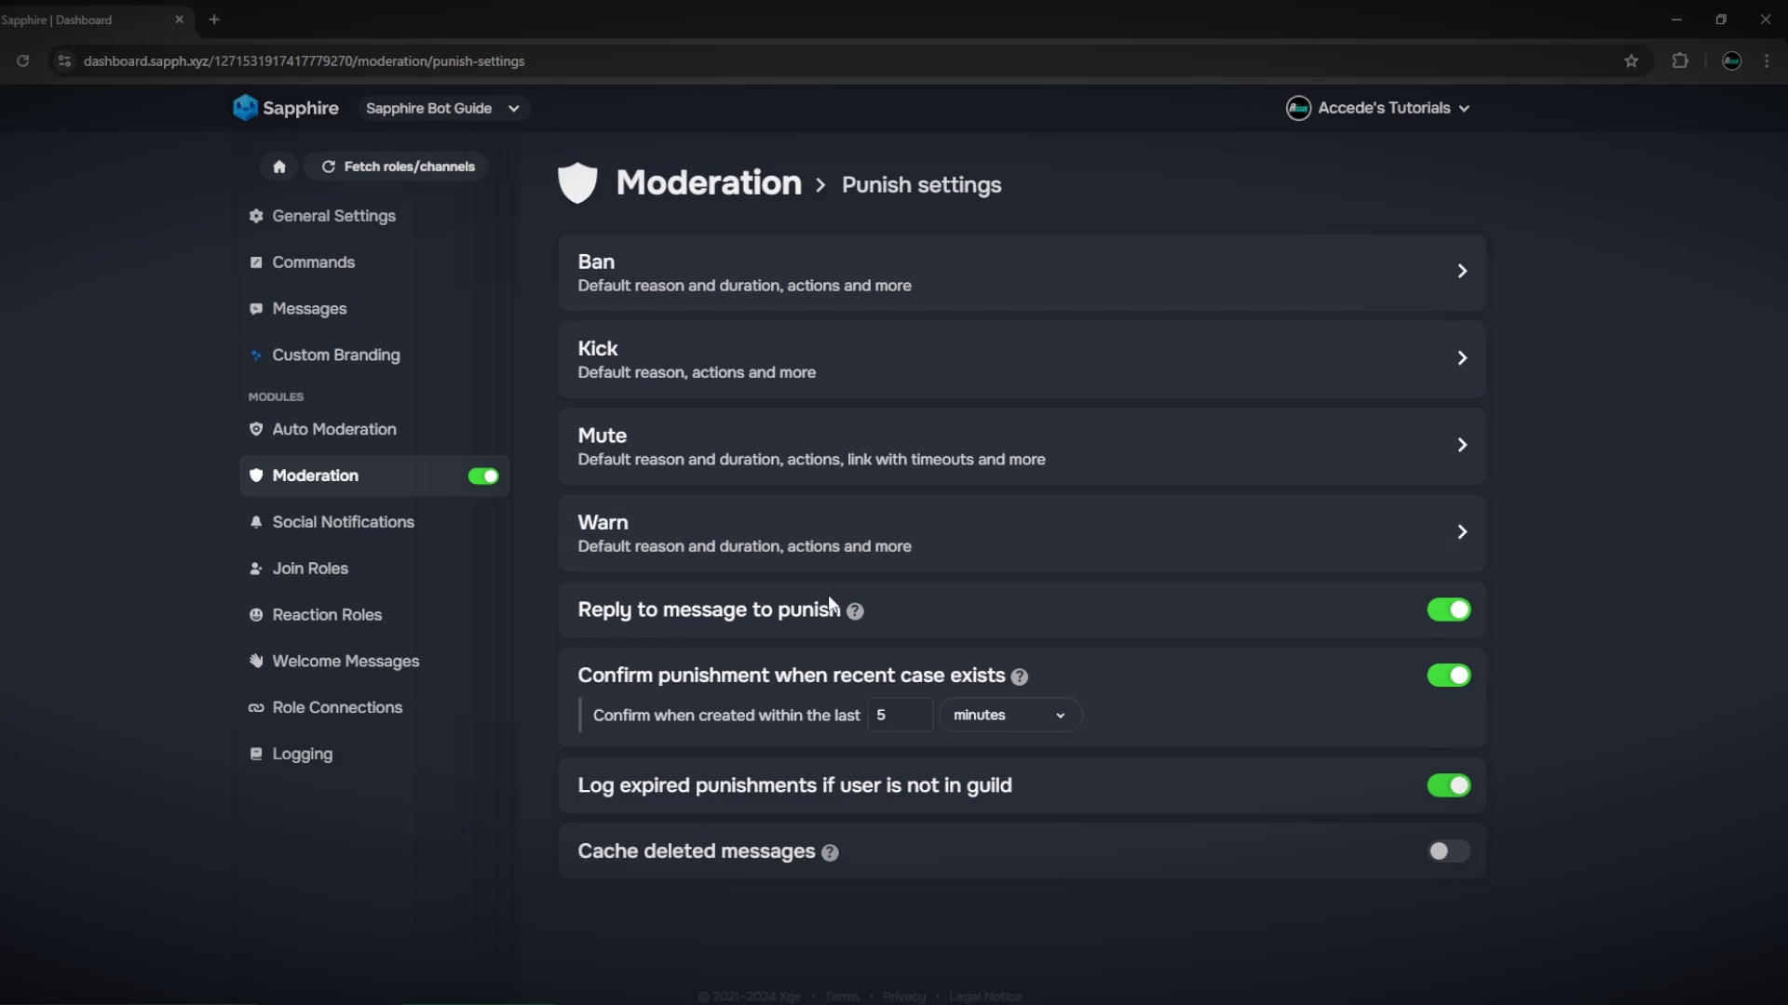
Check the recent-case confirmation time units on Punish settings, keeping minutes
{"action": "mouse_move", "coordinate": [857, 619]}
{"action": "left_click", "coordinate": [1005, 719]}
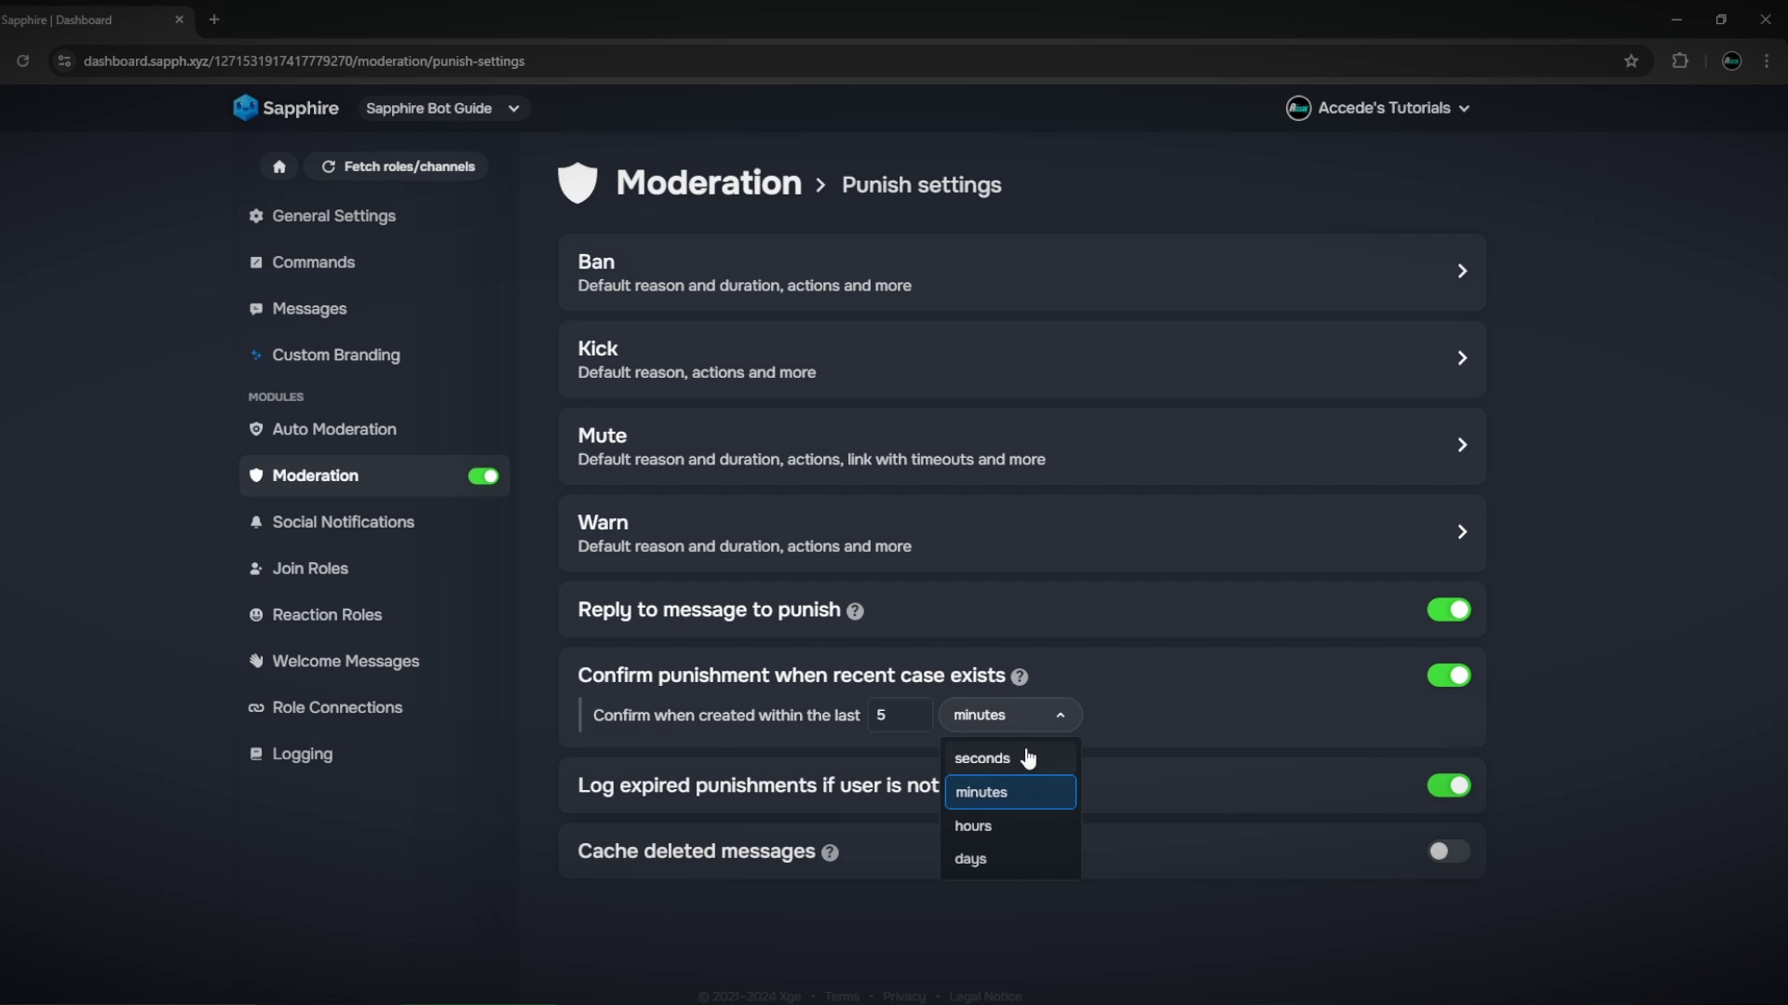
{"action": "left_click", "coordinate": [1021, 680]}
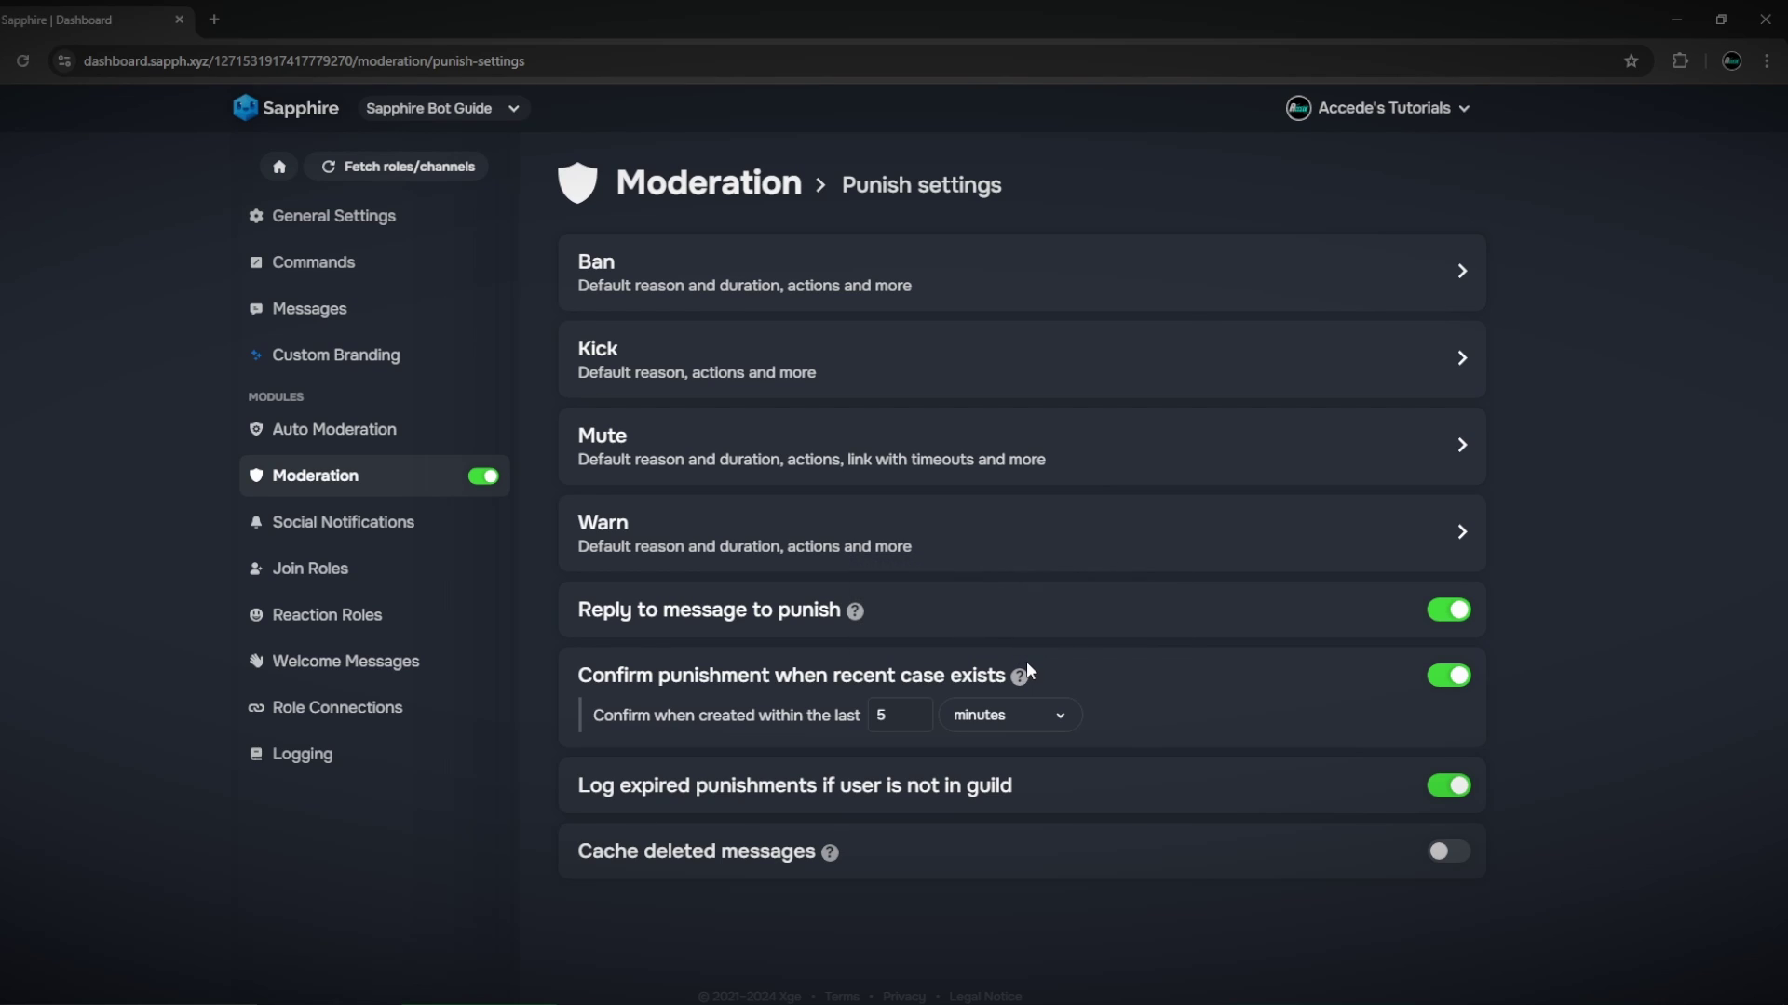
{"action": "mouse_move", "coordinate": [1024, 677]}
{"action": "mouse_move", "coordinate": [835, 857]}
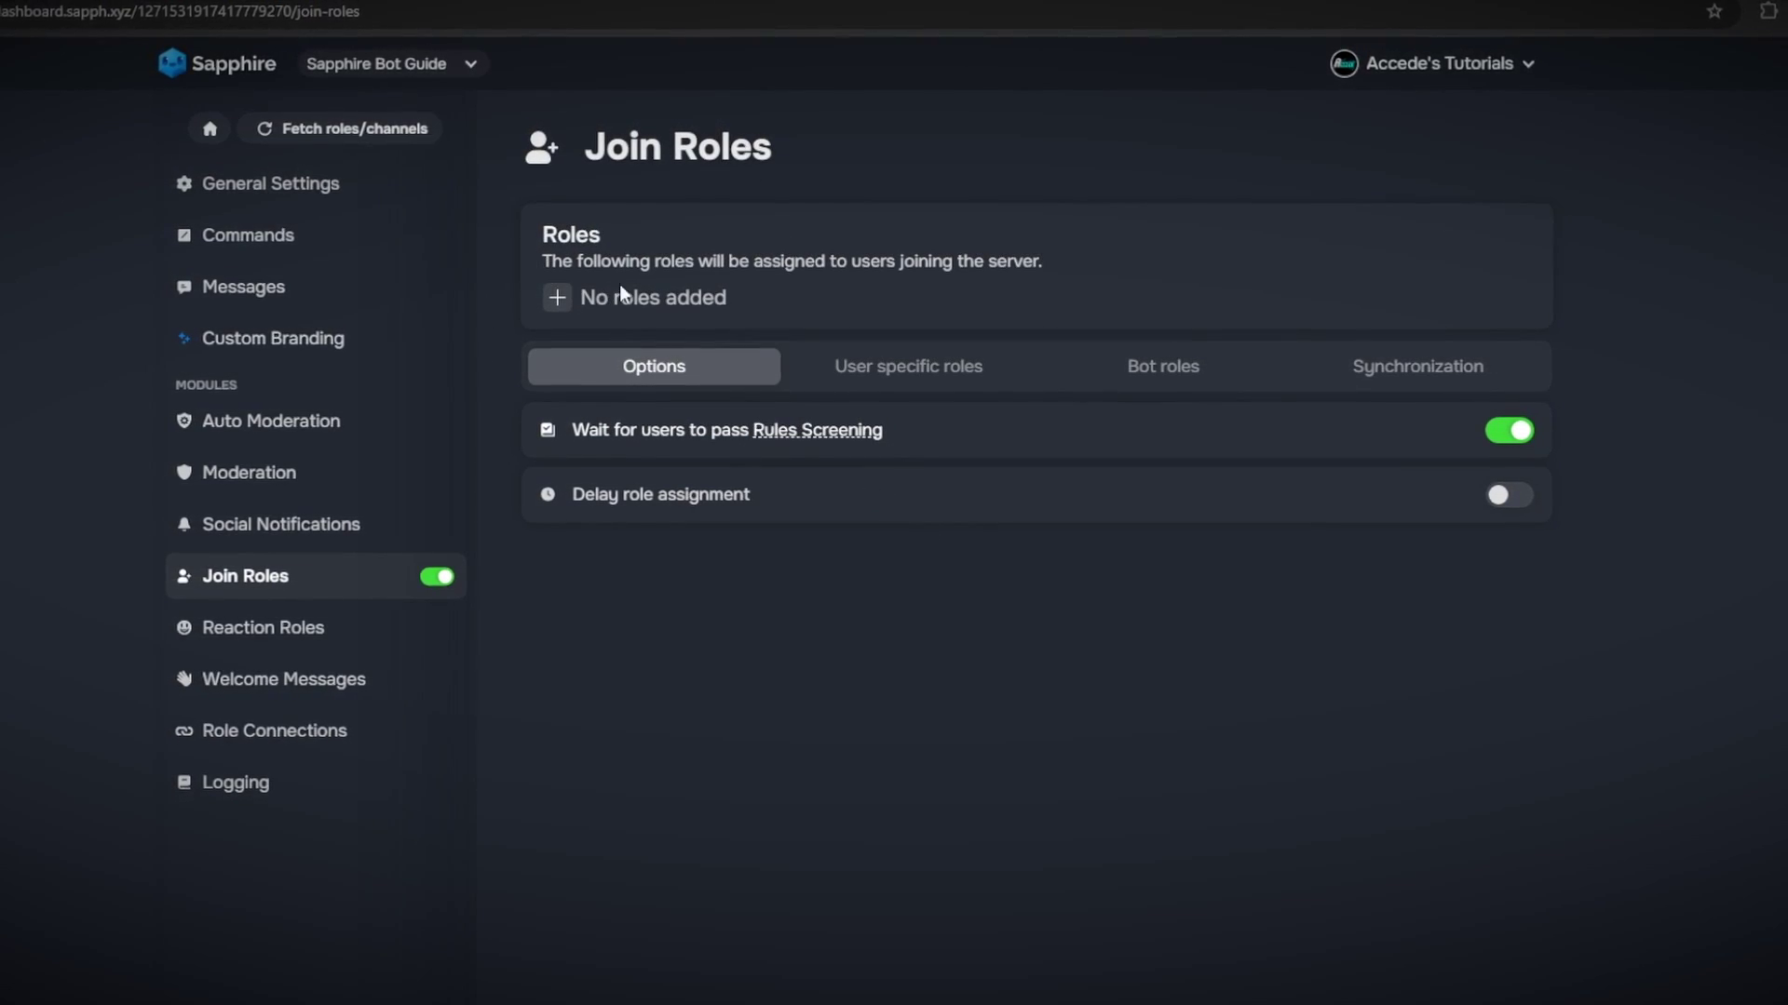
{"action": "left_click", "coordinate": [590, 298]}
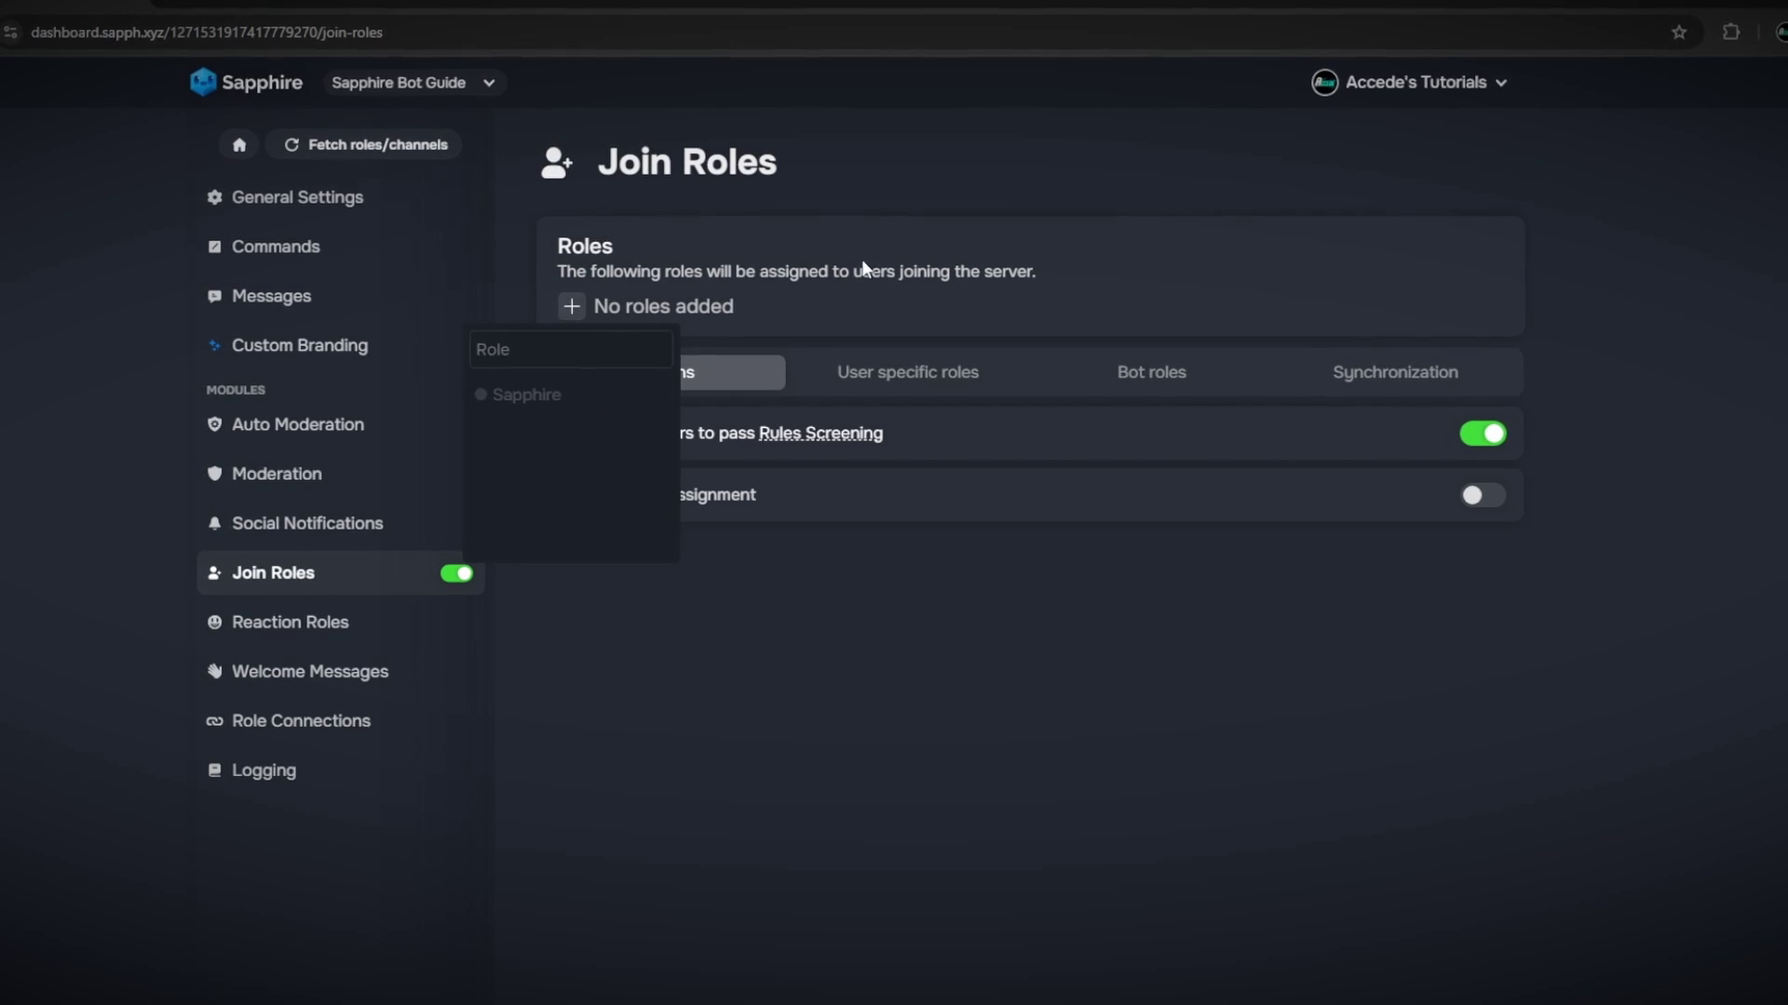
{"action": "left_click", "coordinate": [581, 303]}
{"action": "left_click", "coordinate": [581, 303]}
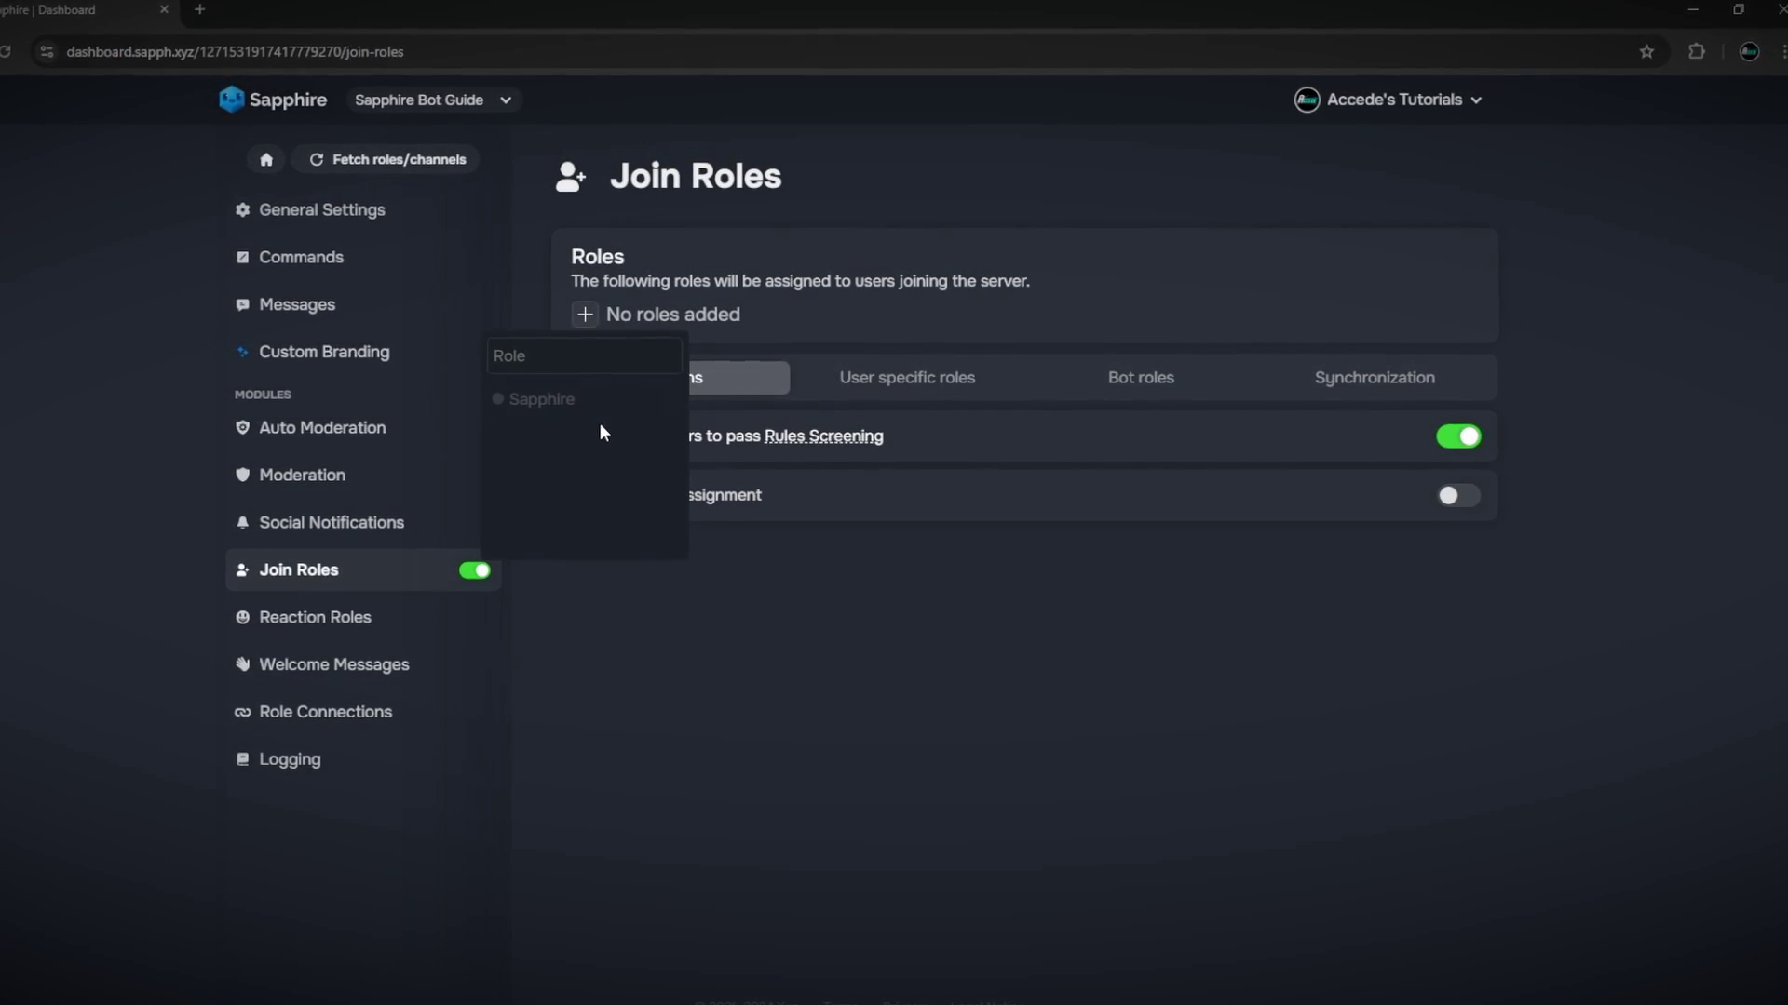
{"action": "left_click", "coordinate": [1046, 276]}
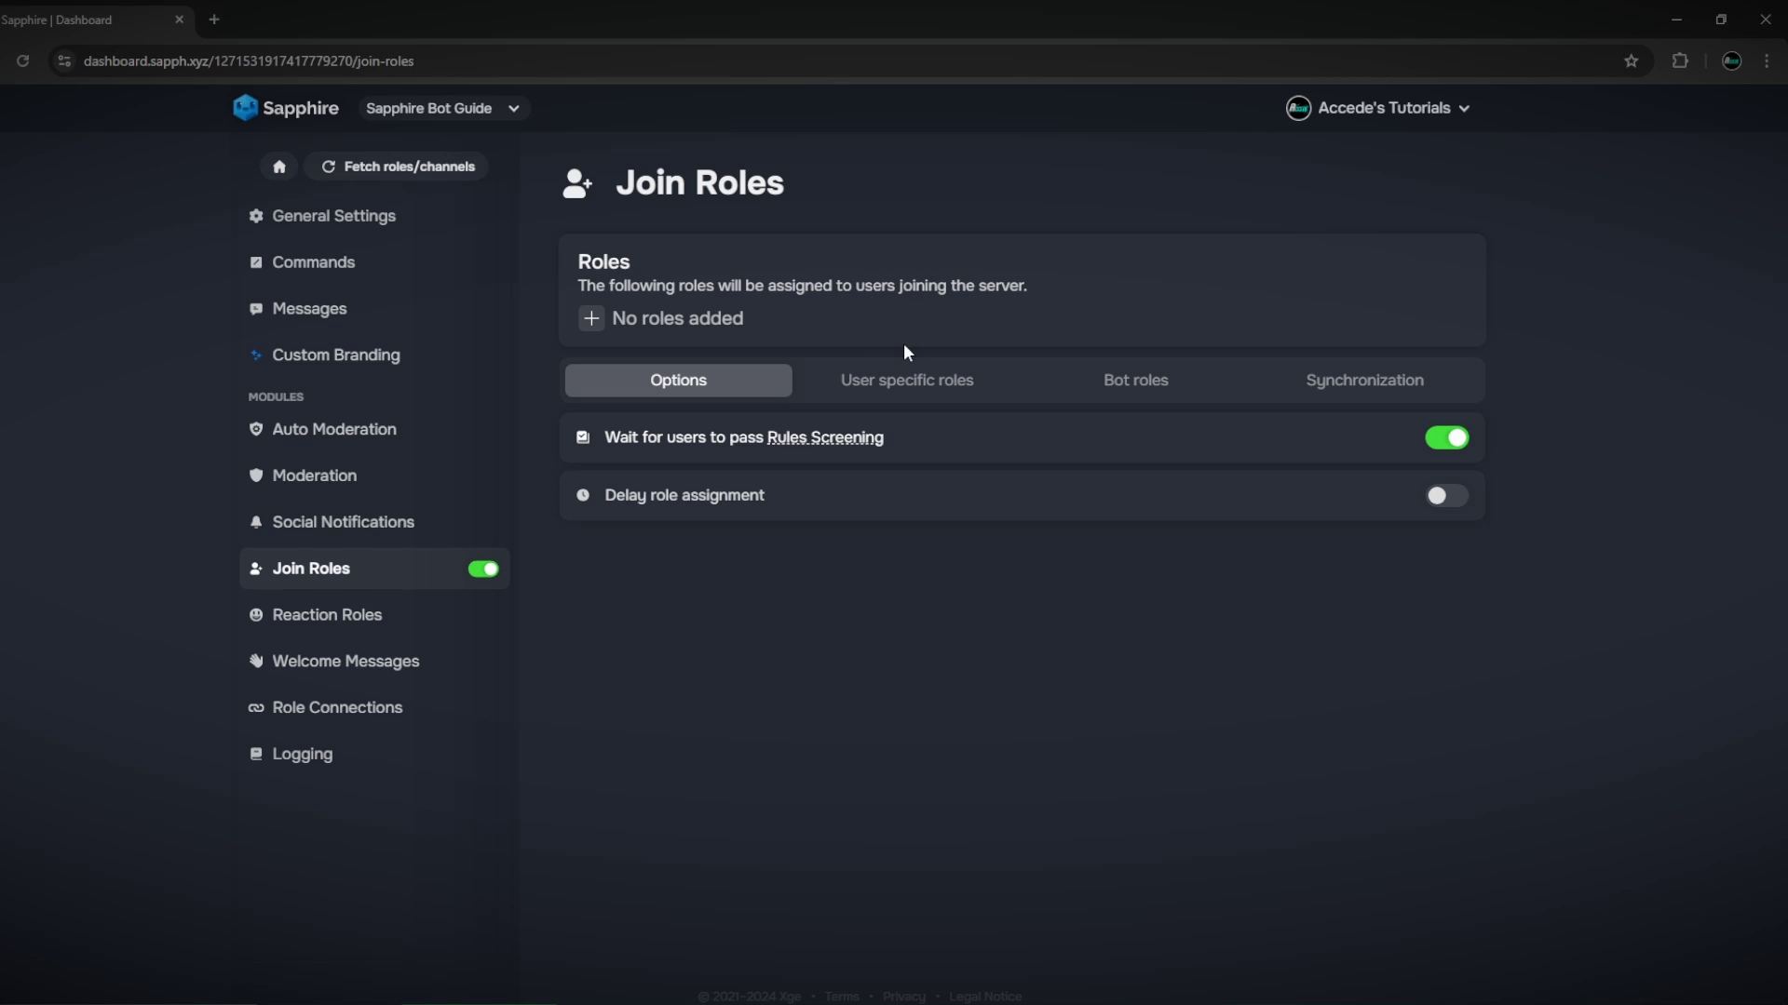
{"action": "left_click", "coordinate": [910, 381]}
{"action": "left_click", "coordinate": [1276, 381]}
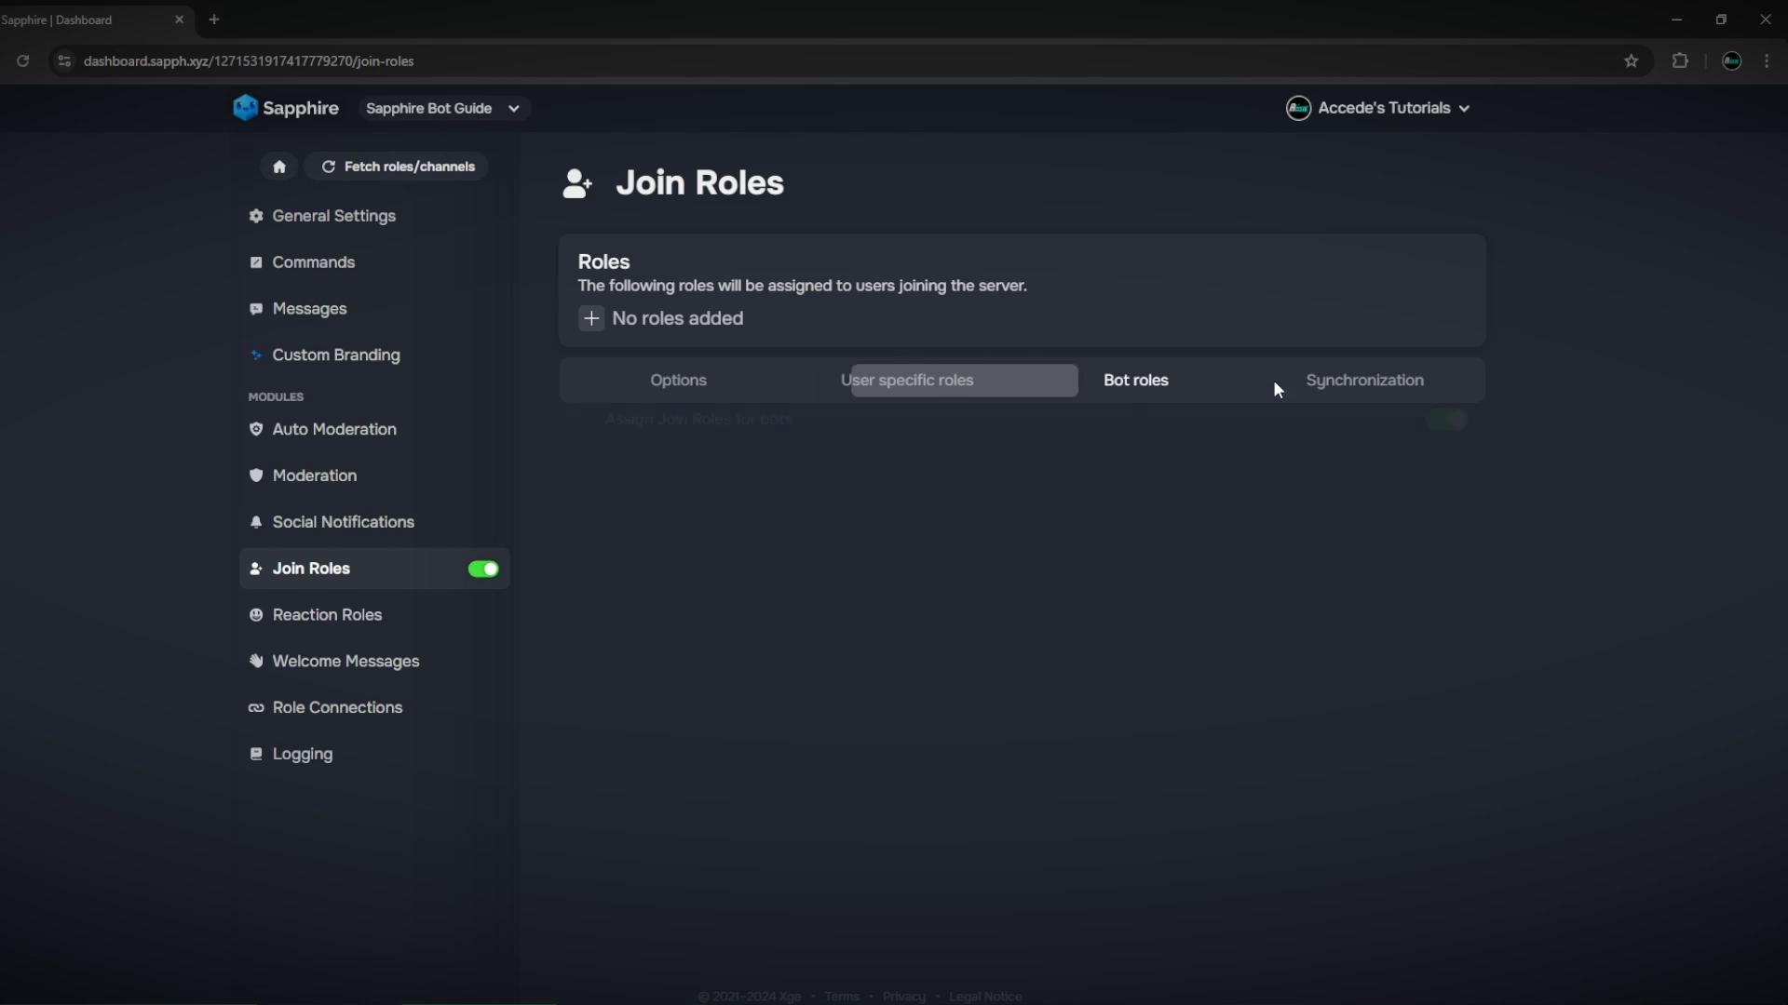
{"action": "left_click", "coordinate": [809, 384]}
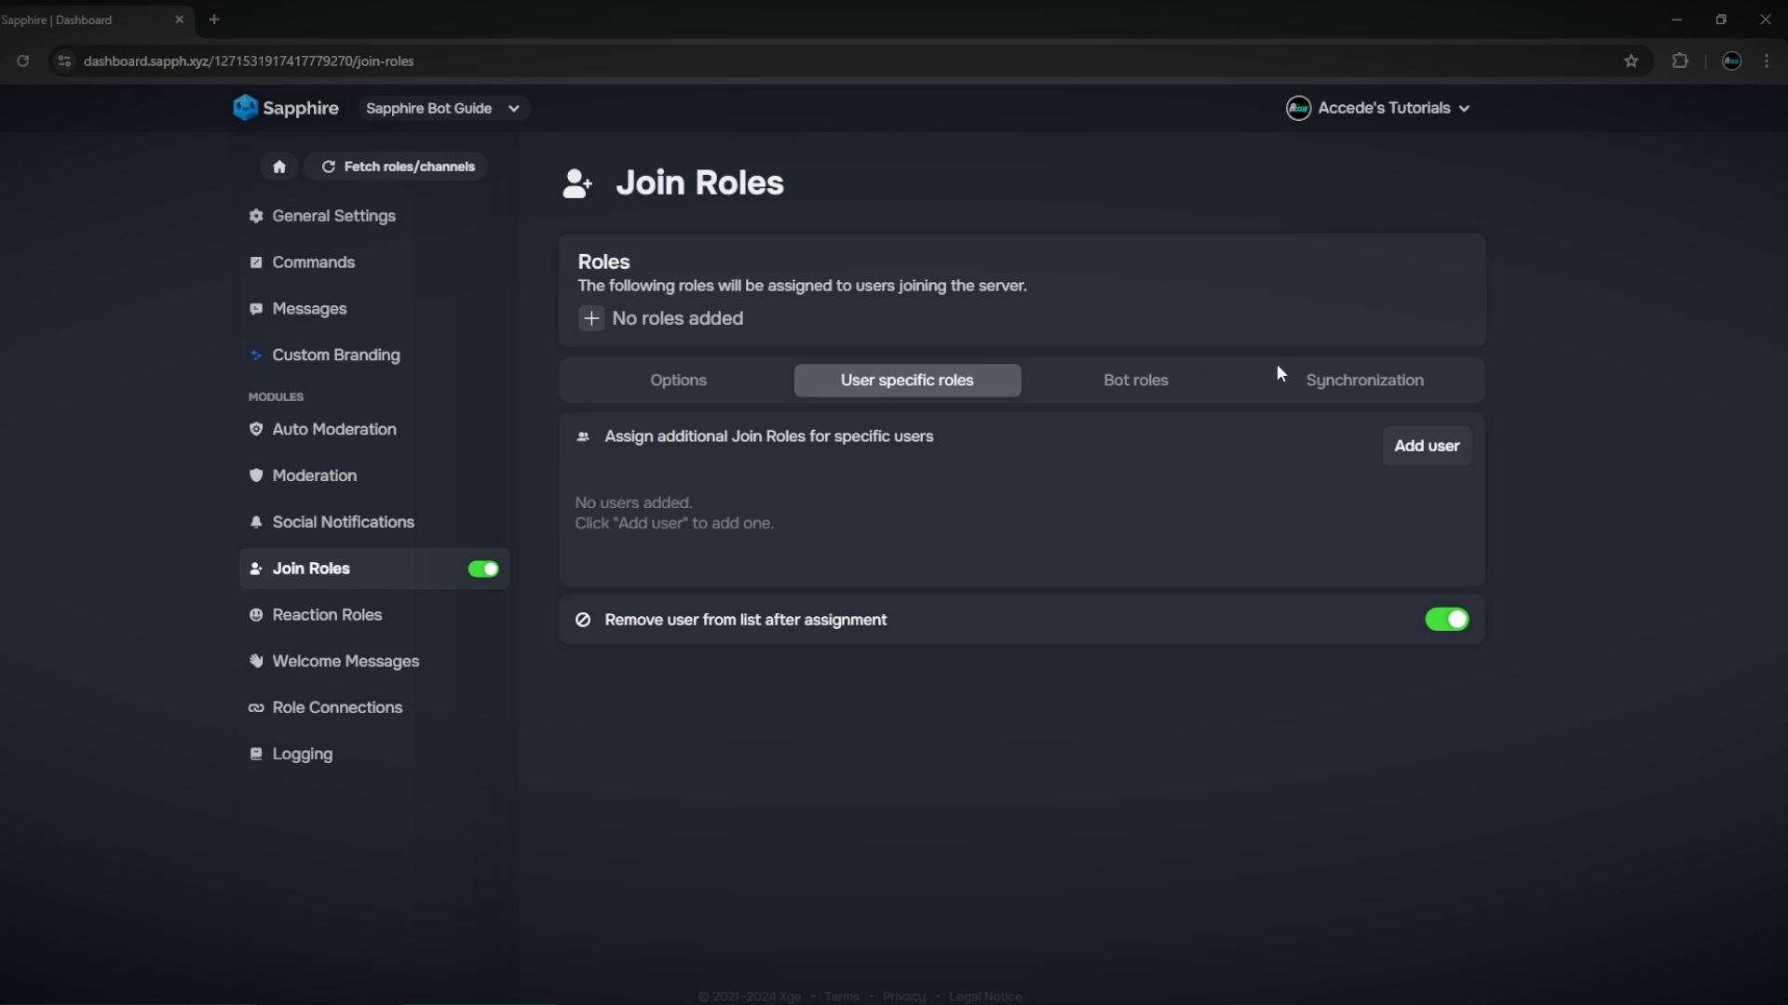
{"action": "left_click", "coordinate": [1136, 380]}
{"action": "left_click", "coordinate": [995, 377]}
{"action": "left_click", "coordinate": [1137, 380]}
{"action": "left_click", "coordinate": [936, 378]}
{"action": "left_click", "coordinate": [730, 391]}
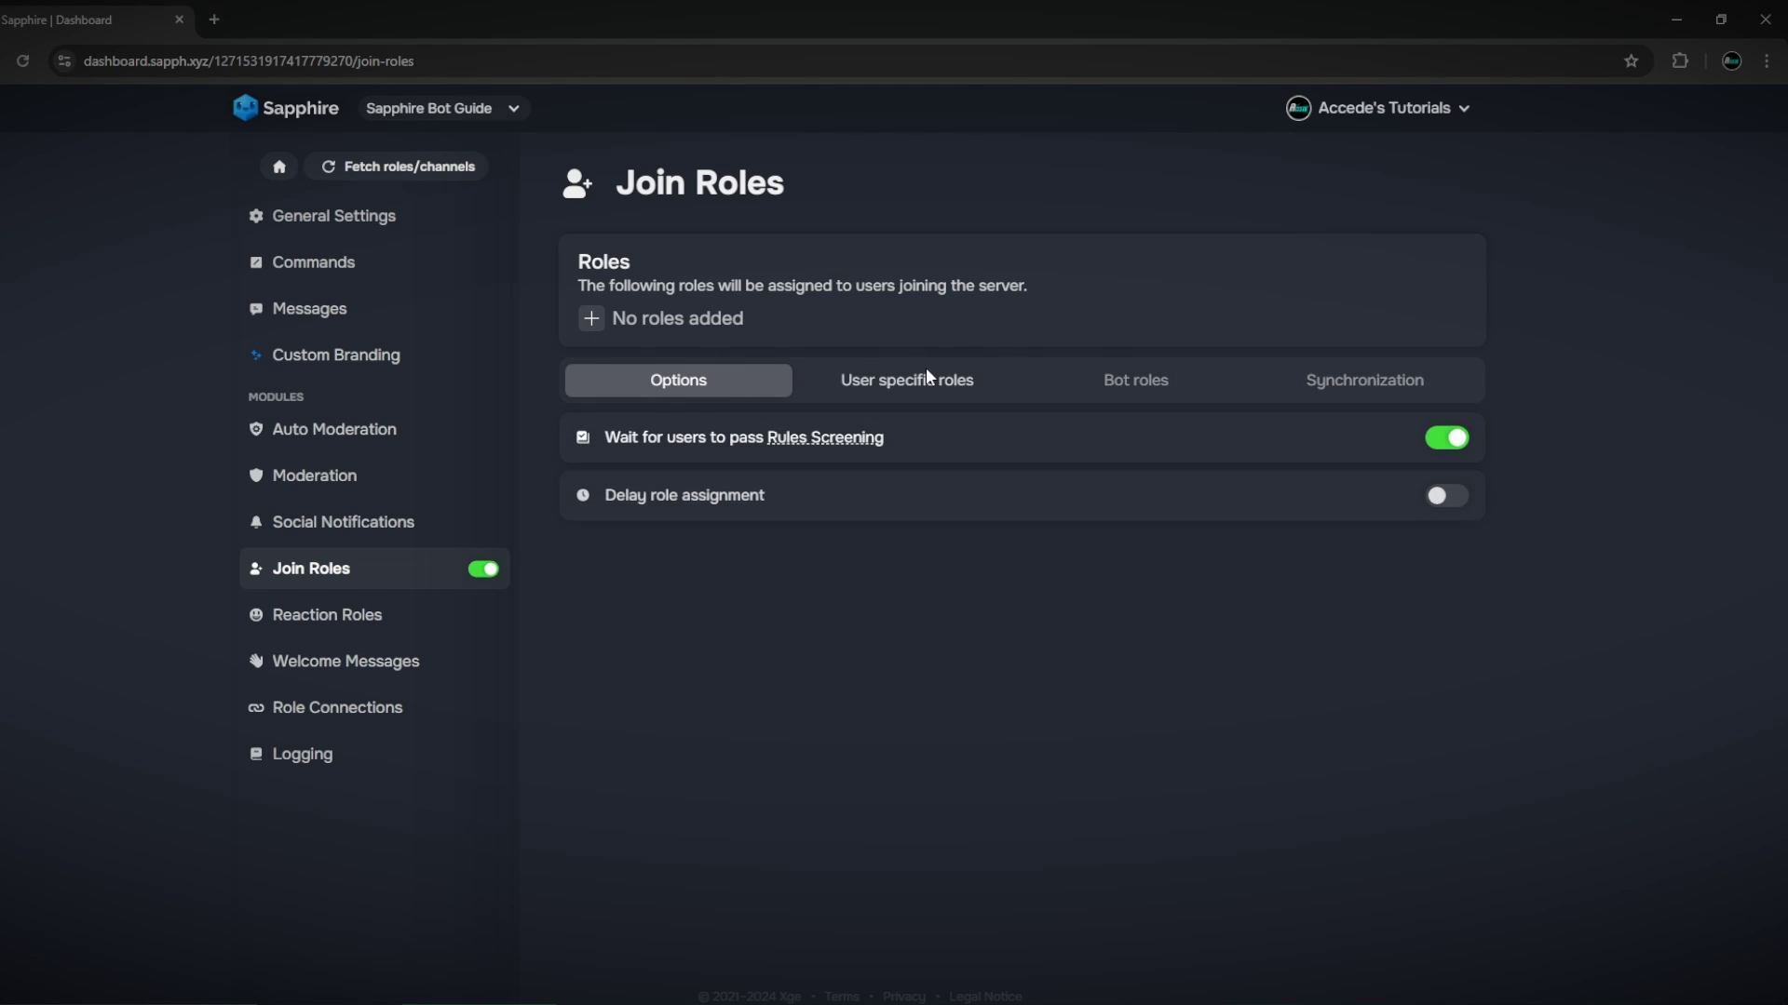
{"action": "left_click", "coordinate": [969, 380]}
{"action": "left_click", "coordinate": [1145, 387]}
{"action": "left_click", "coordinate": [709, 382]}
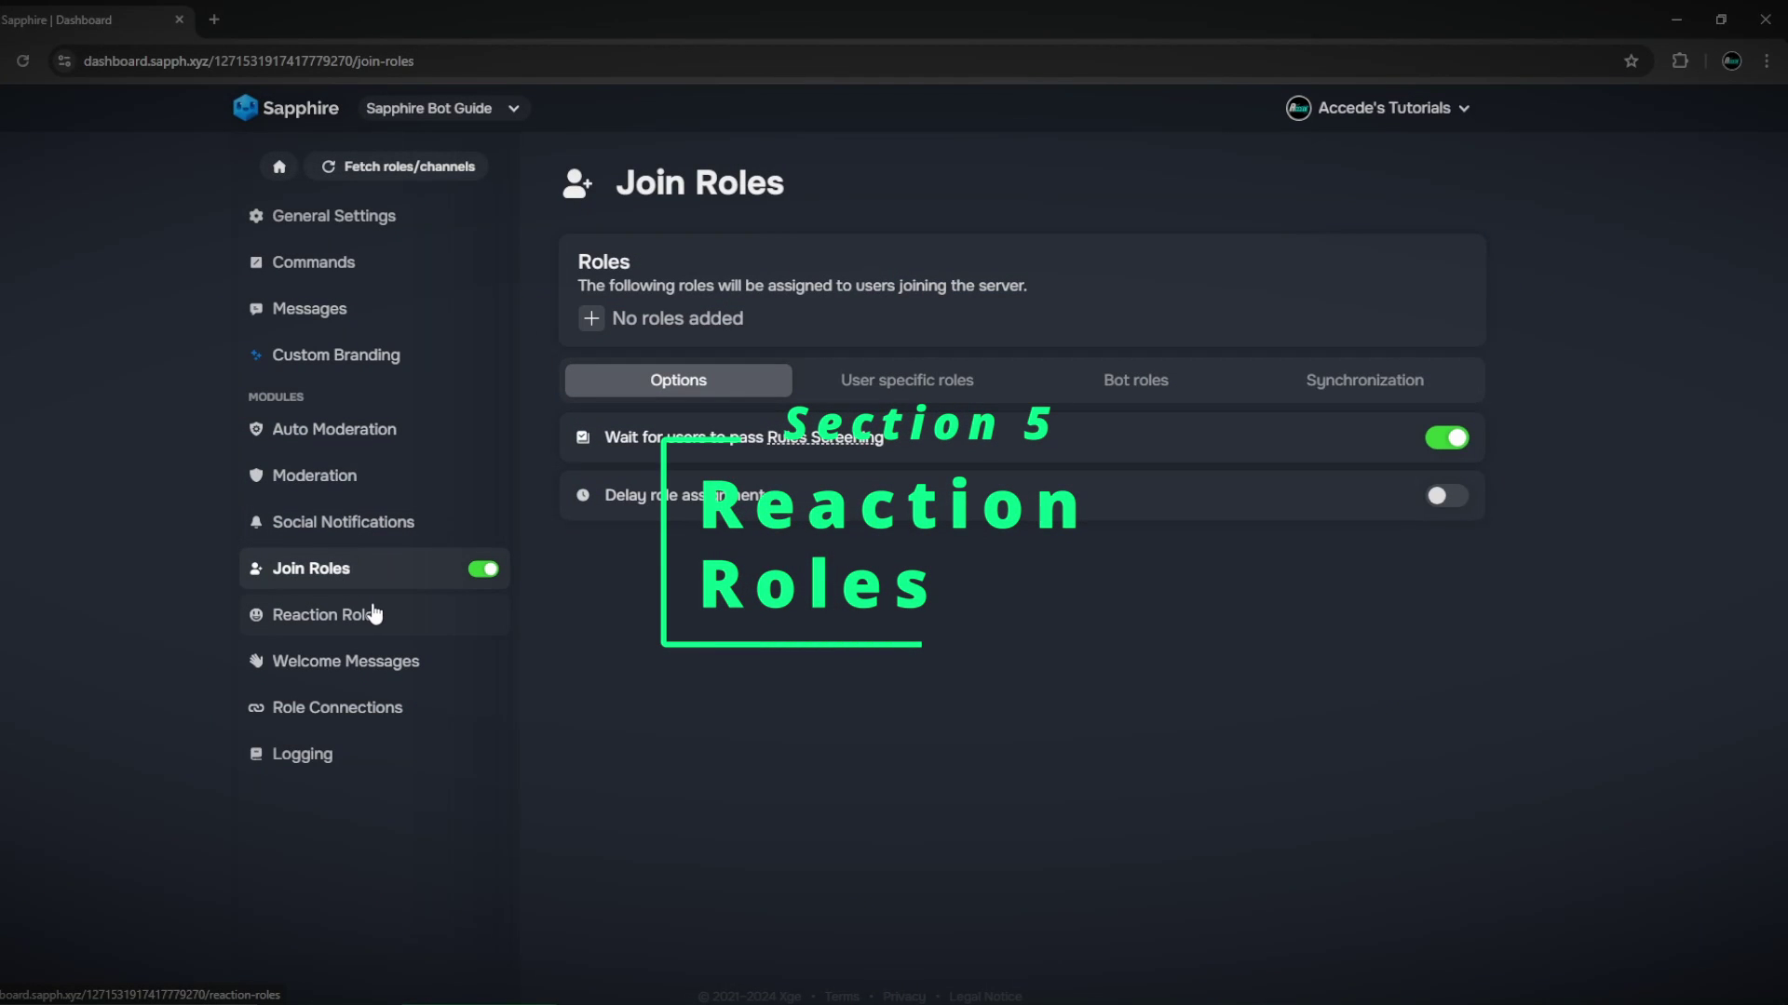
Start a new Sapphire-created reaction-roles message posted in #general
{"action": "left_click", "coordinate": [372, 615]}
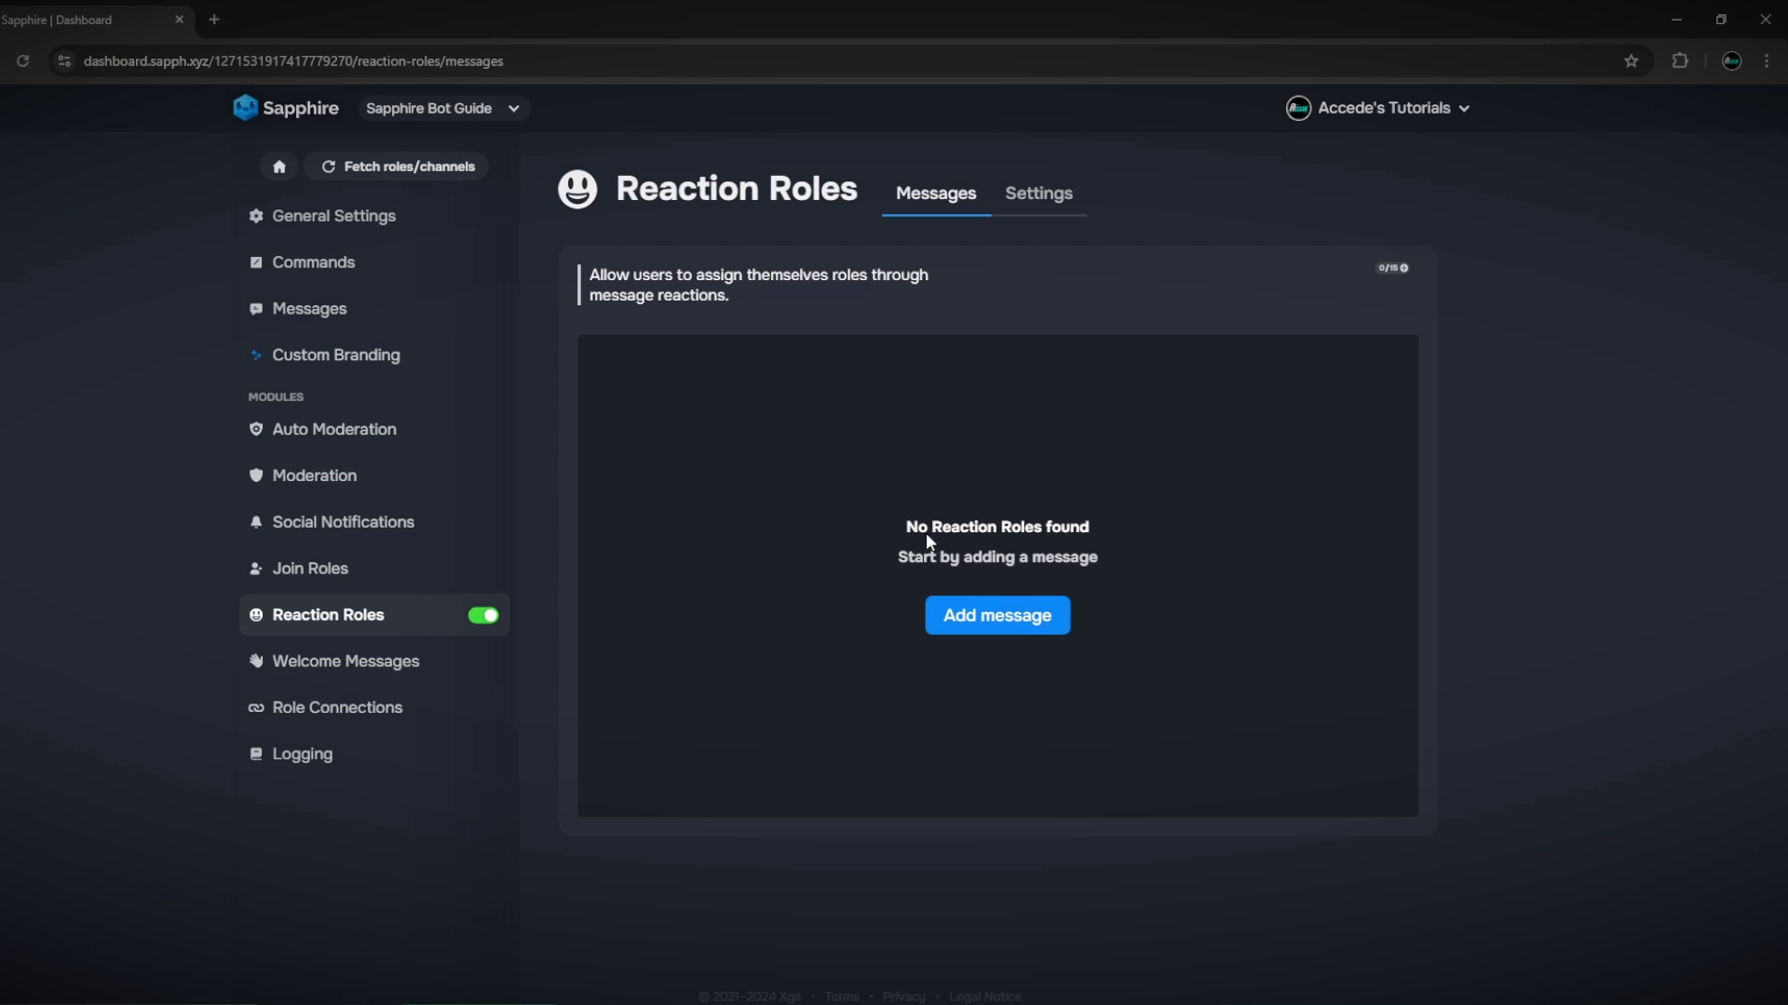
{"action": "left_click", "coordinate": [997, 619]}
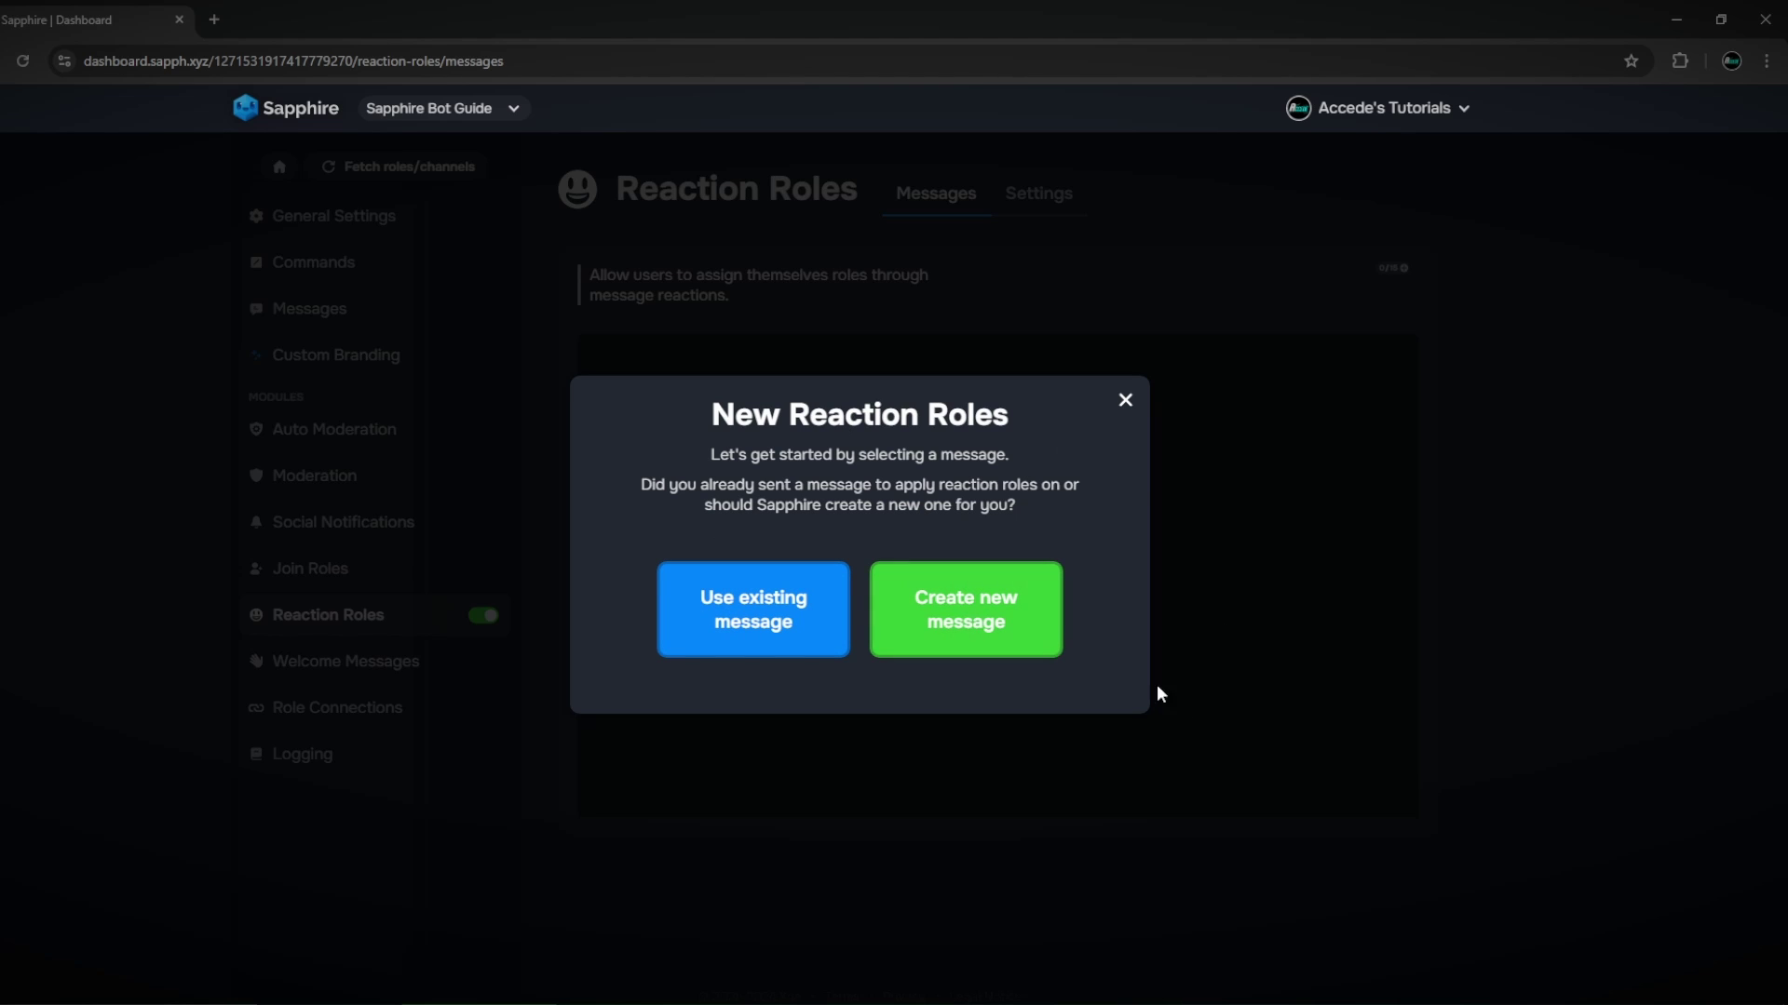
{"action": "left_click", "coordinate": [979, 613]}
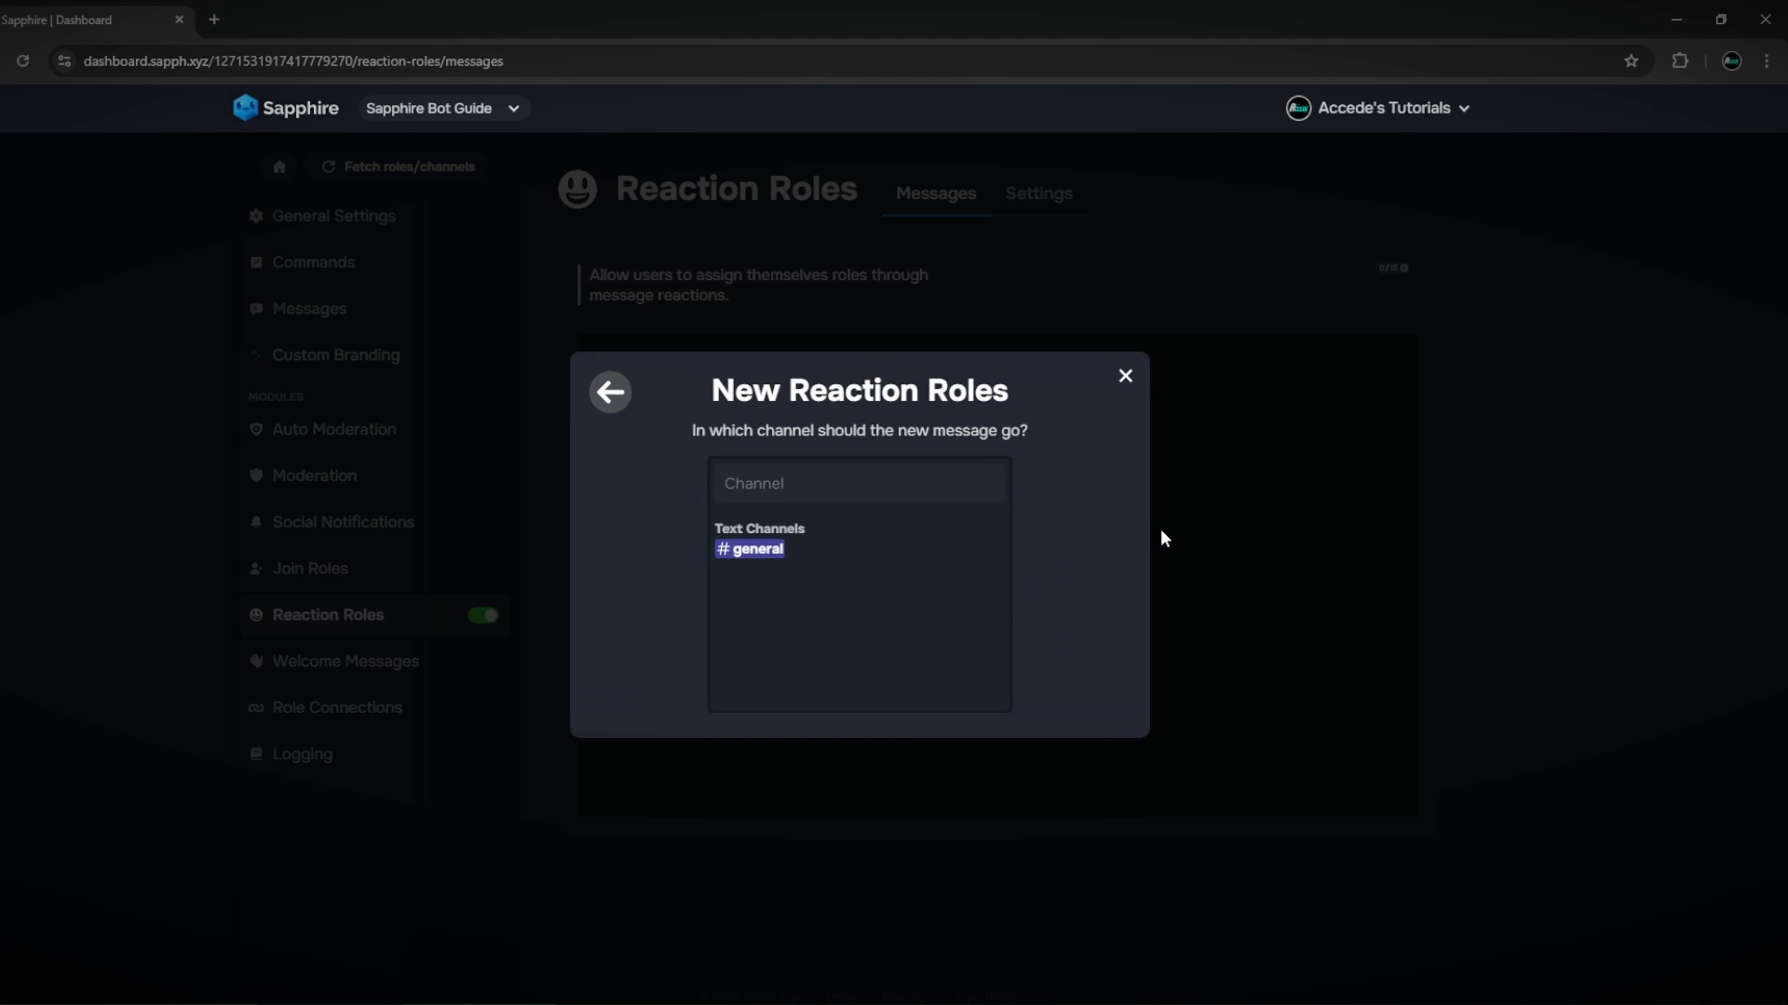
{"action": "left_click", "coordinate": [745, 551]}
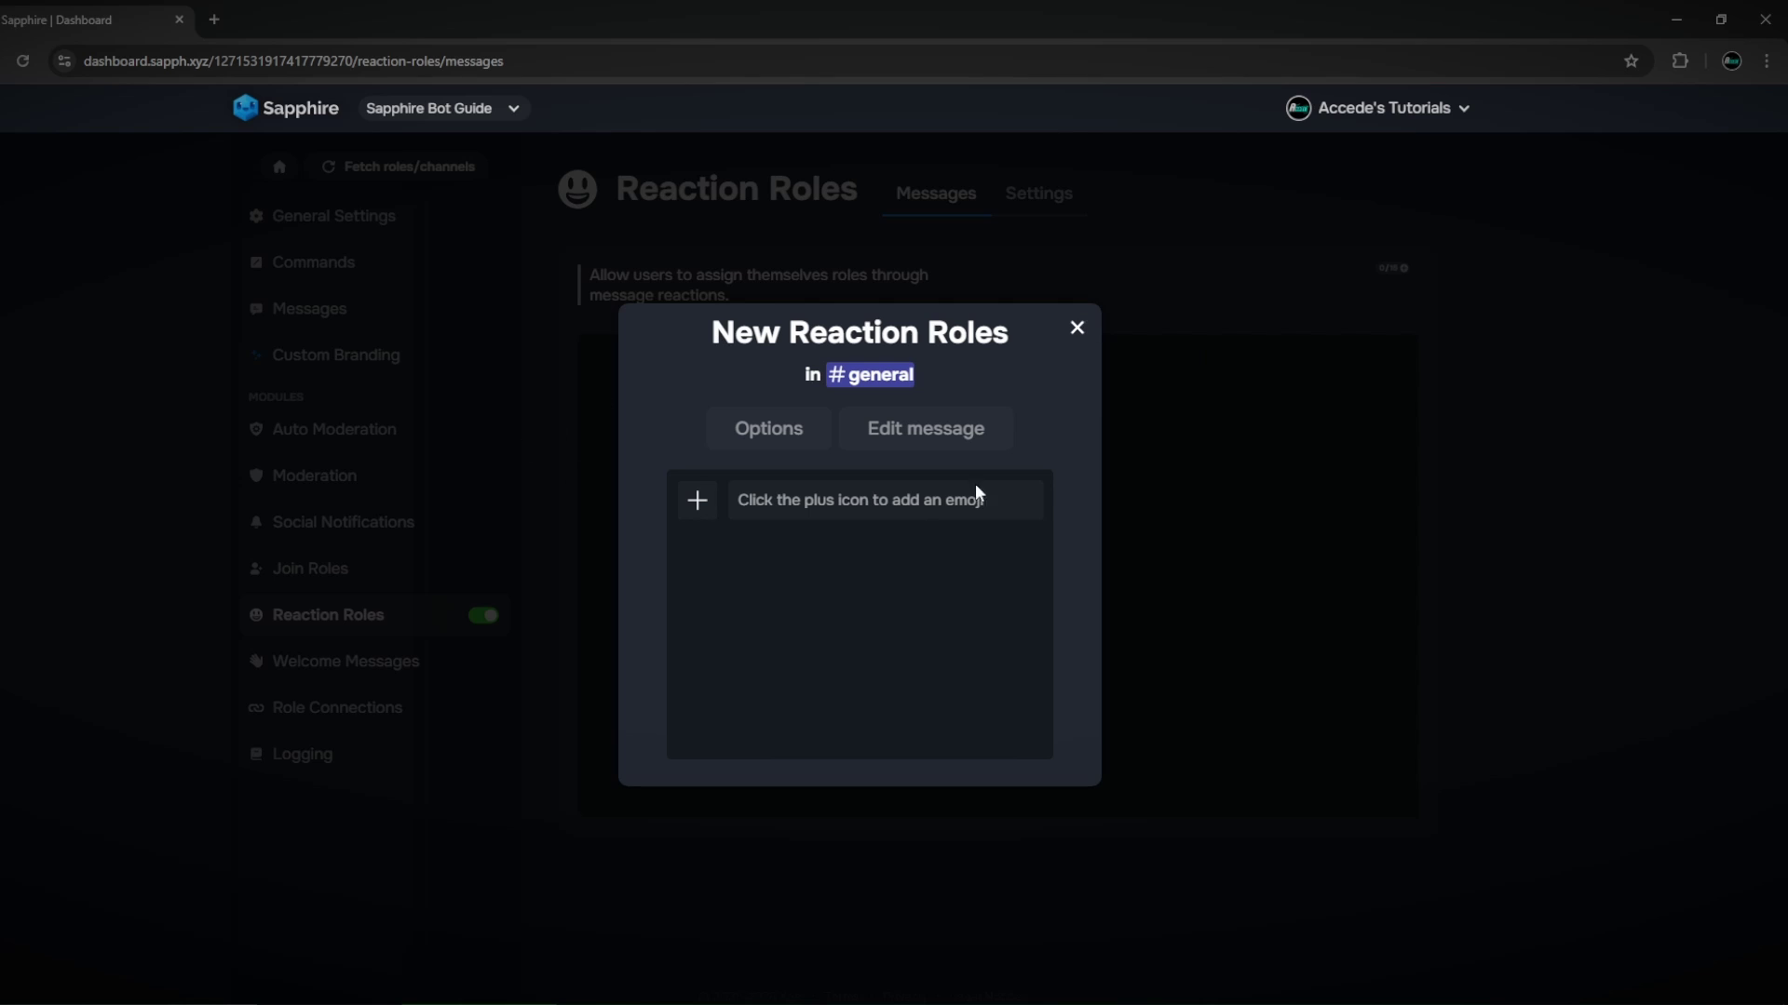
Map the innocent, smiling-face-with-hearts and rofl emojis to roles four, three and two, then edit the message
{"action": "left_click", "coordinate": [700, 503]}
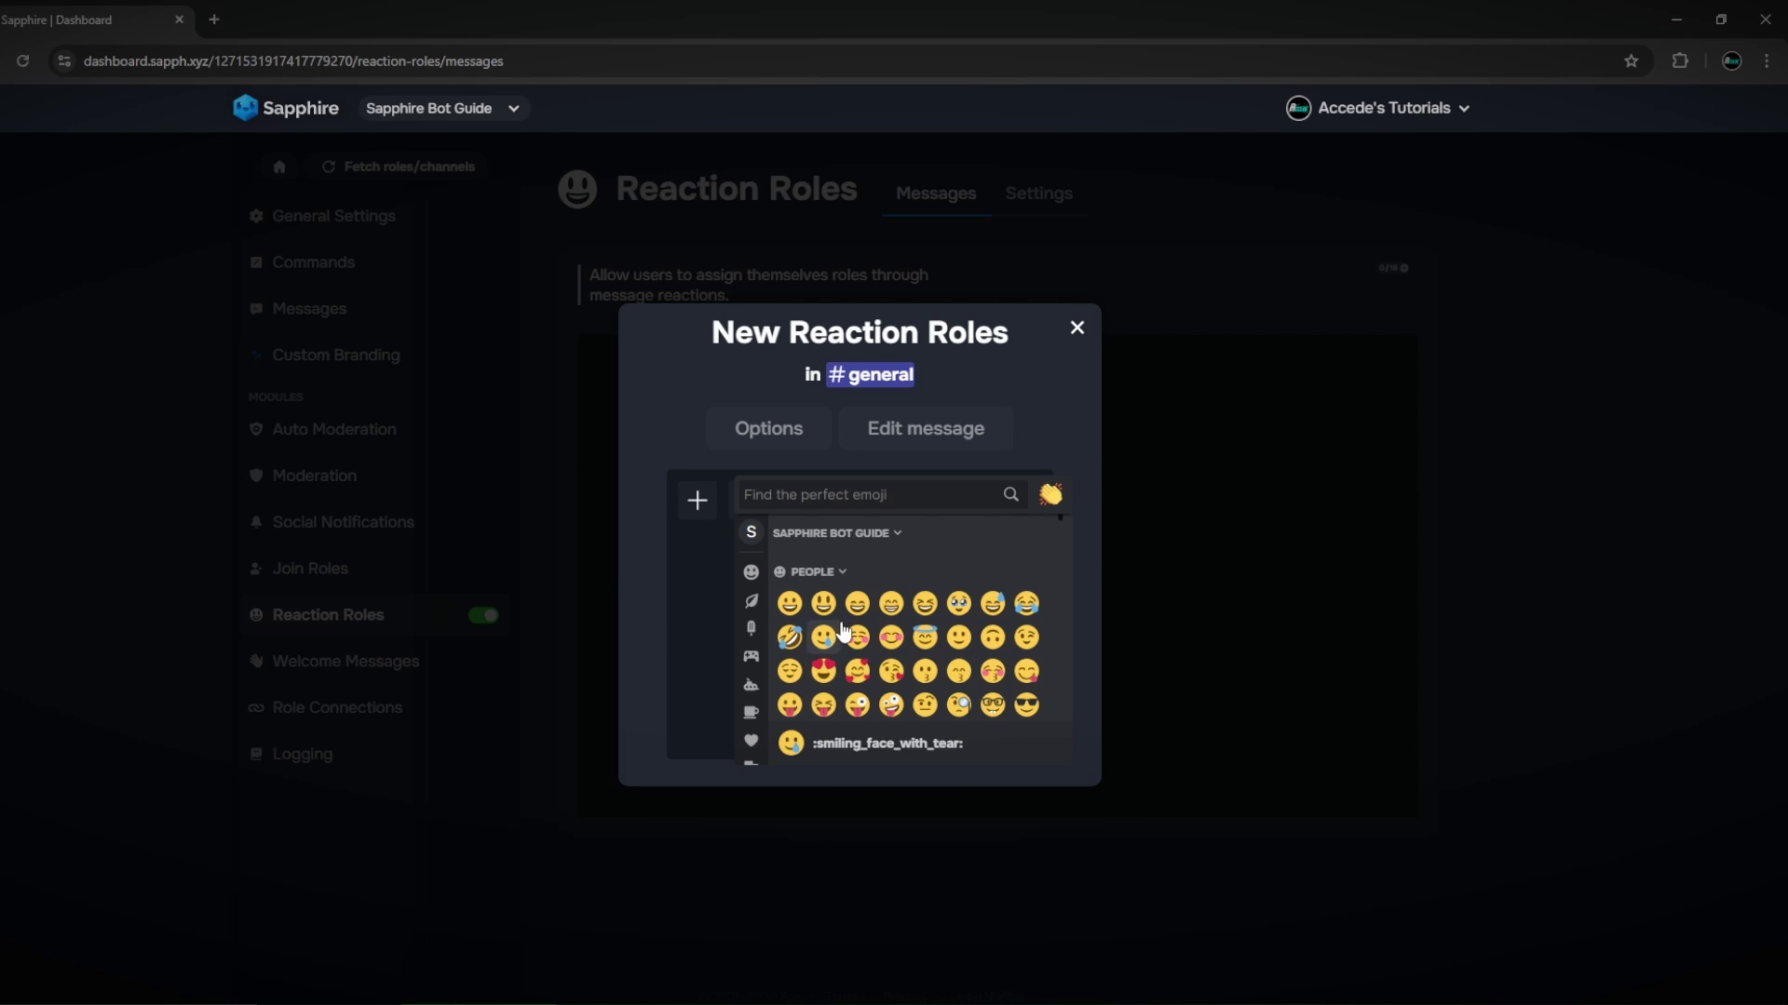
{"action": "left_click", "coordinate": [925, 641]}
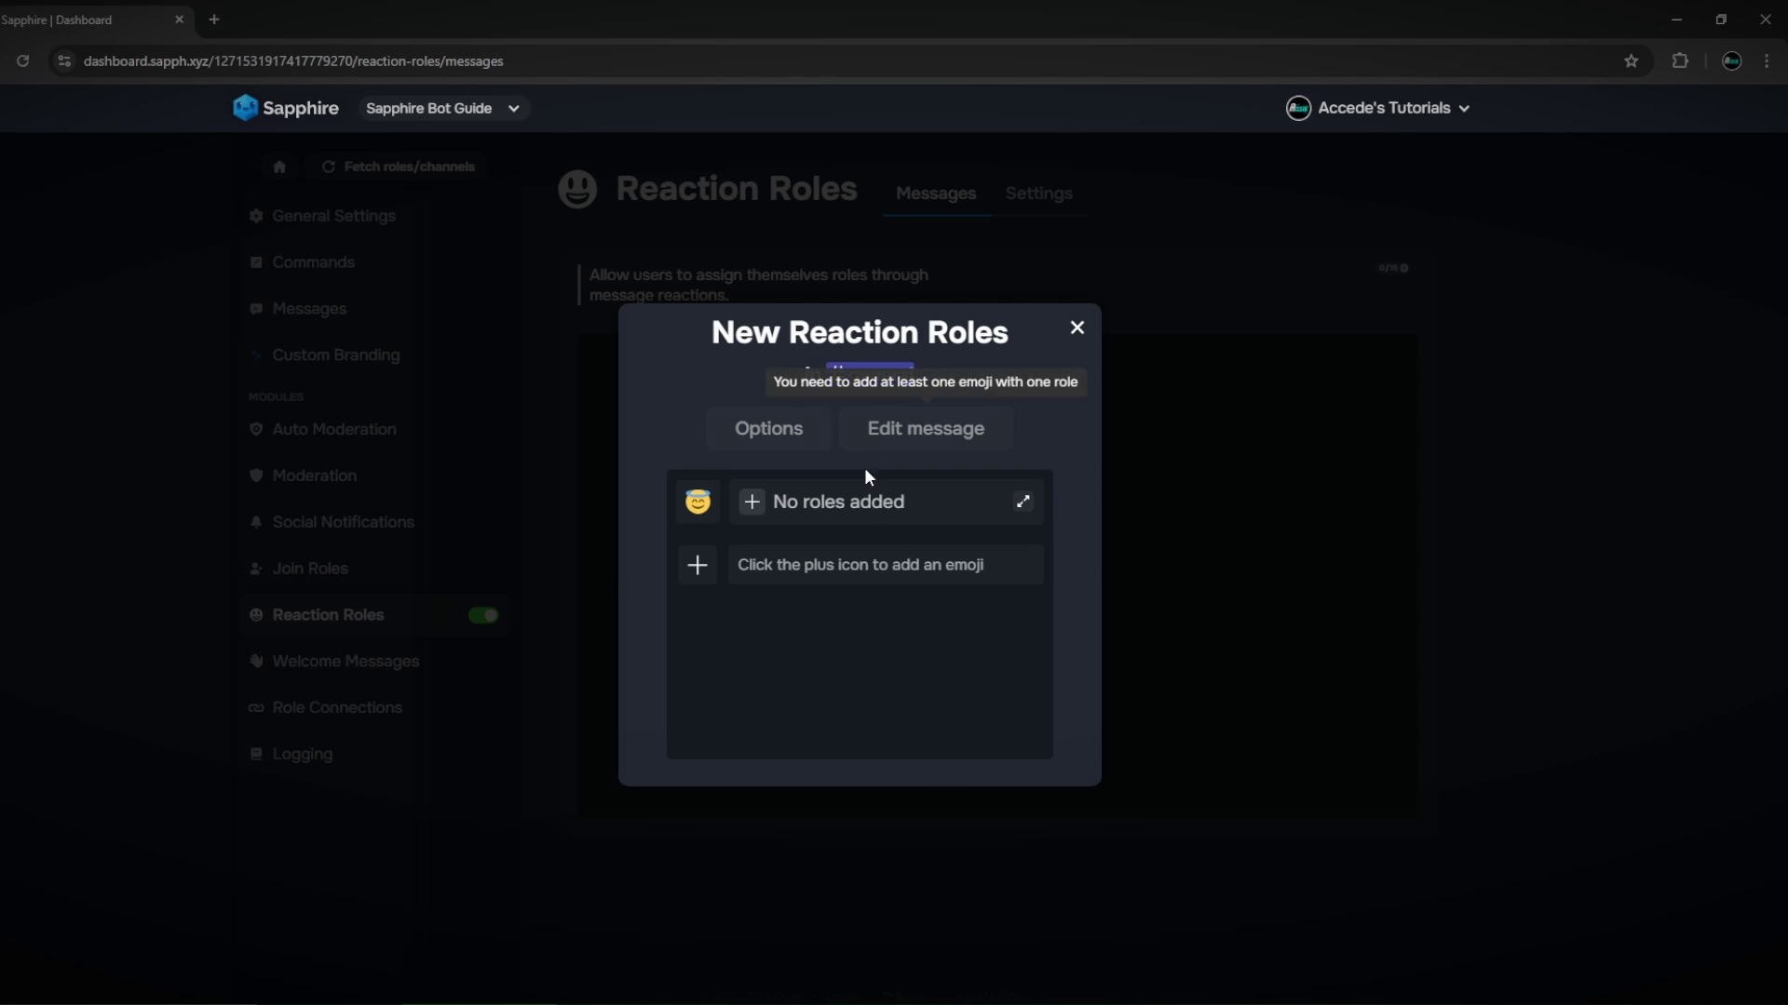
{"action": "left_click", "coordinate": [752, 502]}
{"action": "left_click", "coordinate": [700, 627]}
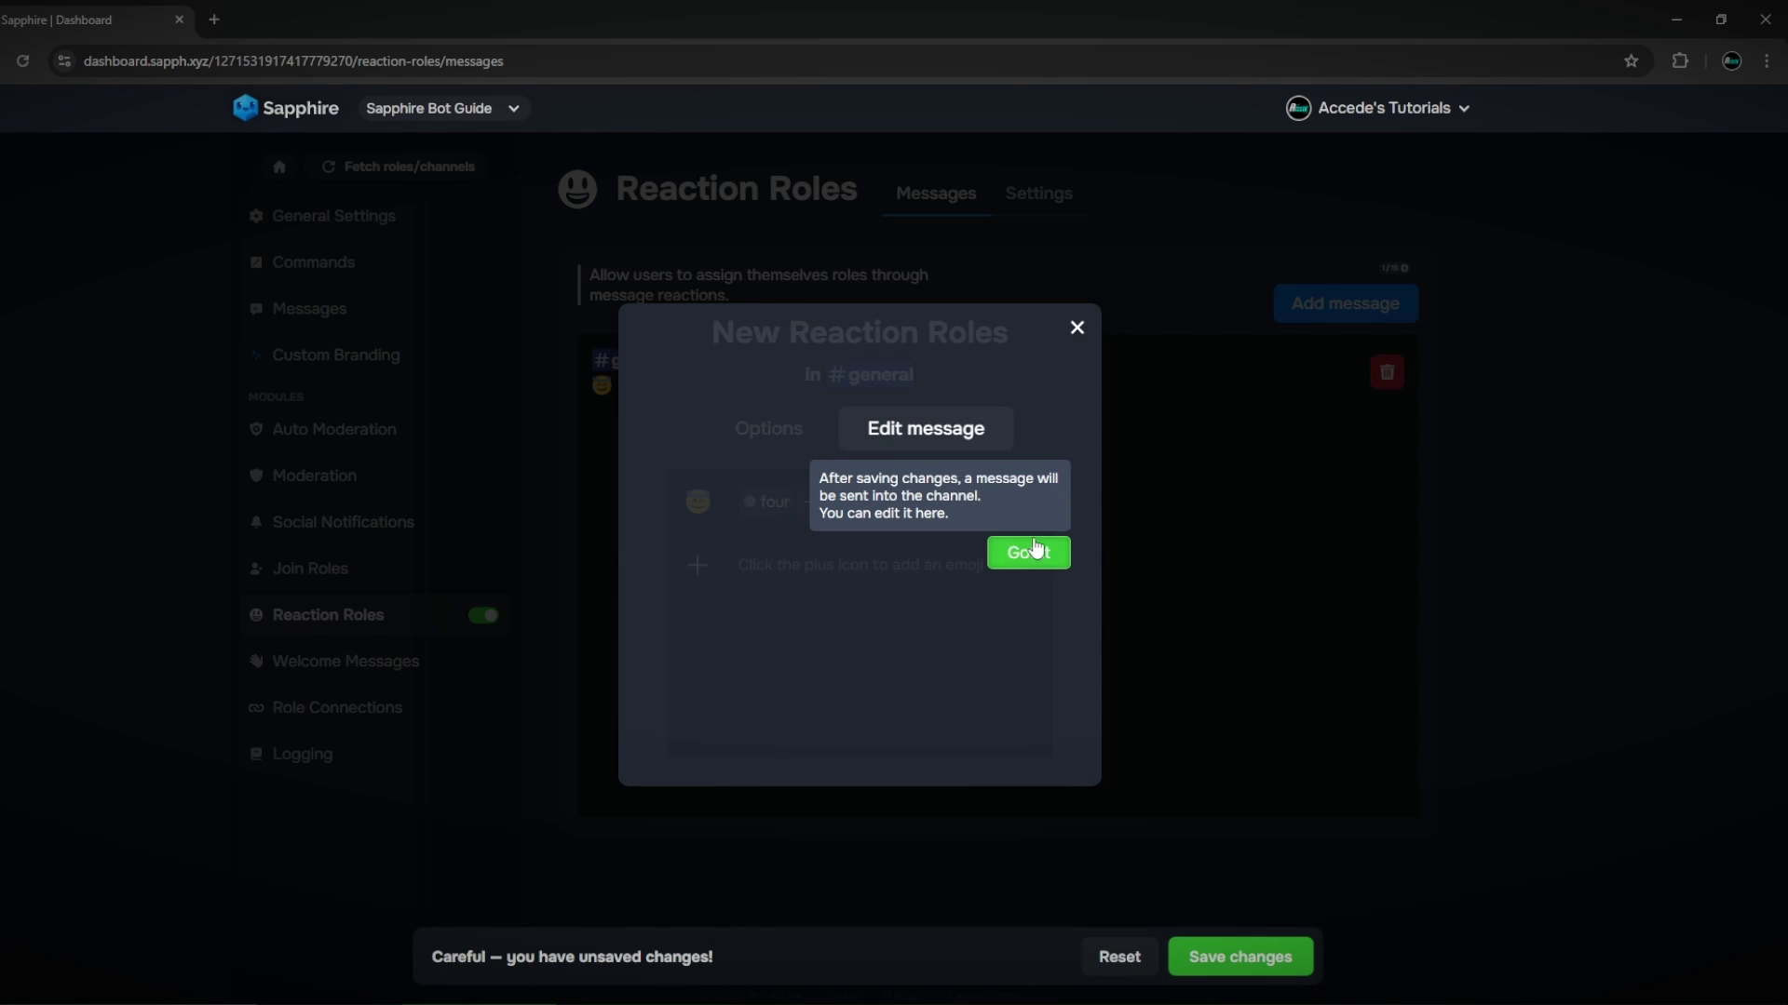
{"action": "left_click", "coordinate": [689, 570]}
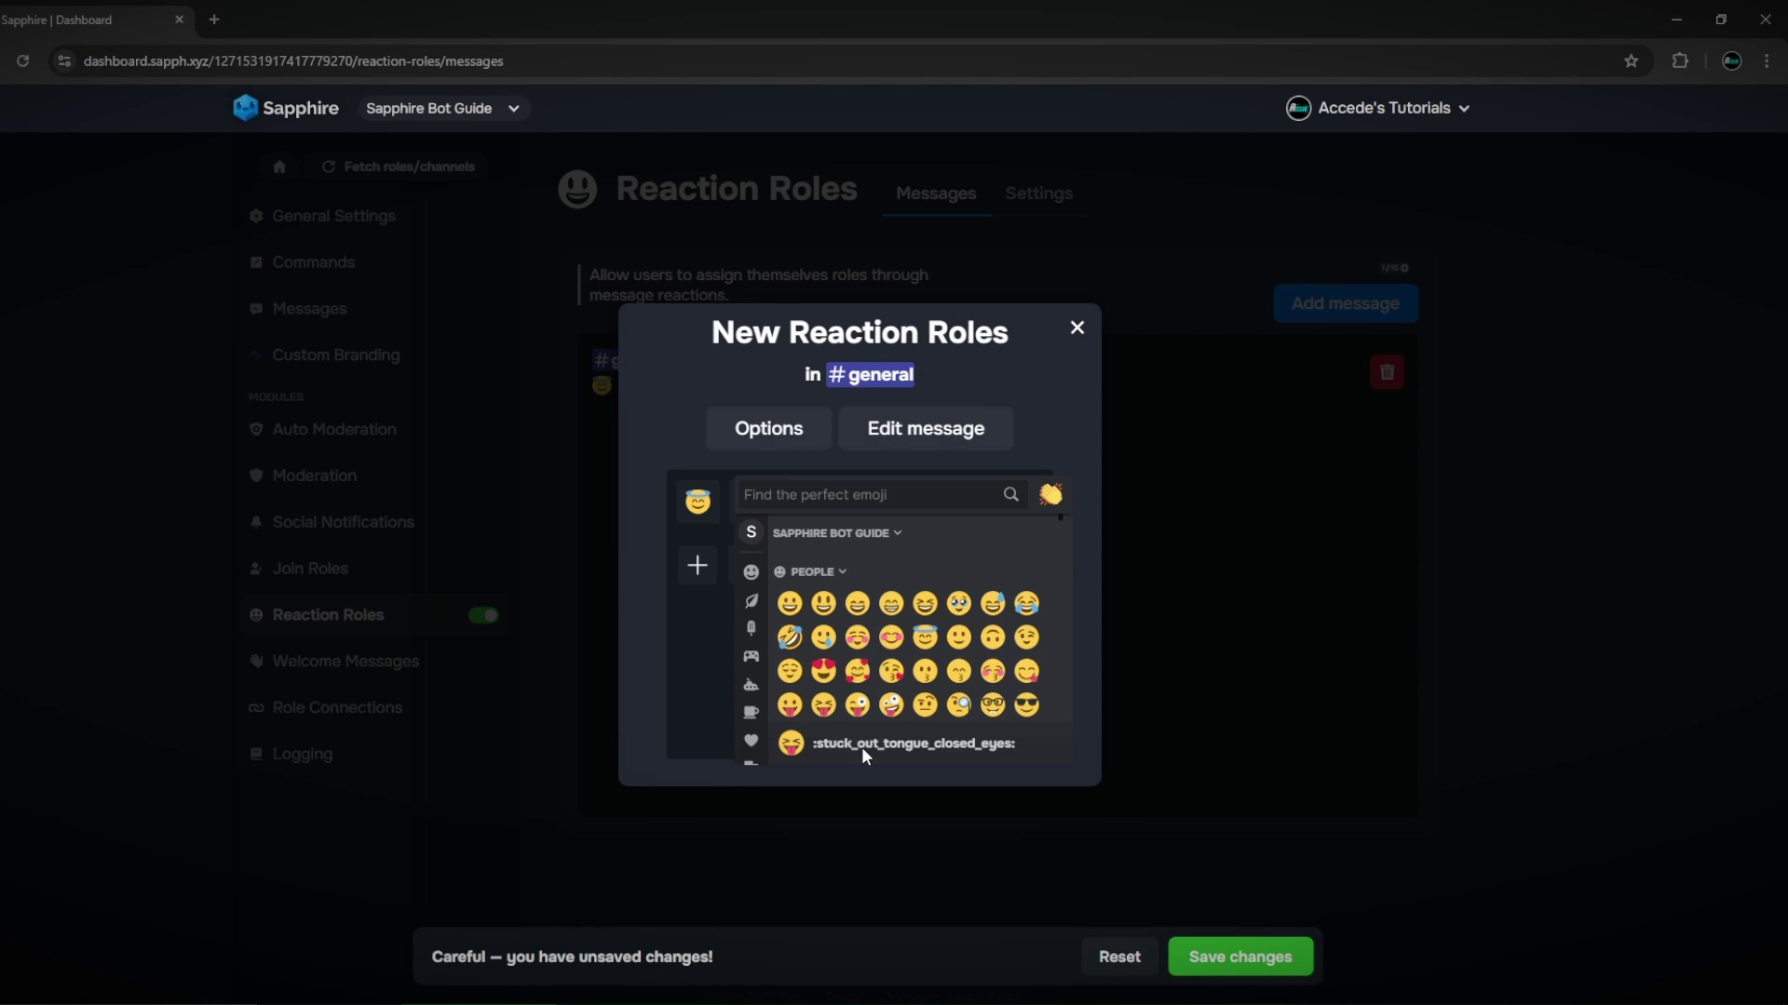
{"action": "left_click", "coordinate": [857, 671]}
{"action": "left_click", "coordinate": [751, 567]}
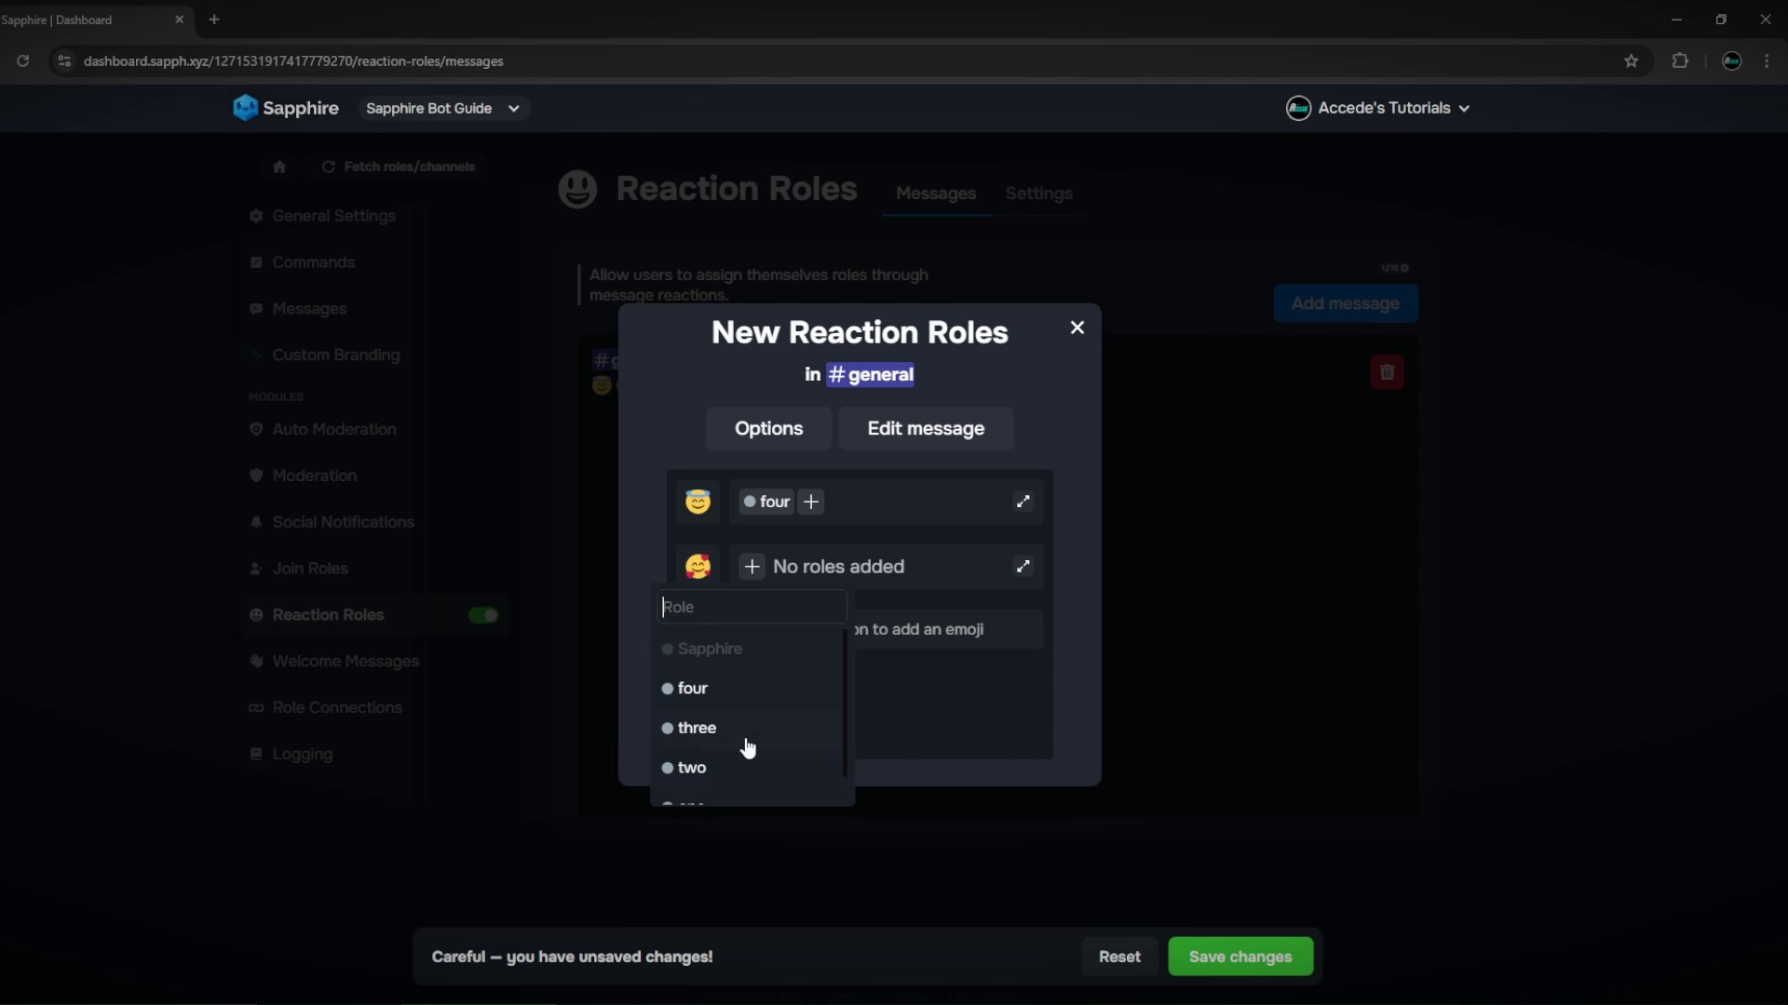
{"action": "left_click", "coordinate": [728, 741]}
{"action": "left_click", "coordinate": [700, 630]}
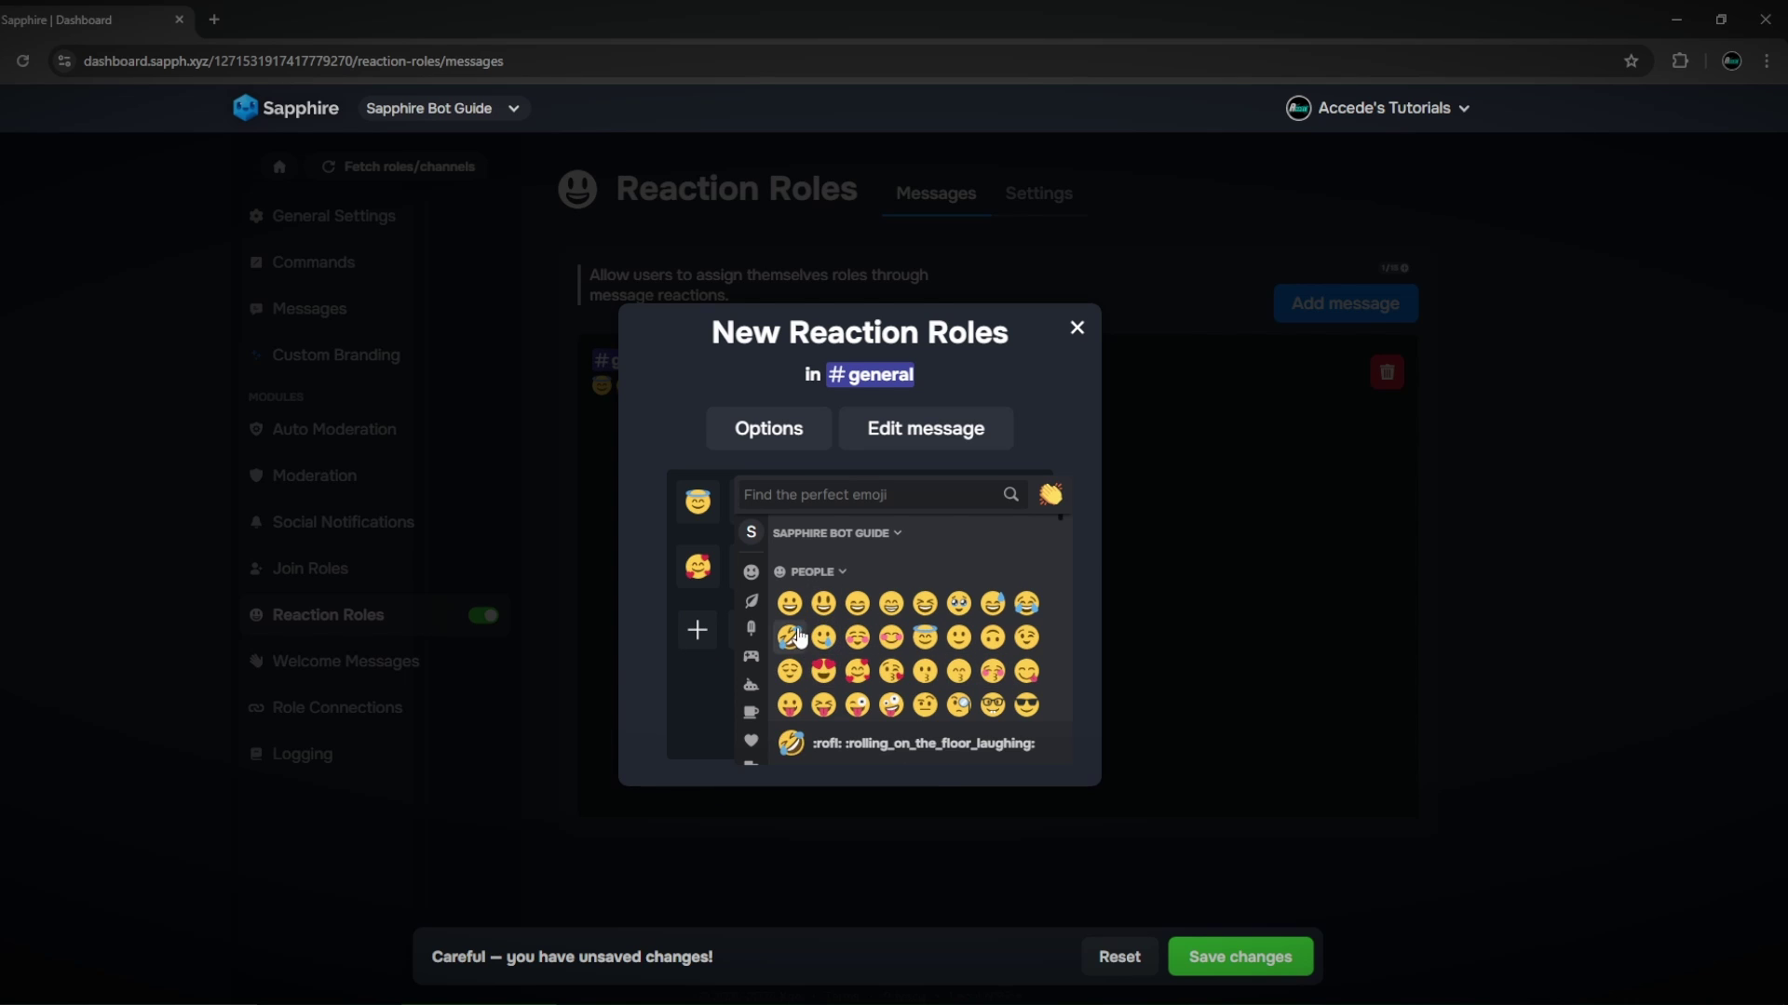
{"action": "left_click", "coordinate": [790, 631]}
{"action": "left_click", "coordinate": [753, 633]}
{"action": "left_click", "coordinate": [703, 834]}
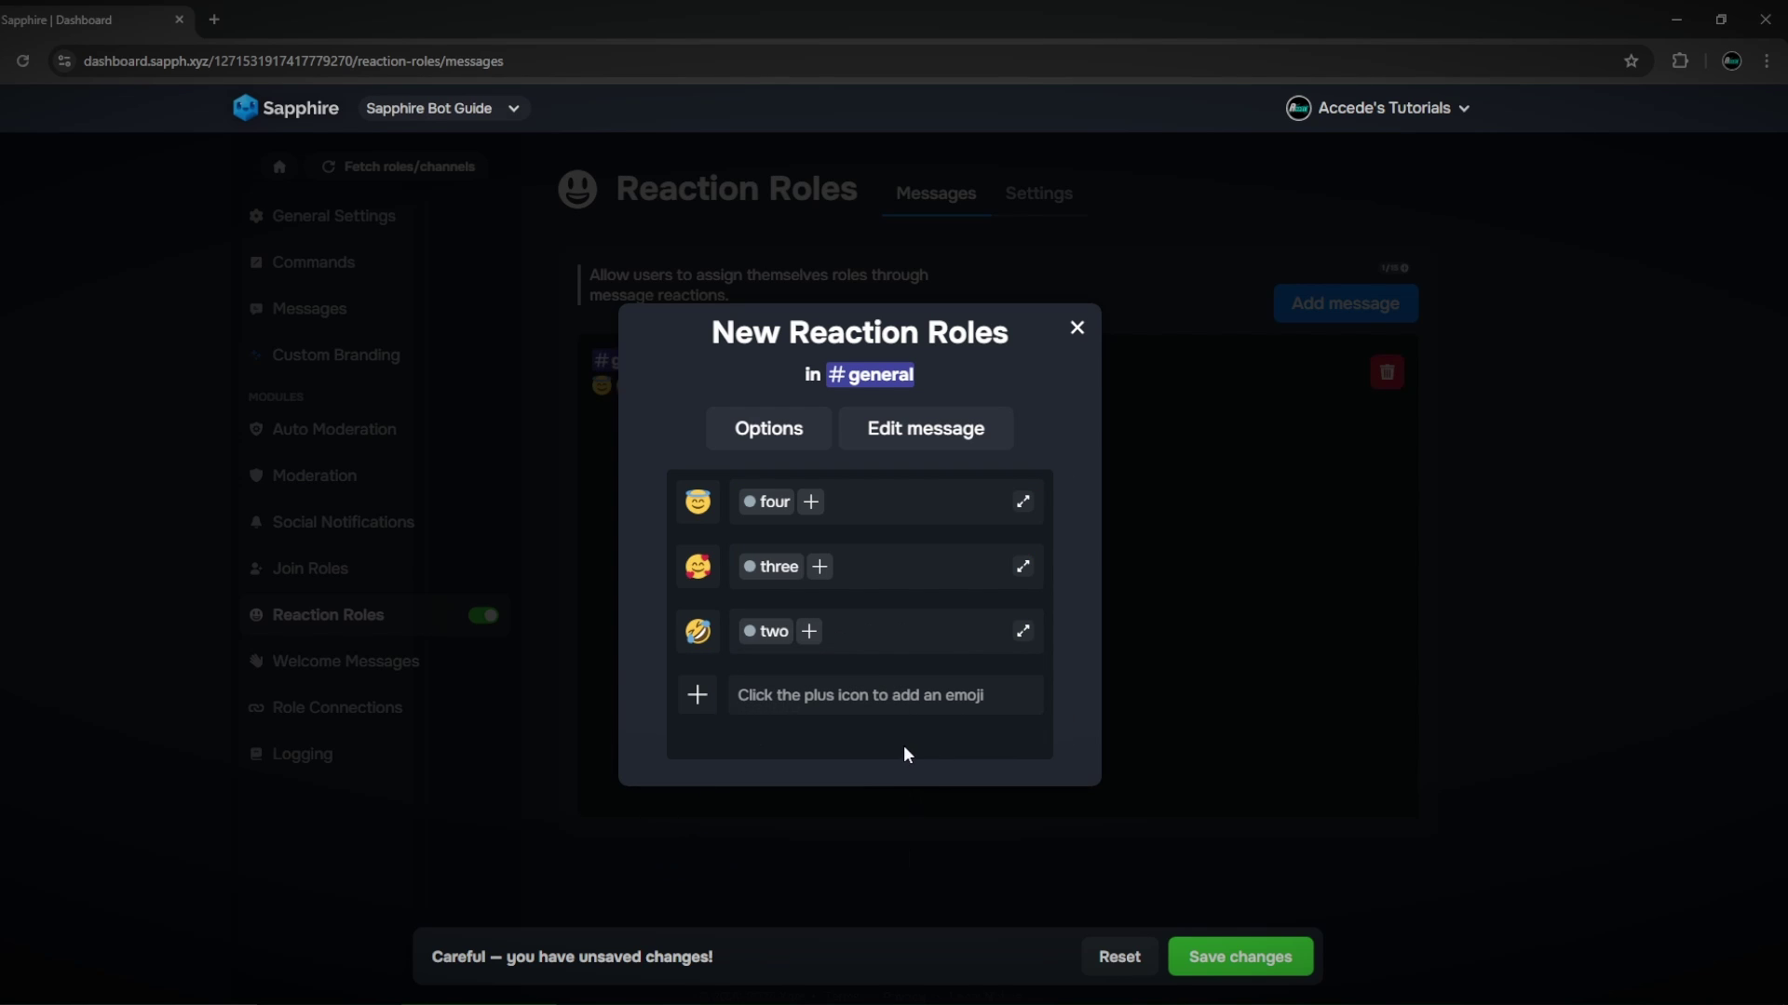
{"action": "left_click", "coordinate": [921, 433]}
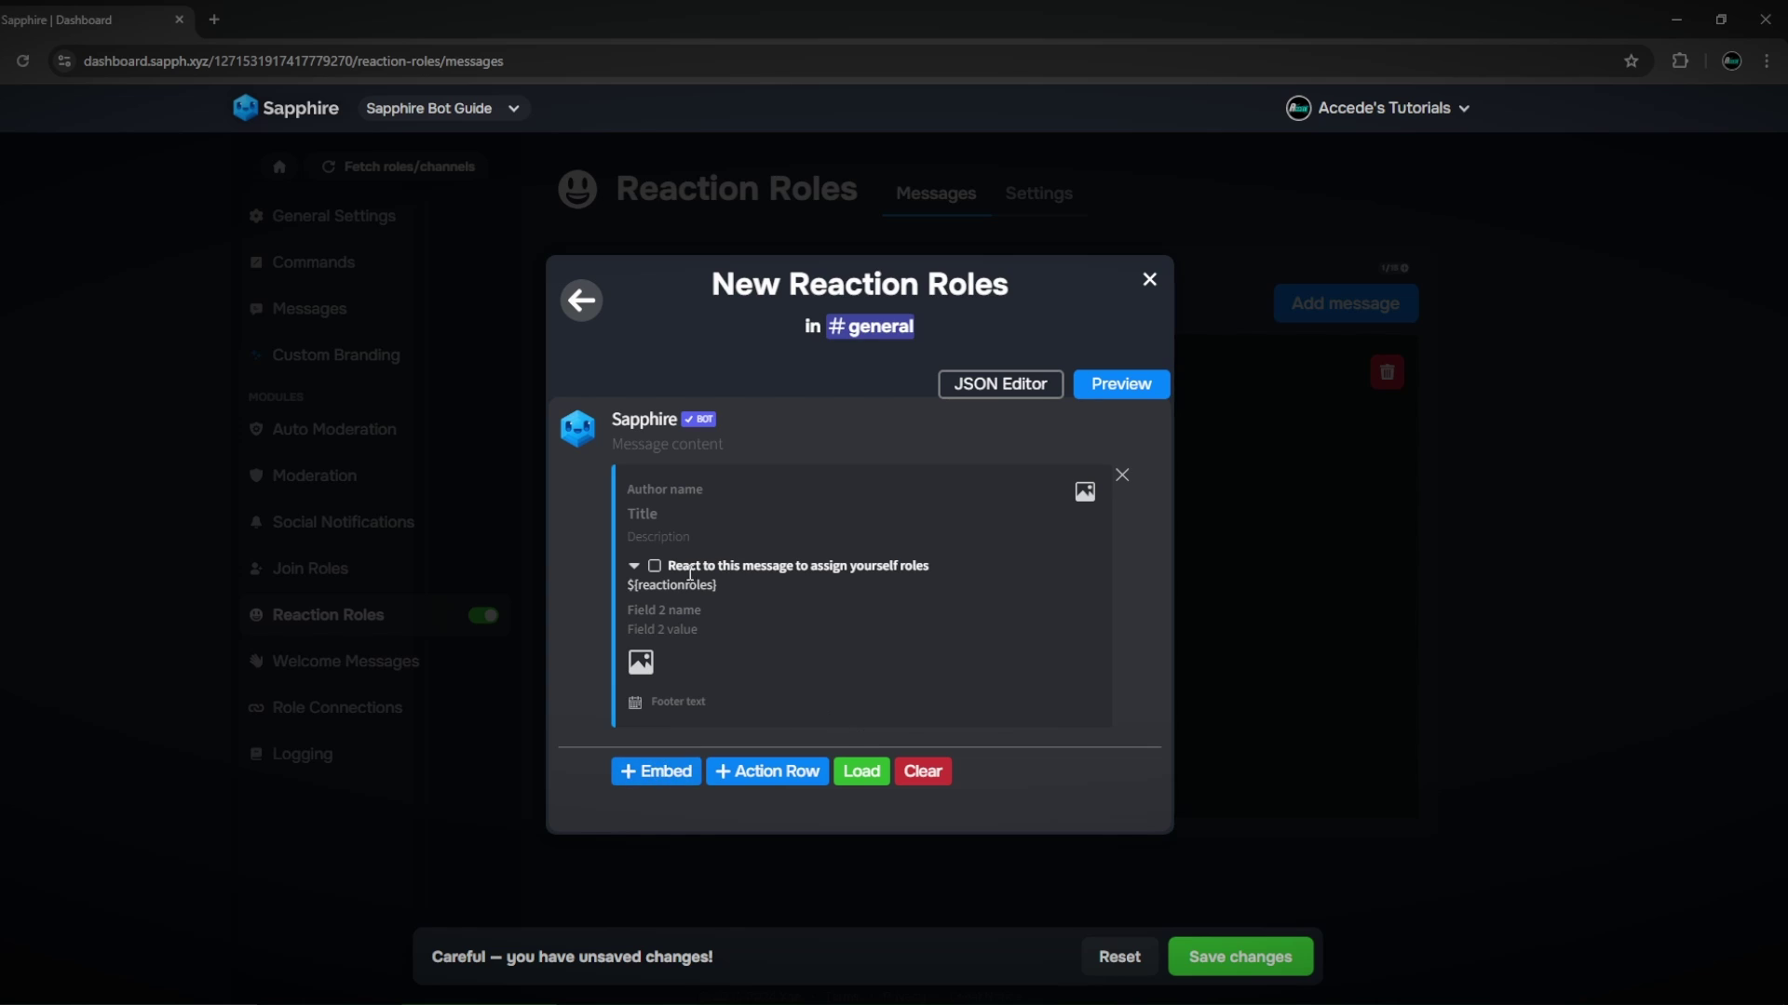
Add a second embed and an action row to the message, then remove both again
{"action": "left_click", "coordinate": [656, 772]}
{"action": "left_click", "coordinate": [1087, 552]}
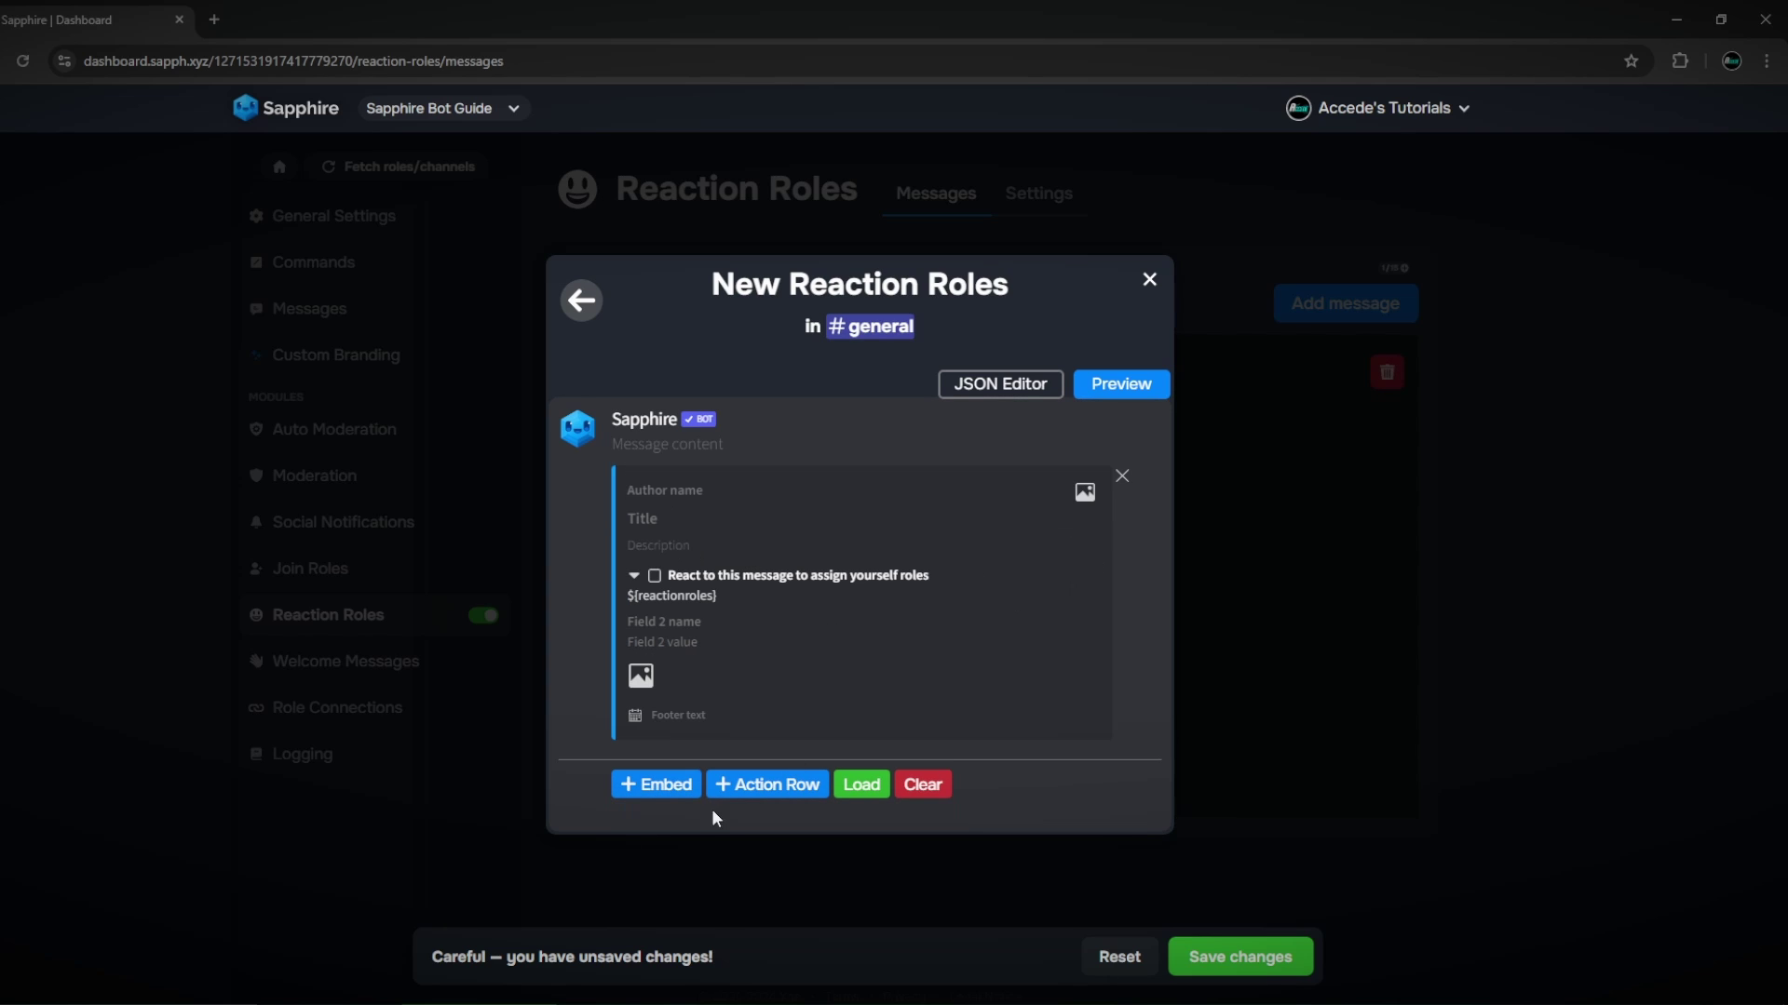
{"action": "left_click", "coordinate": [766, 785]}
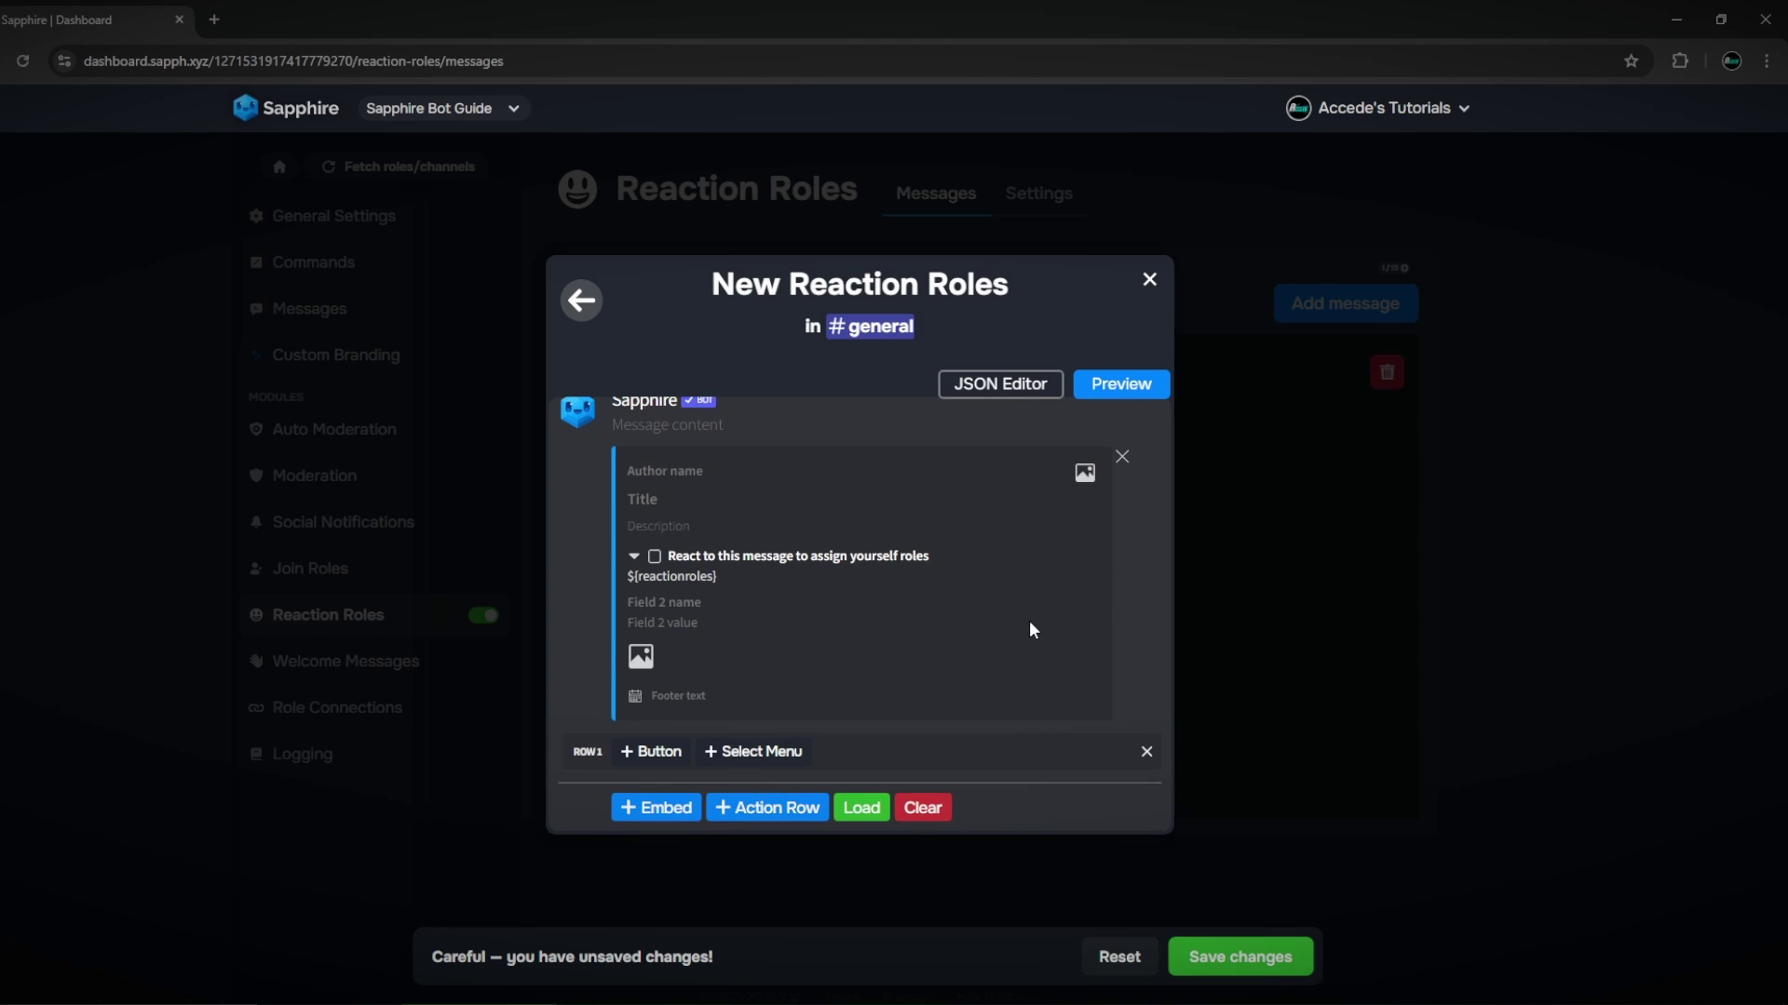
{"action": "left_click", "coordinate": [1146, 751]}
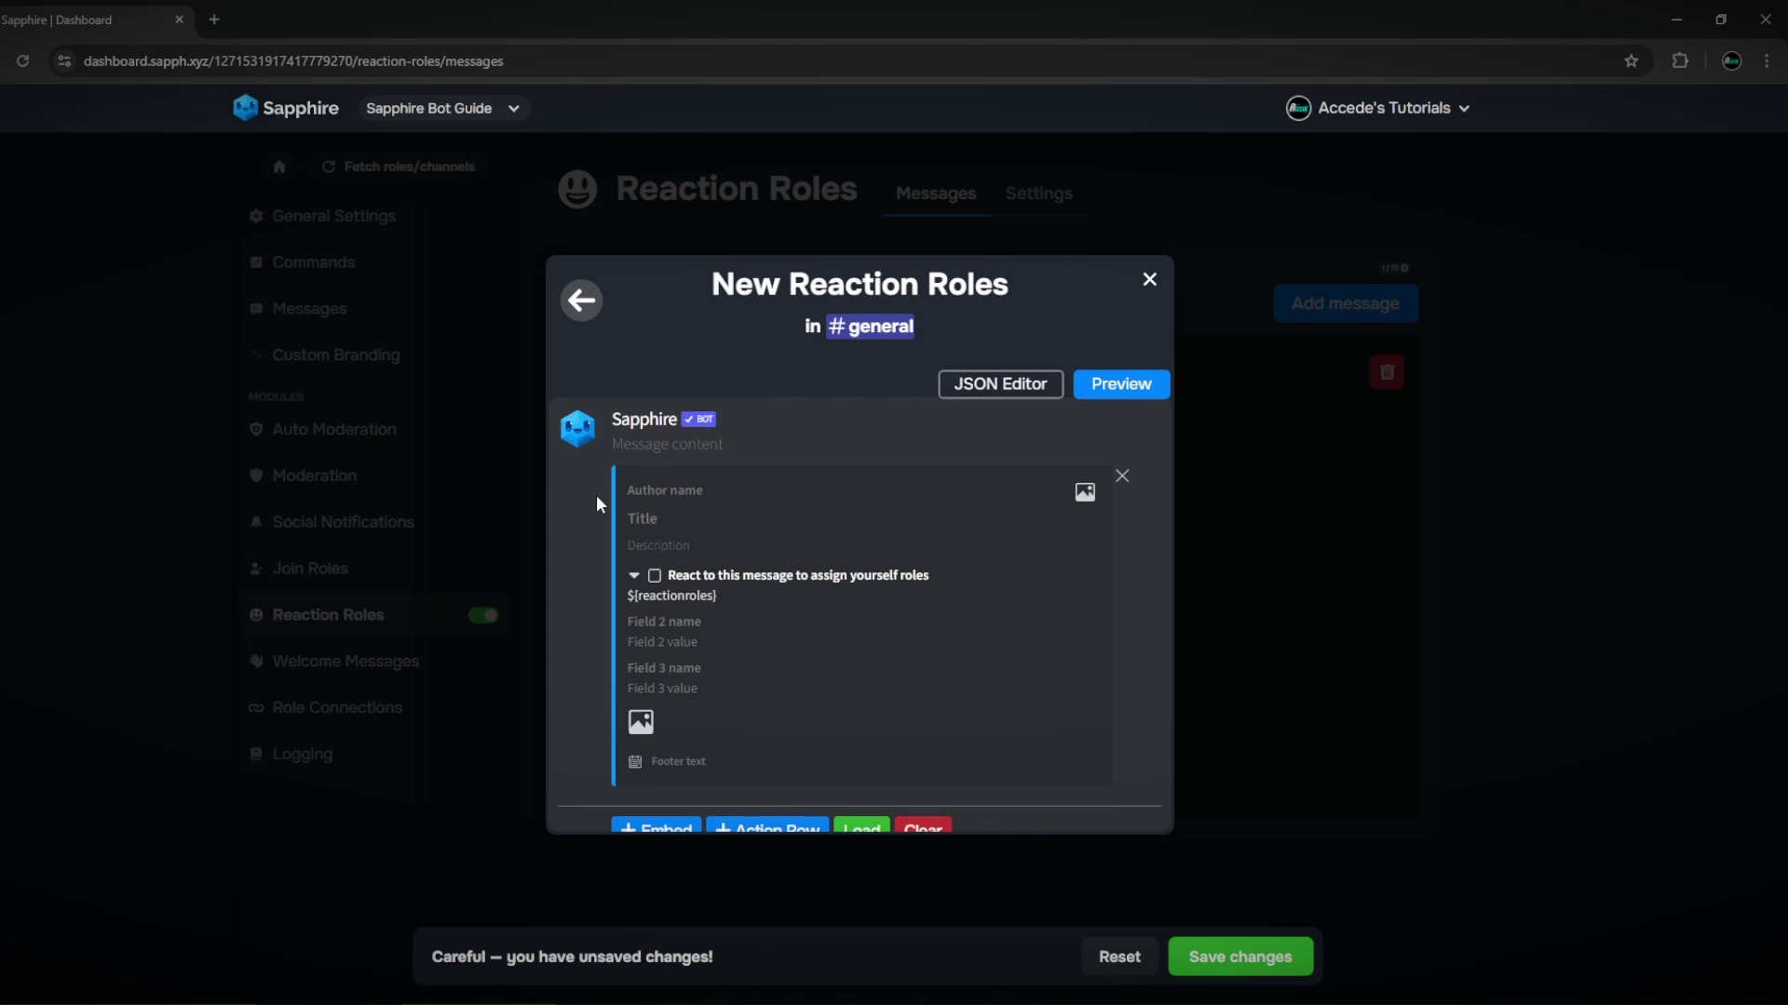
Give the embed an author name, the title 'Which Number?' and the description 'Choose a number.'
{"action": "left_click", "coordinate": [685, 494]}
{"action": "type", "text": "Accede"}
{"action": "type", "text": "Wh"}
{"action": "type", "text": "ich Number?"}
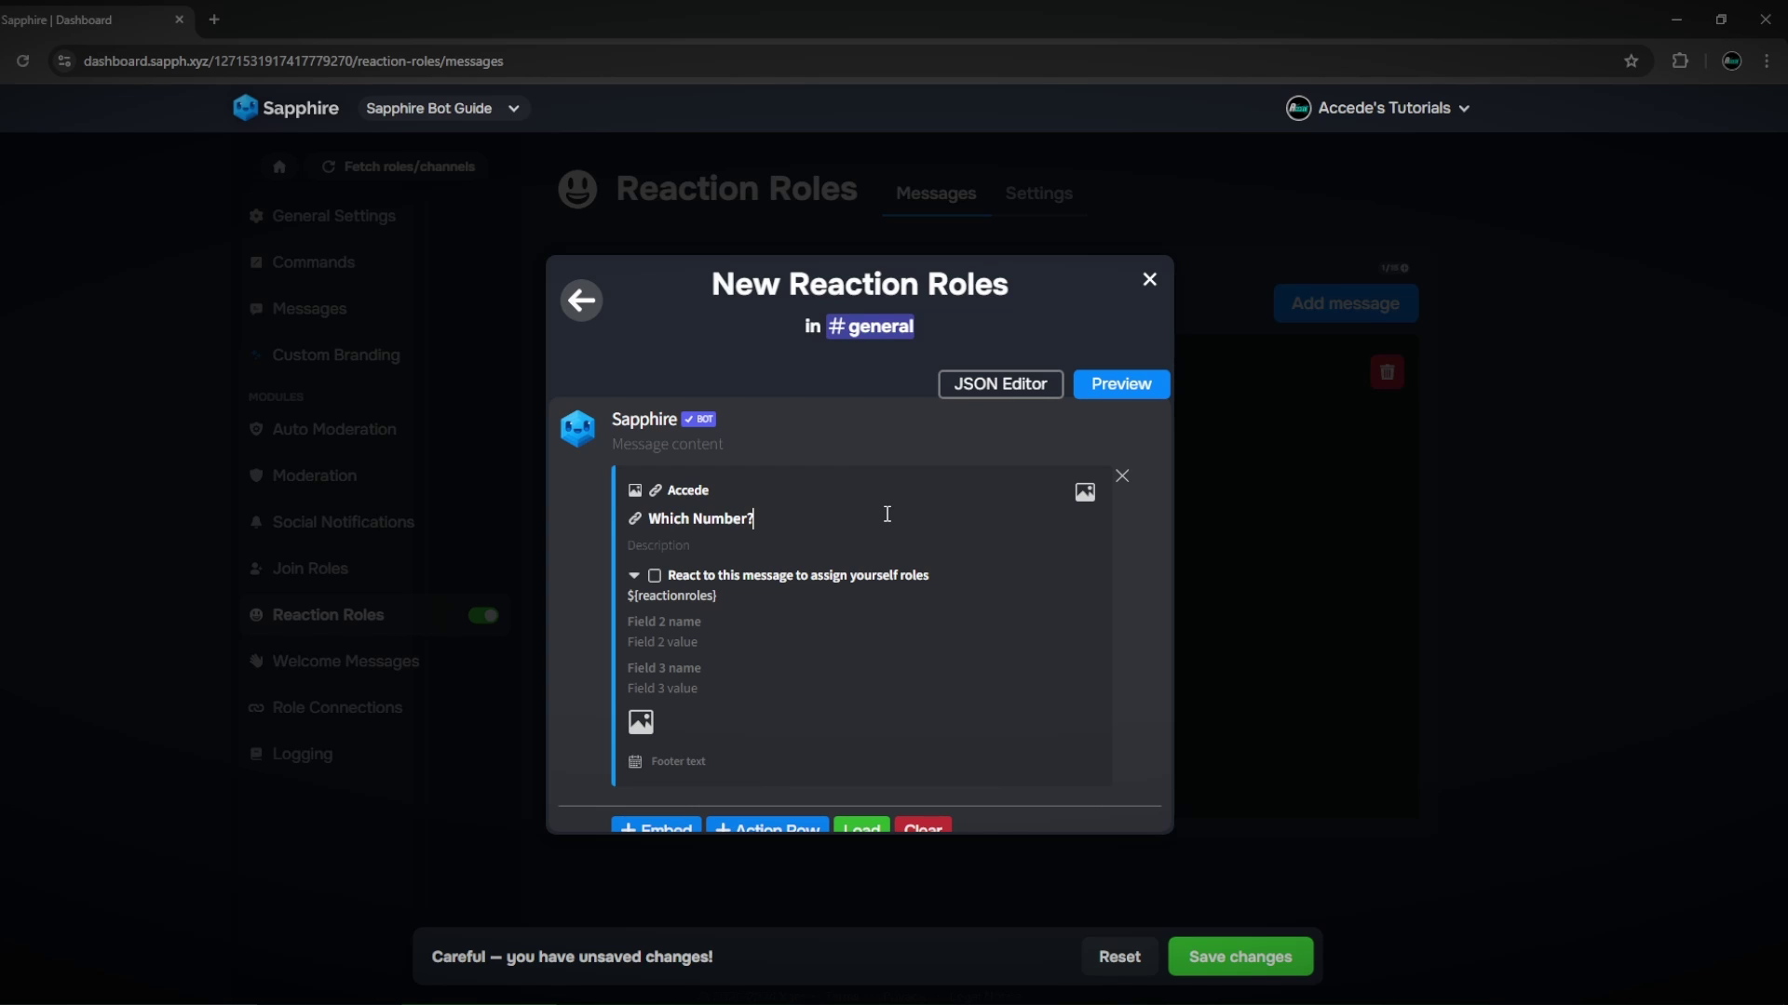
{"action": "left_click", "coordinate": [676, 540]}
{"action": "type", "text": "Choose a number."}
{"action": "left_click", "coordinate": [713, 615]}
{"action": "left_click_drag", "start_coordinate": [676, 582], "coordinate": [645, 621]}
{"action": "left_click", "coordinate": [683, 596]}
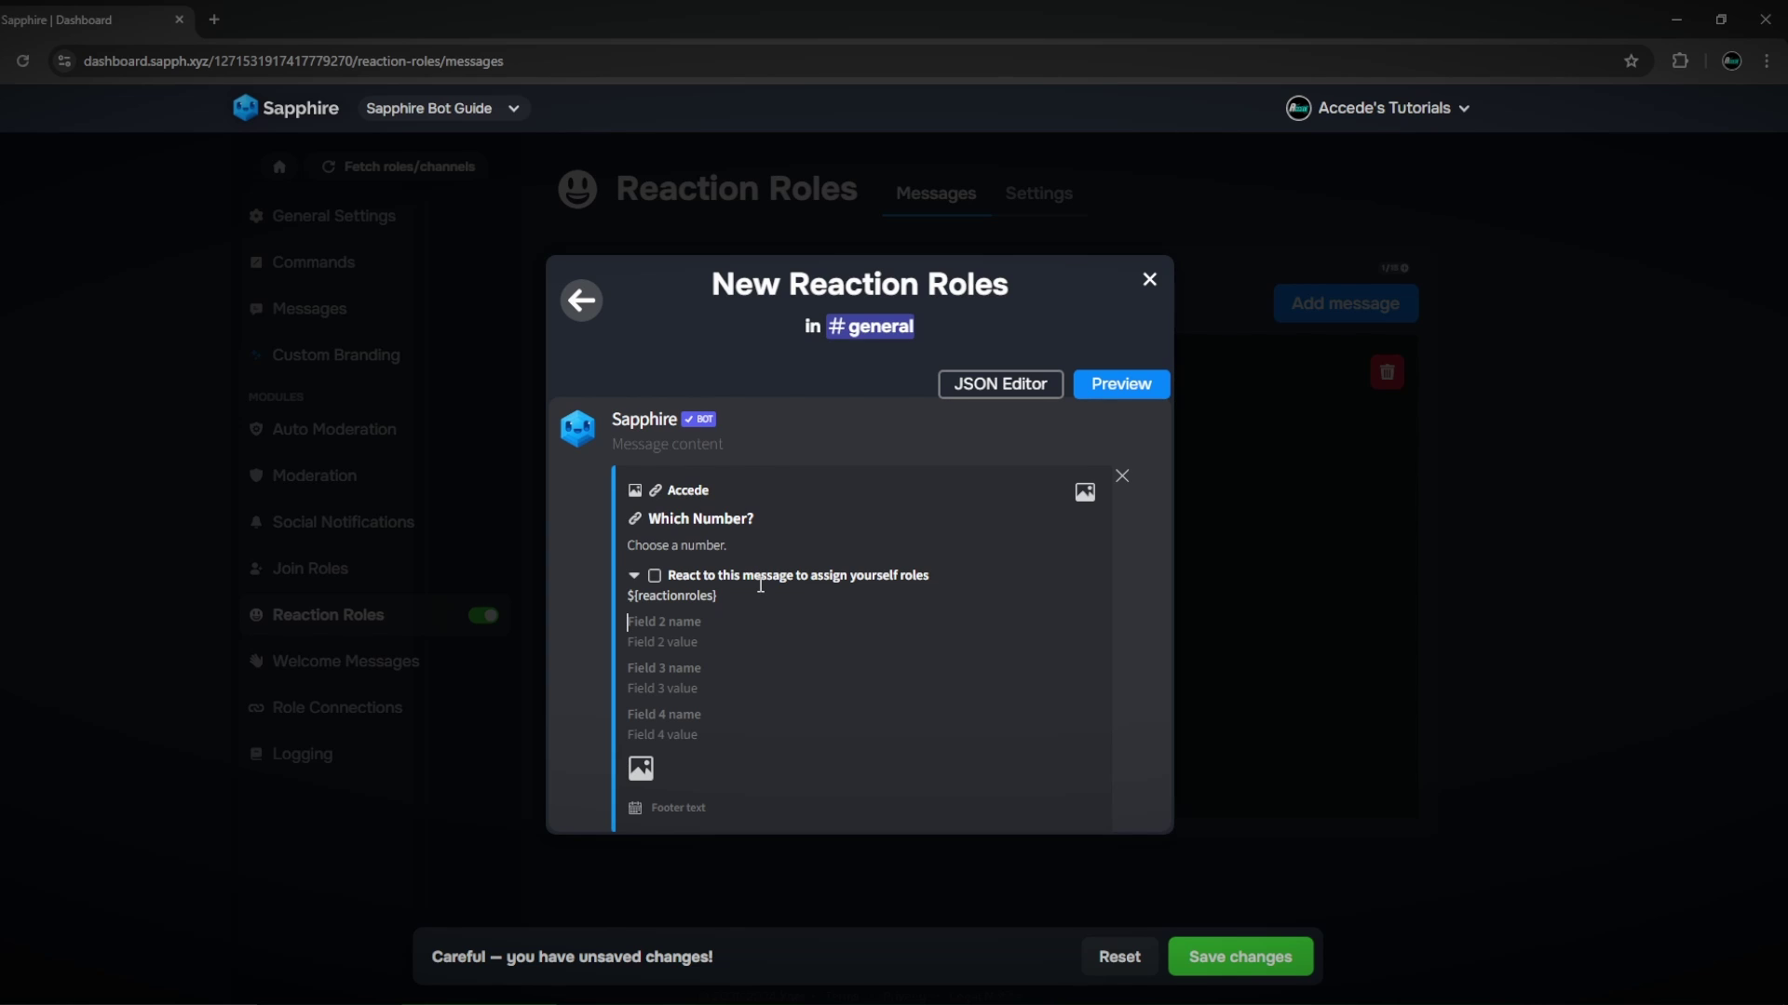
Name the embed fields with an emoji plus 'four', then 'three', 'two' and 'one'
{"action": "key", "text": "super+period"}
{"action": "key", "text": "Right"}
{"action": "key", "text": "Right"}
{"action": "key", "text": "Return"}
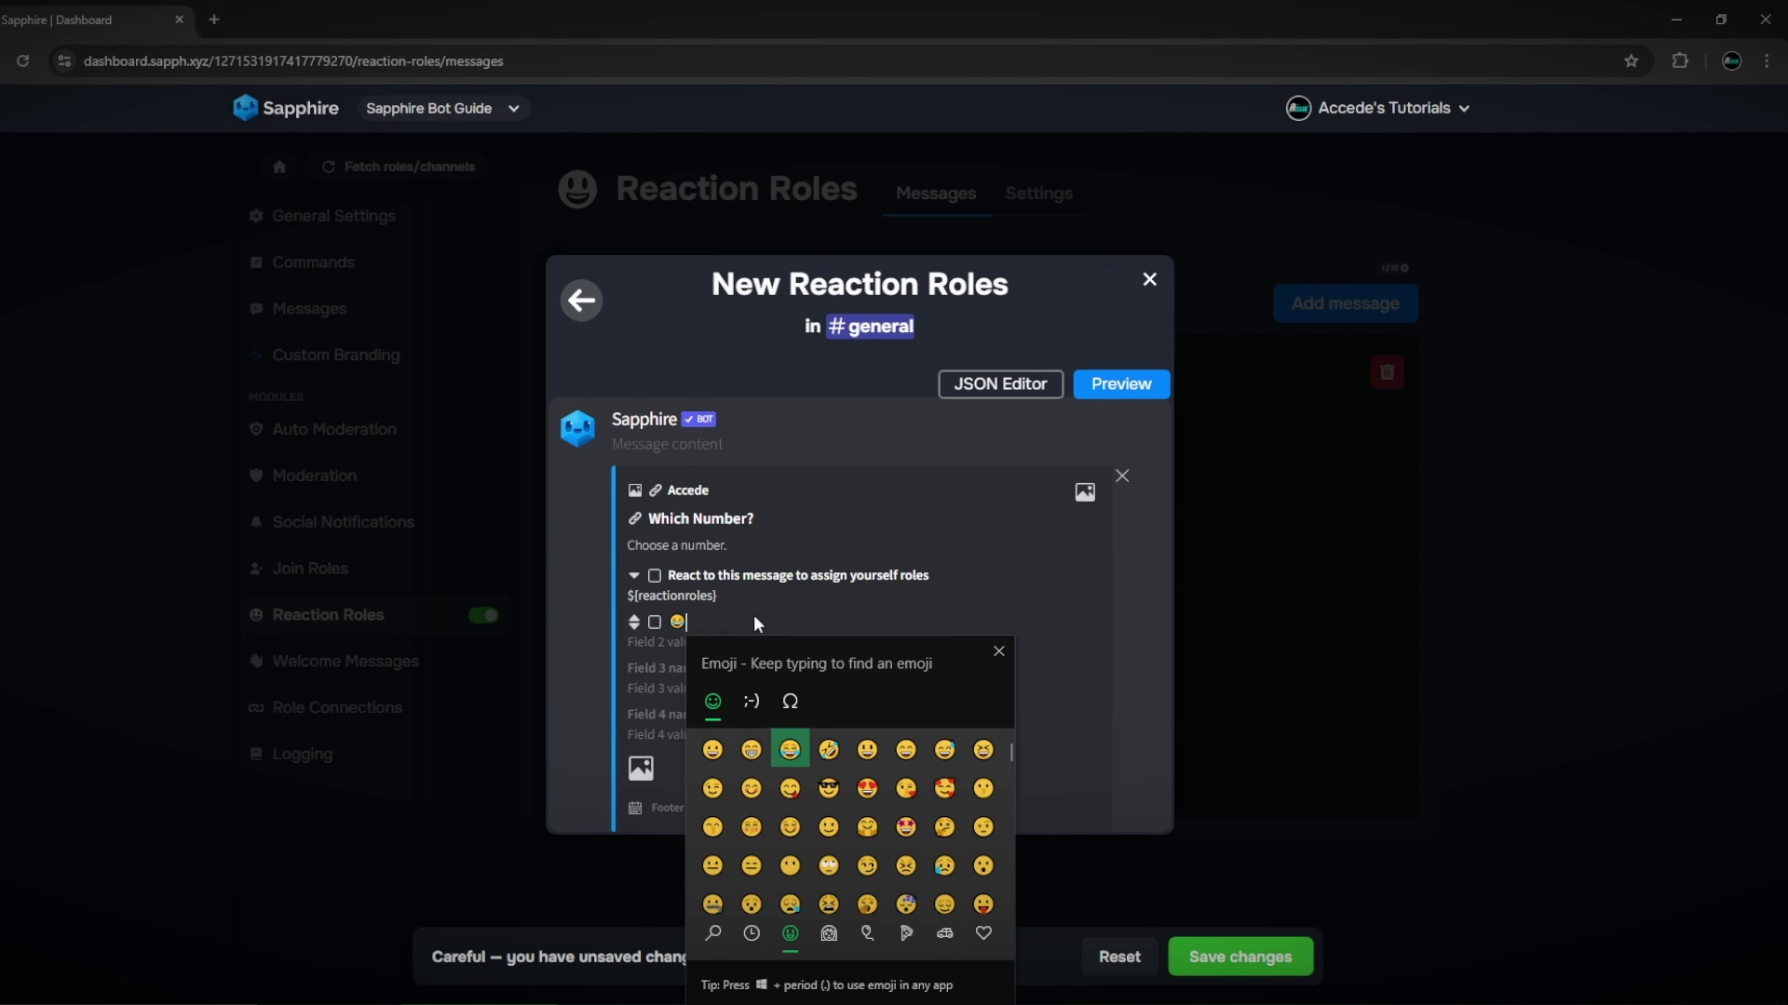
{"action": "key", "text": "Escape"}
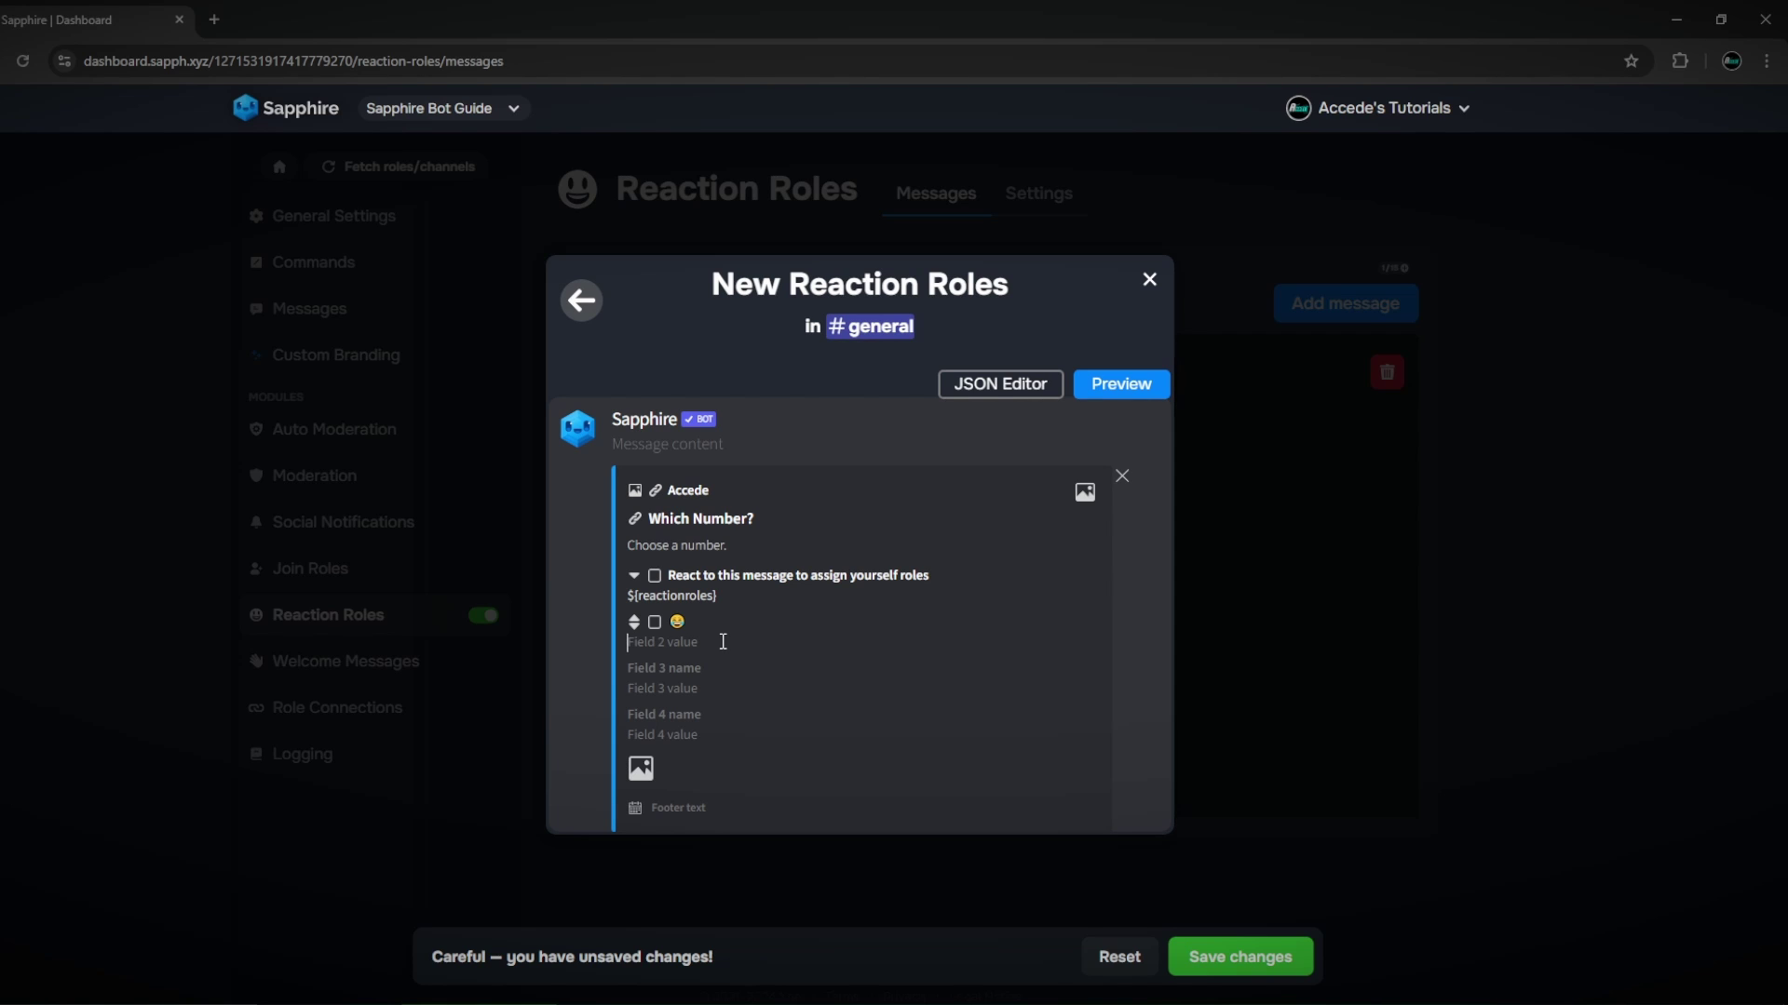
{"action": "type", "text": "four"}
{"action": "left_click", "coordinate": [671, 663]}
{"action": "type", "text": "three"}
{"action": "left_click", "coordinate": [737, 714]}
{"action": "type", "text": "two"}
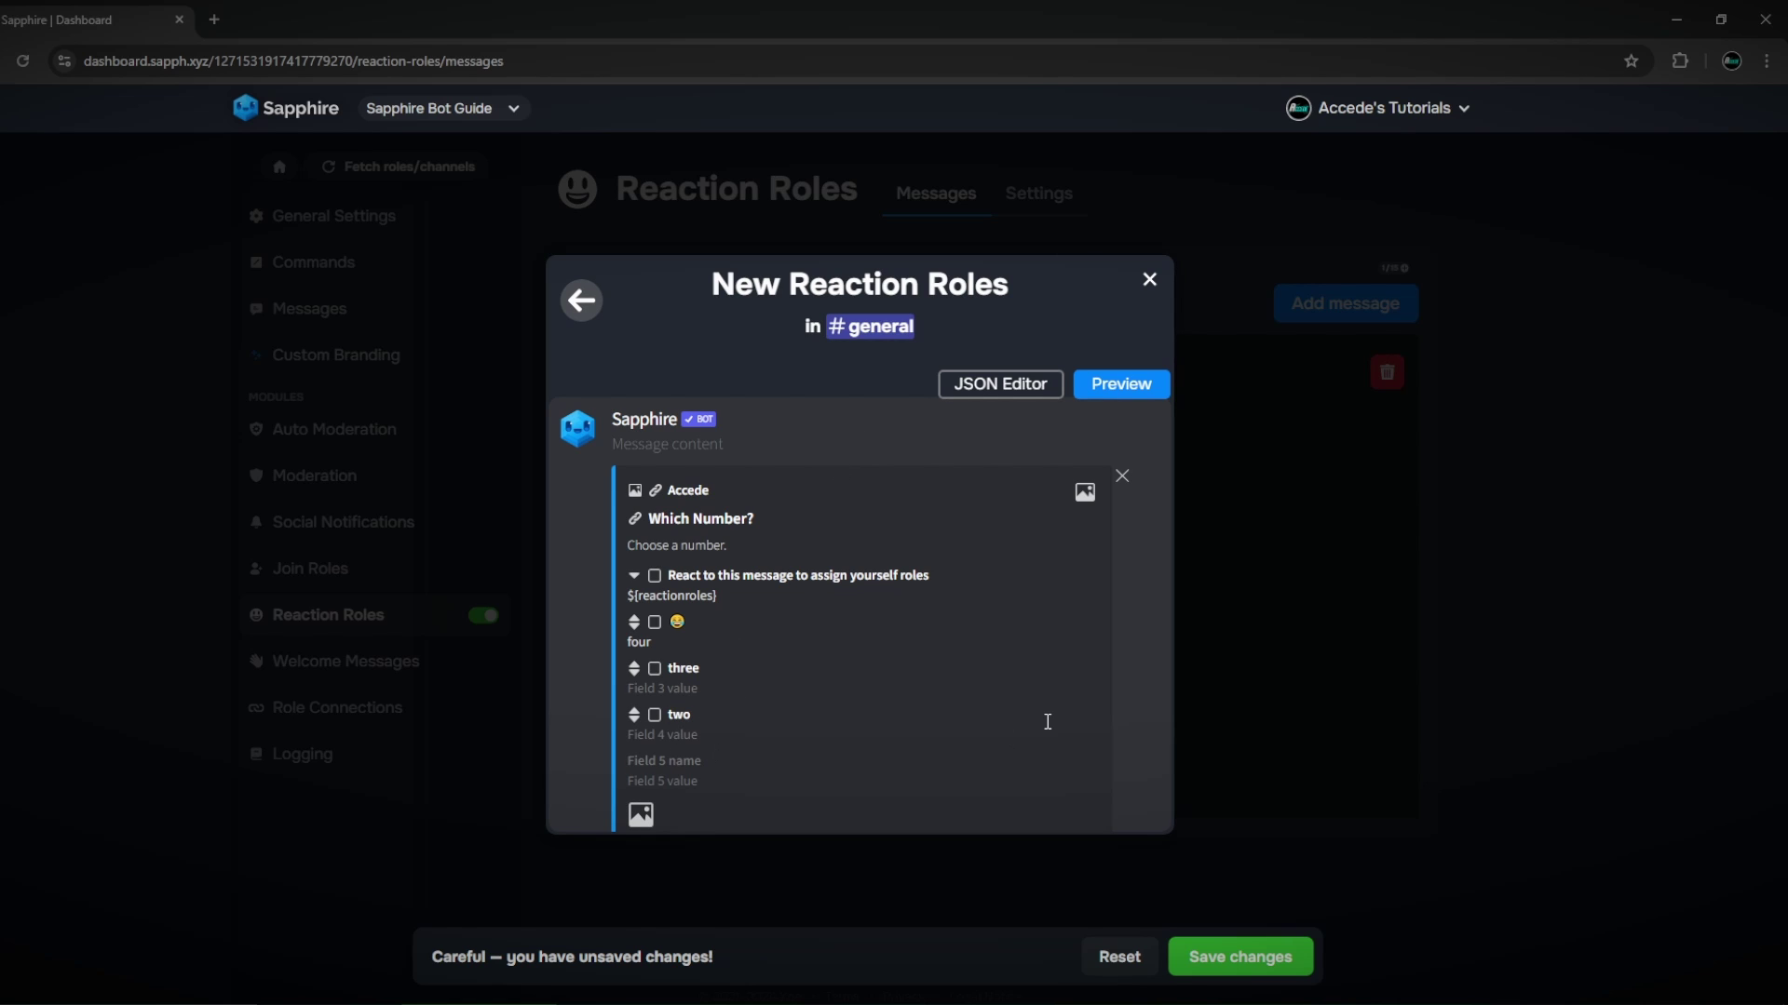
{"action": "type", "text": "one"}
Look at the embed image settings and leave them without adding an image
{"action": "scroll", "coordinate": [1041, 728], "scroll_direction": "down", "scroll_amount": 3}
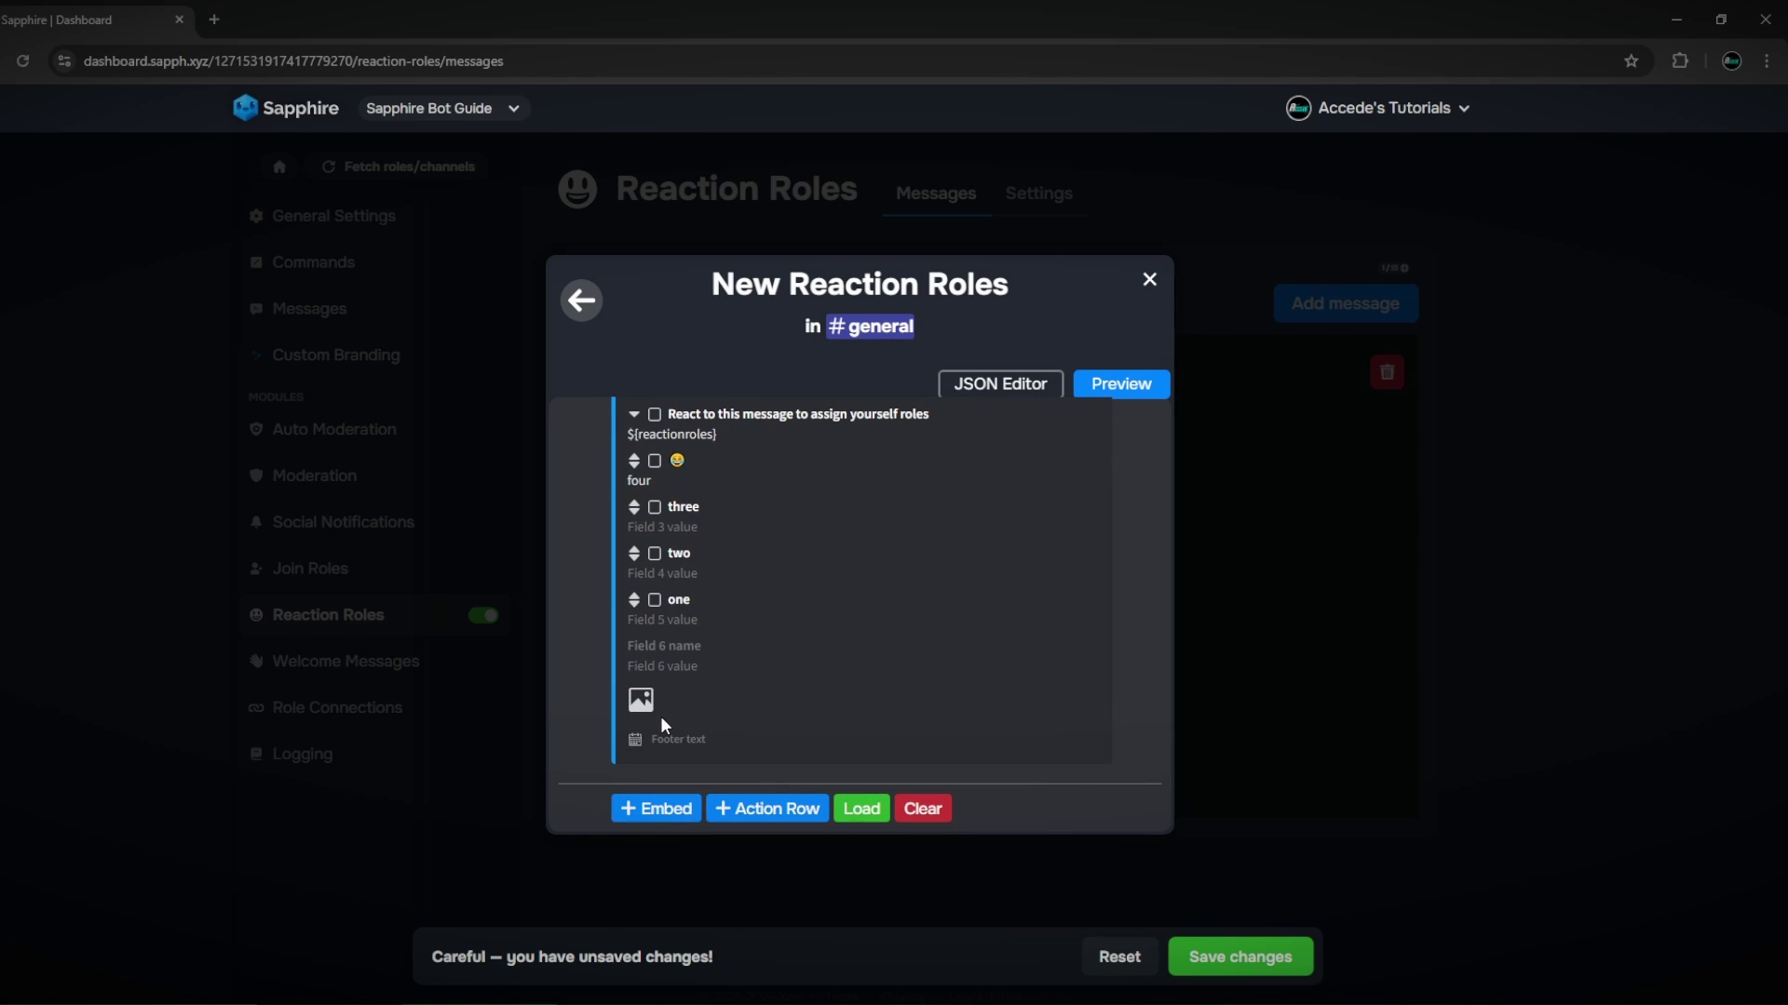
{"action": "left_click", "coordinate": [640, 703]}
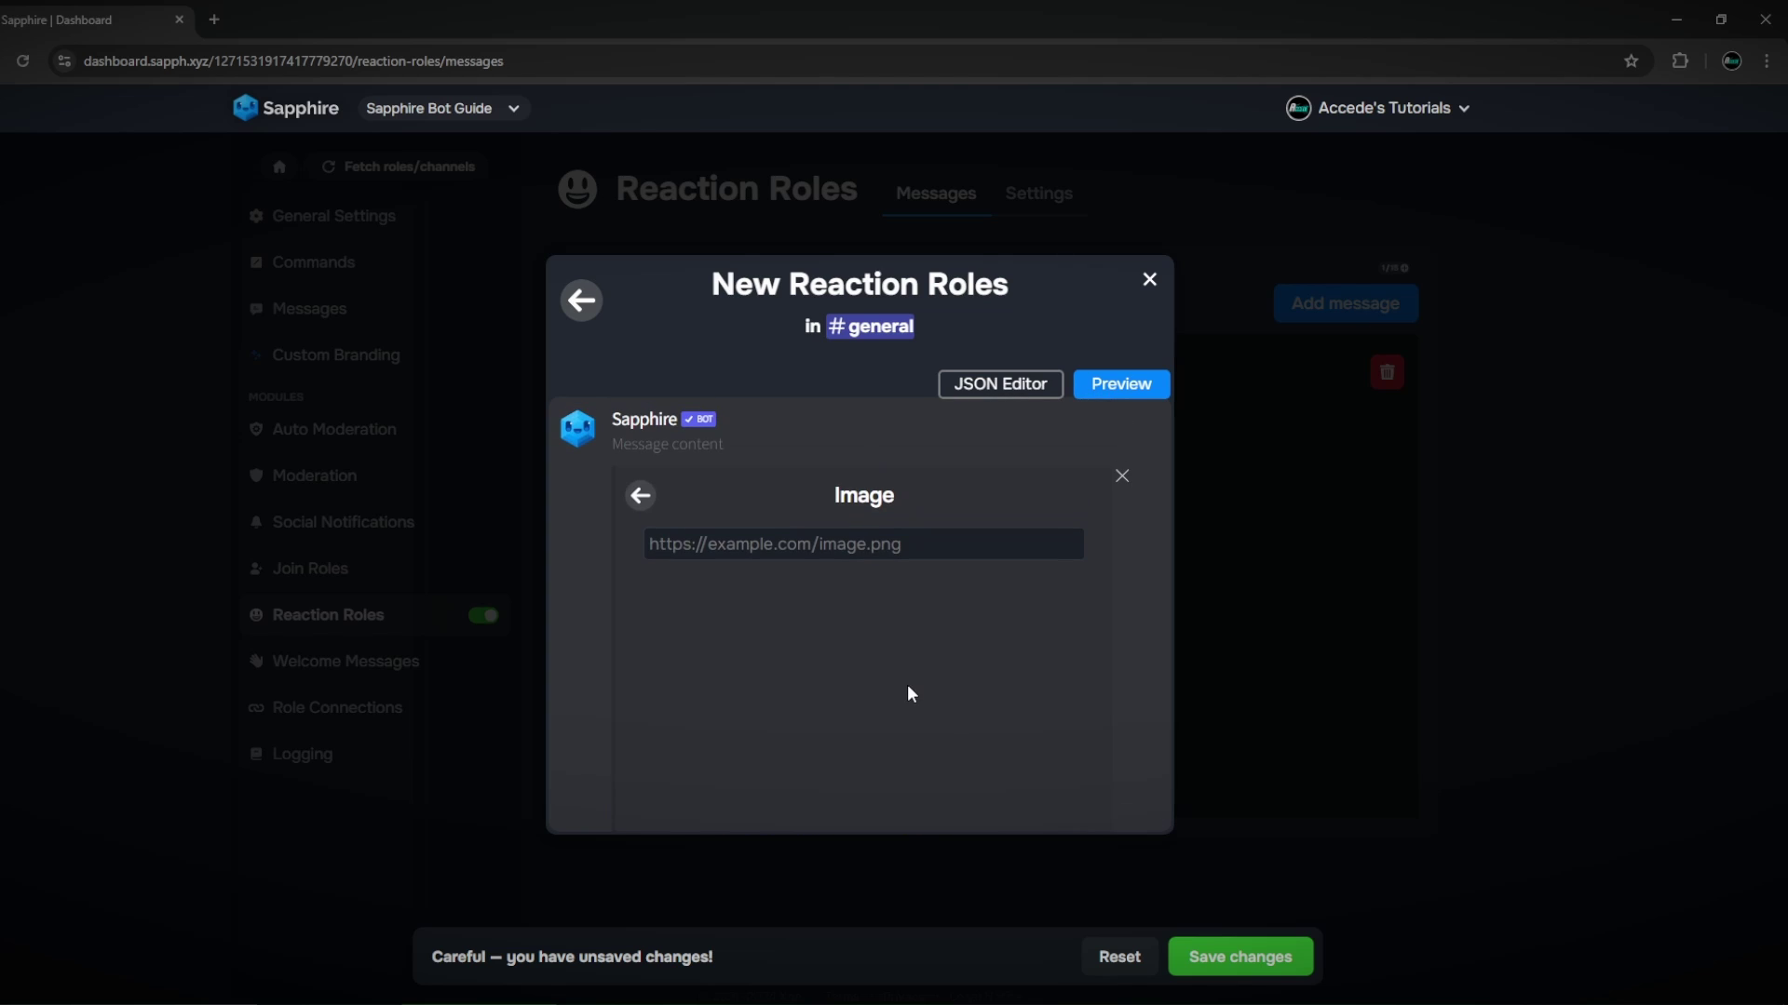
{"action": "left_click", "coordinate": [822, 540]}
{"action": "left_click", "coordinate": [641, 496]}
Enter the footer text 'ffndhdf' and save the reaction-role message
{"action": "scroll", "coordinate": [774, 786], "scroll_direction": "down", "scroll_amount": 5}
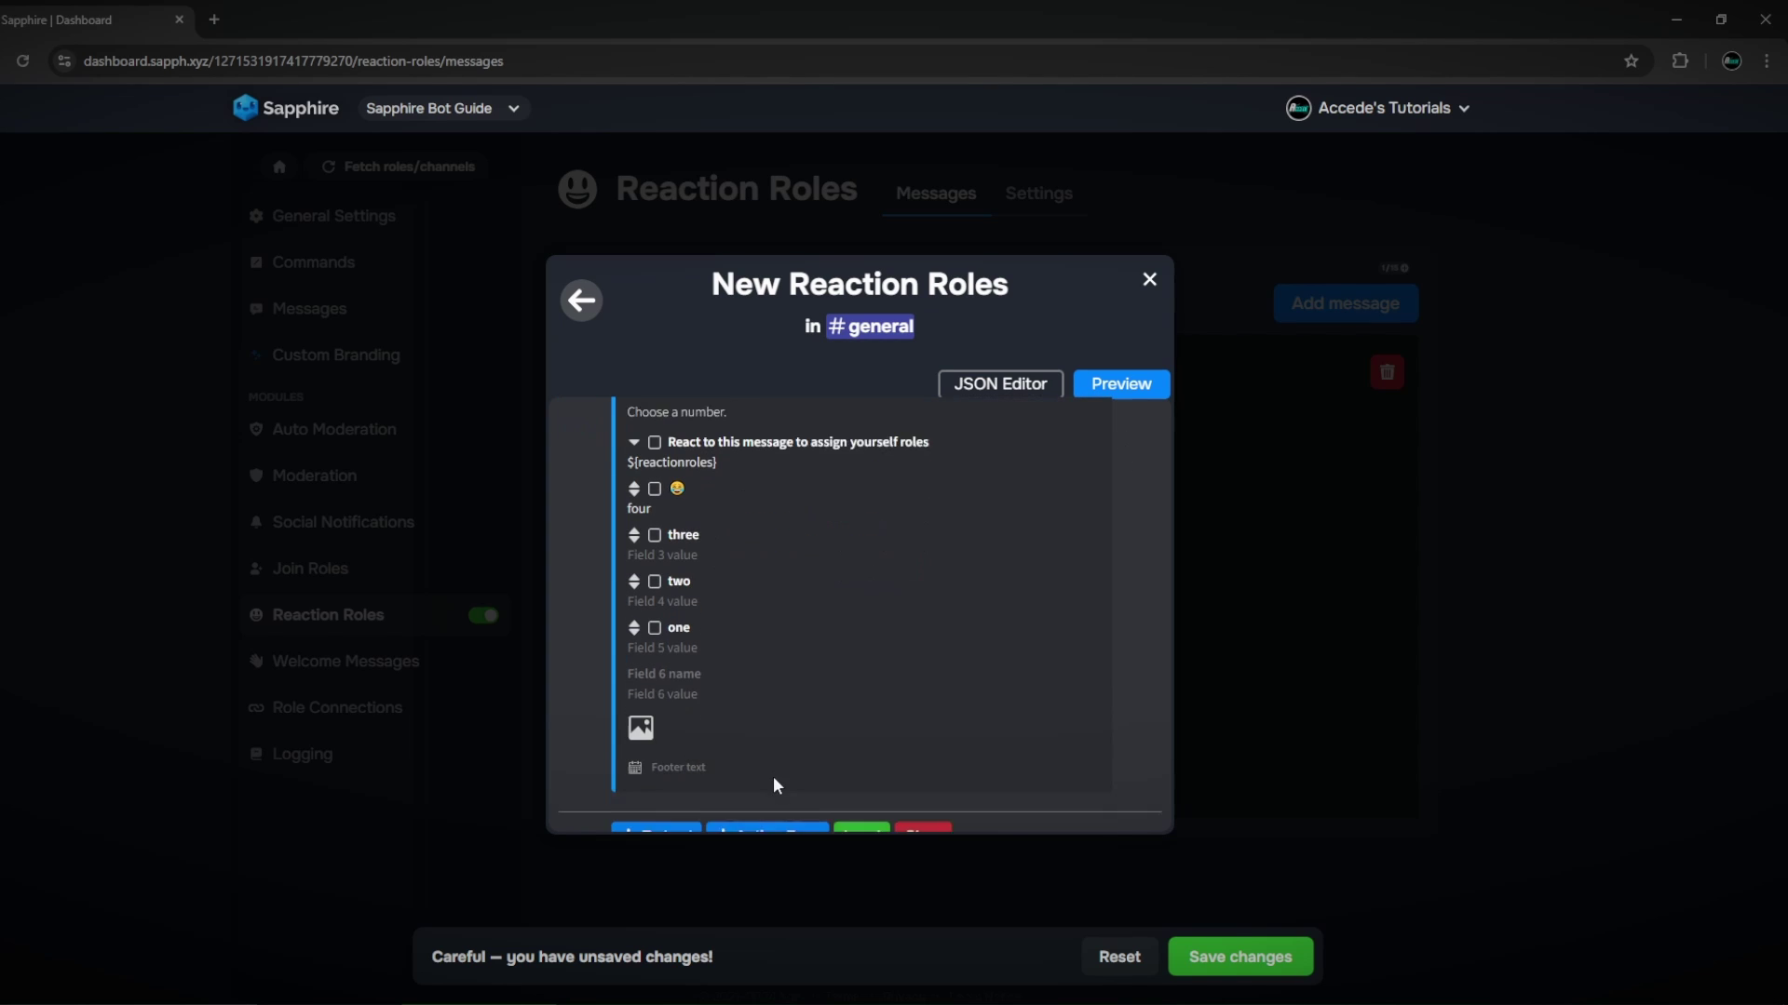
{"action": "left_click", "coordinate": [634, 750]}
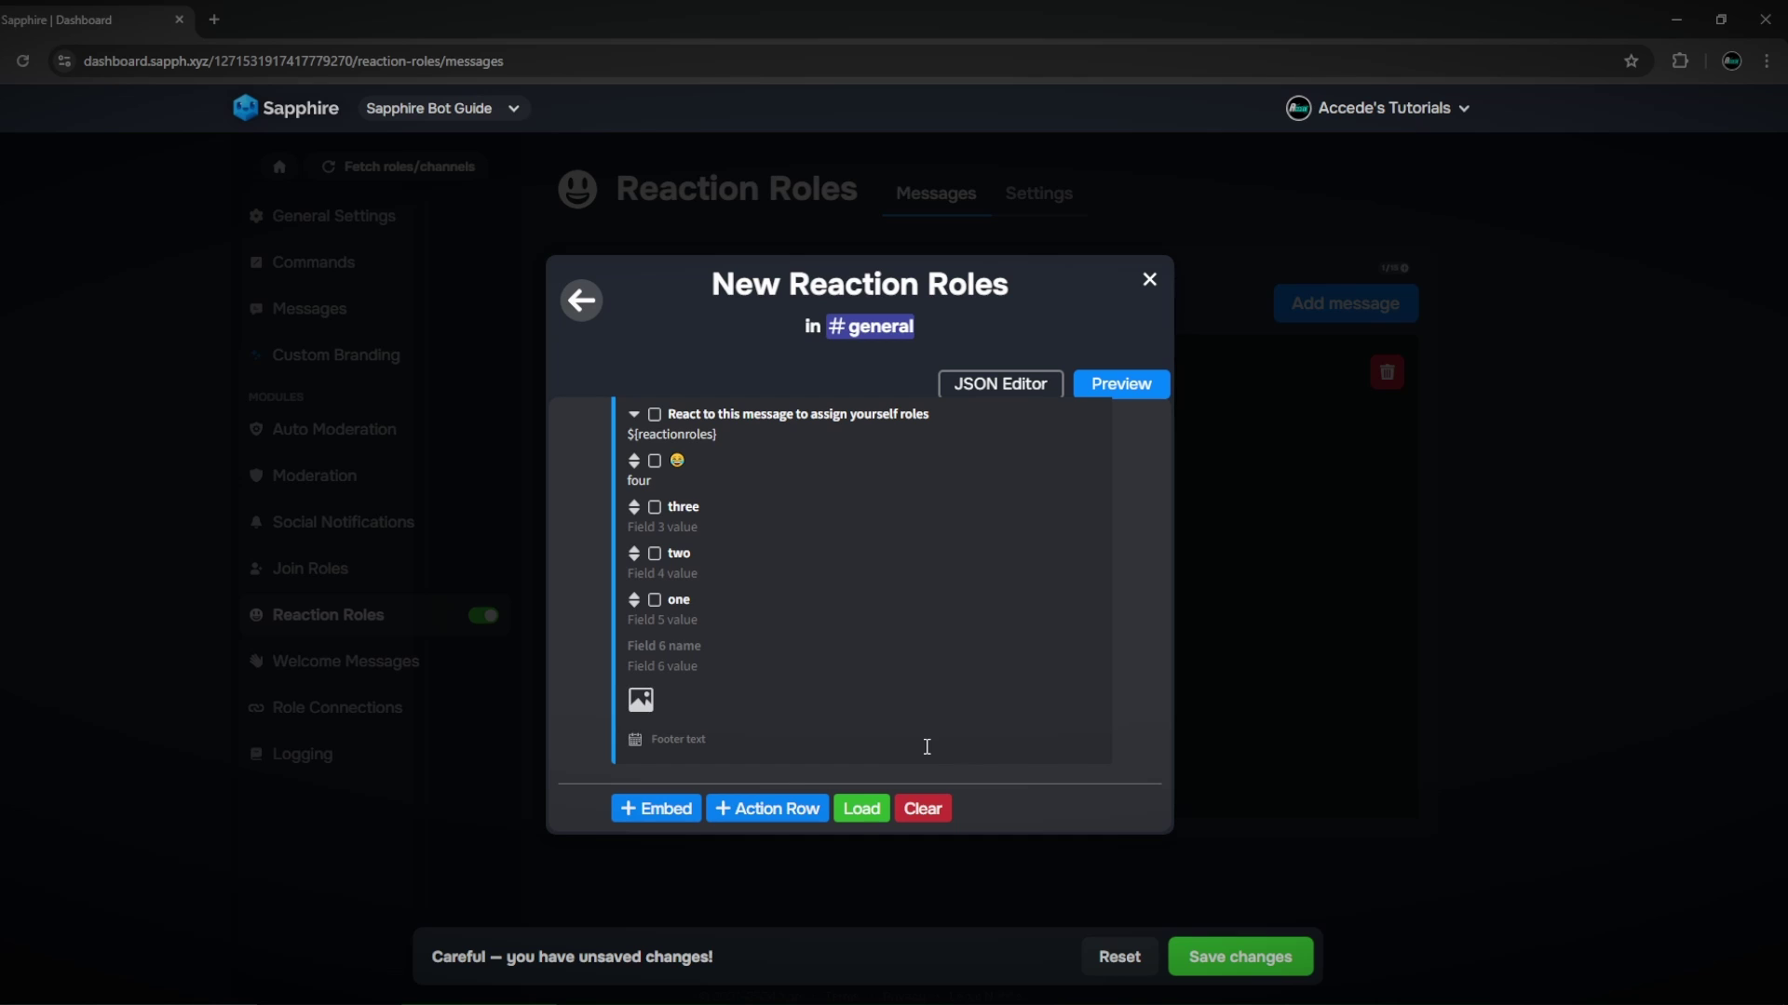
{"action": "type", "text": "ffndhdf"}
{"action": "scroll", "coordinate": [757, 515], "scroll_direction": "up", "scroll_amount": 3}
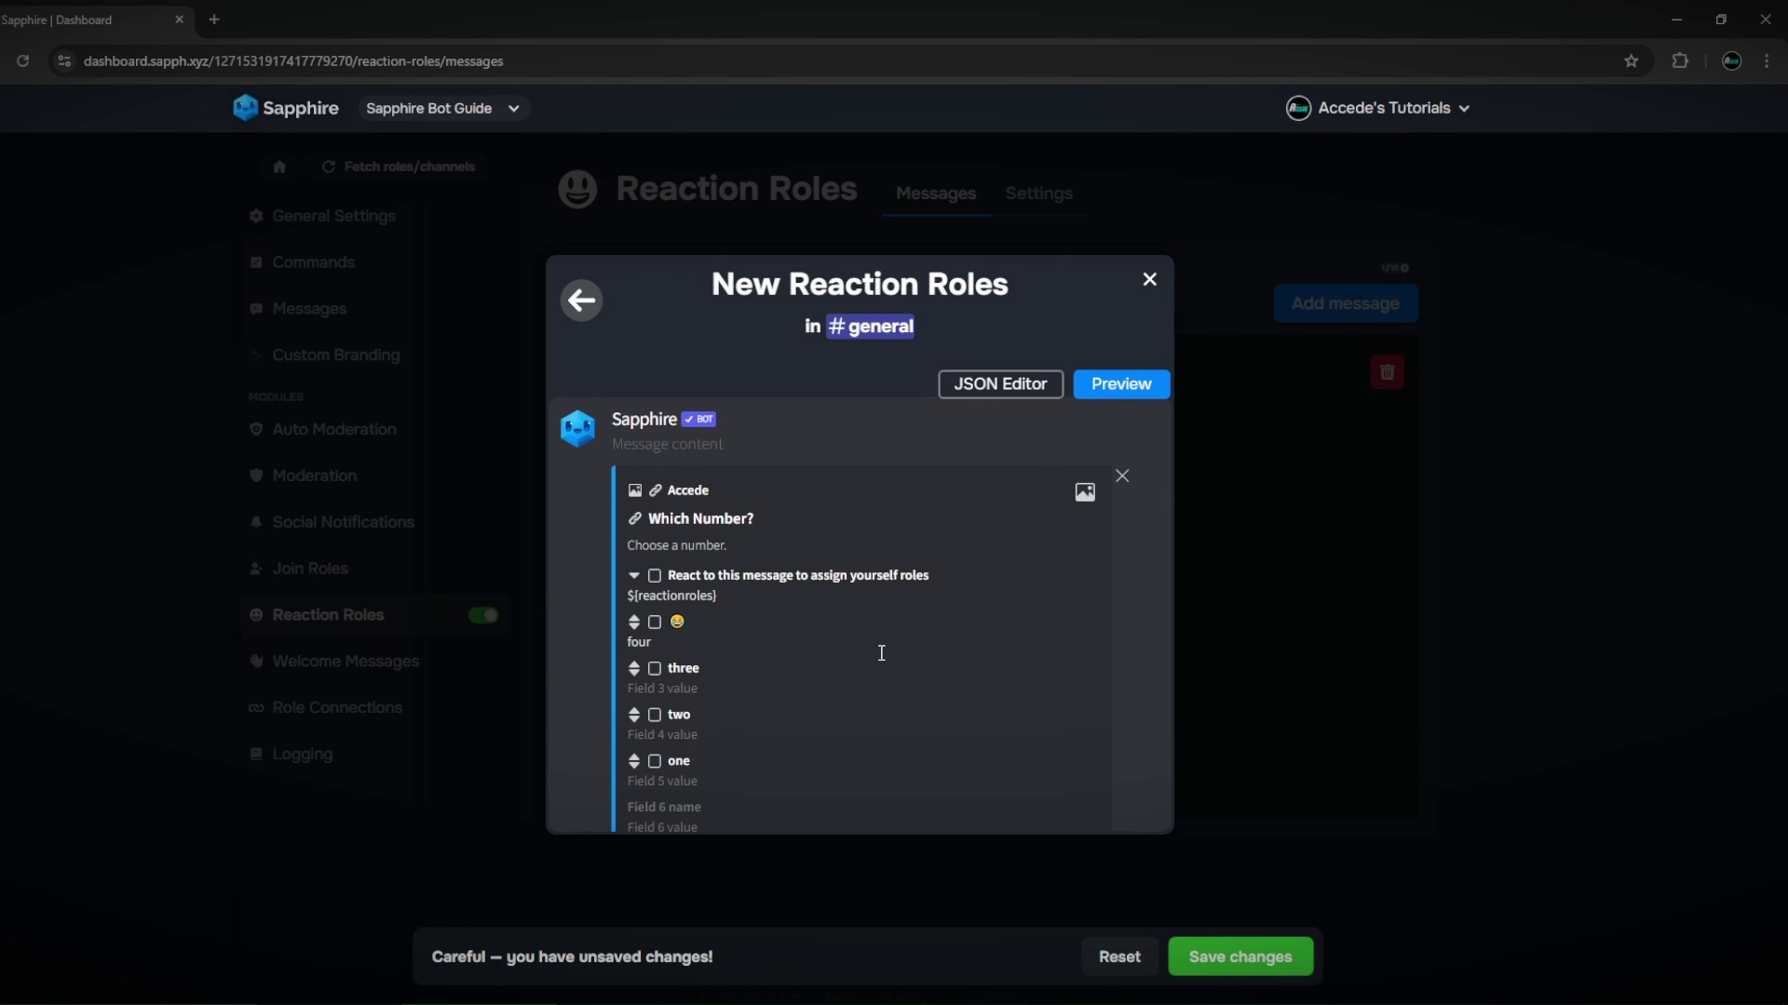
{"action": "left_click", "coordinate": [1248, 963]}
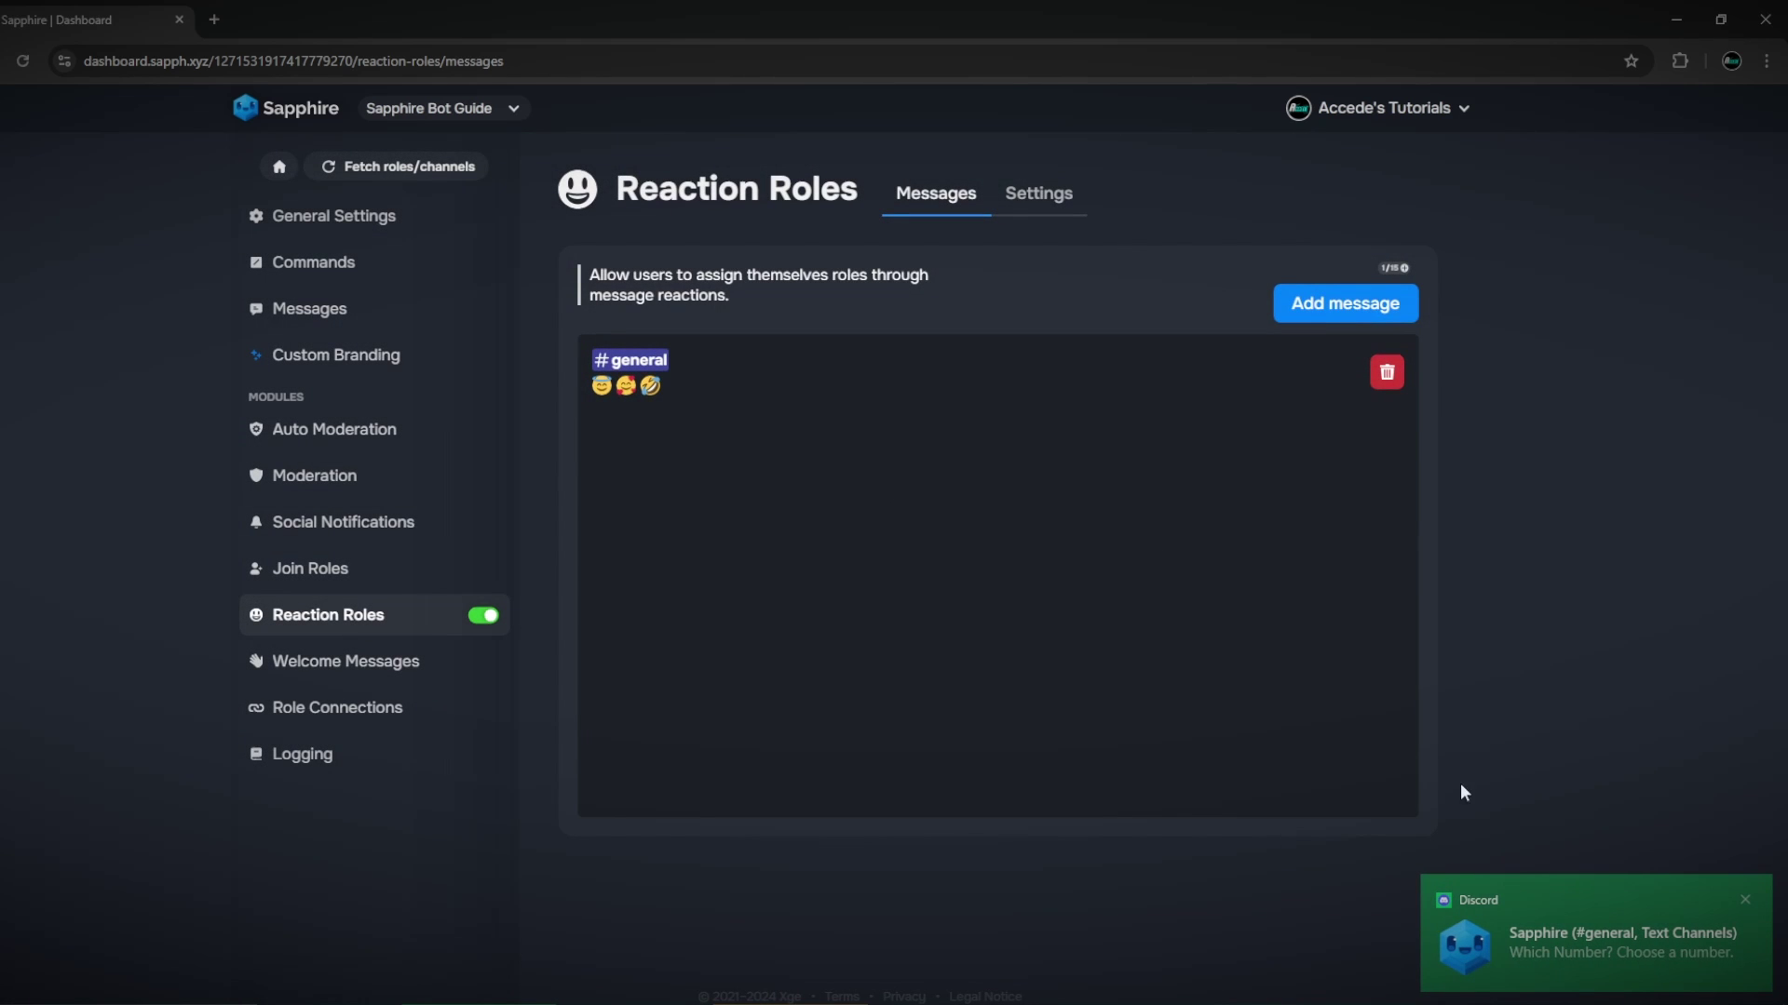
React with the first emoji on Sapphire's role message, then create a #welcome text channel at the top
{"action": "left_click", "coordinate": [1527, 931]}
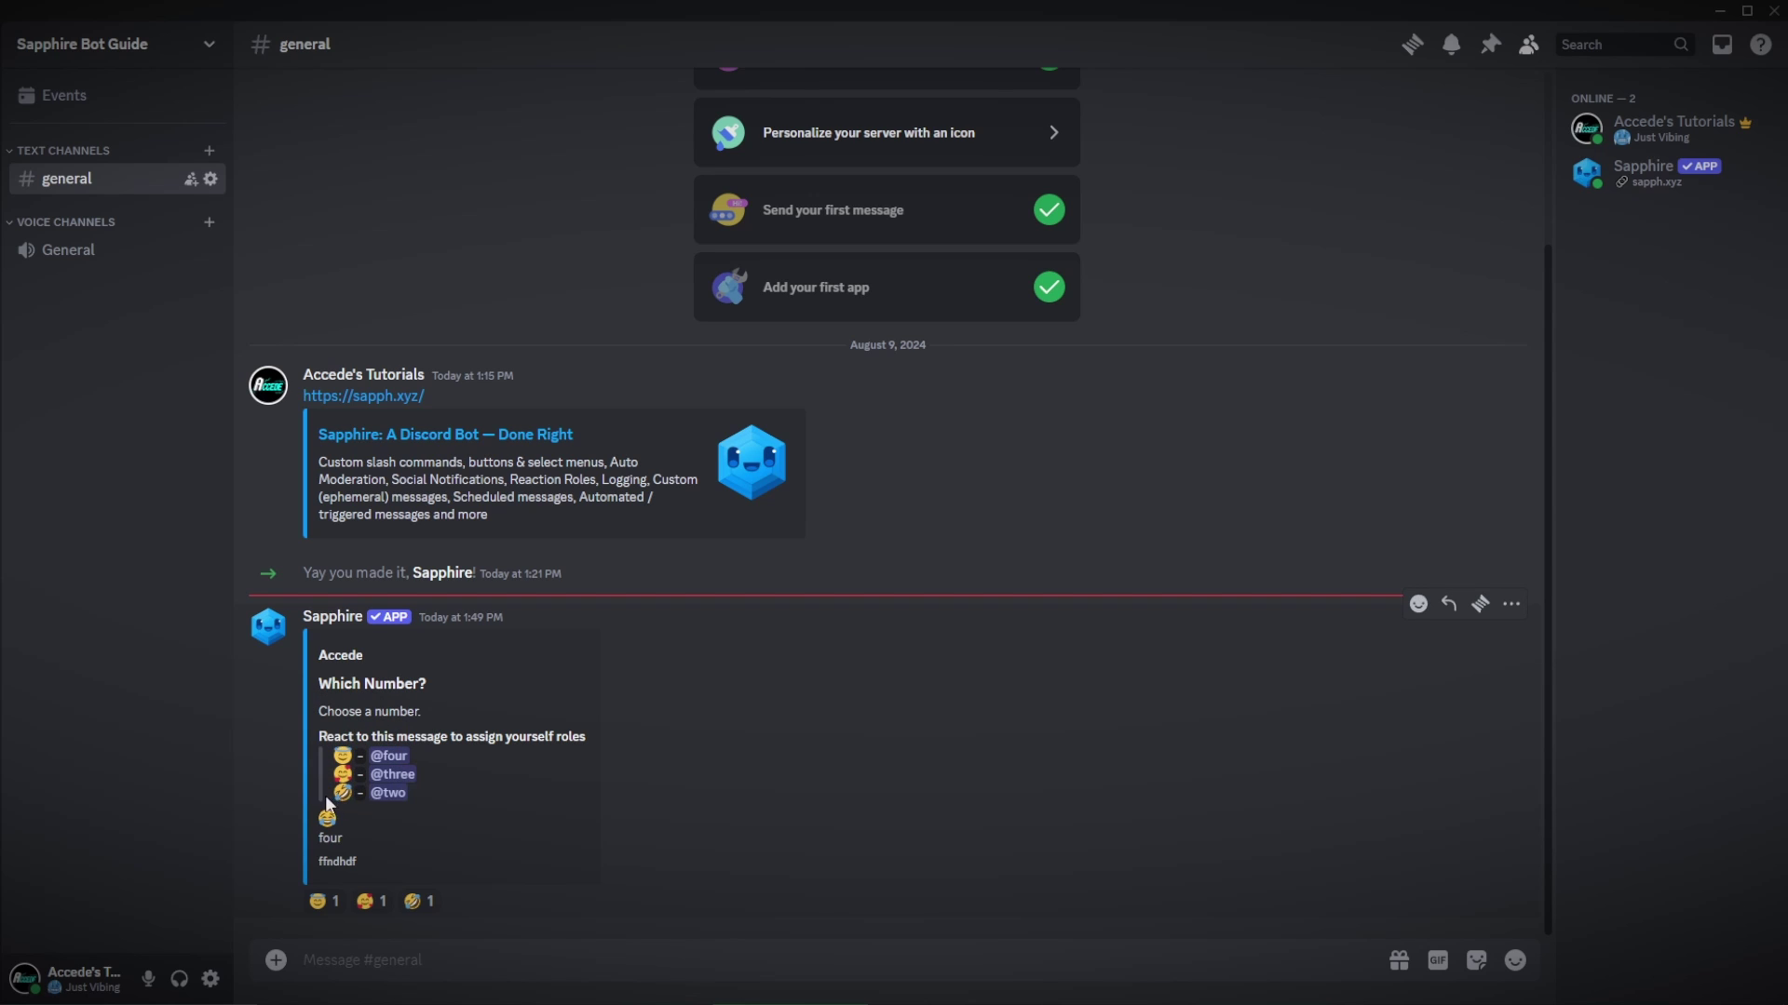
{"action": "left_click", "coordinate": [315, 908]}
{"action": "left_click", "coordinate": [1635, 125]}
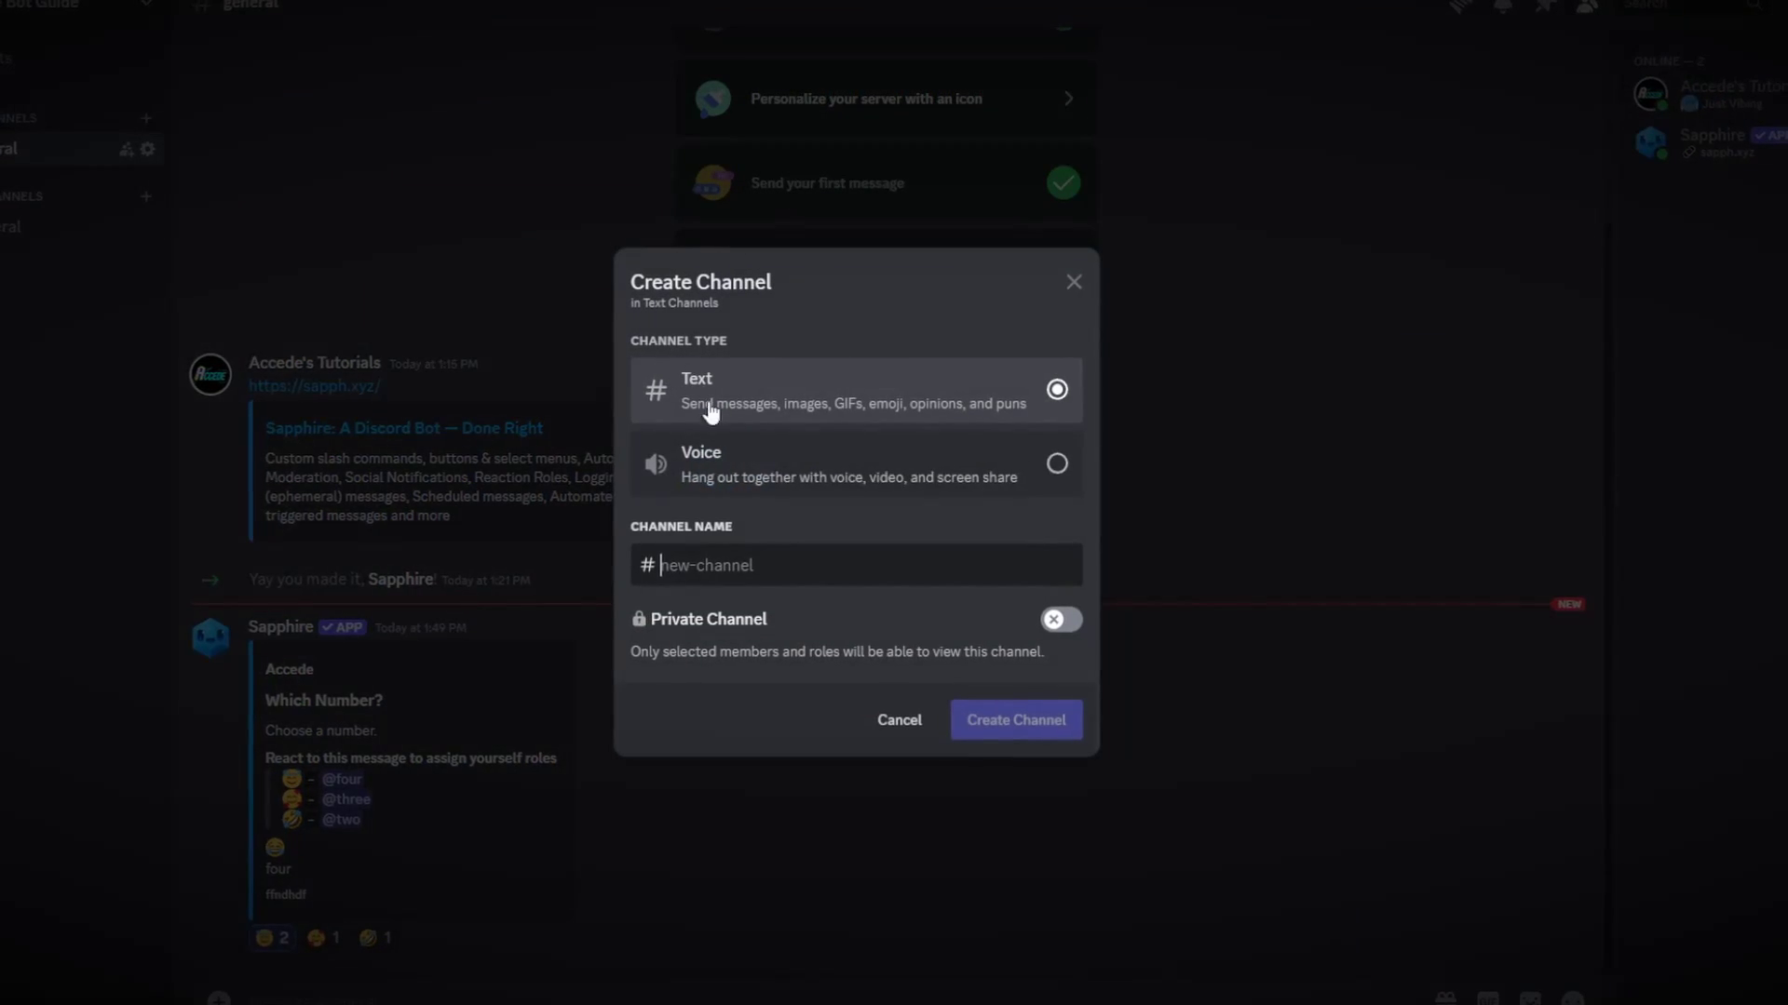
{"action": "type", "text": "welcome"}
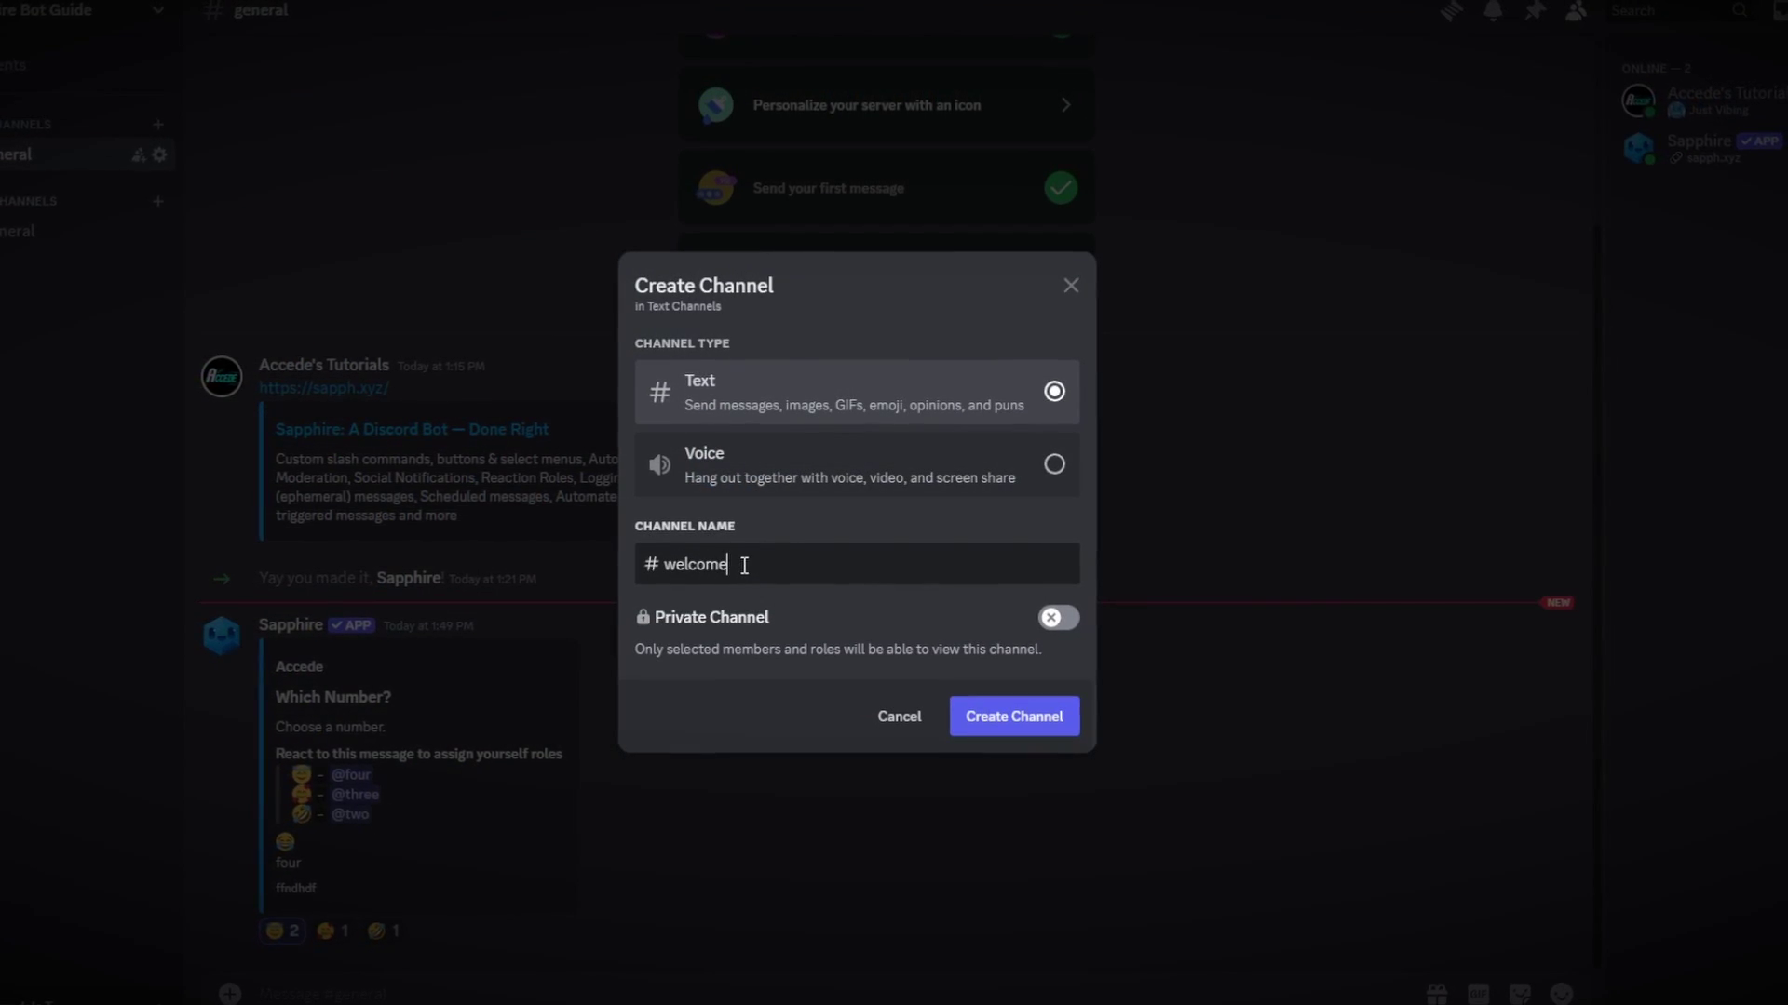
{"action": "left_click", "coordinate": [1015, 718]}
{"action": "left_click_drag", "start_coordinate": [54, 203], "coordinate": [56, 103]}
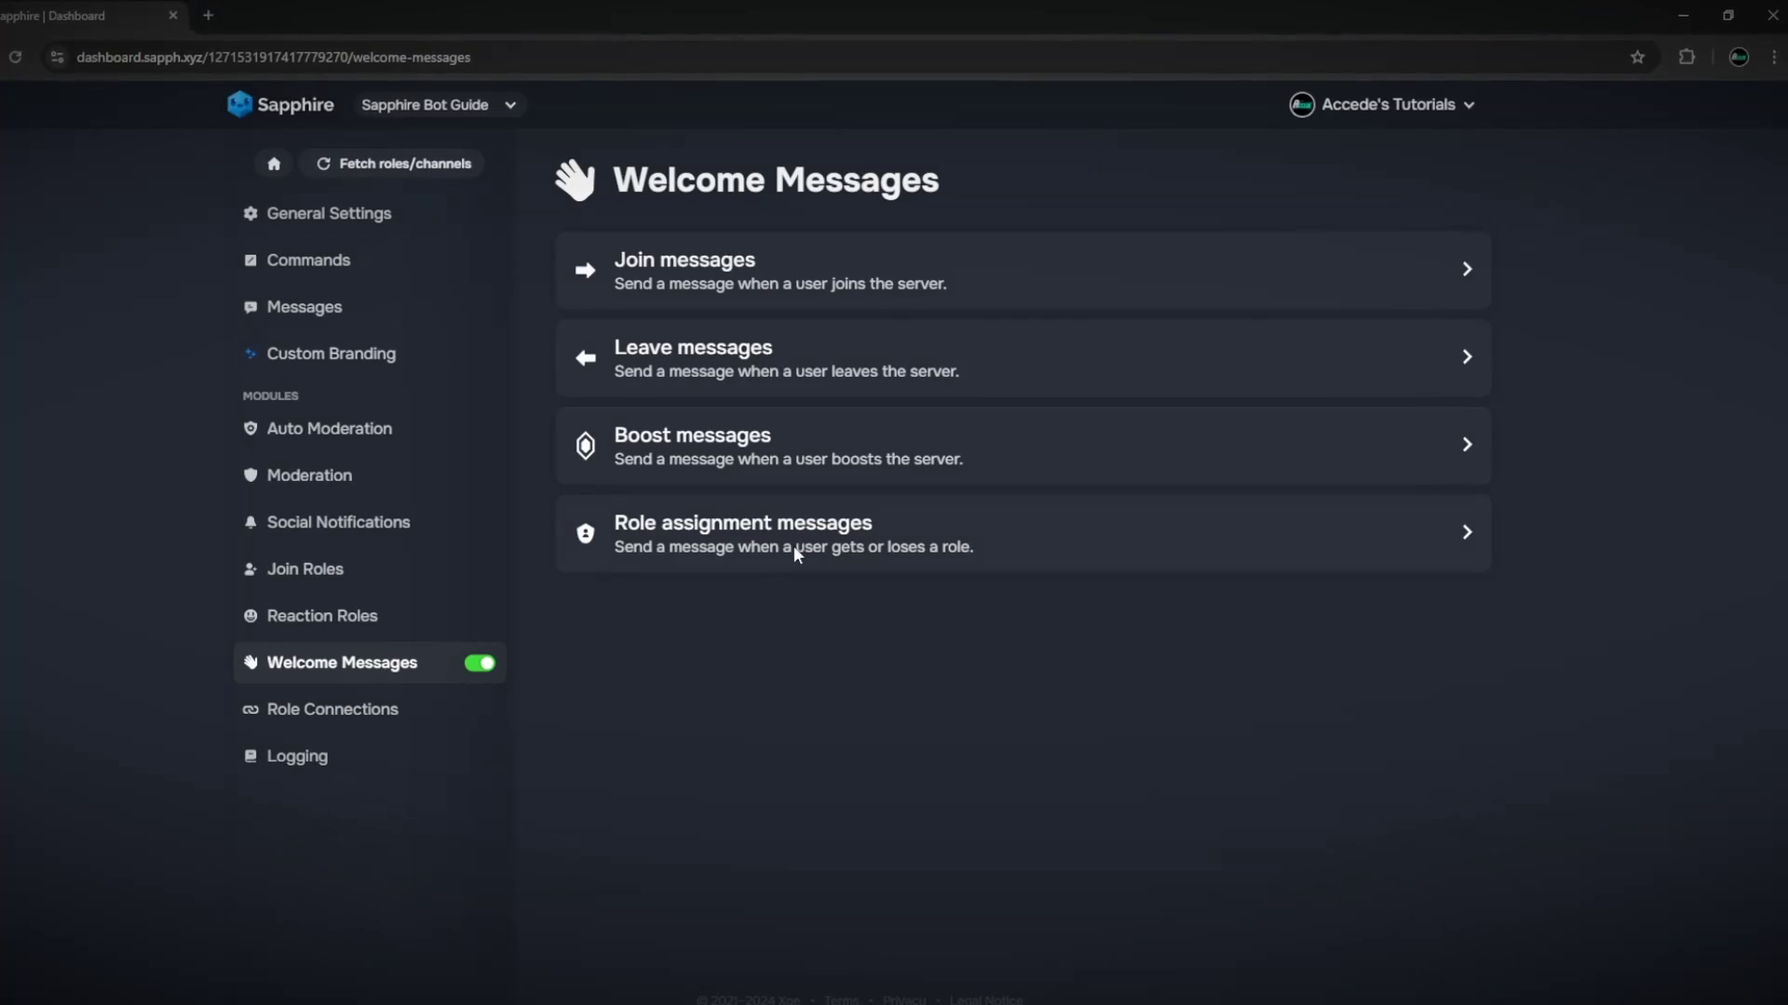
Create a new join message that posts to #welcome
{"action": "left_click", "coordinate": [963, 197]}
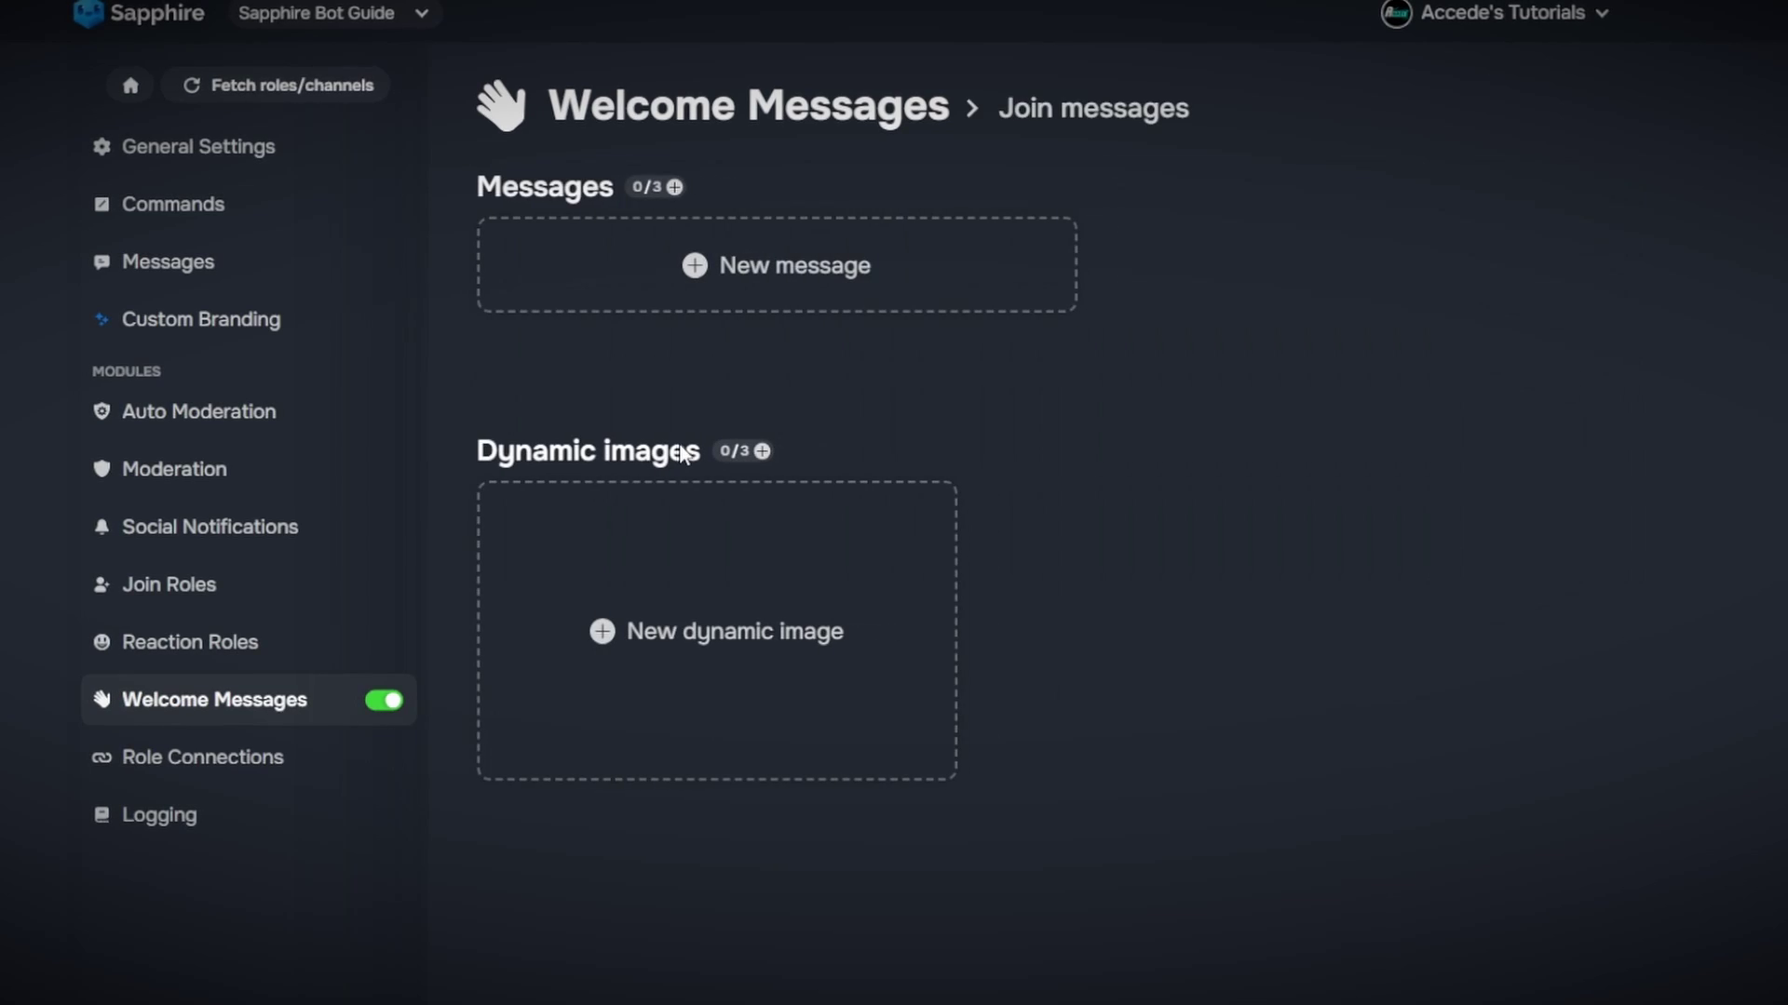
{"action": "left_click", "coordinate": [700, 267]}
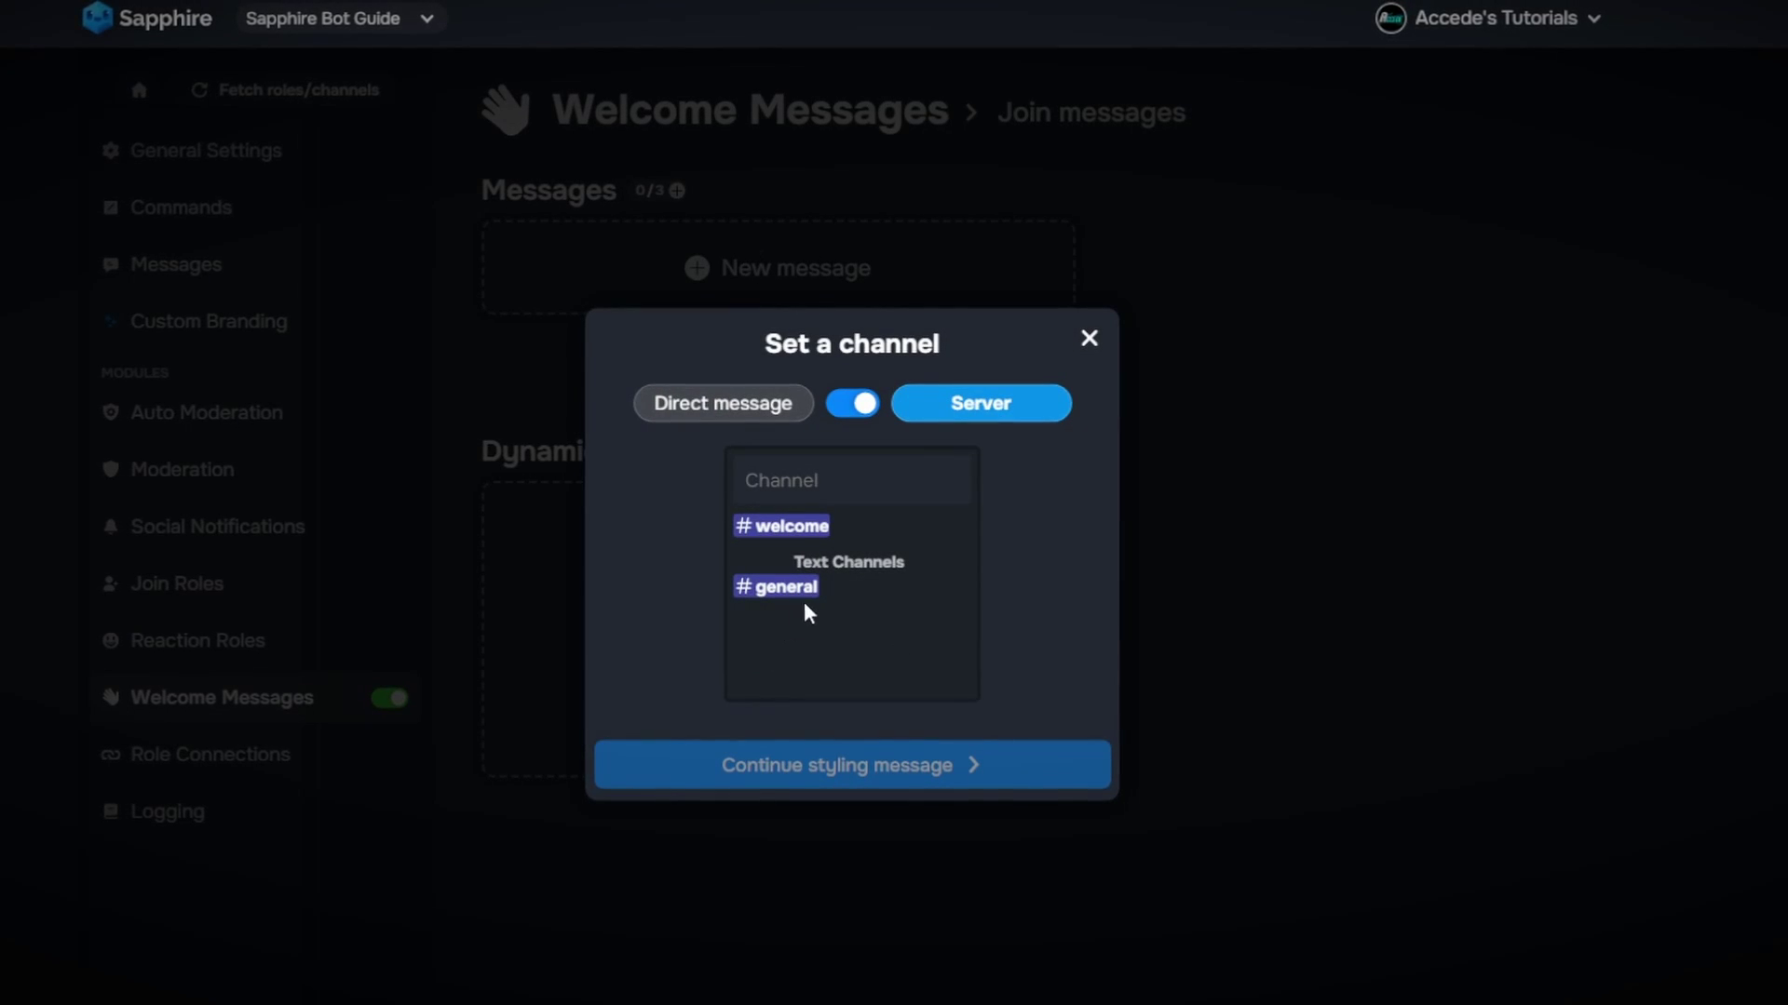
{"action": "left_click", "coordinate": [800, 527]}
{"action": "left_click", "coordinate": [766, 659]}
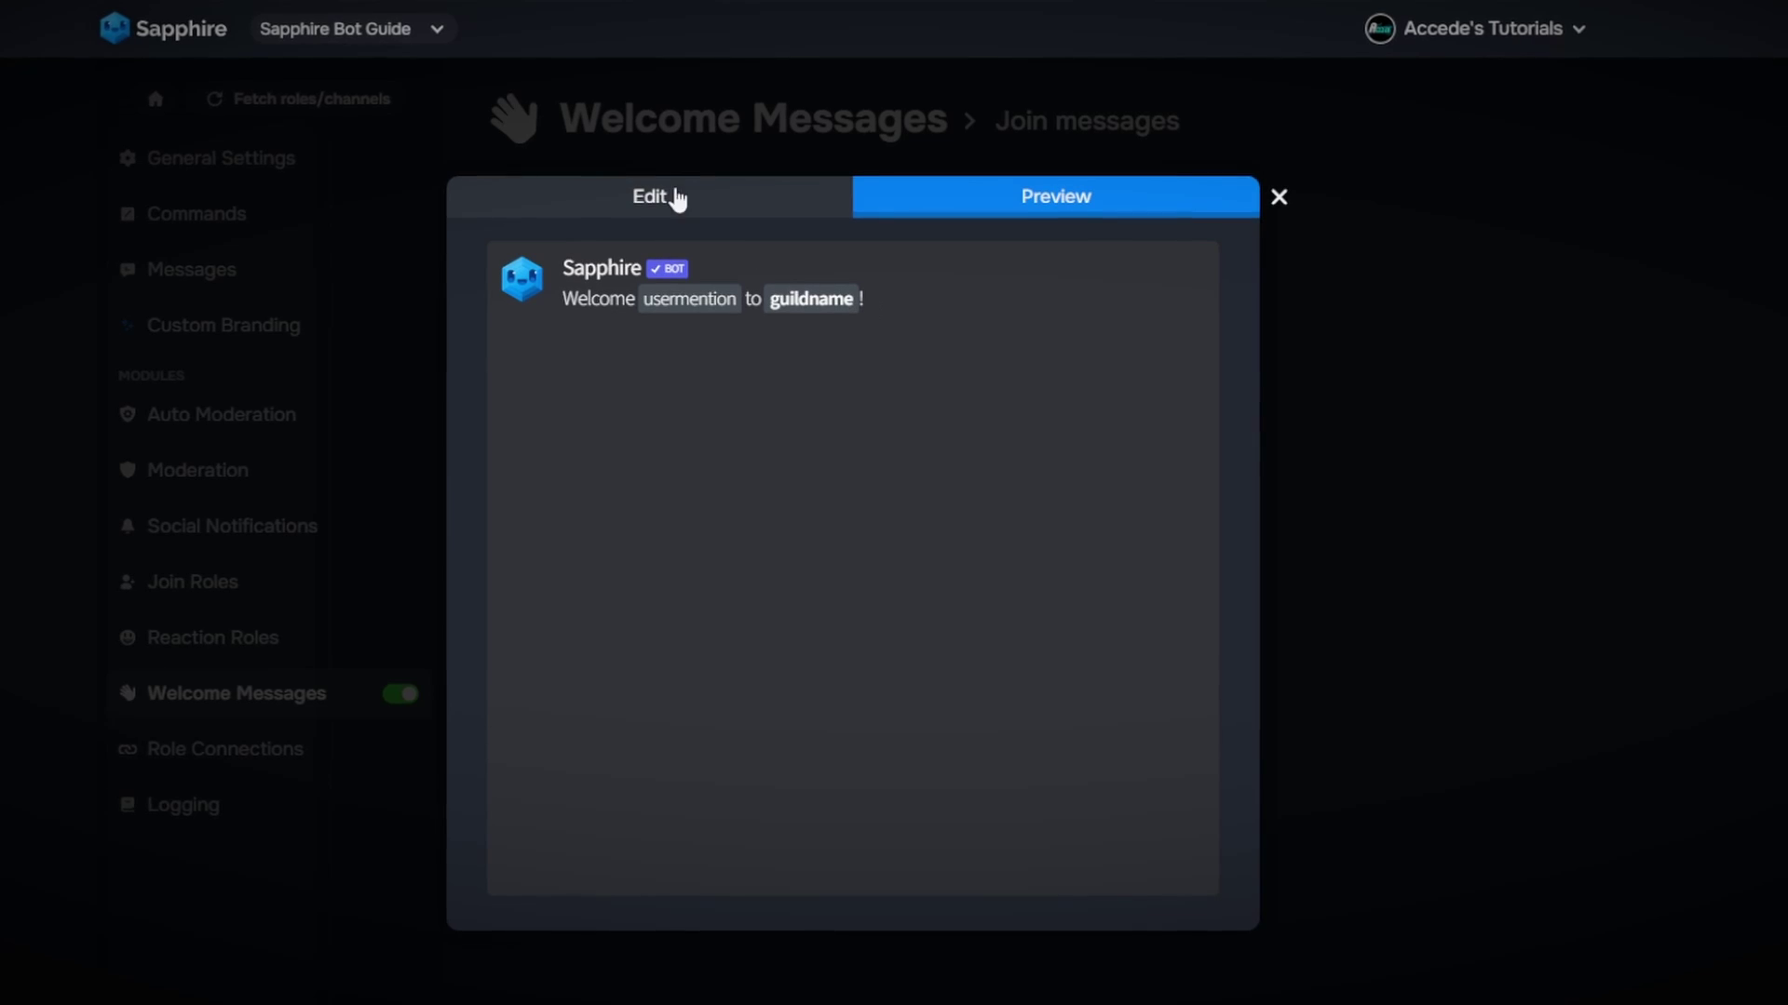
Add extra text to the join message, preview it and save the changes
{"action": "left_click", "coordinate": [769, 212]}
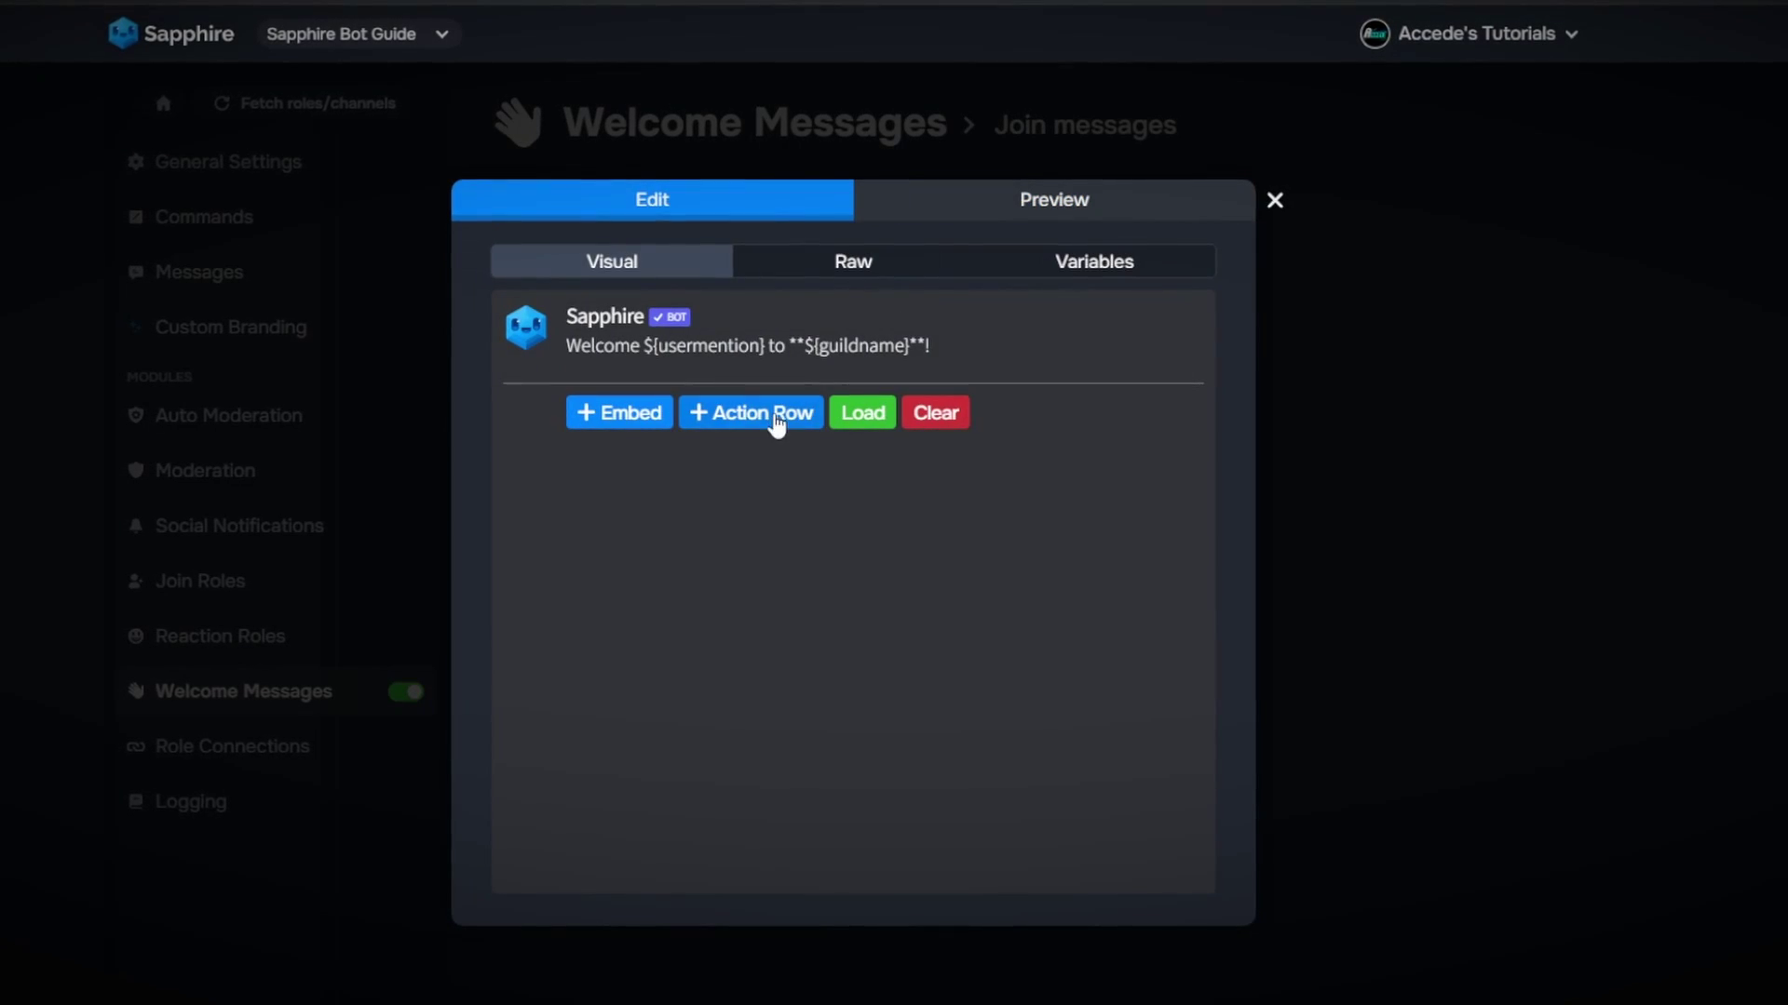
{"action": "left_click", "coordinate": [965, 350]}
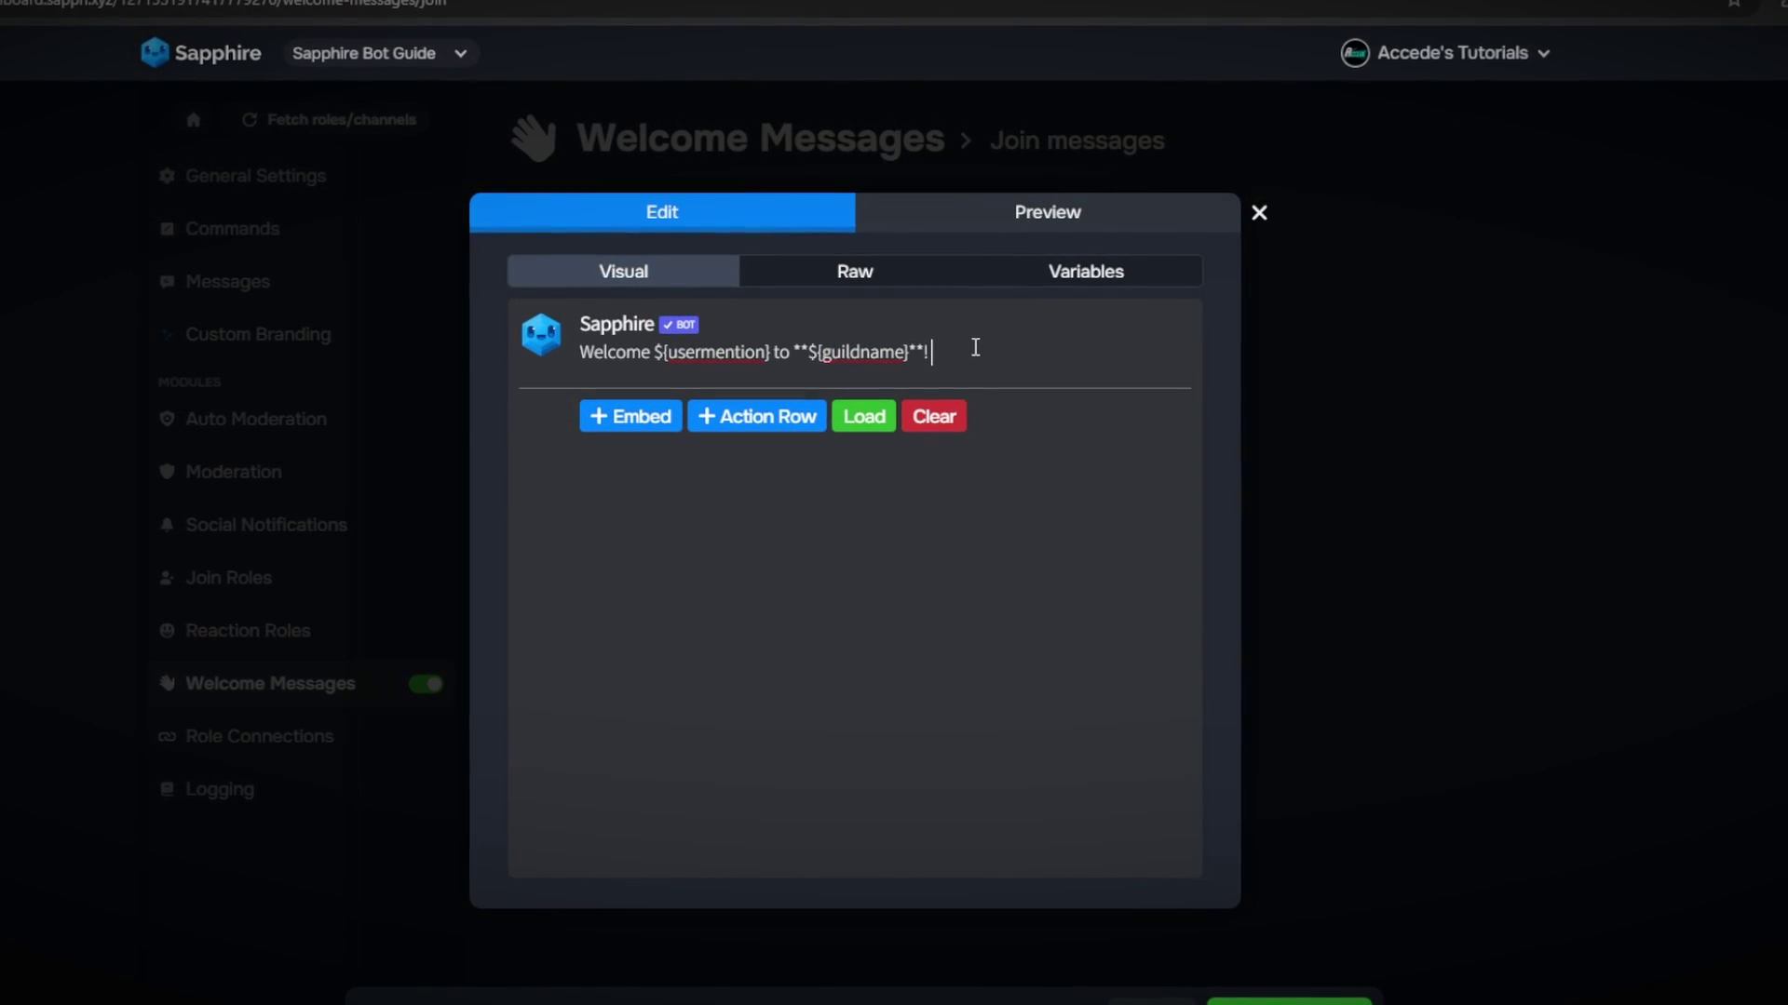
{"action": "type", "text": "dffjegdgsgldfnbjklsdjgklds hgn"}
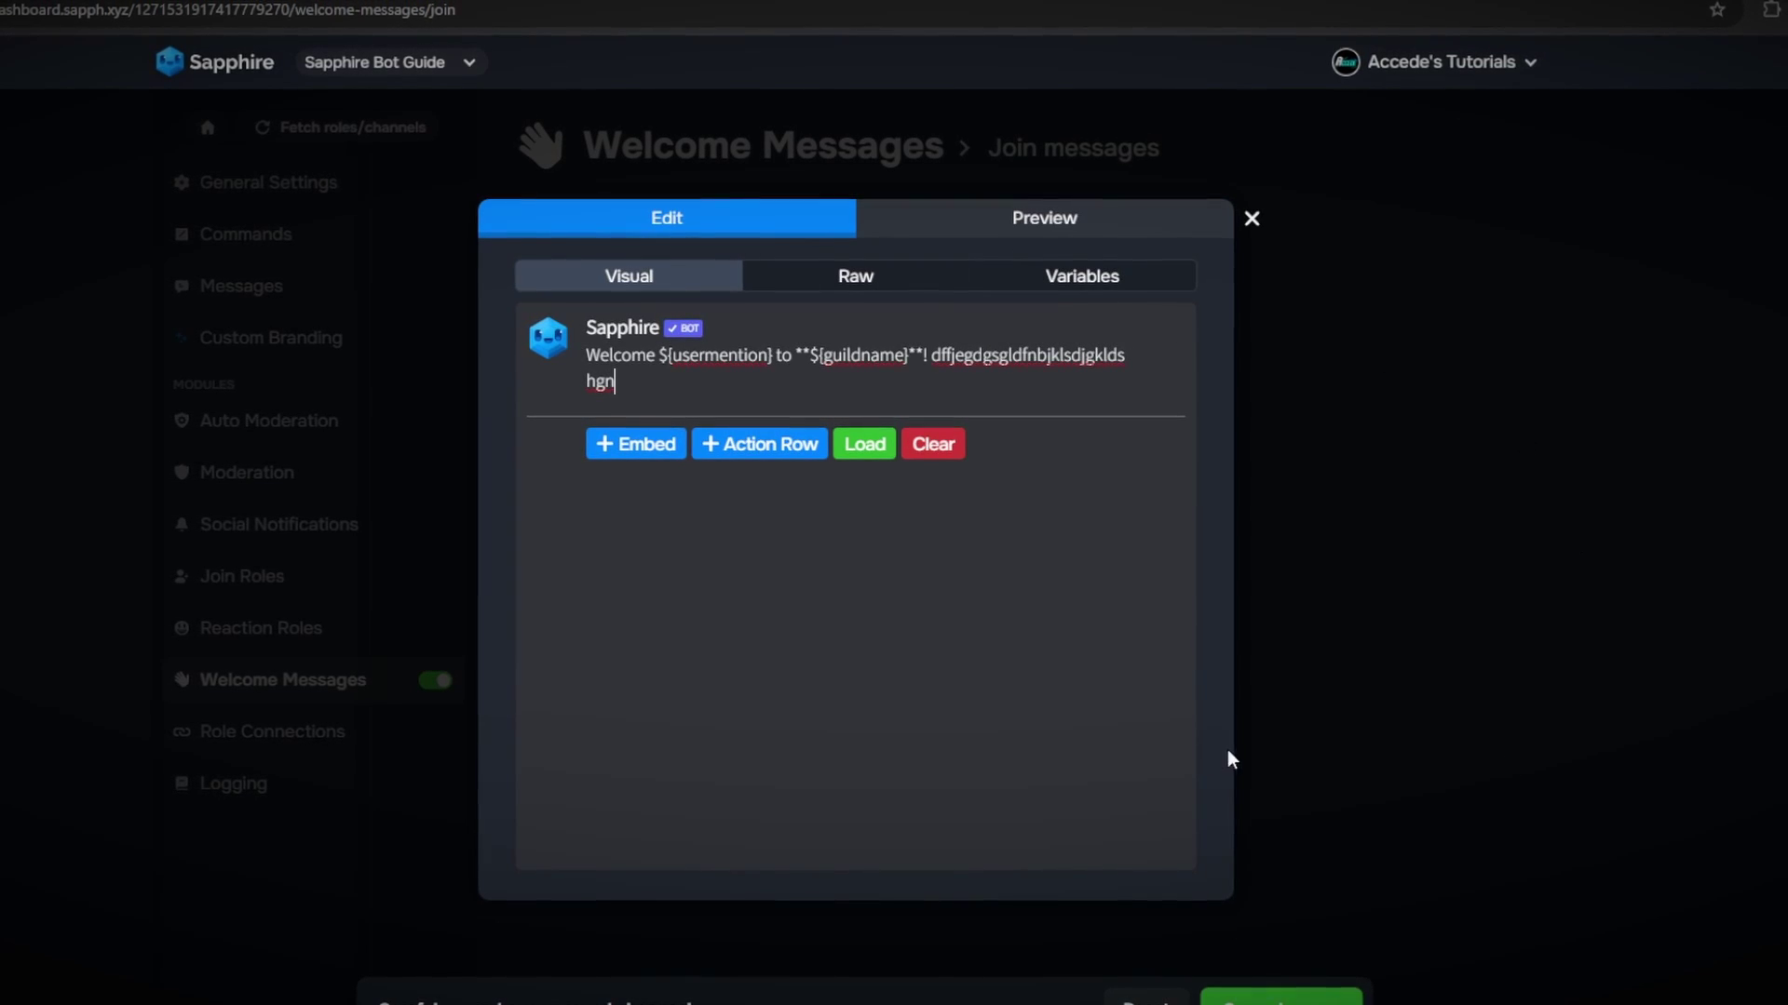
{"action": "left_click", "coordinate": [1144, 239]}
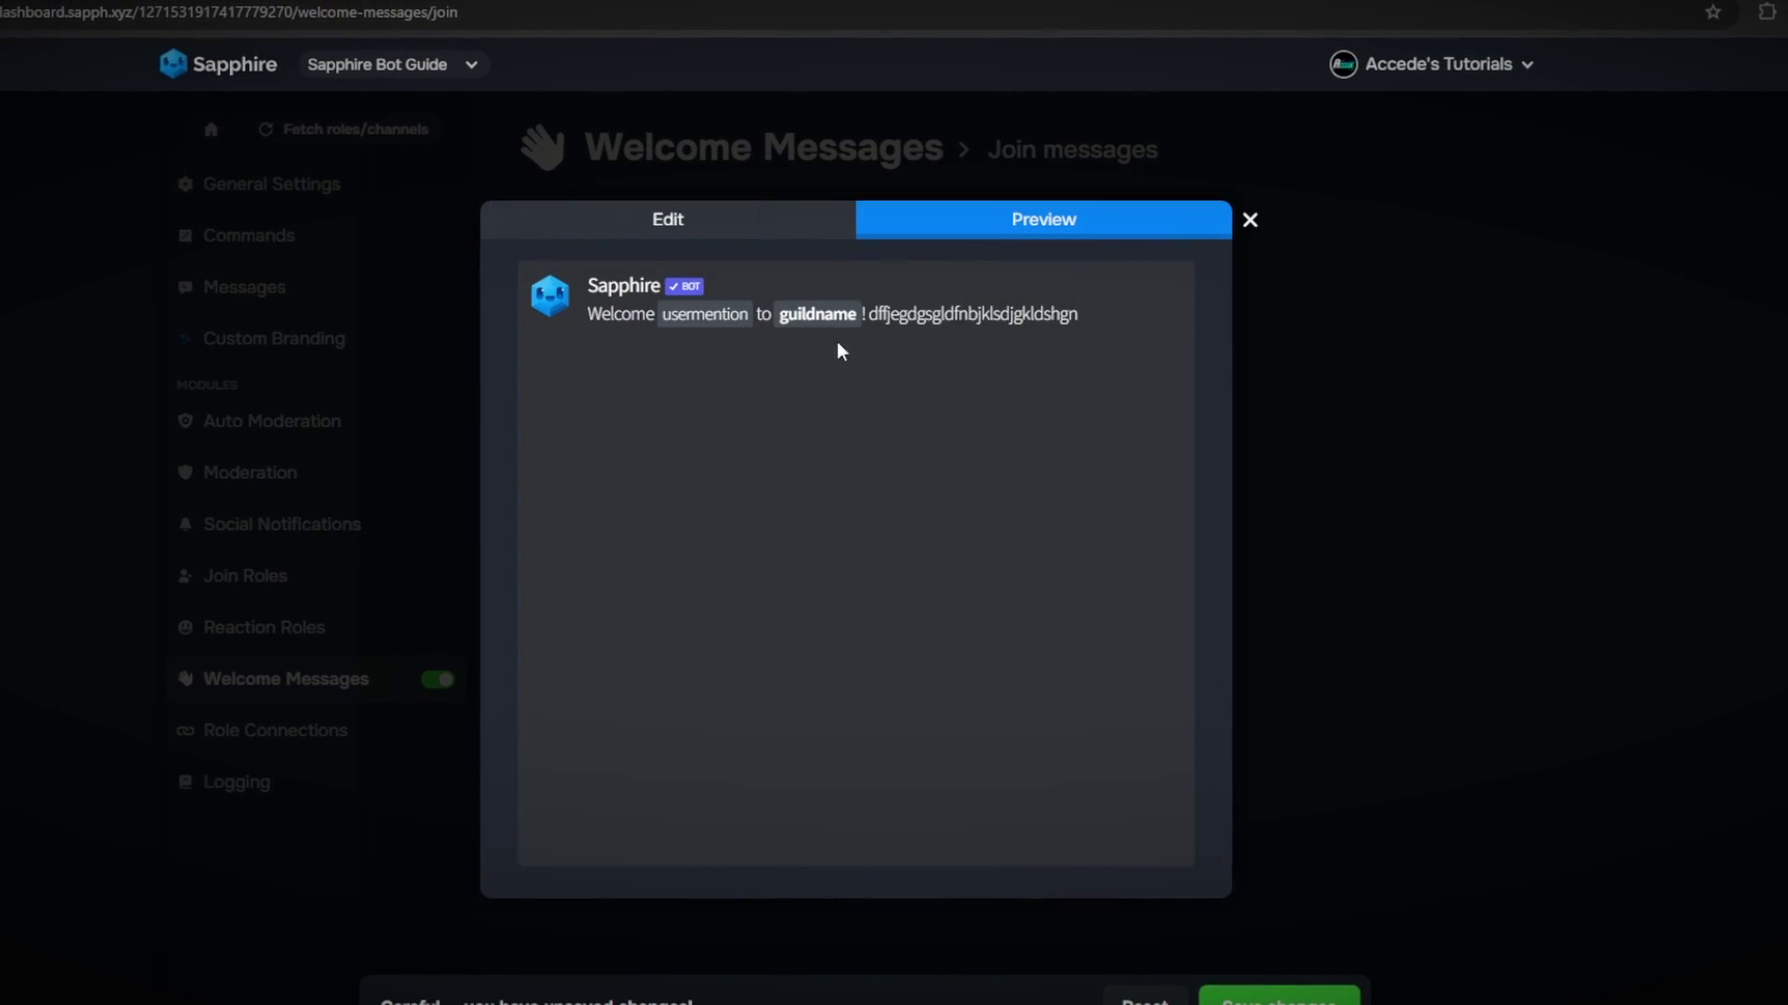
{"action": "left_click", "coordinate": [1310, 997]}
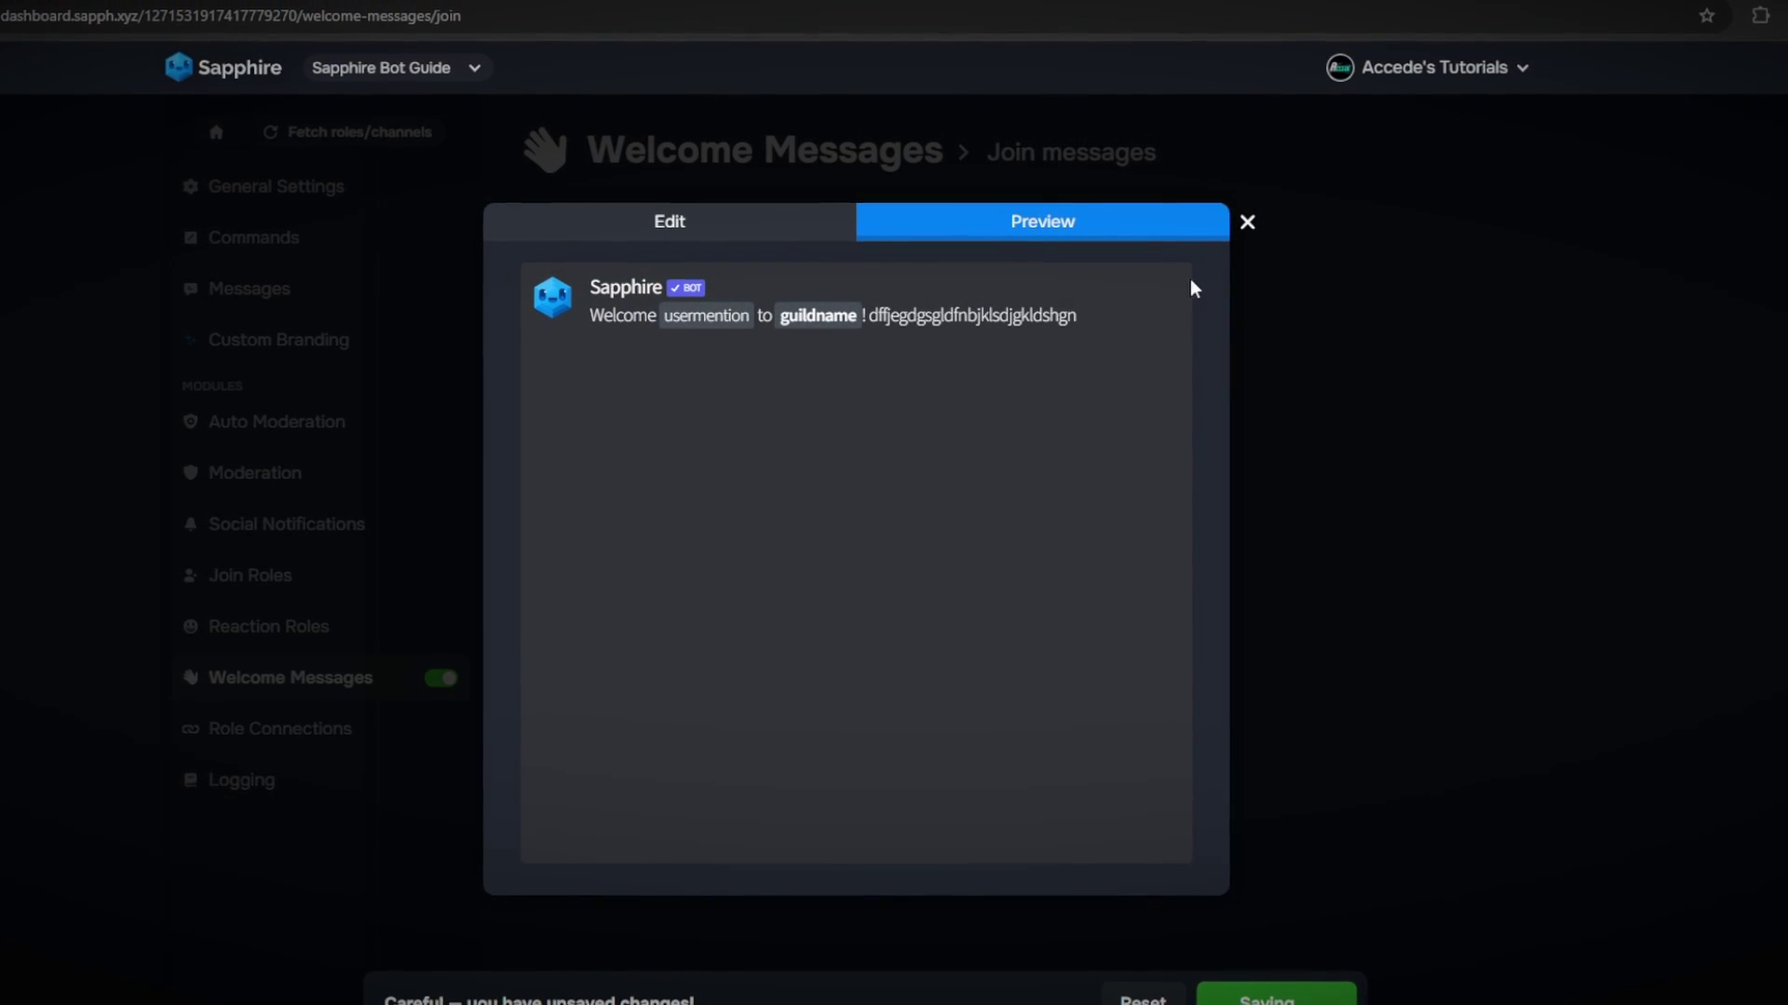
{"action": "left_click", "coordinate": [1246, 226]}
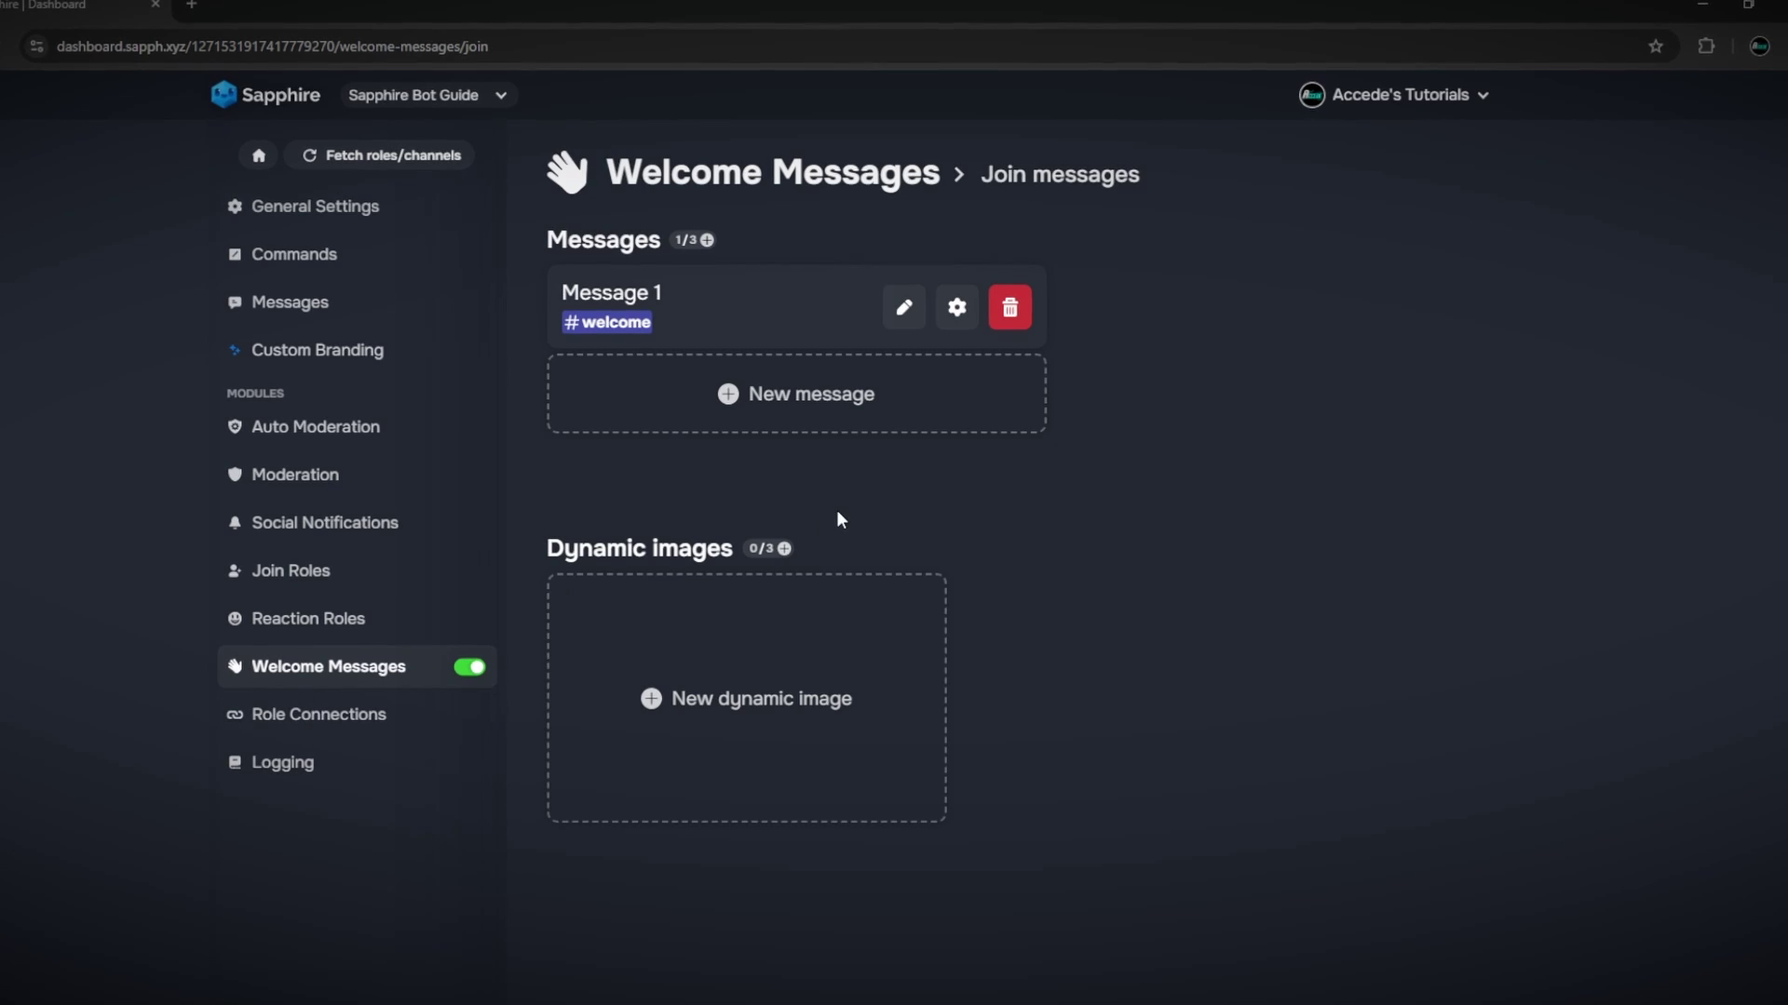
Add a leave message posting to #welcome and save it
{"action": "left_click", "coordinate": [344, 673]}
{"action": "left_click", "coordinate": [1005, 381]}
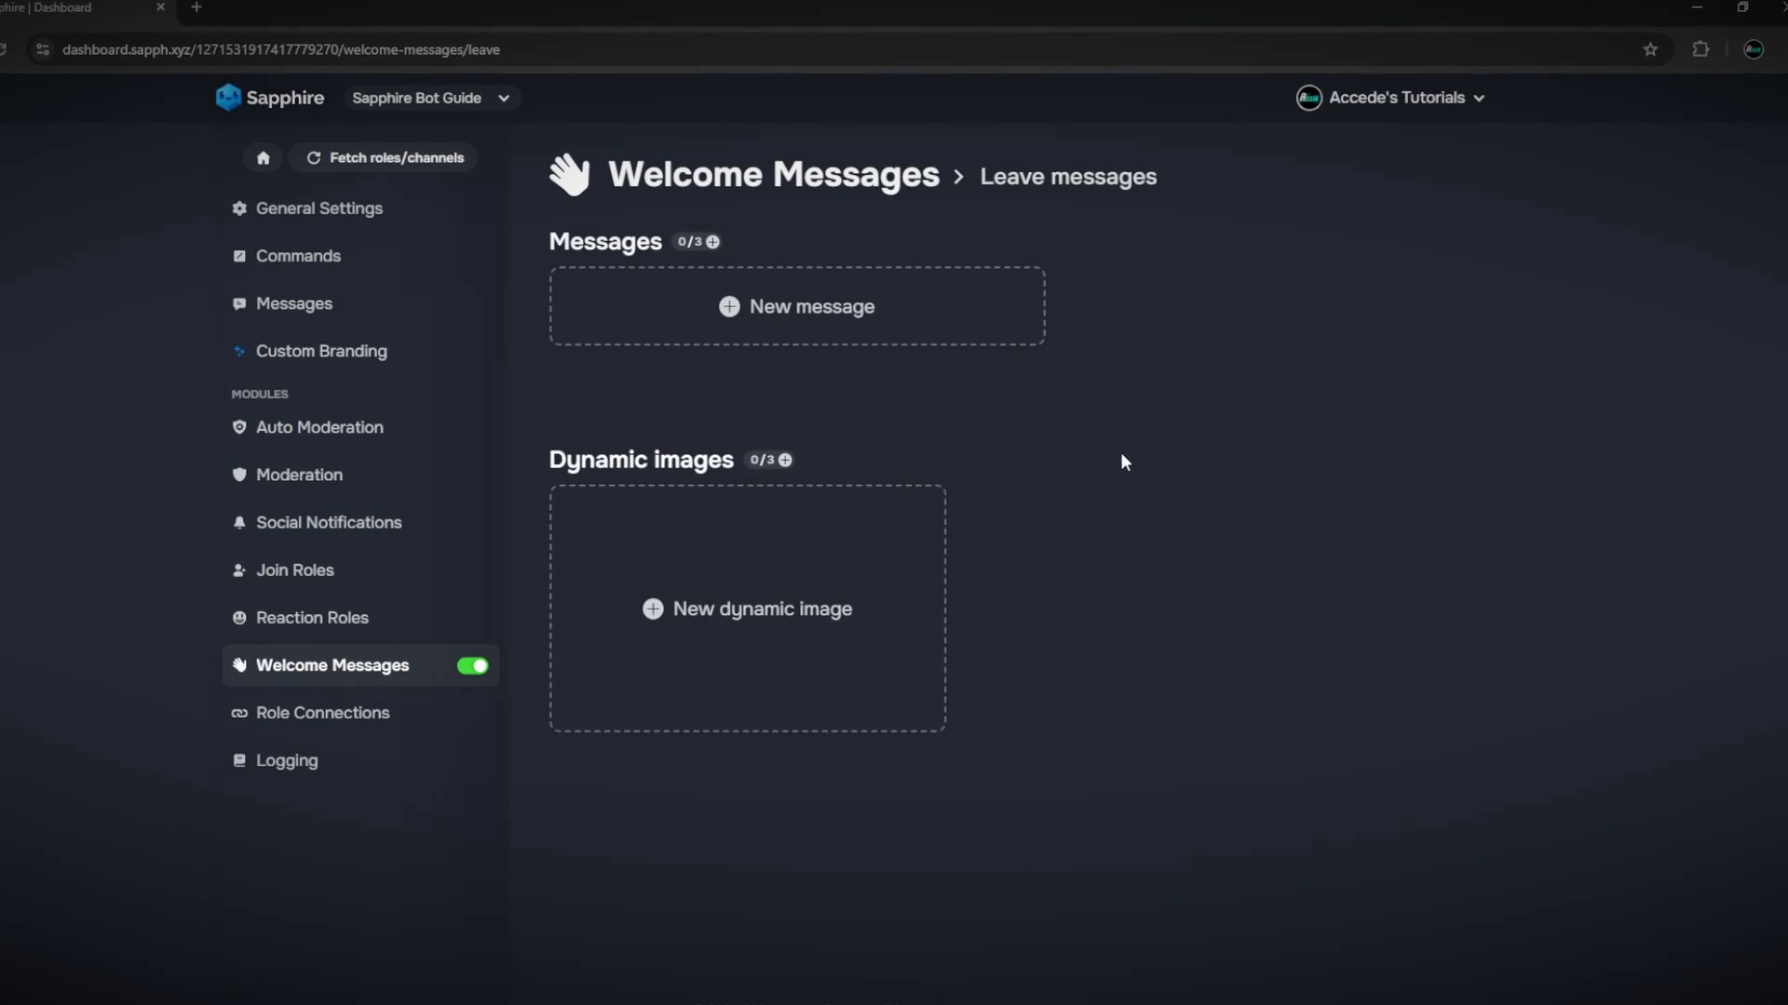
{"action": "left_click", "coordinate": [726, 306]}
{"action": "left_click", "coordinate": [823, 538]}
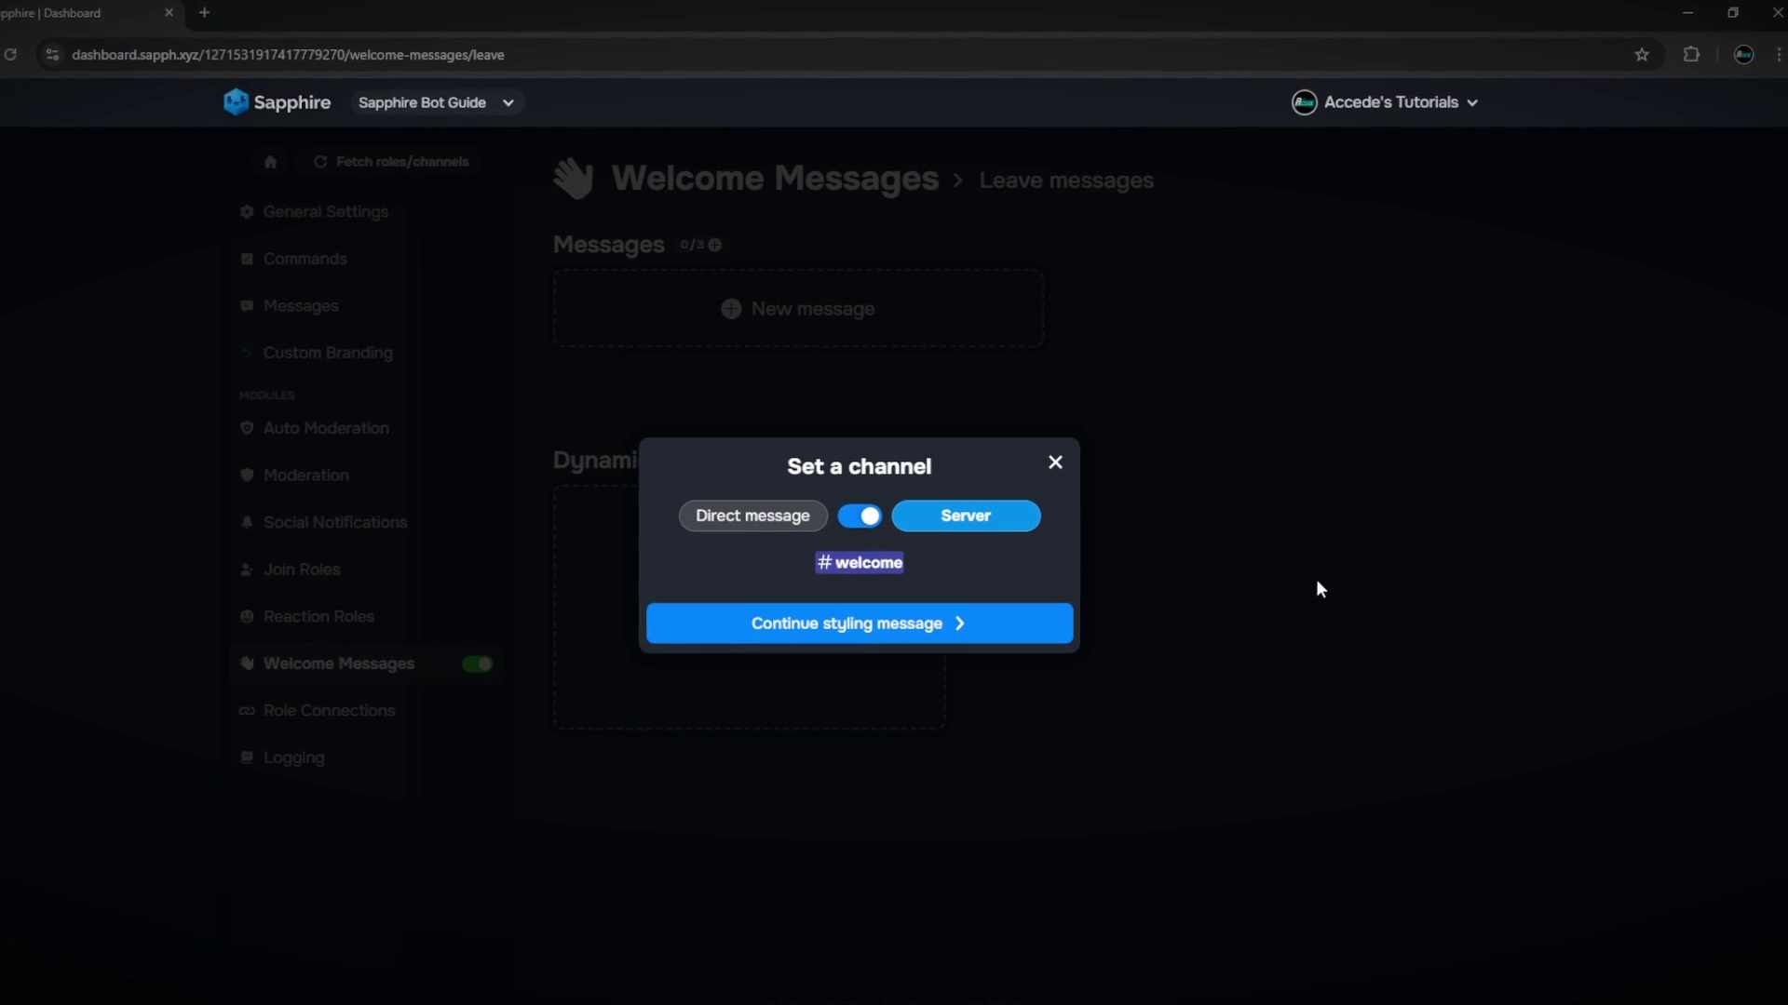
{"action": "left_click", "coordinate": [898, 626]}
{"action": "left_click", "coordinate": [1233, 955]}
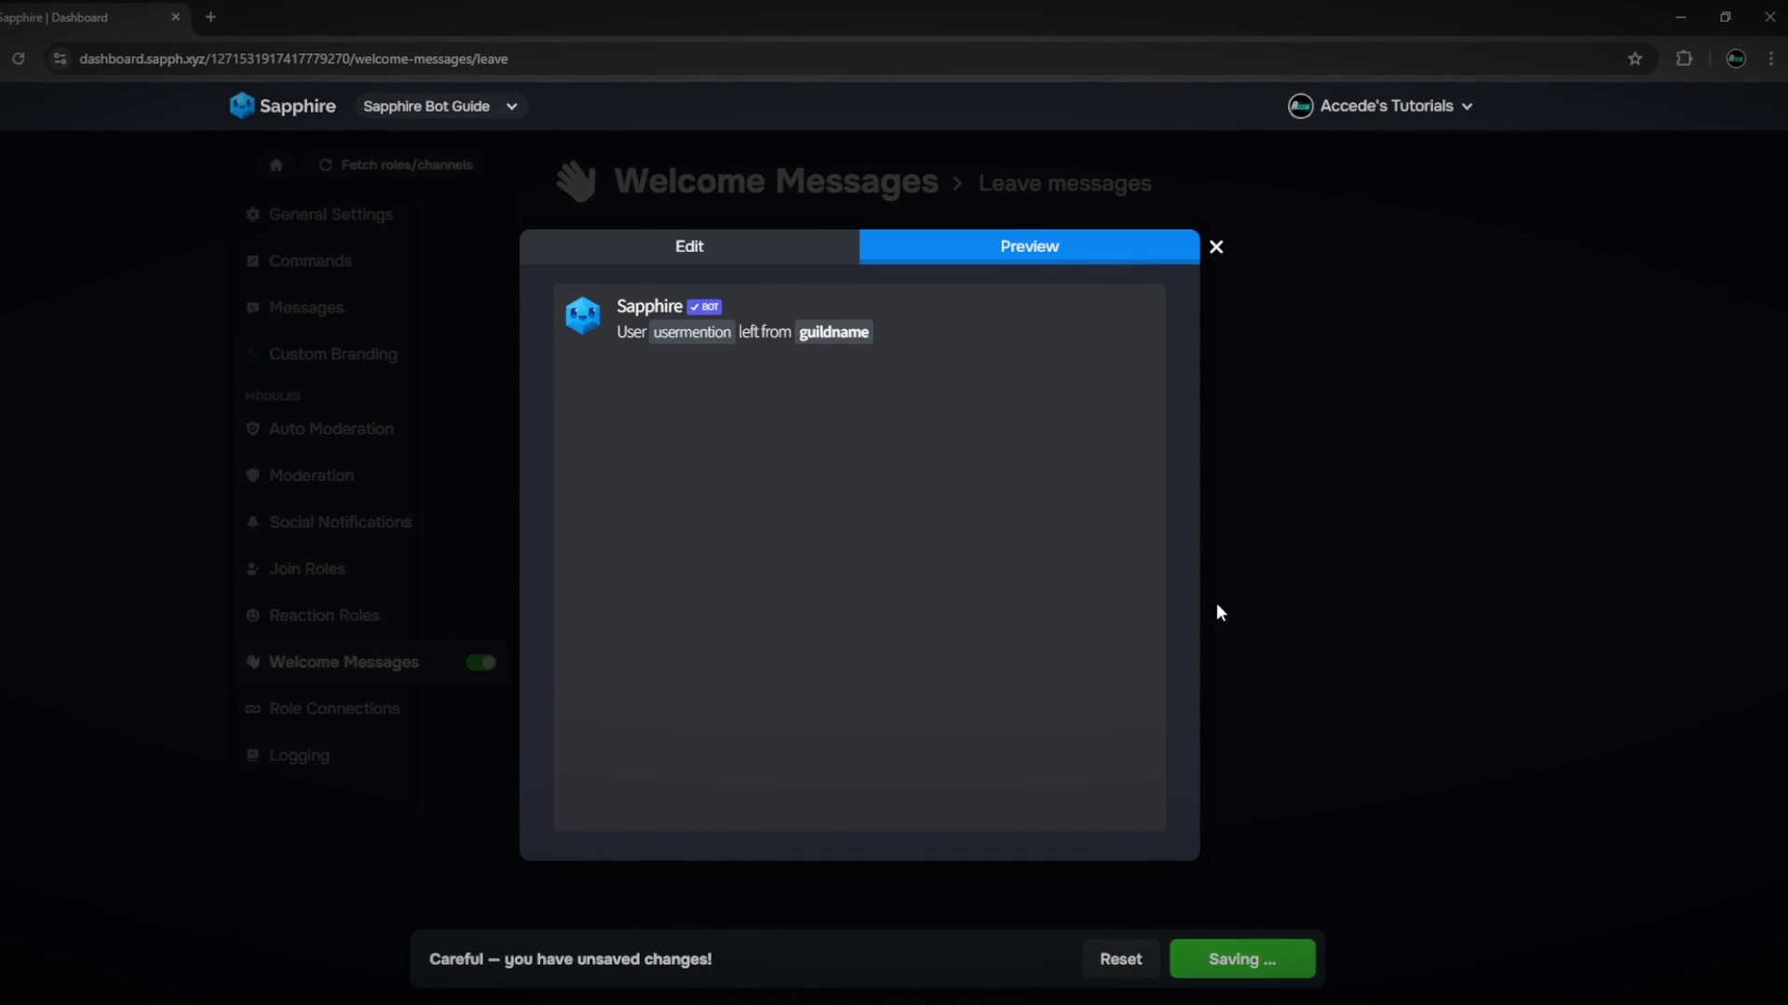
{"action": "left_click", "coordinate": [1216, 247]}
Add a boost message posting to #welcome, save it, then go to the Logging settings
{"action": "left_click", "coordinate": [344, 662]}
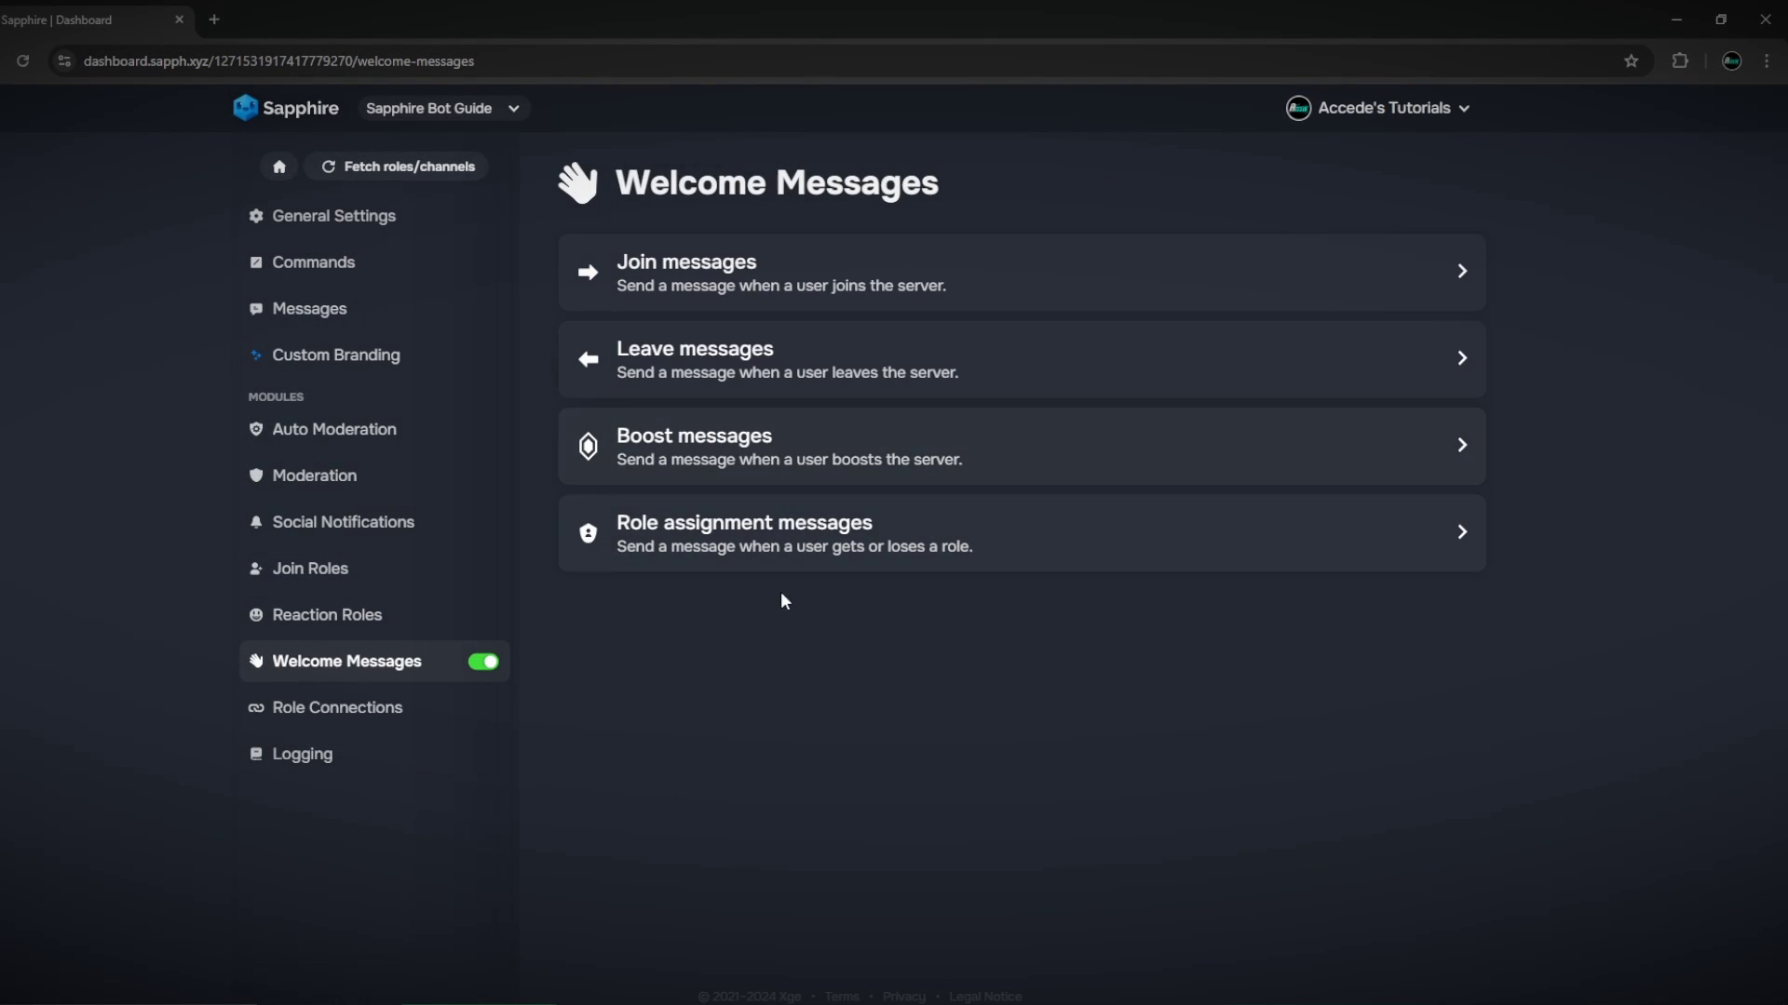
{"action": "left_click", "coordinate": [946, 459]}
{"action": "left_click", "coordinate": [662, 315]}
{"action": "left_click", "coordinate": [828, 522]}
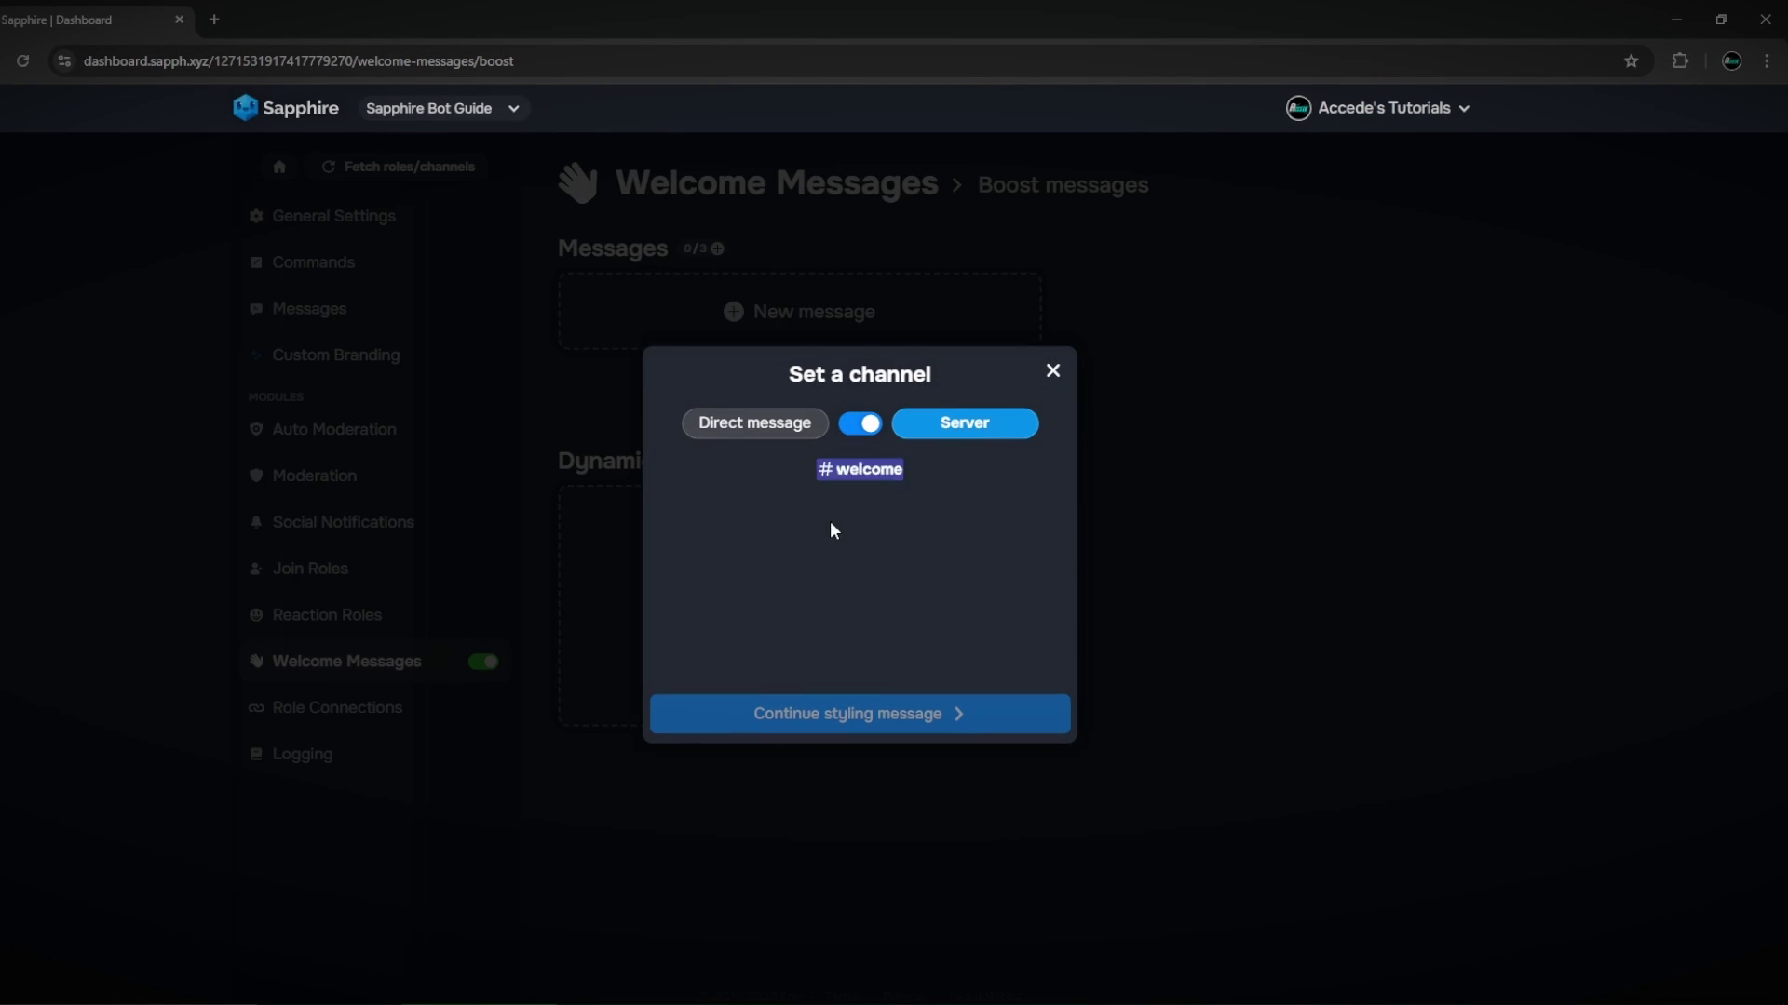
{"action": "left_click", "coordinate": [941, 618]}
{"action": "left_click", "coordinate": [1293, 973]}
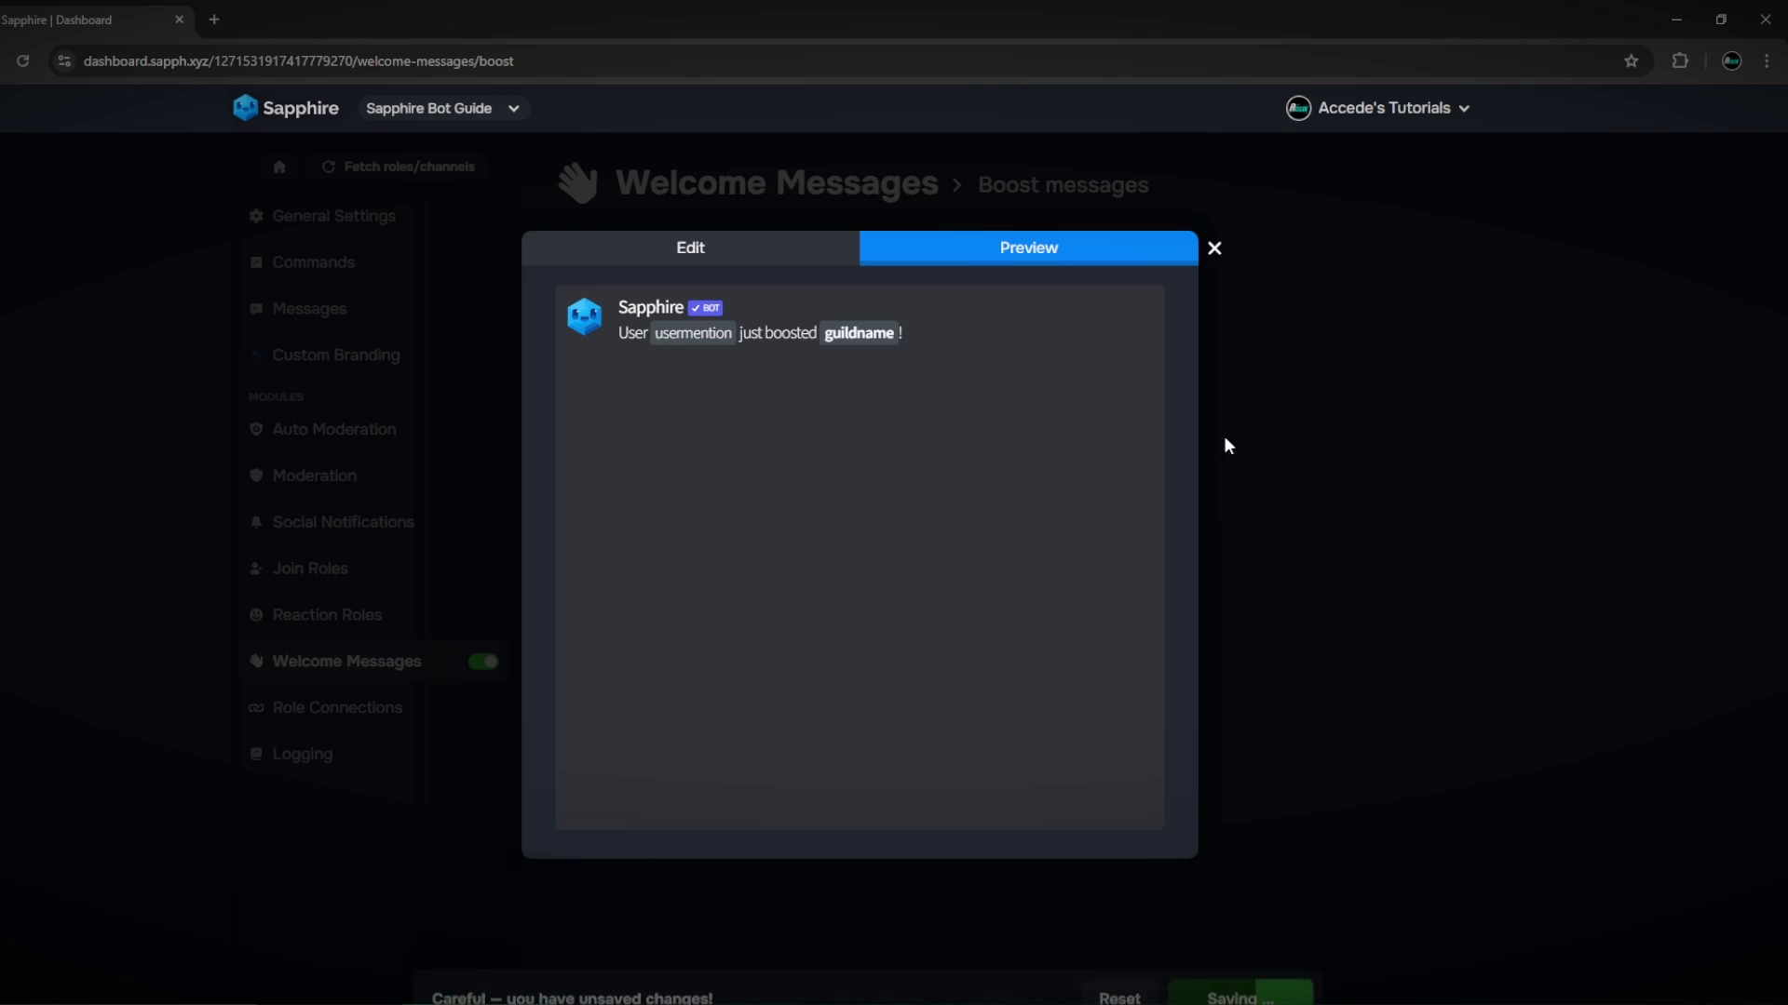
{"action": "left_click", "coordinate": [1214, 248]}
{"action": "left_click", "coordinate": [352, 669]}
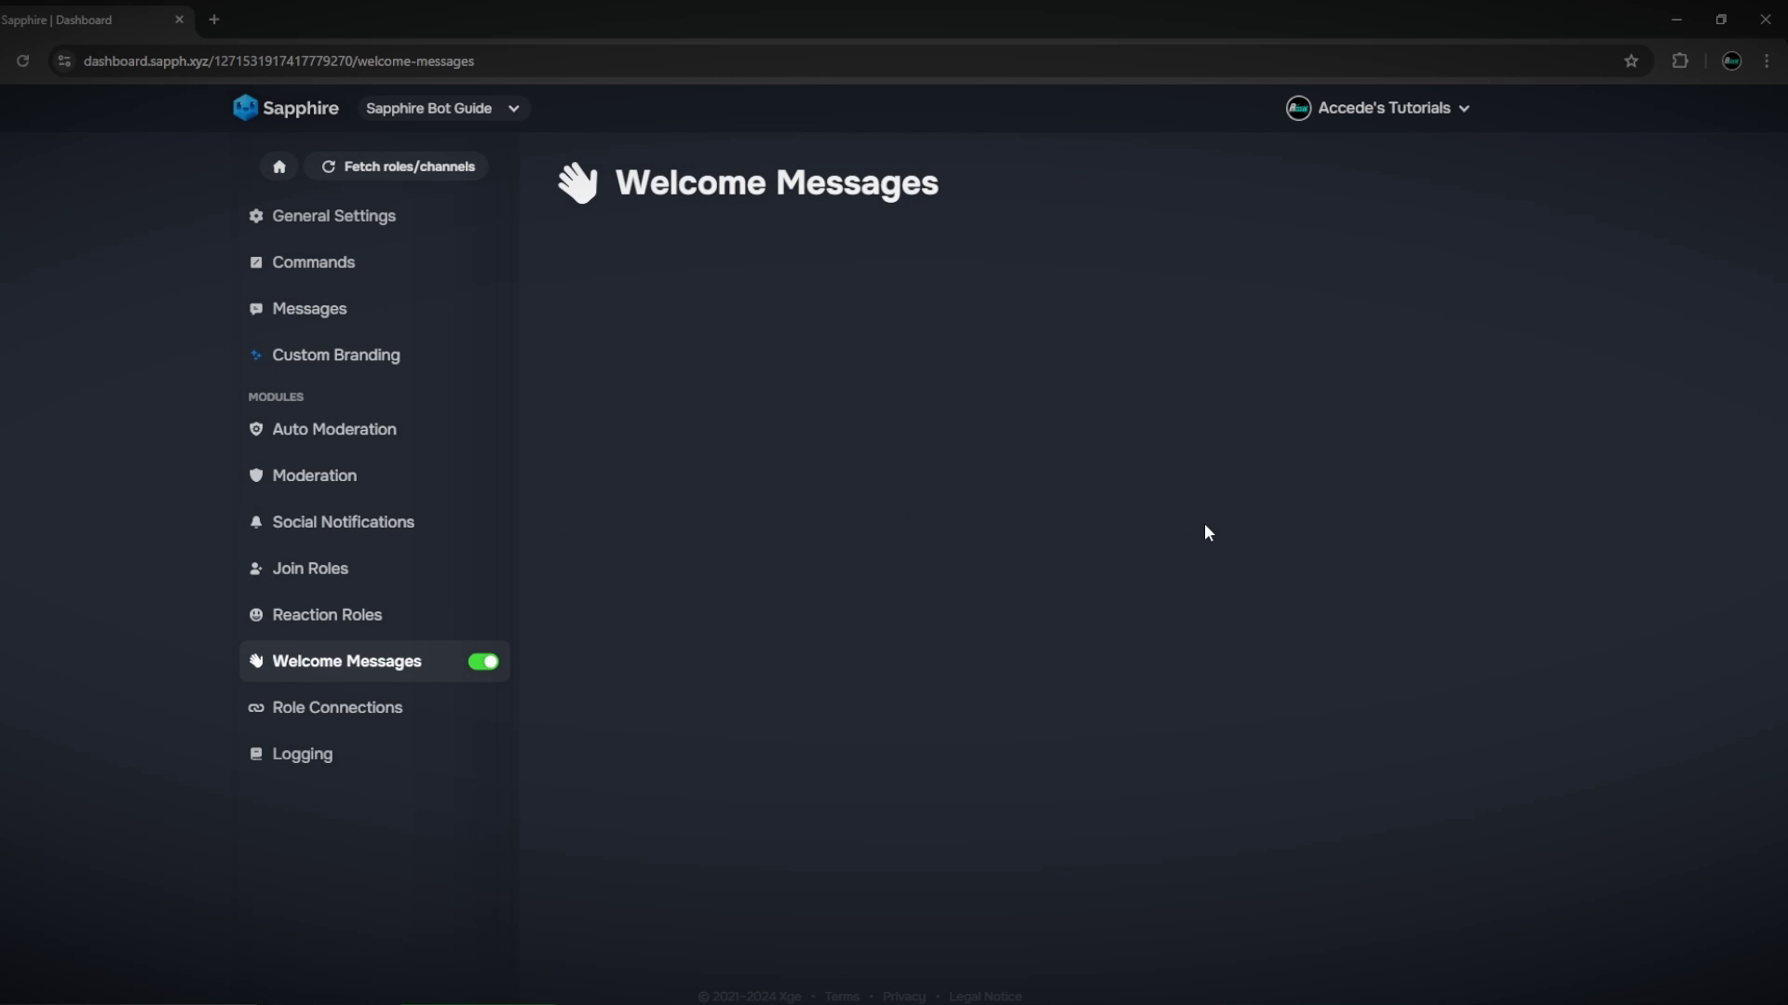
{"action": "left_click", "coordinate": [443, 666]}
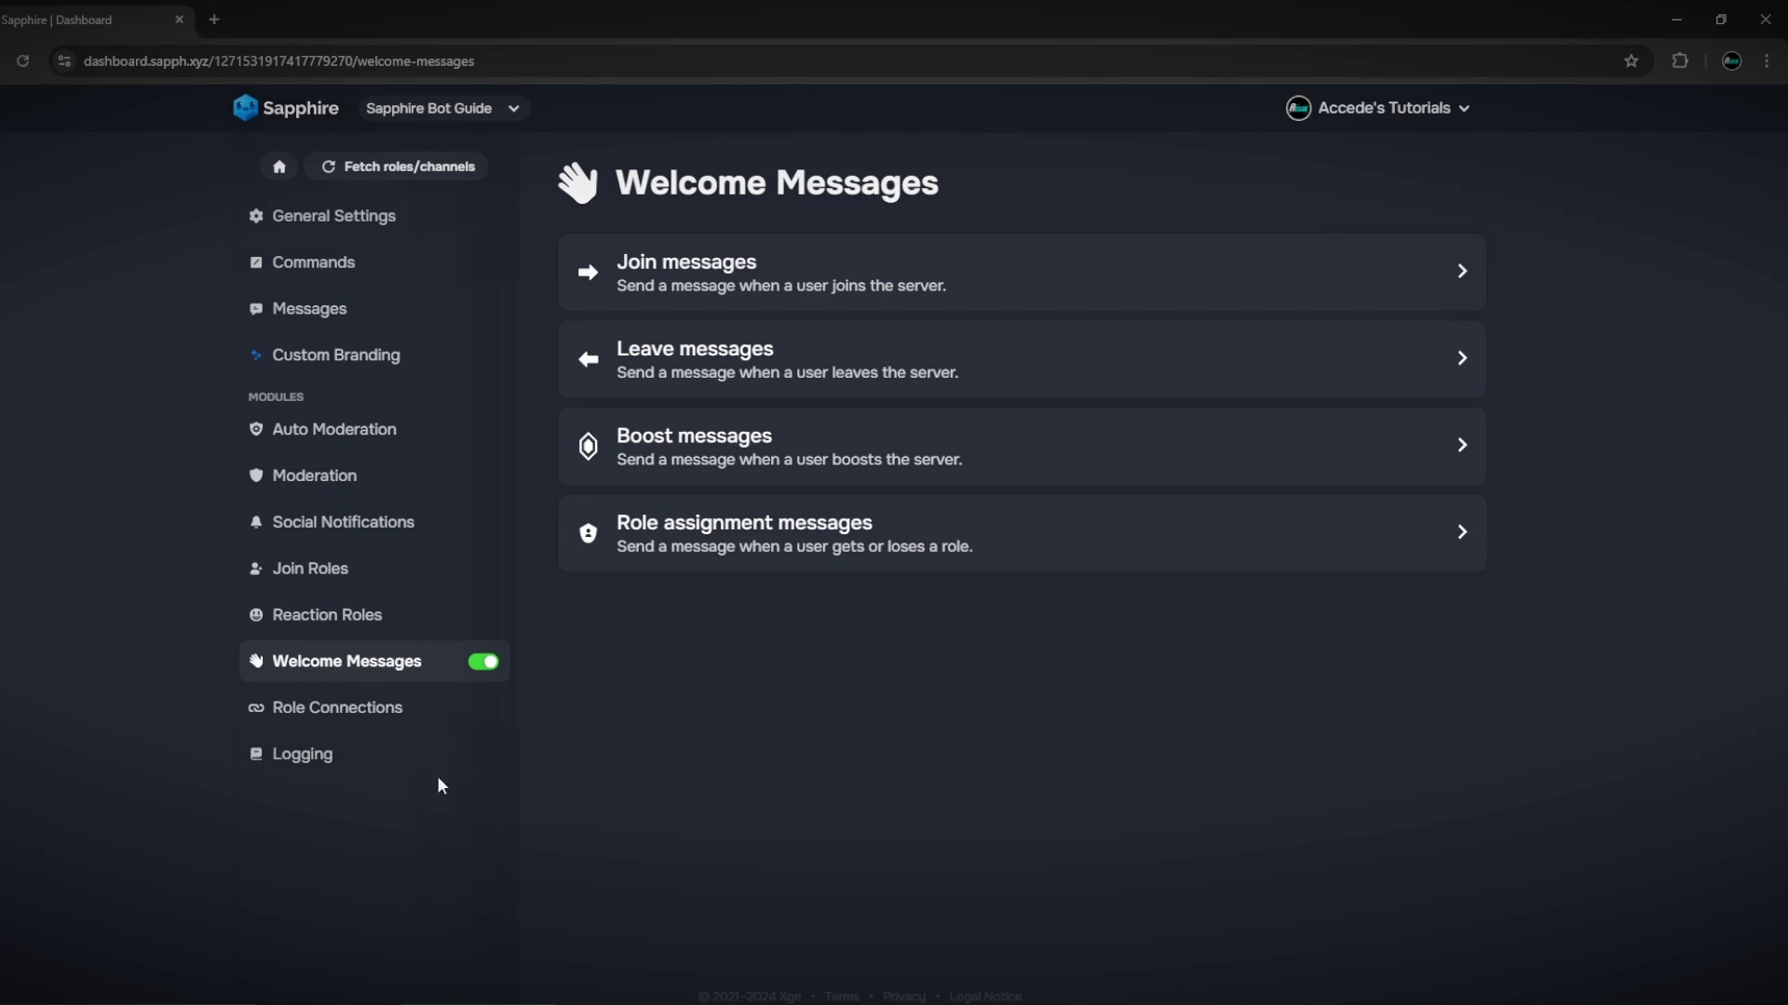
{"action": "left_click", "coordinate": [429, 750]}
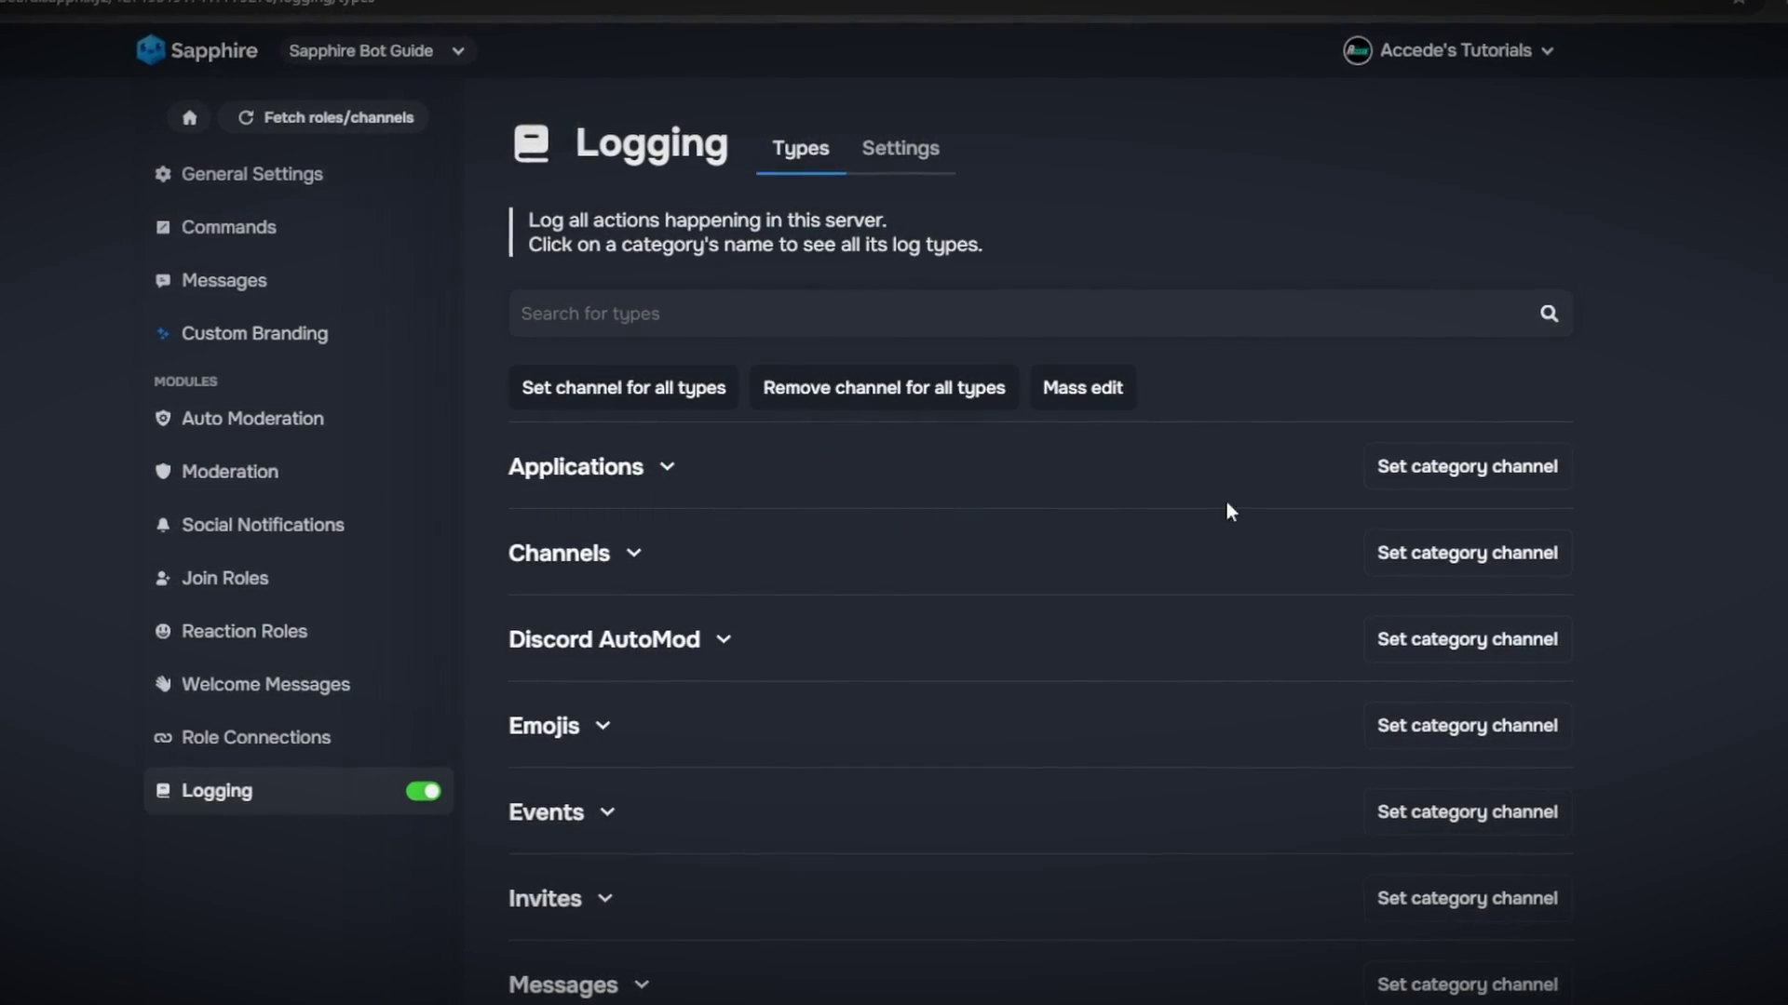
Expand the Channels log category to list Channel Create through Channel Voice Status Update
{"action": "left_click", "coordinate": [773, 468]}
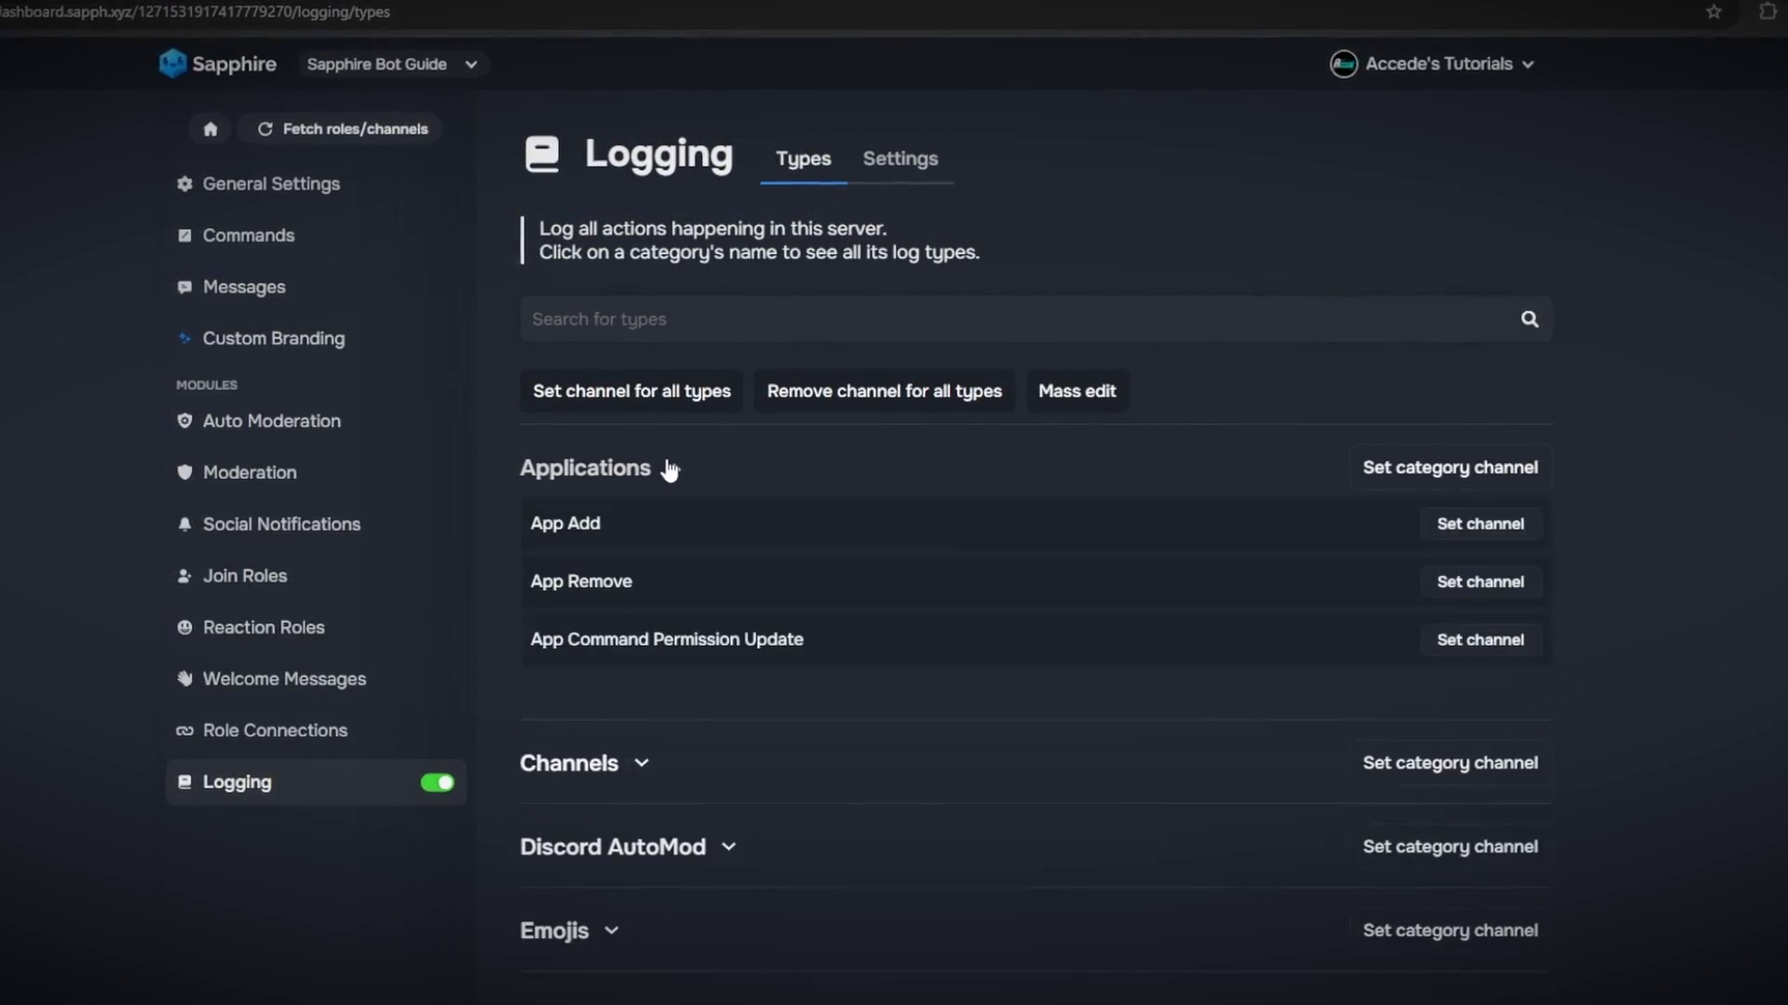
{"action": "left_click", "coordinate": [773, 468]}
{"action": "scroll", "coordinate": [639, 770], "scroll_direction": "down", "scroll_amount": 10}
{"action": "scroll", "coordinate": [630, 667], "scroll_direction": "up", "scroll_amount": 10}
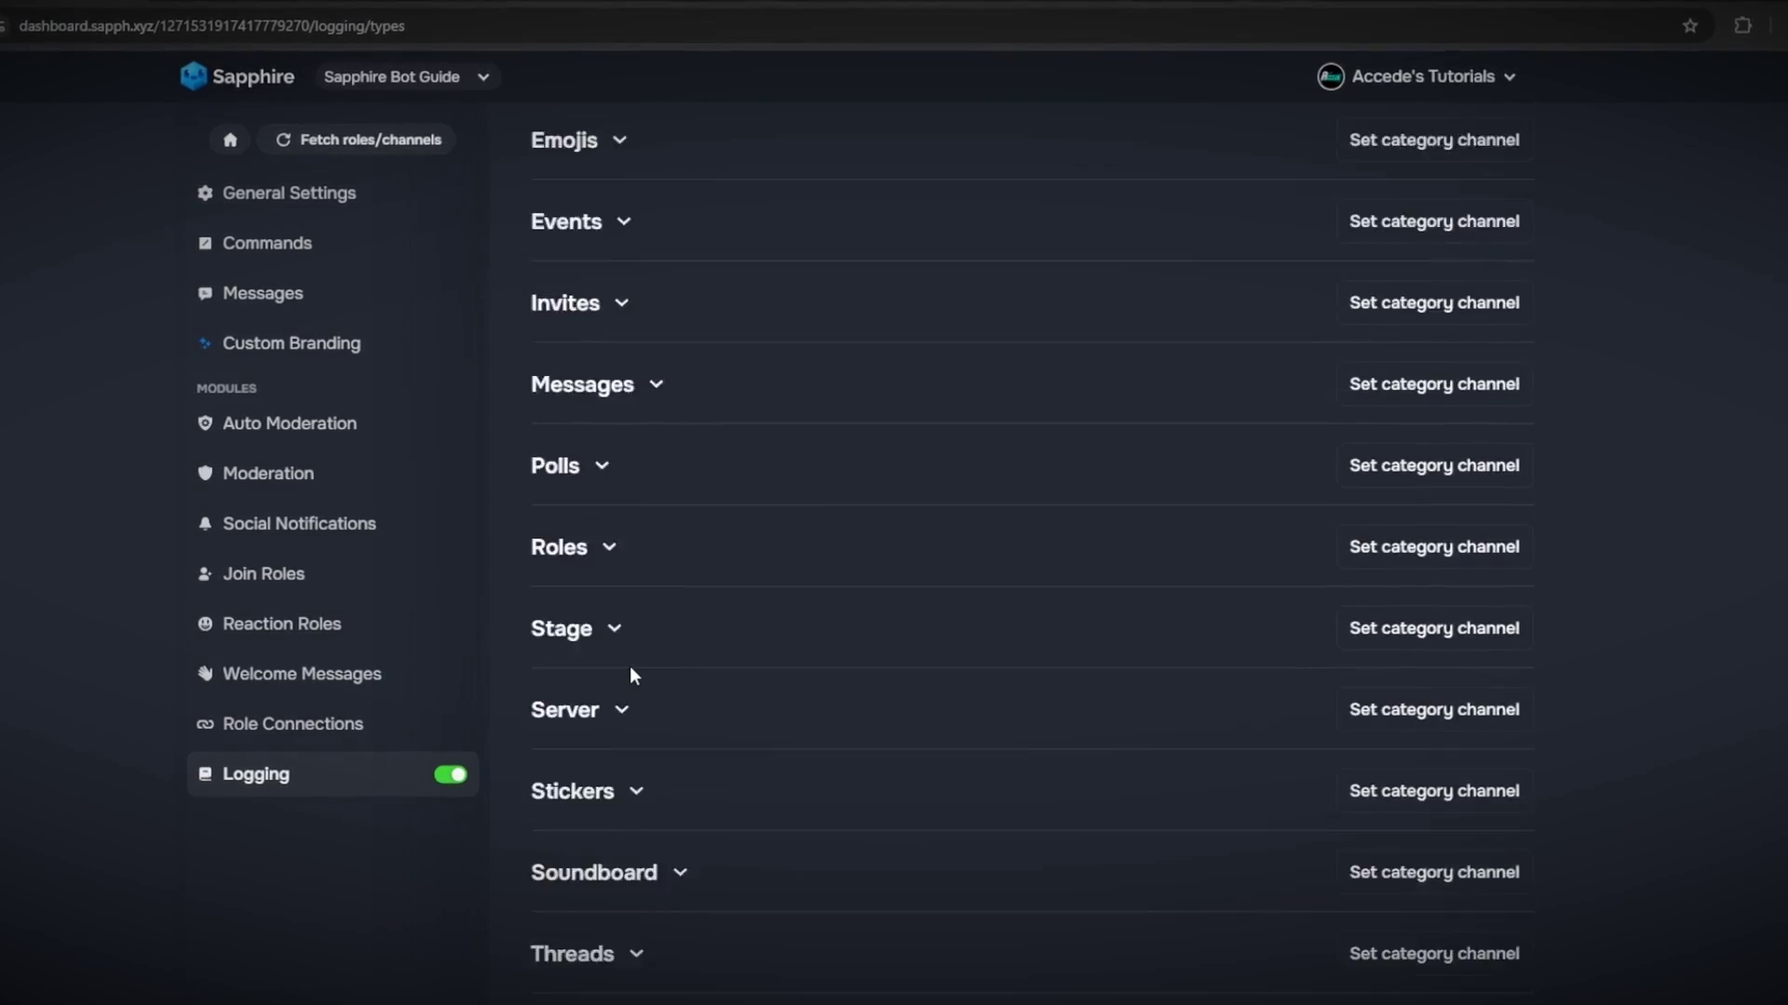
{"action": "left_click", "coordinate": [686, 466]}
{"action": "left_click", "coordinate": [686, 467]}
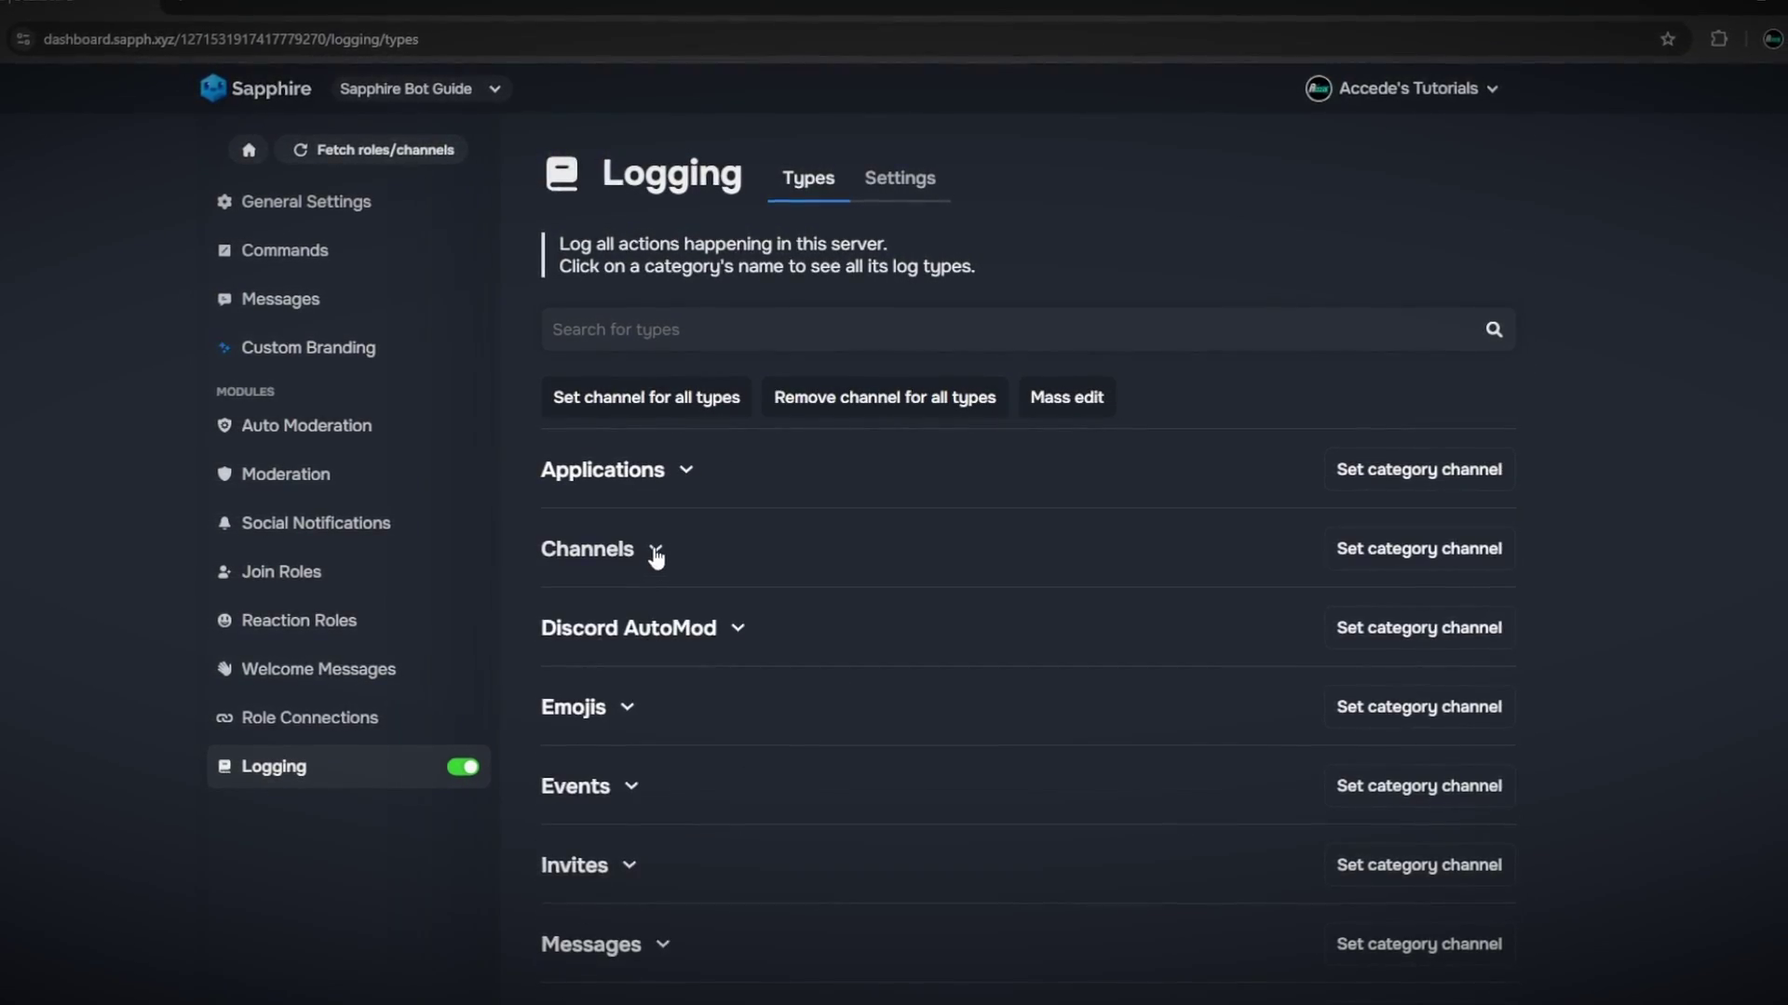
{"action": "left_click", "coordinate": [651, 552]}
{"action": "left_click", "coordinate": [663, 547]}
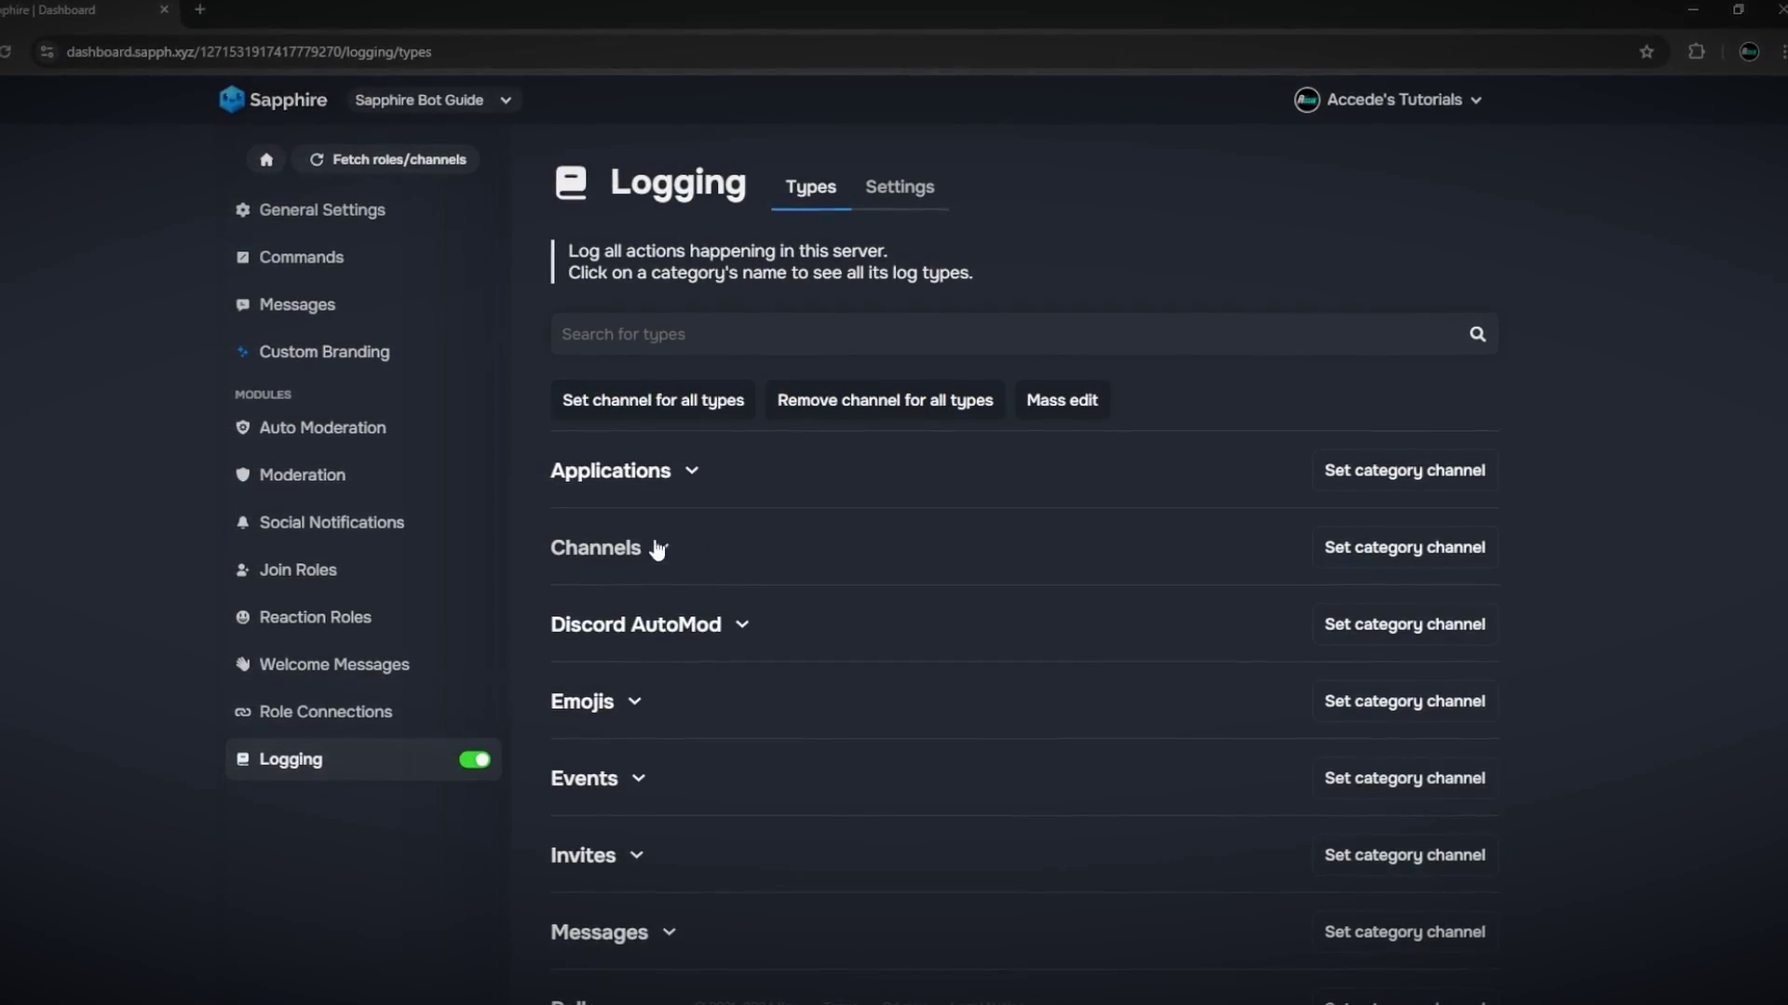
{"action": "left_click", "coordinate": [656, 553]}
{"action": "left_click", "coordinate": [653, 546]}
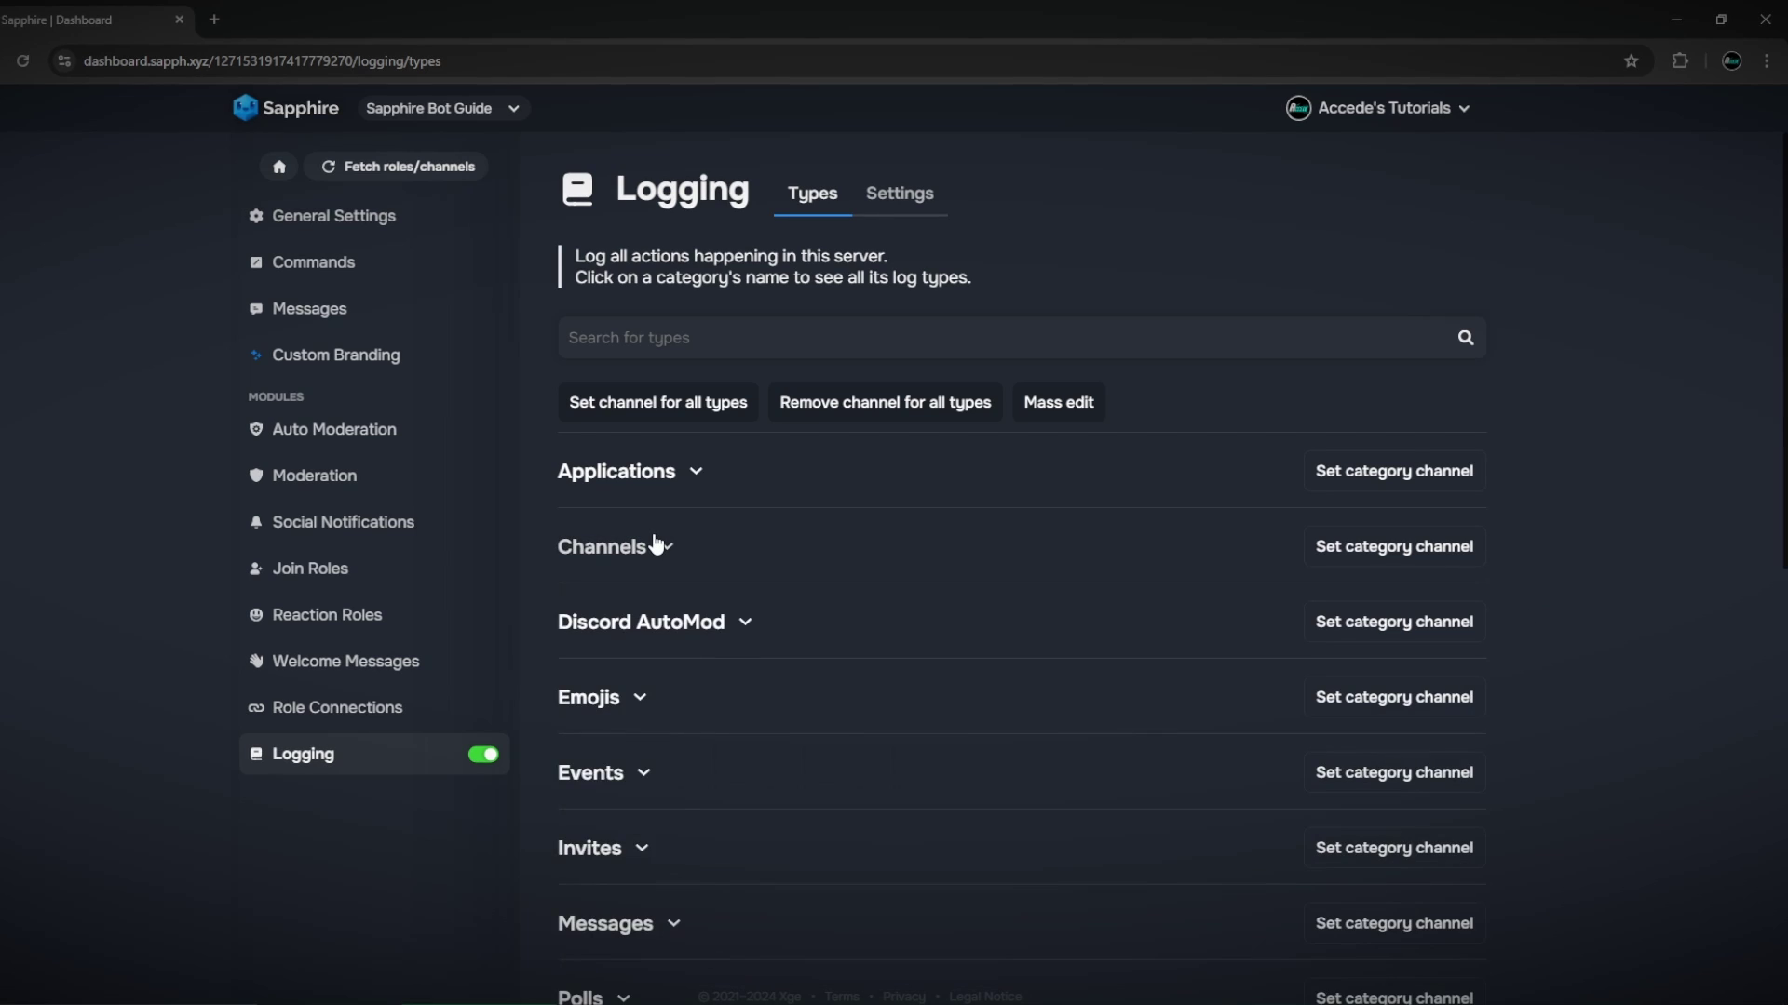
{"action": "left_click", "coordinate": [687, 534]}
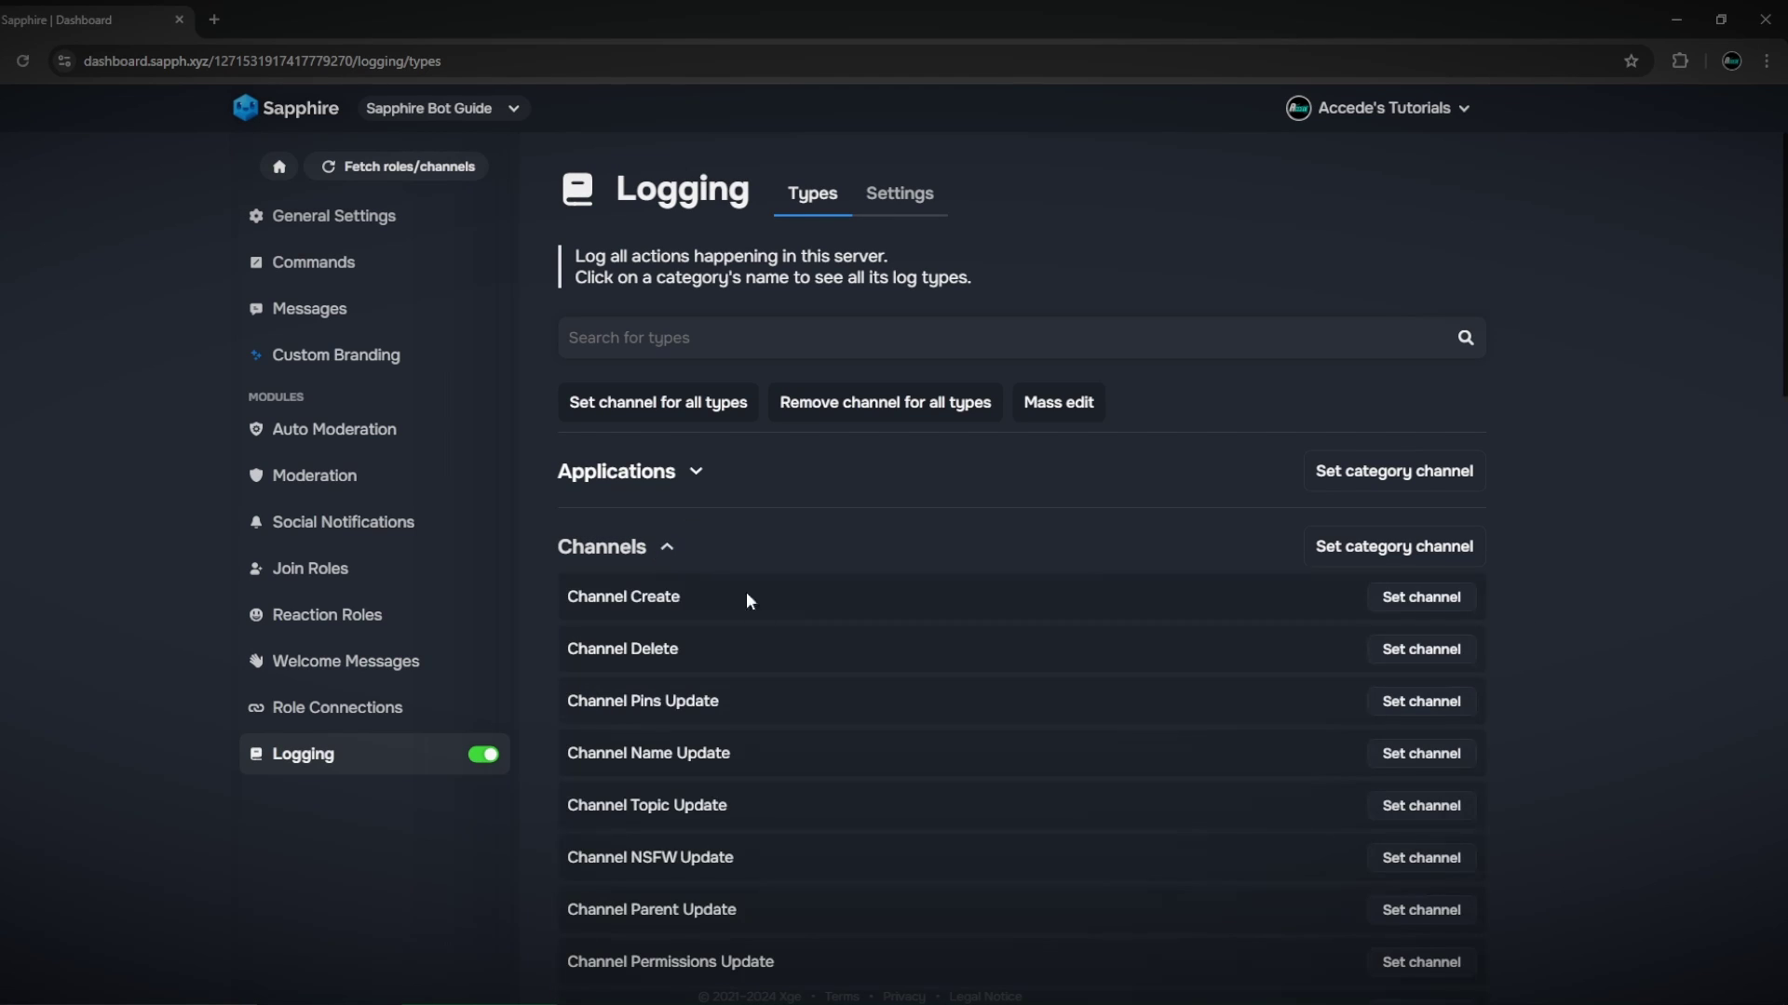
{"action": "scroll", "coordinate": [1248, 746], "scroll_direction": "down", "scroll_amount": 2}
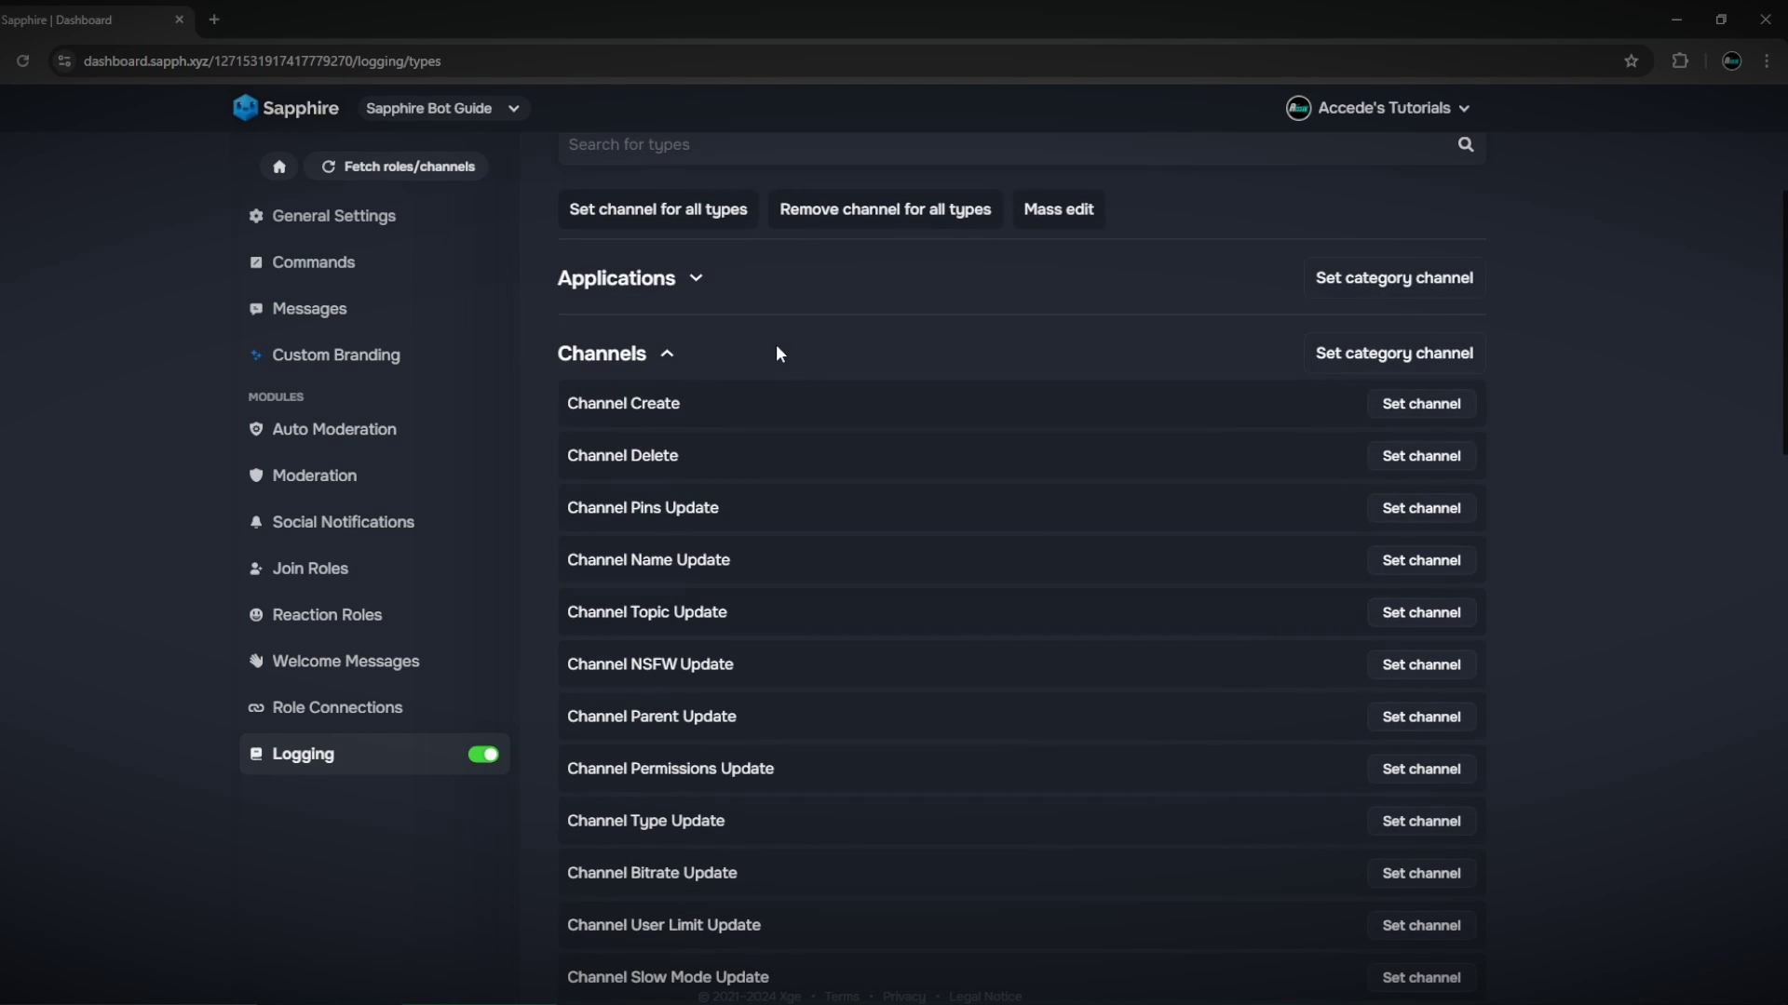
{"action": "scroll", "coordinate": [770, 568], "scroll_direction": "down", "scroll_amount": 6}
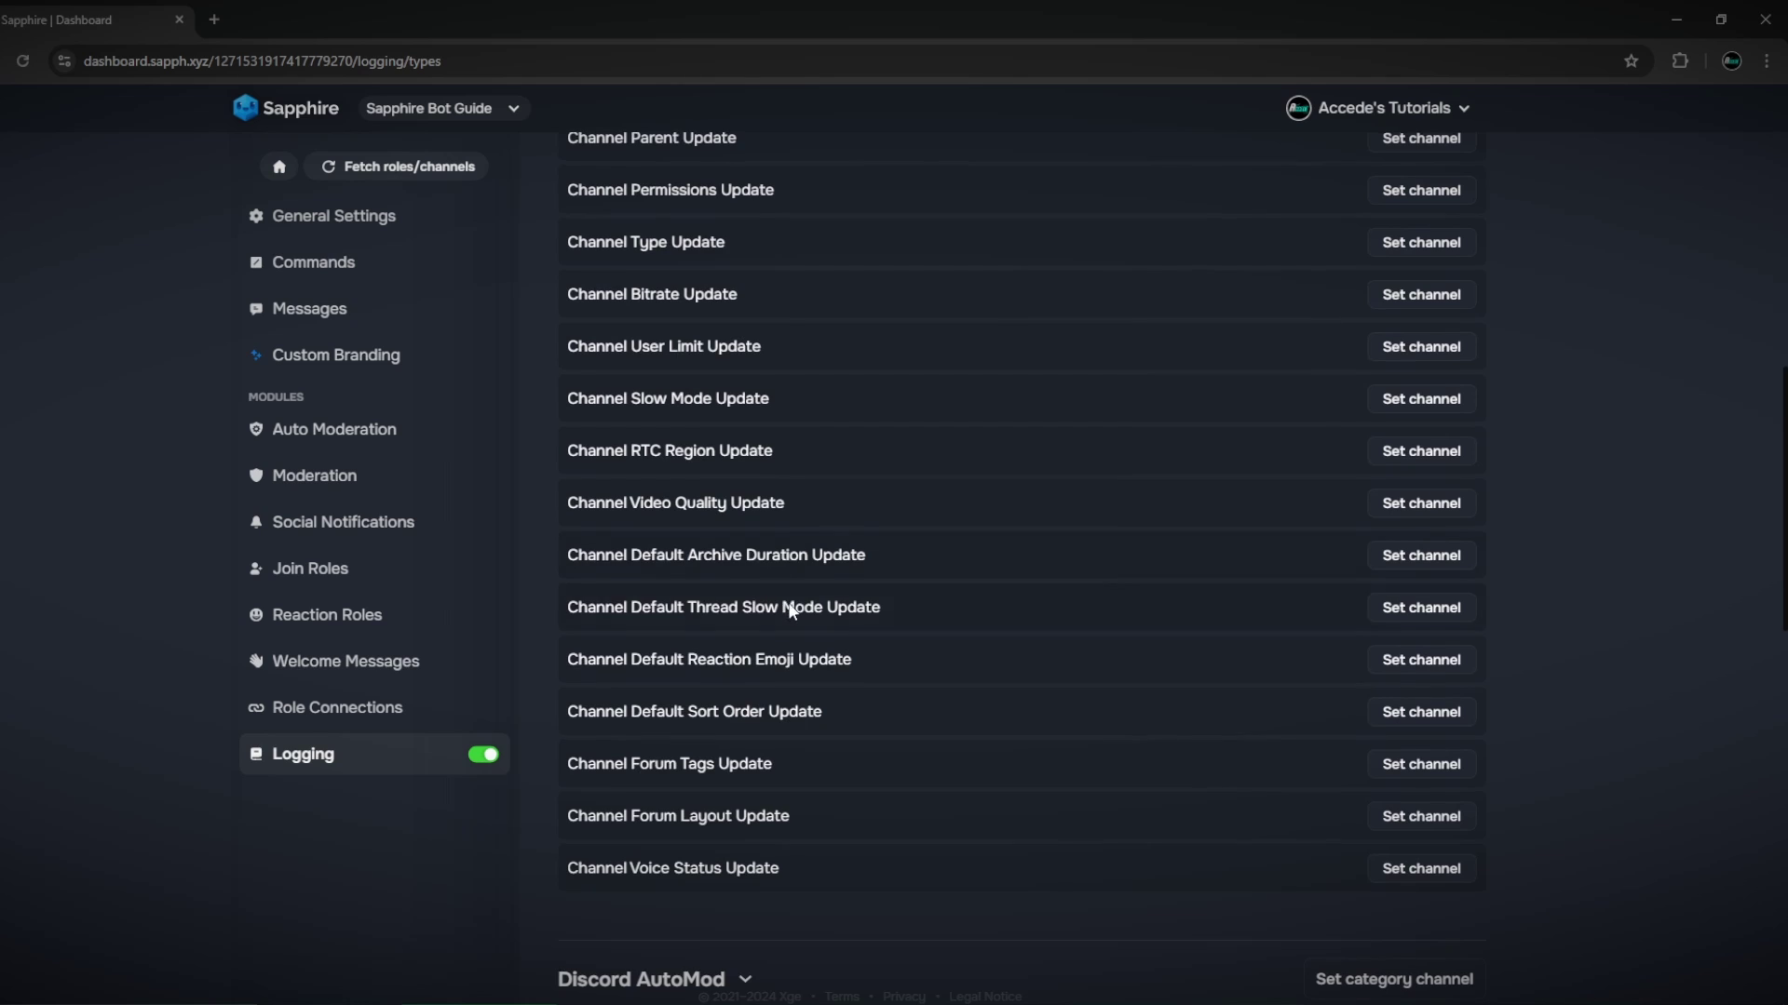
{"action": "scroll", "coordinate": [782, 605], "scroll_direction": "up", "scroll_amount": 8}
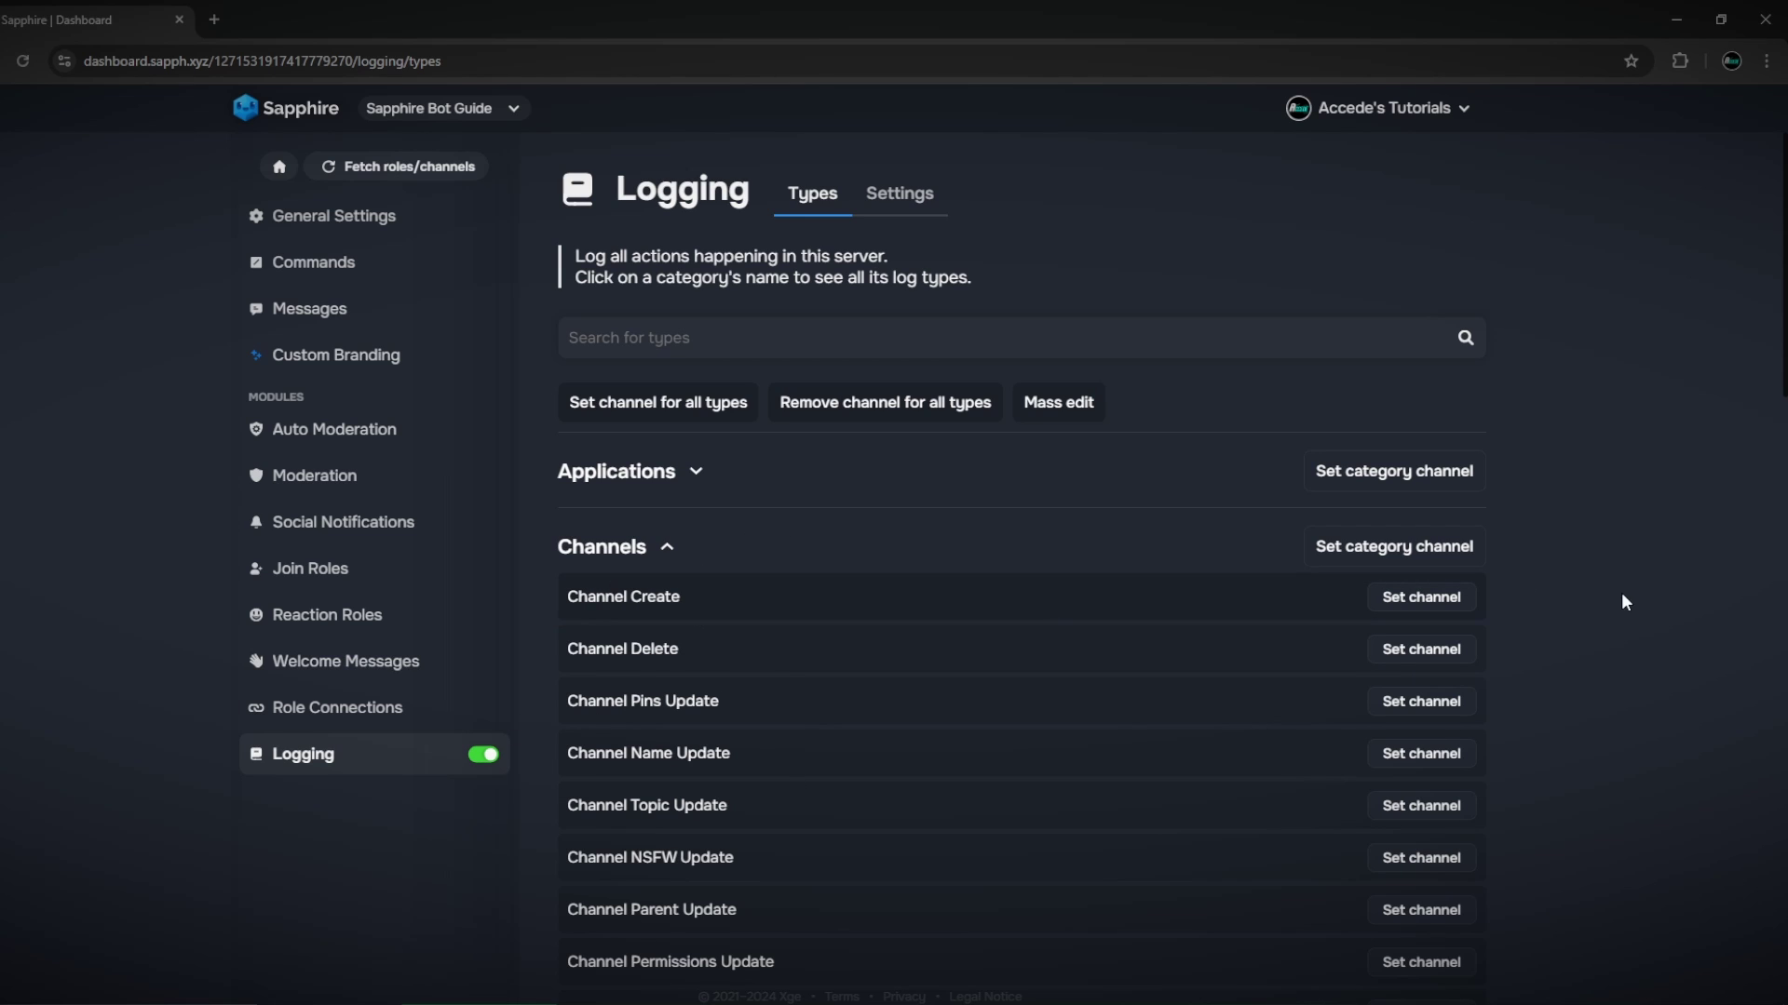
Send Channel Create and Channel Delete logs to #general, then collapse Channels
{"action": "left_click", "coordinate": [1467, 613]}
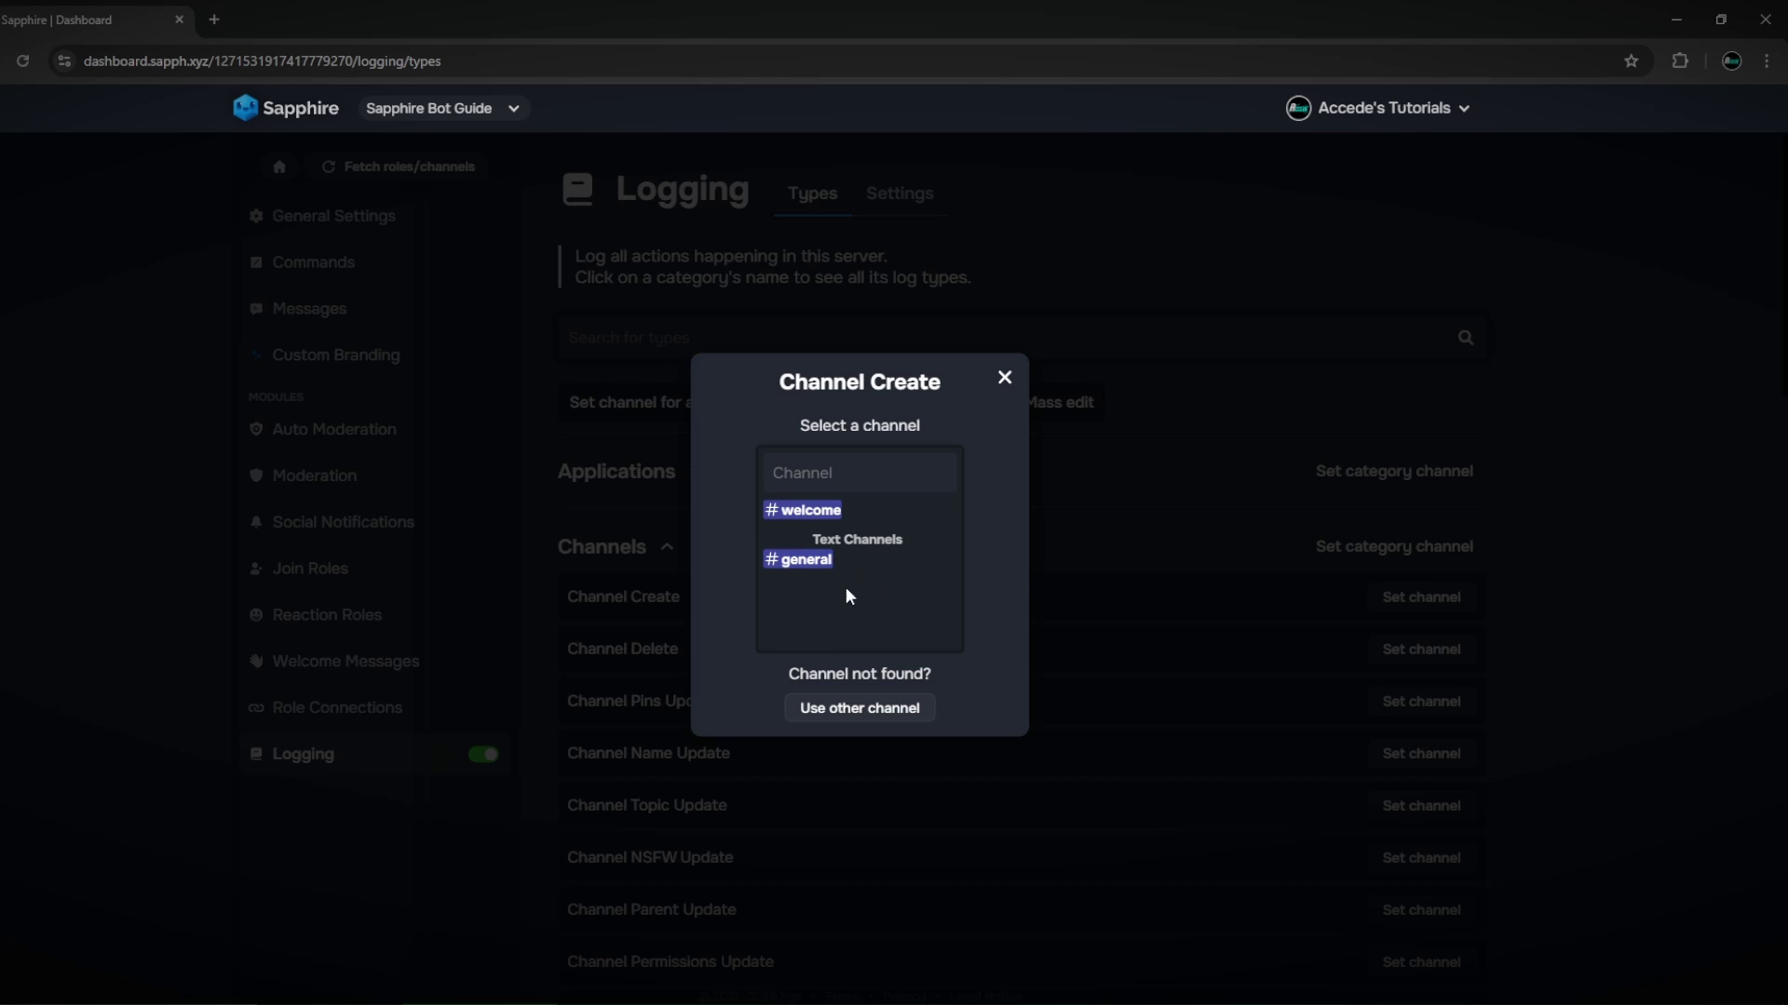
{"action": "left_click", "coordinate": [806, 560]}
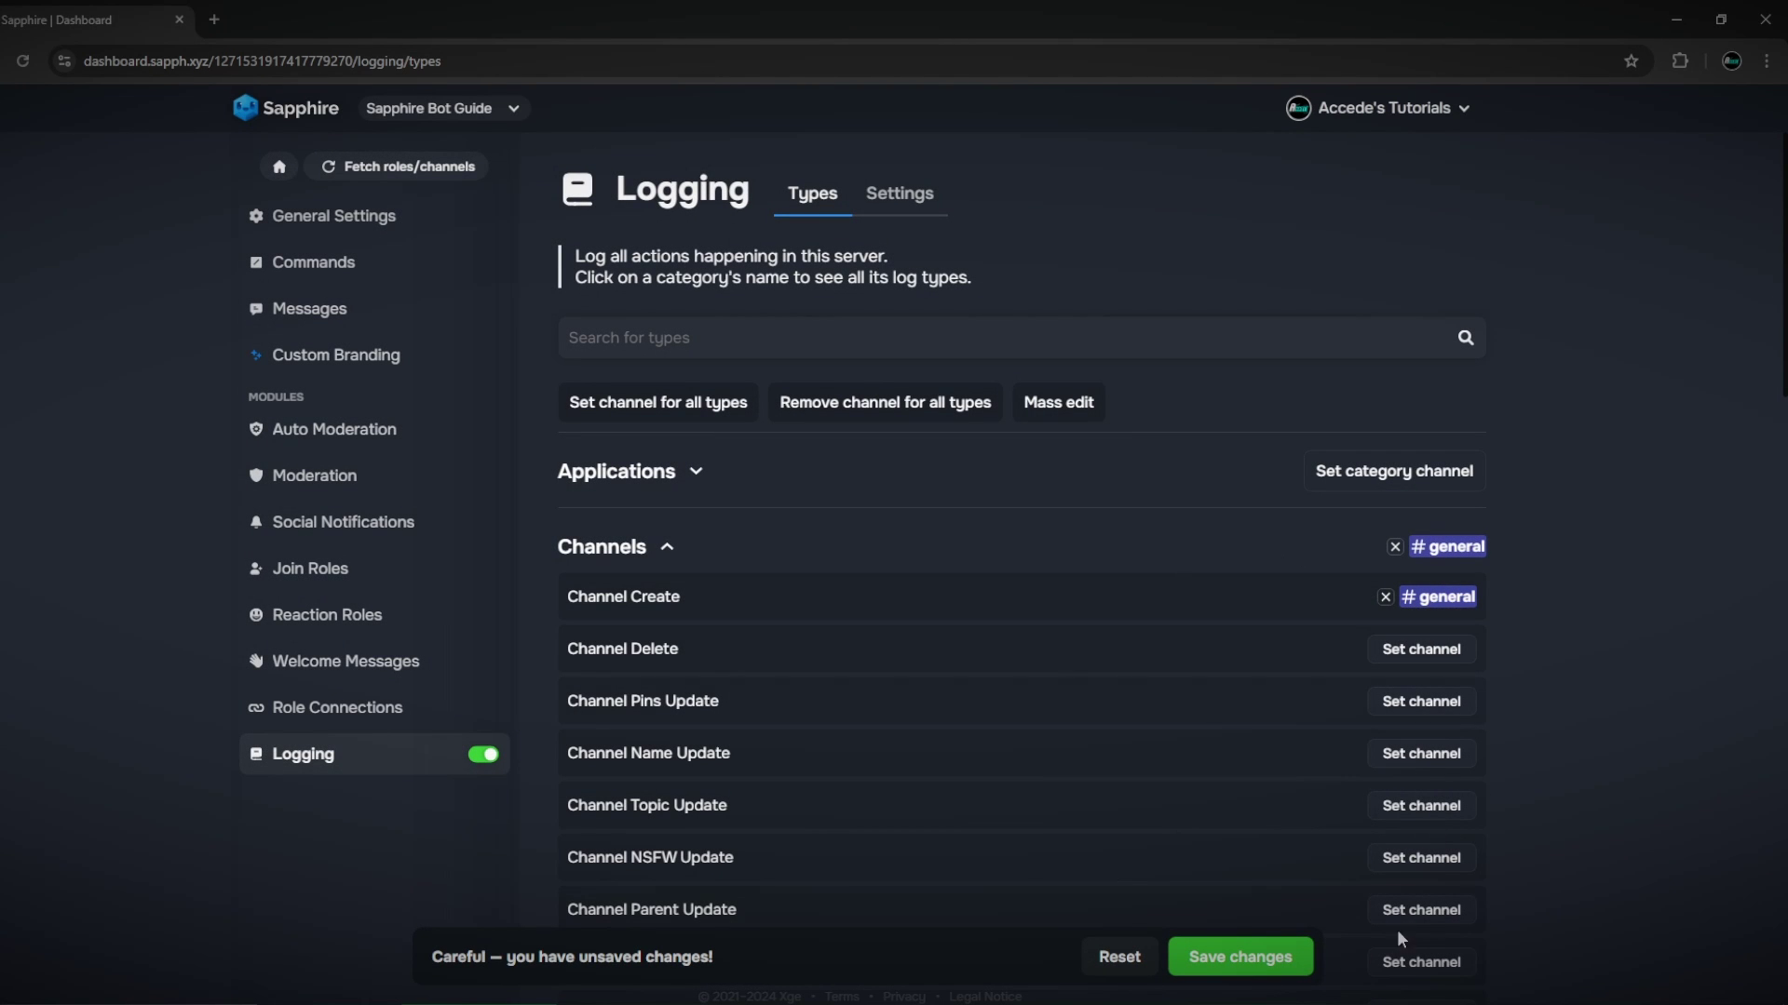
{"action": "scroll", "coordinate": [673, 557], "scroll_direction": "down", "scroll_amount": 1}
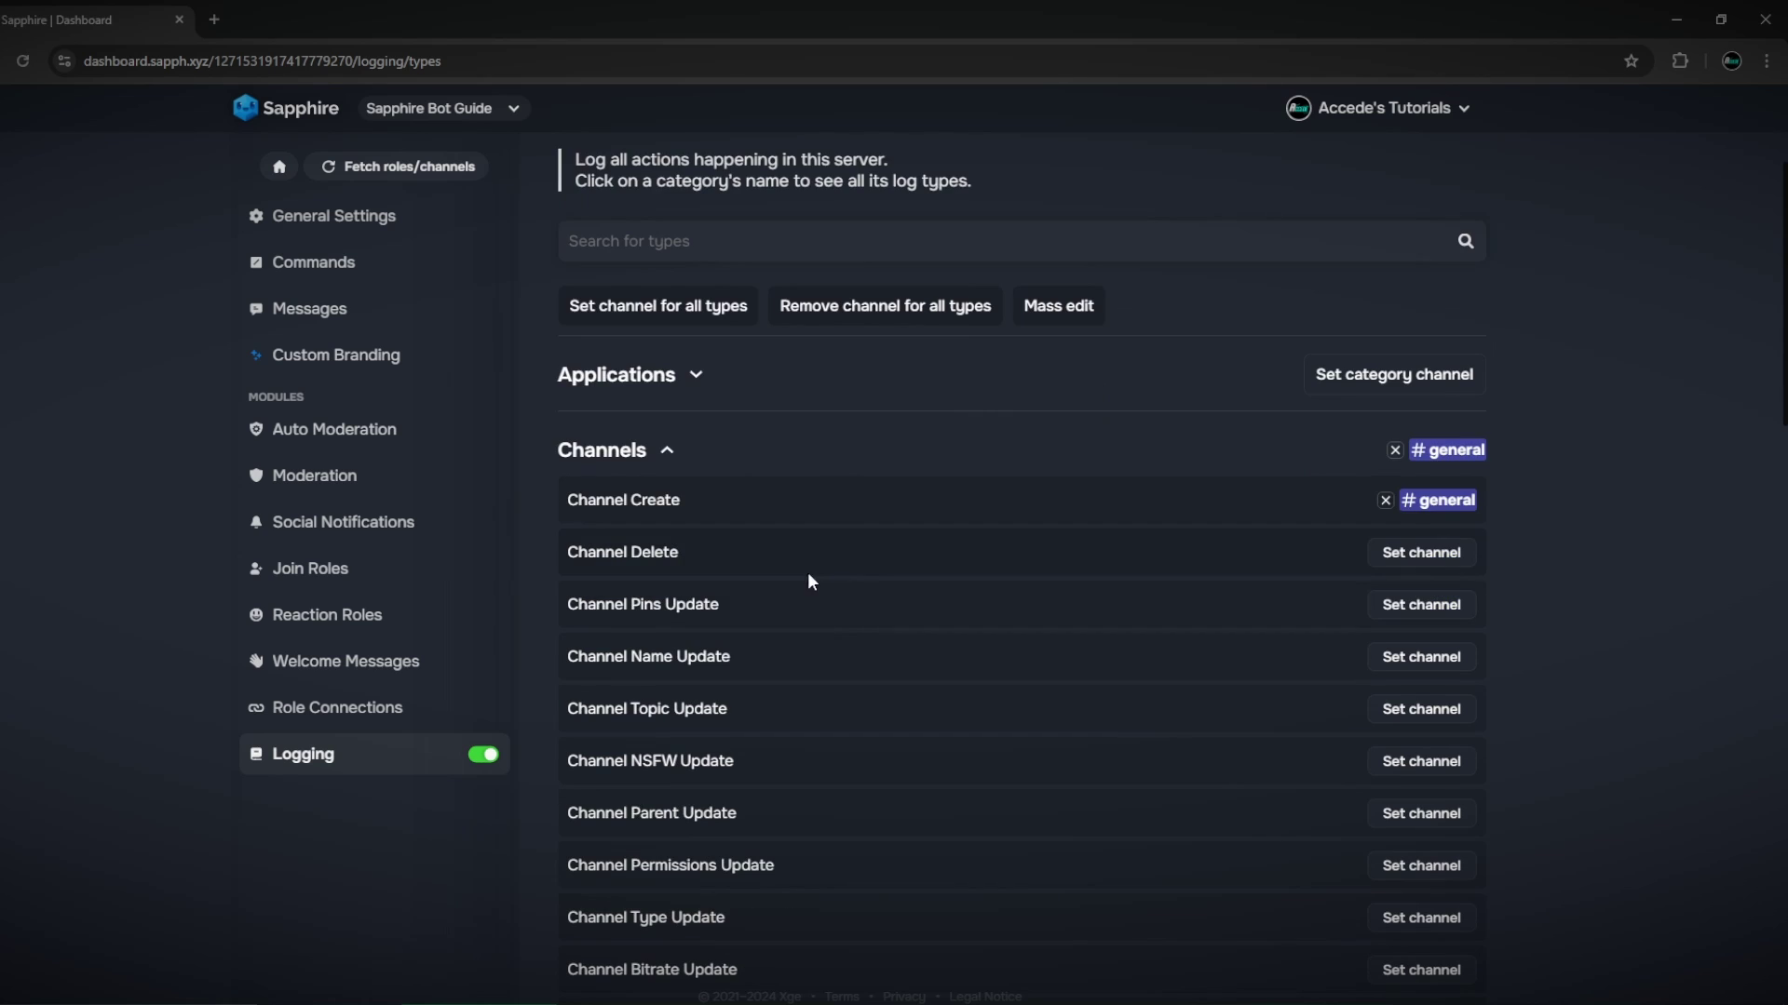
{"action": "left_click", "coordinate": [1424, 559]}
{"action": "left_click", "coordinate": [807, 559]}
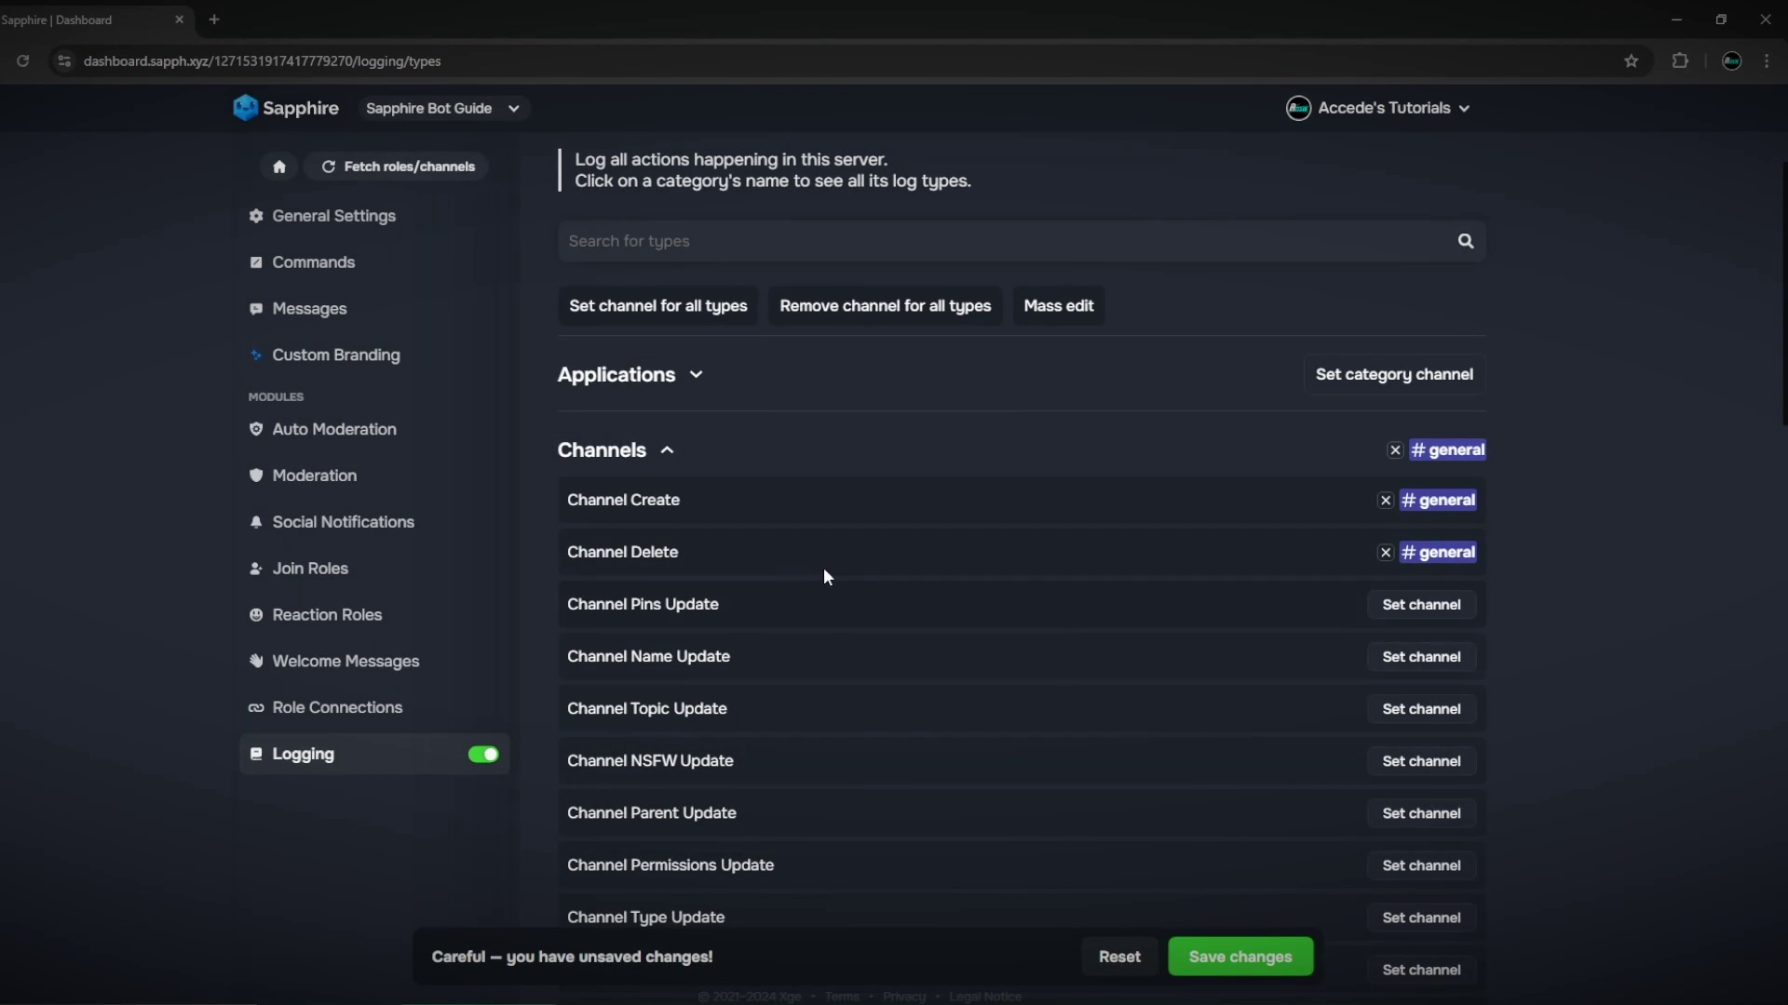
{"action": "scroll", "coordinate": [1318, 560], "scroll_direction": "down", "scroll_amount": 5}
{"action": "scroll", "coordinate": [650, 401], "scroll_direction": "up", "scroll_amount": 6}
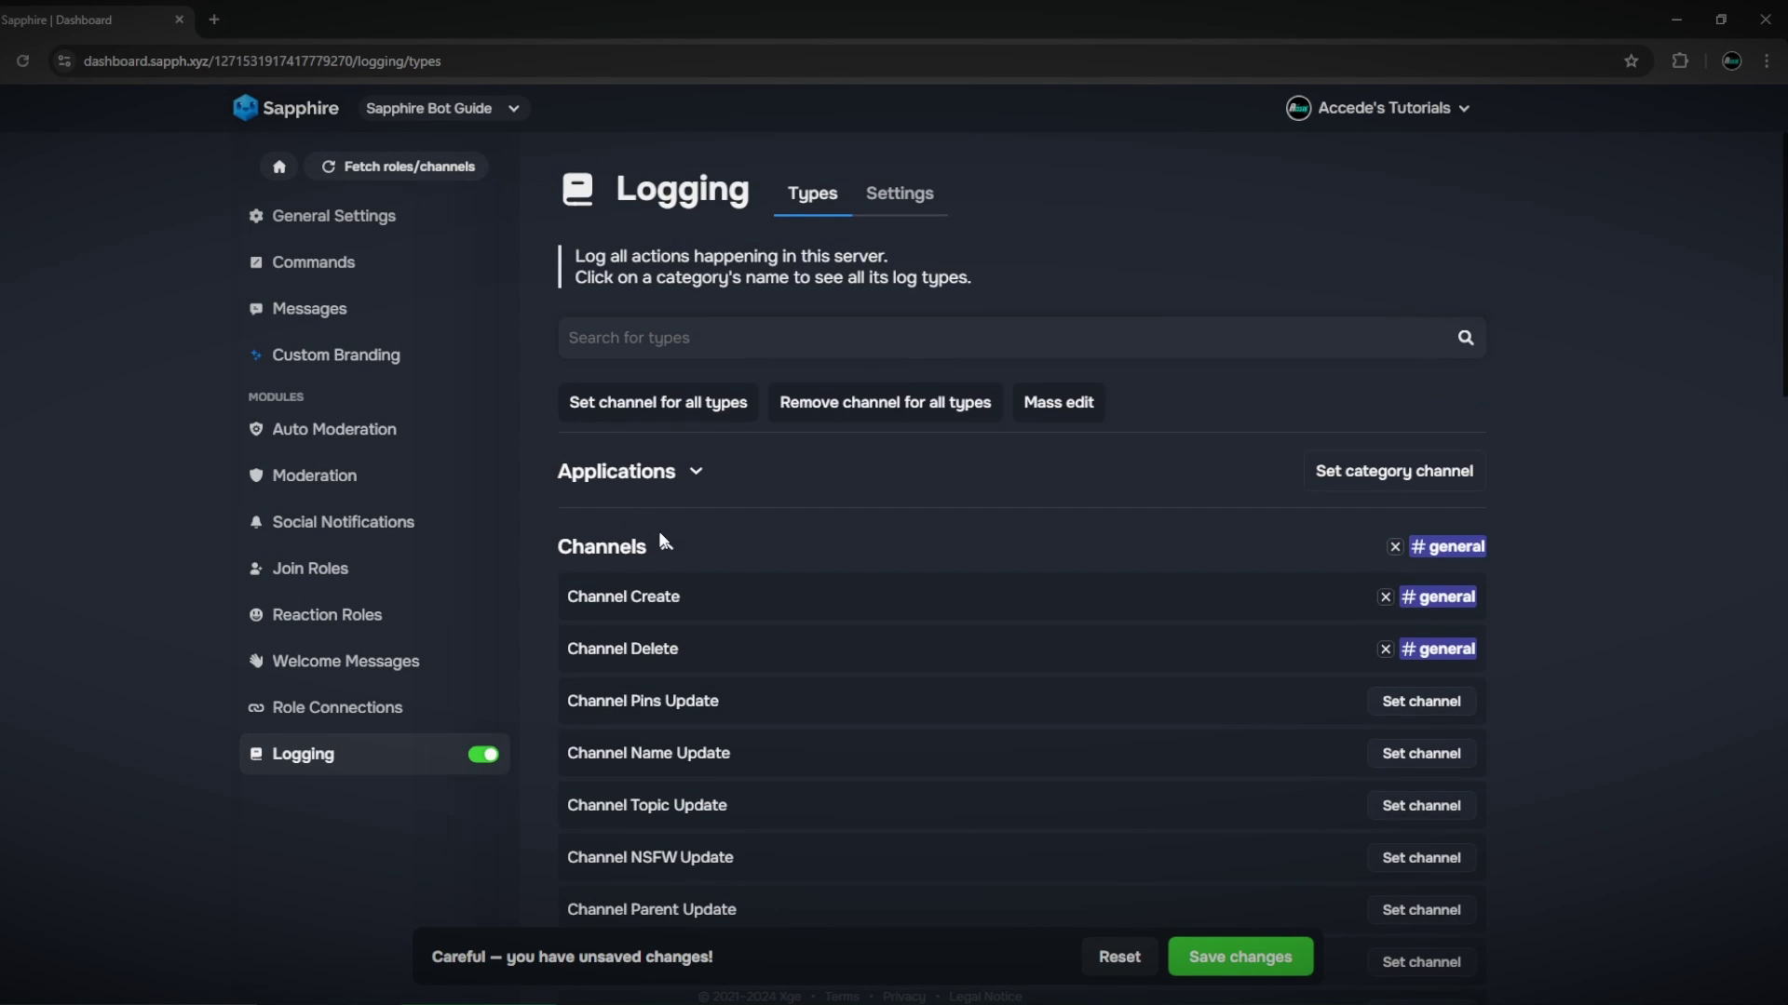
{"action": "left_click", "coordinate": [659, 536]}
Send Role Create and Role Delete logs to #general, then collapse Roles
{"action": "scroll", "coordinate": [593, 412], "scroll_direction": "down", "scroll_amount": 5}
{"action": "left_click", "coordinate": [632, 594]}
{"action": "scroll", "coordinate": [826, 606], "scroll_direction": "down", "scroll_amount": 2}
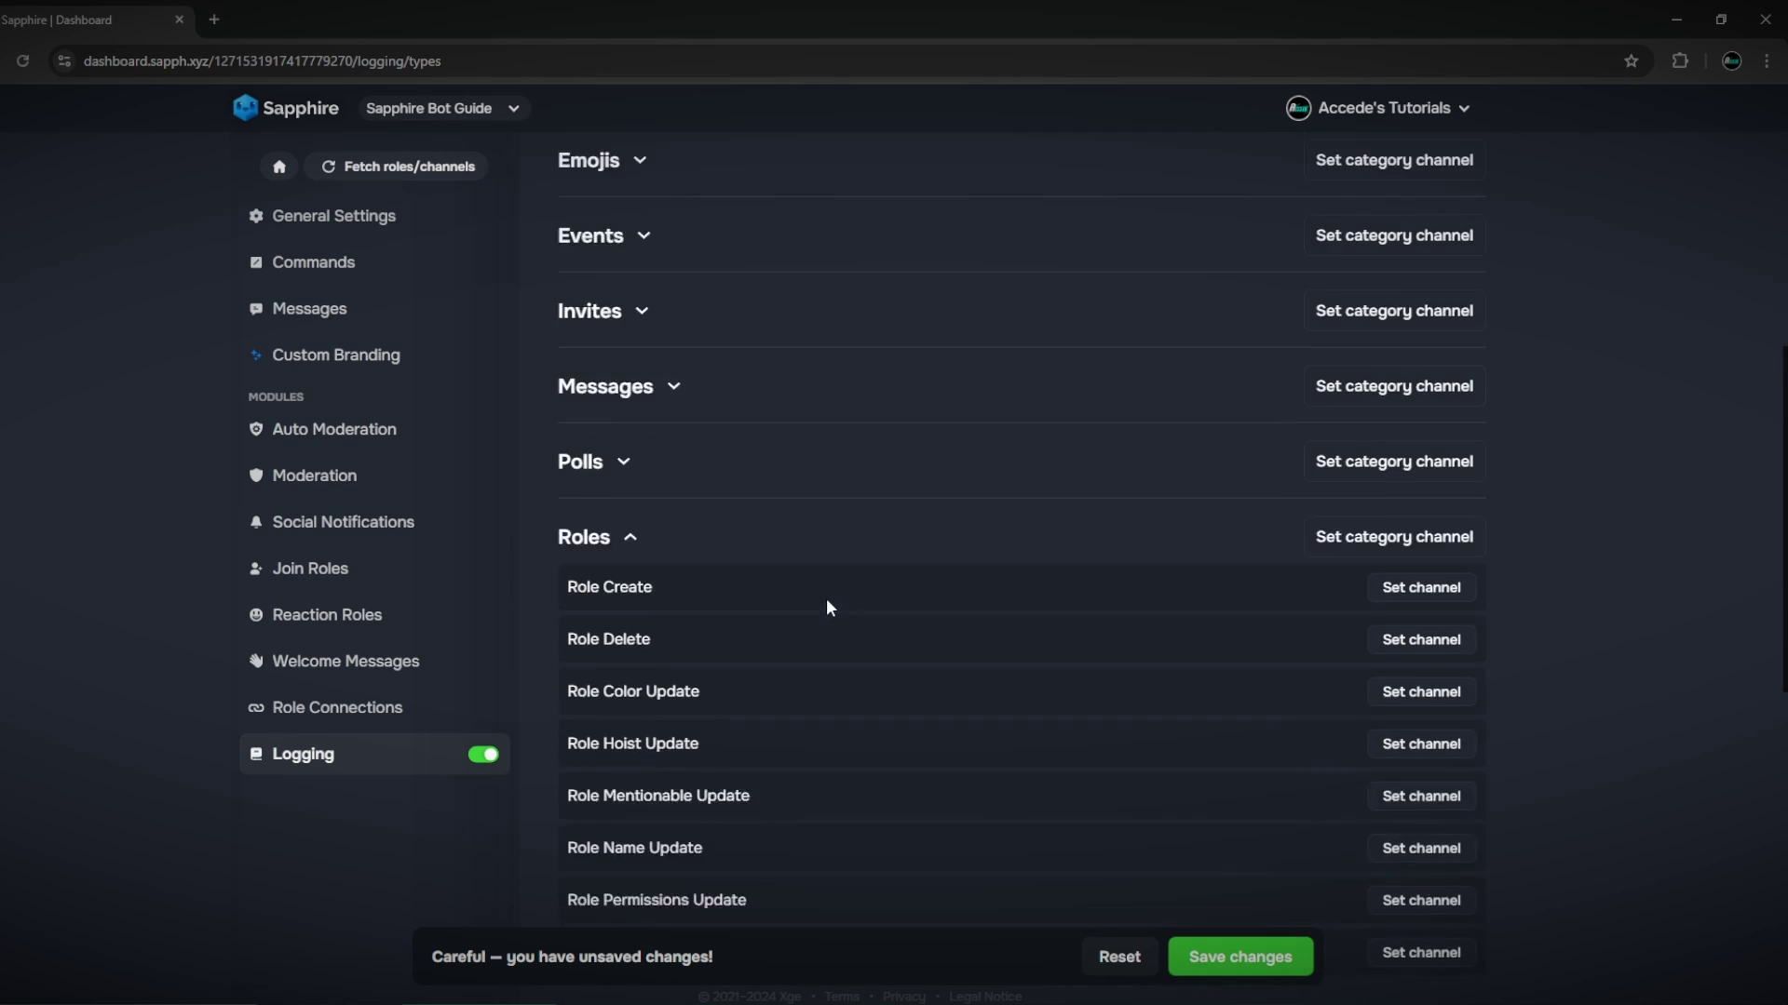
{"action": "left_click", "coordinate": [1377, 448]}
{"action": "left_click", "coordinate": [806, 562]}
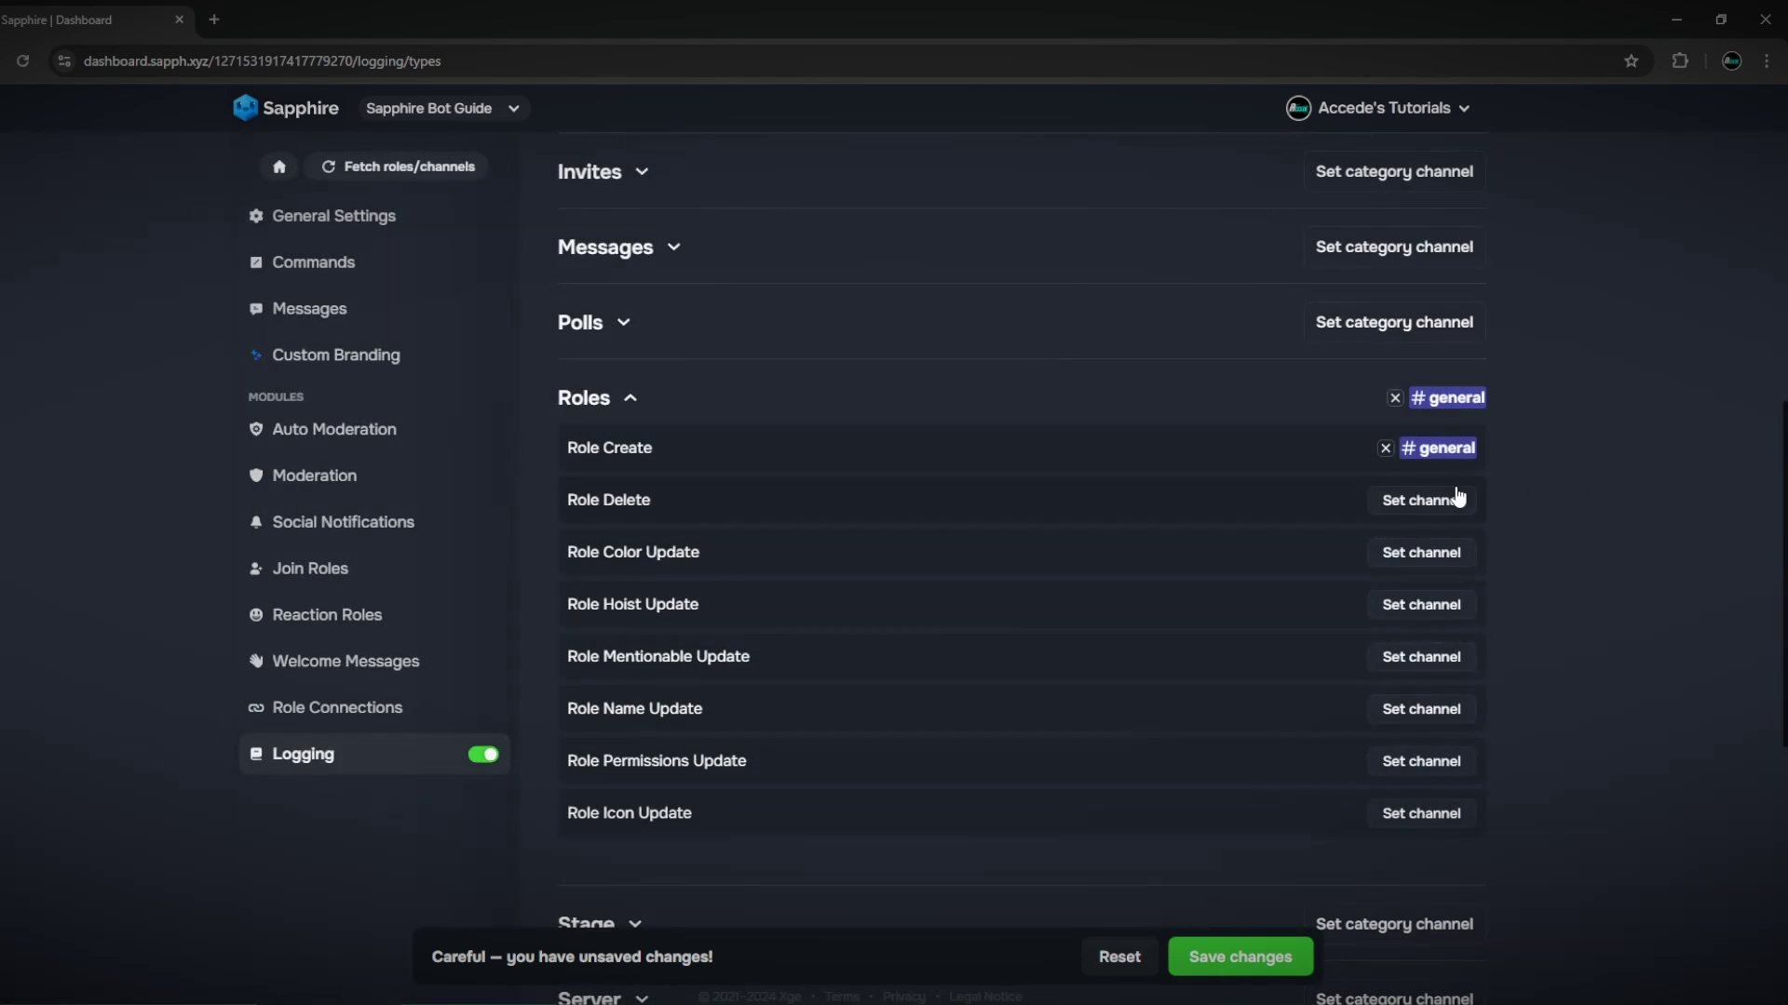
{"action": "left_click", "coordinate": [1421, 500]}
{"action": "left_click", "coordinate": [801, 560]}
{"action": "left_click", "coordinate": [631, 398]}
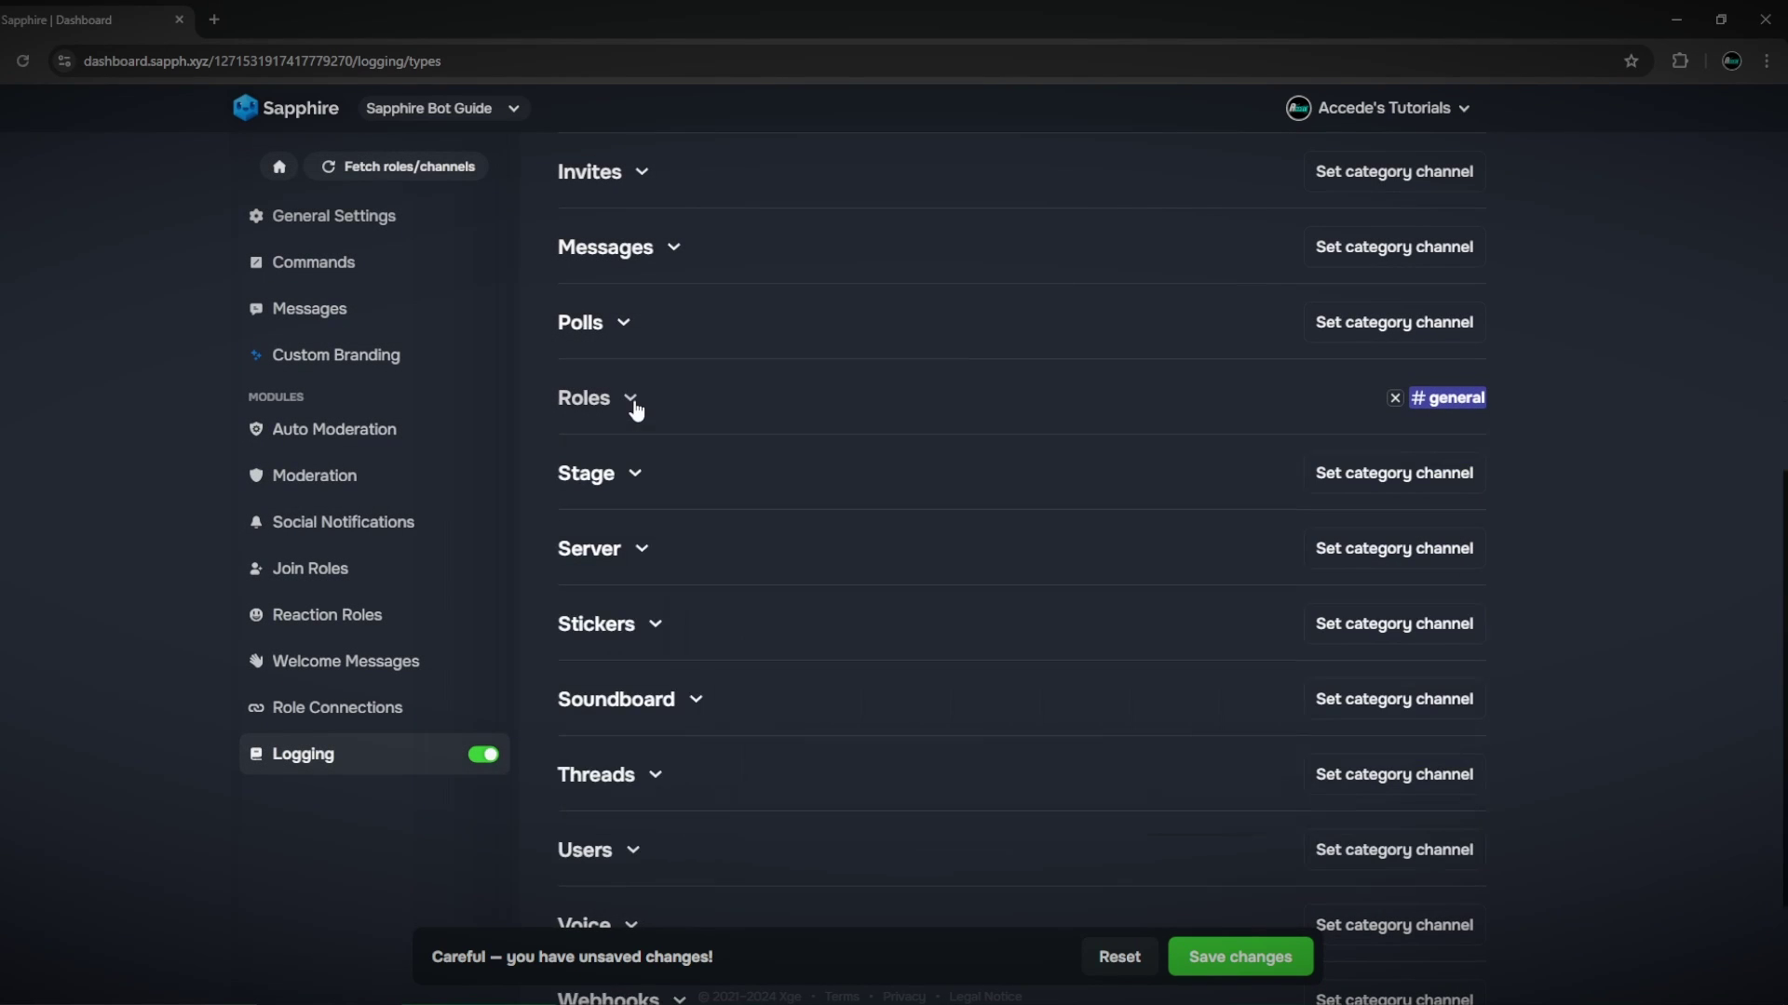
{"action": "scroll", "coordinate": [885, 517], "scroll_direction": "up", "scroll_amount": 5}
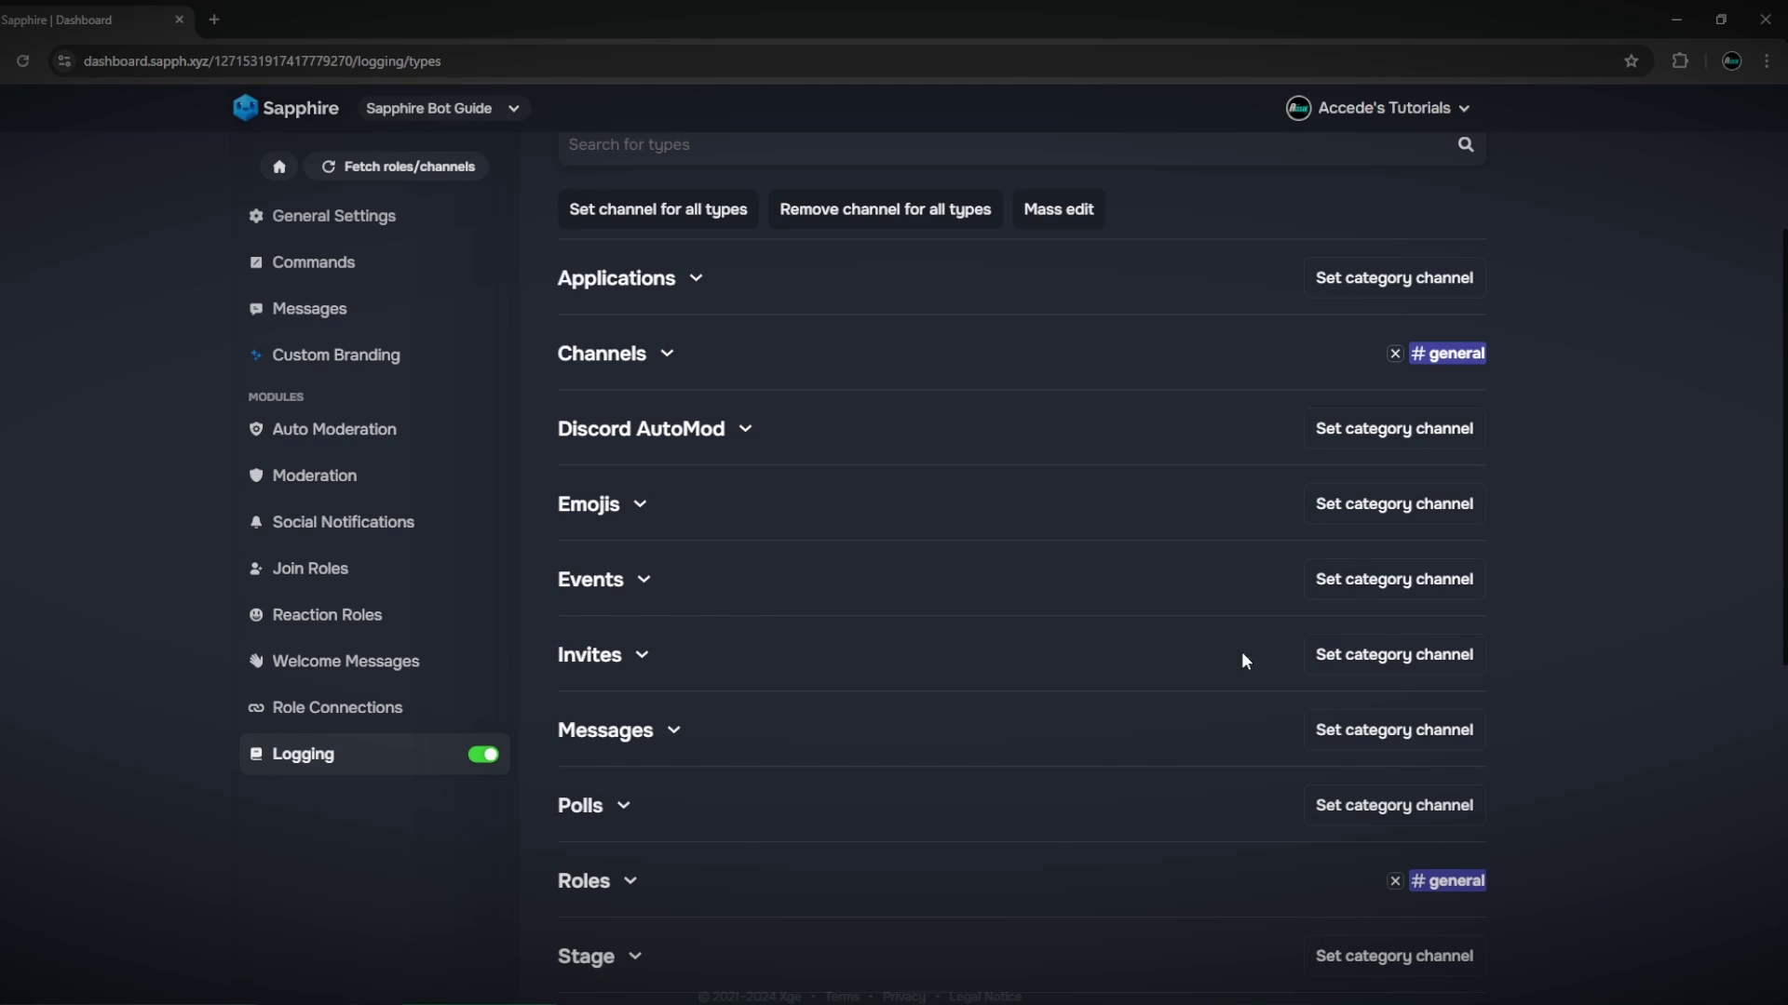
{"action": "scroll", "coordinate": [1241, 656], "scroll_direction": "up", "scroll_amount": 2}
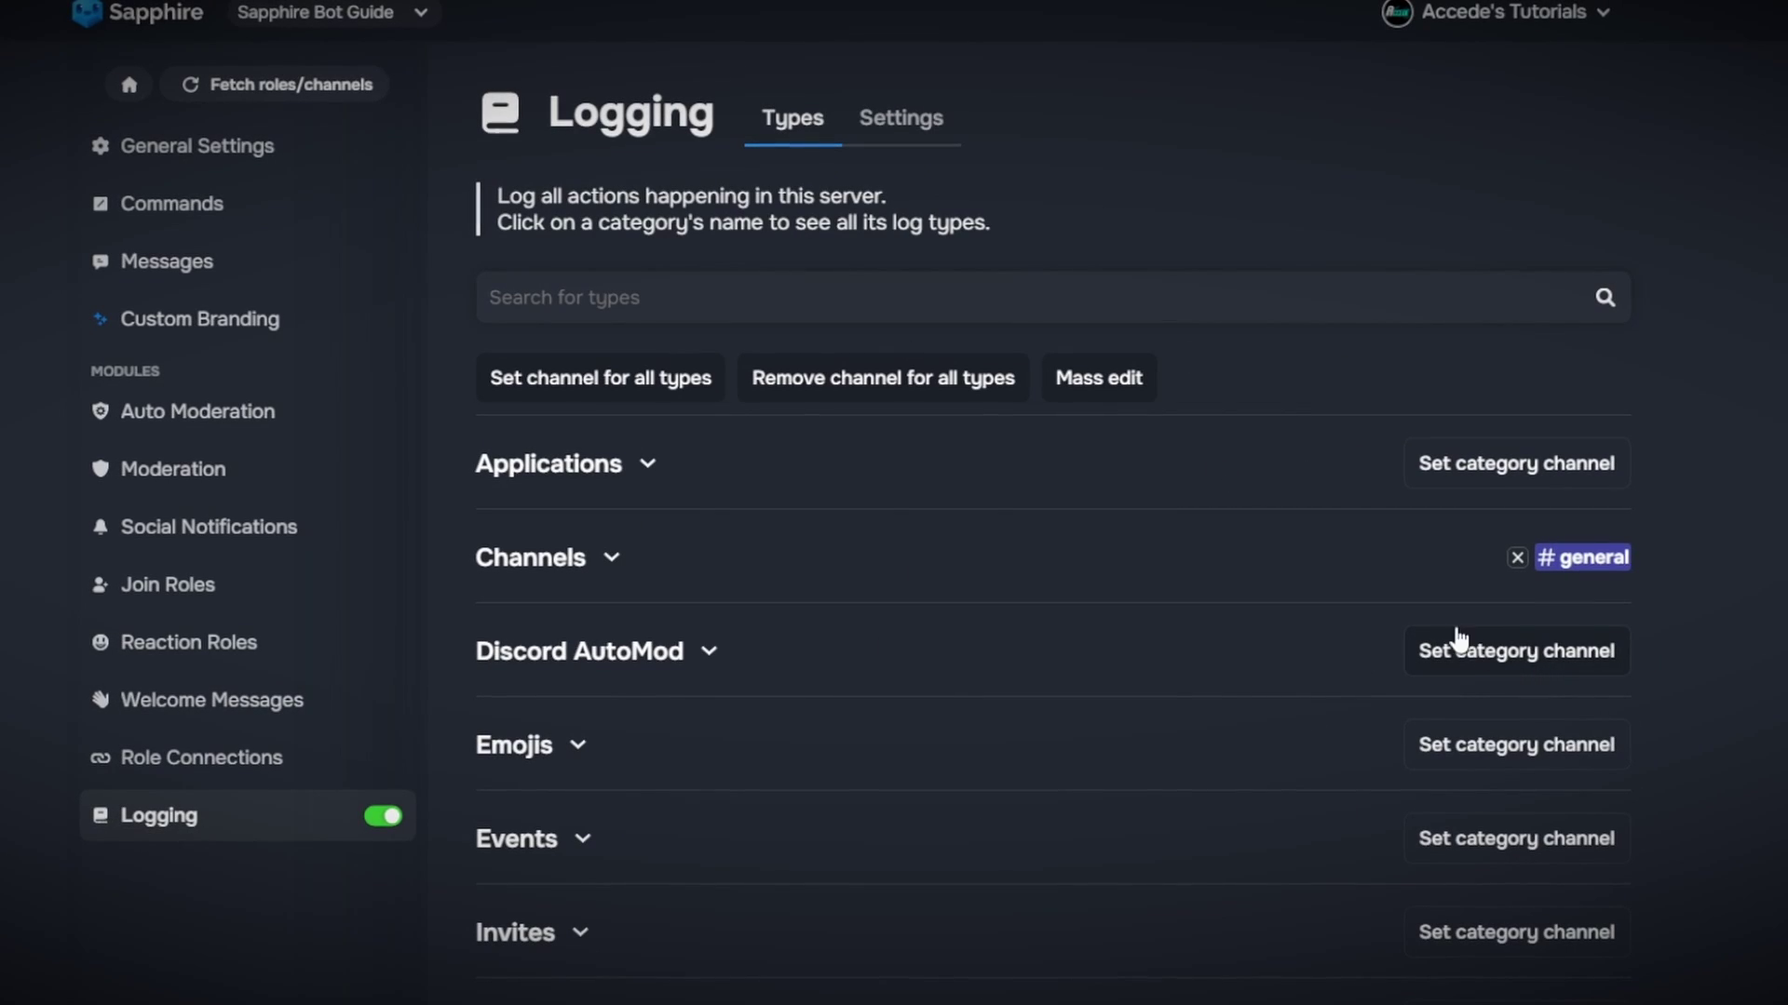
In Mass edit, select the Applications through Server logging categories
{"action": "left_click", "coordinate": [1075, 399]}
{"action": "left_click", "coordinate": [492, 523]}
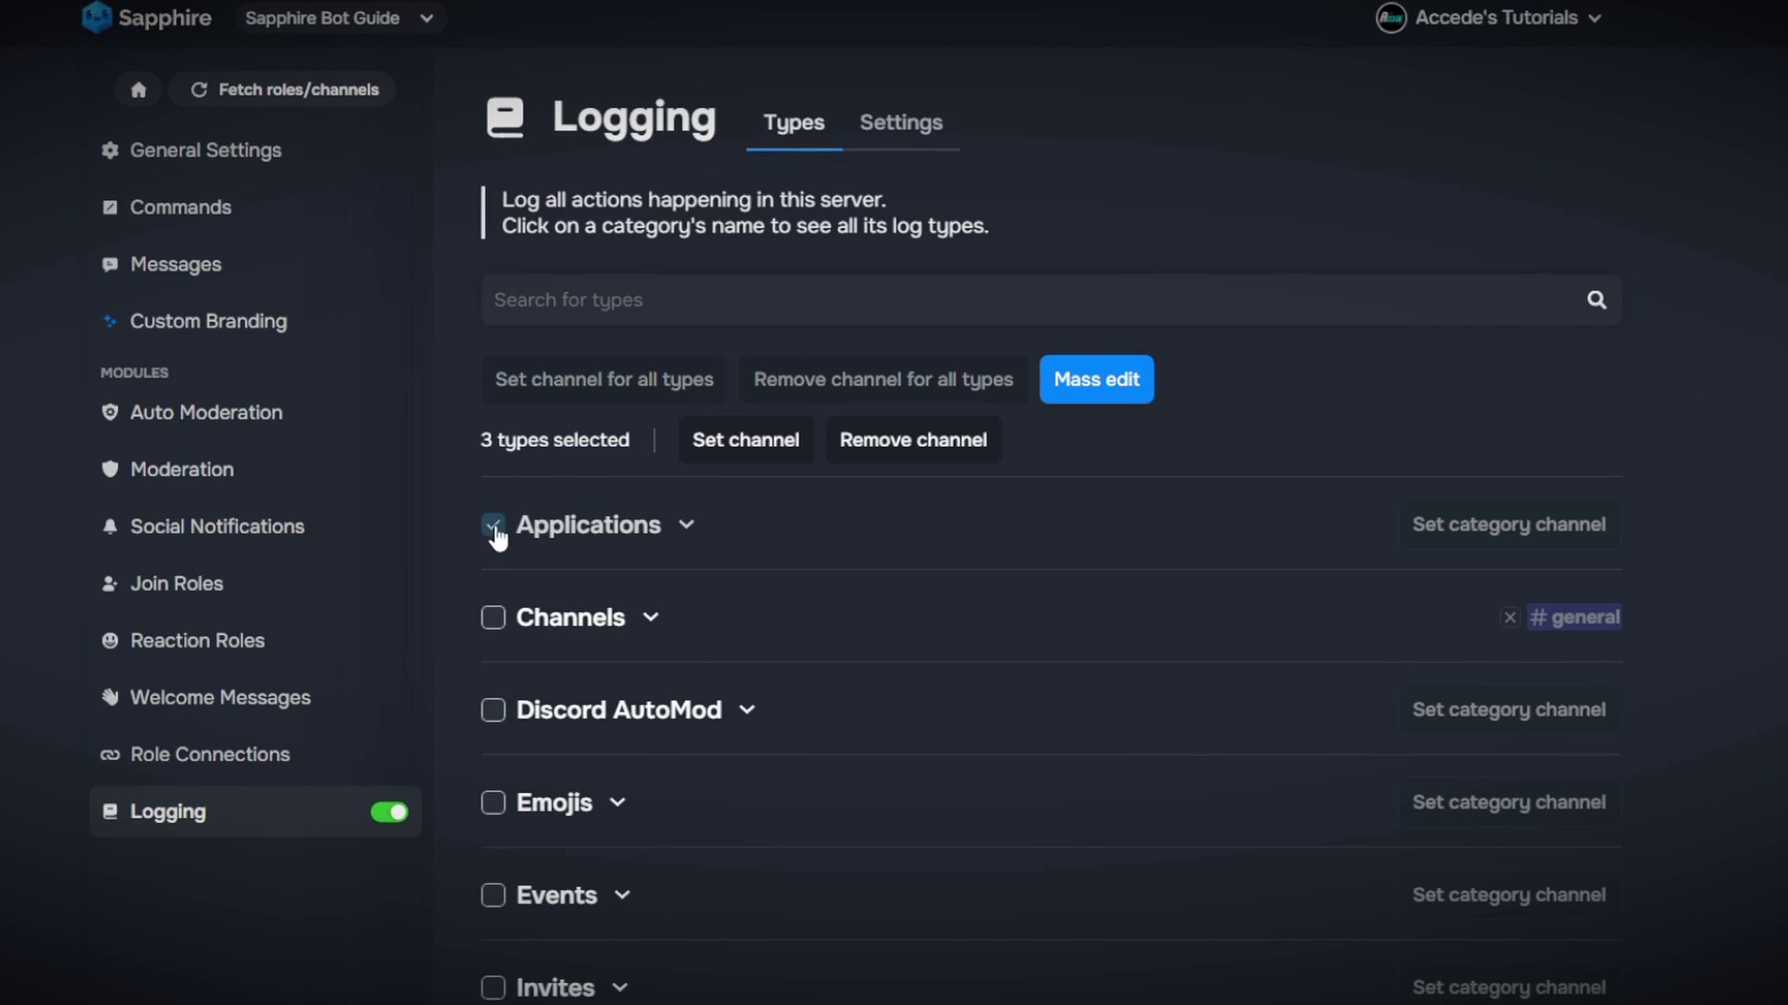
{"action": "left_click", "coordinate": [492, 617]}
{"action": "left_click", "coordinate": [494, 710]}
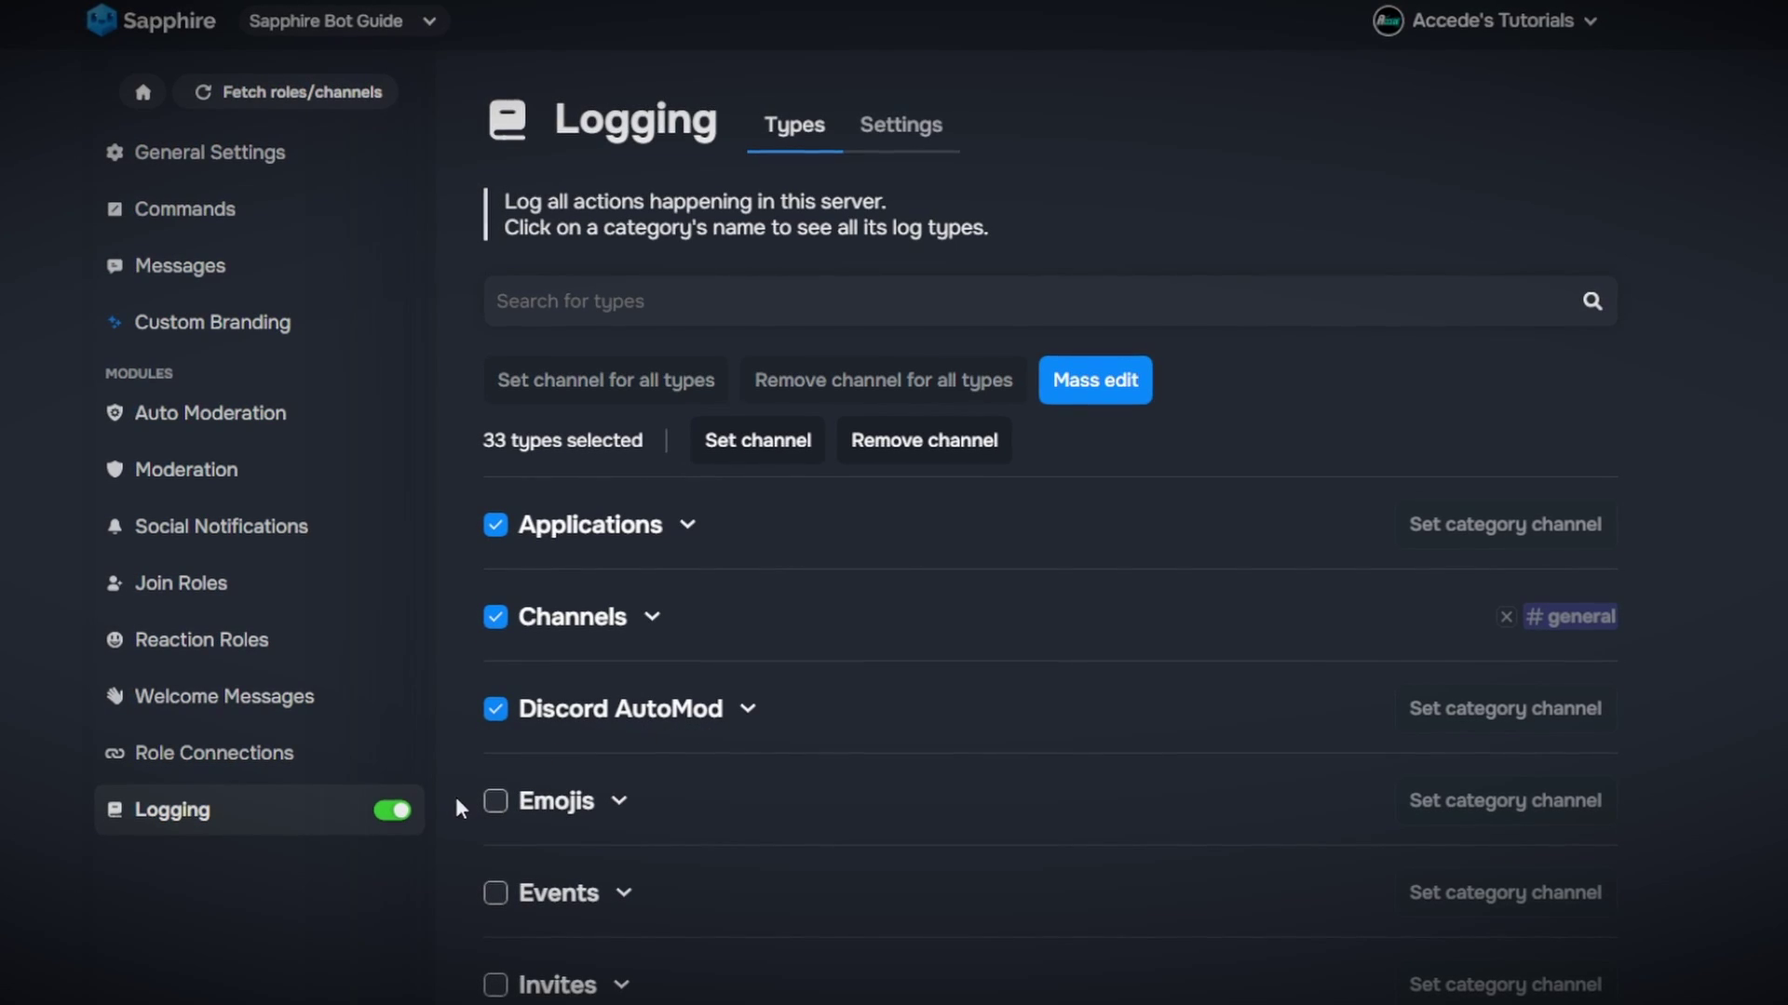
{"action": "left_click", "coordinate": [495, 802]}
{"action": "left_click", "coordinate": [499, 910]}
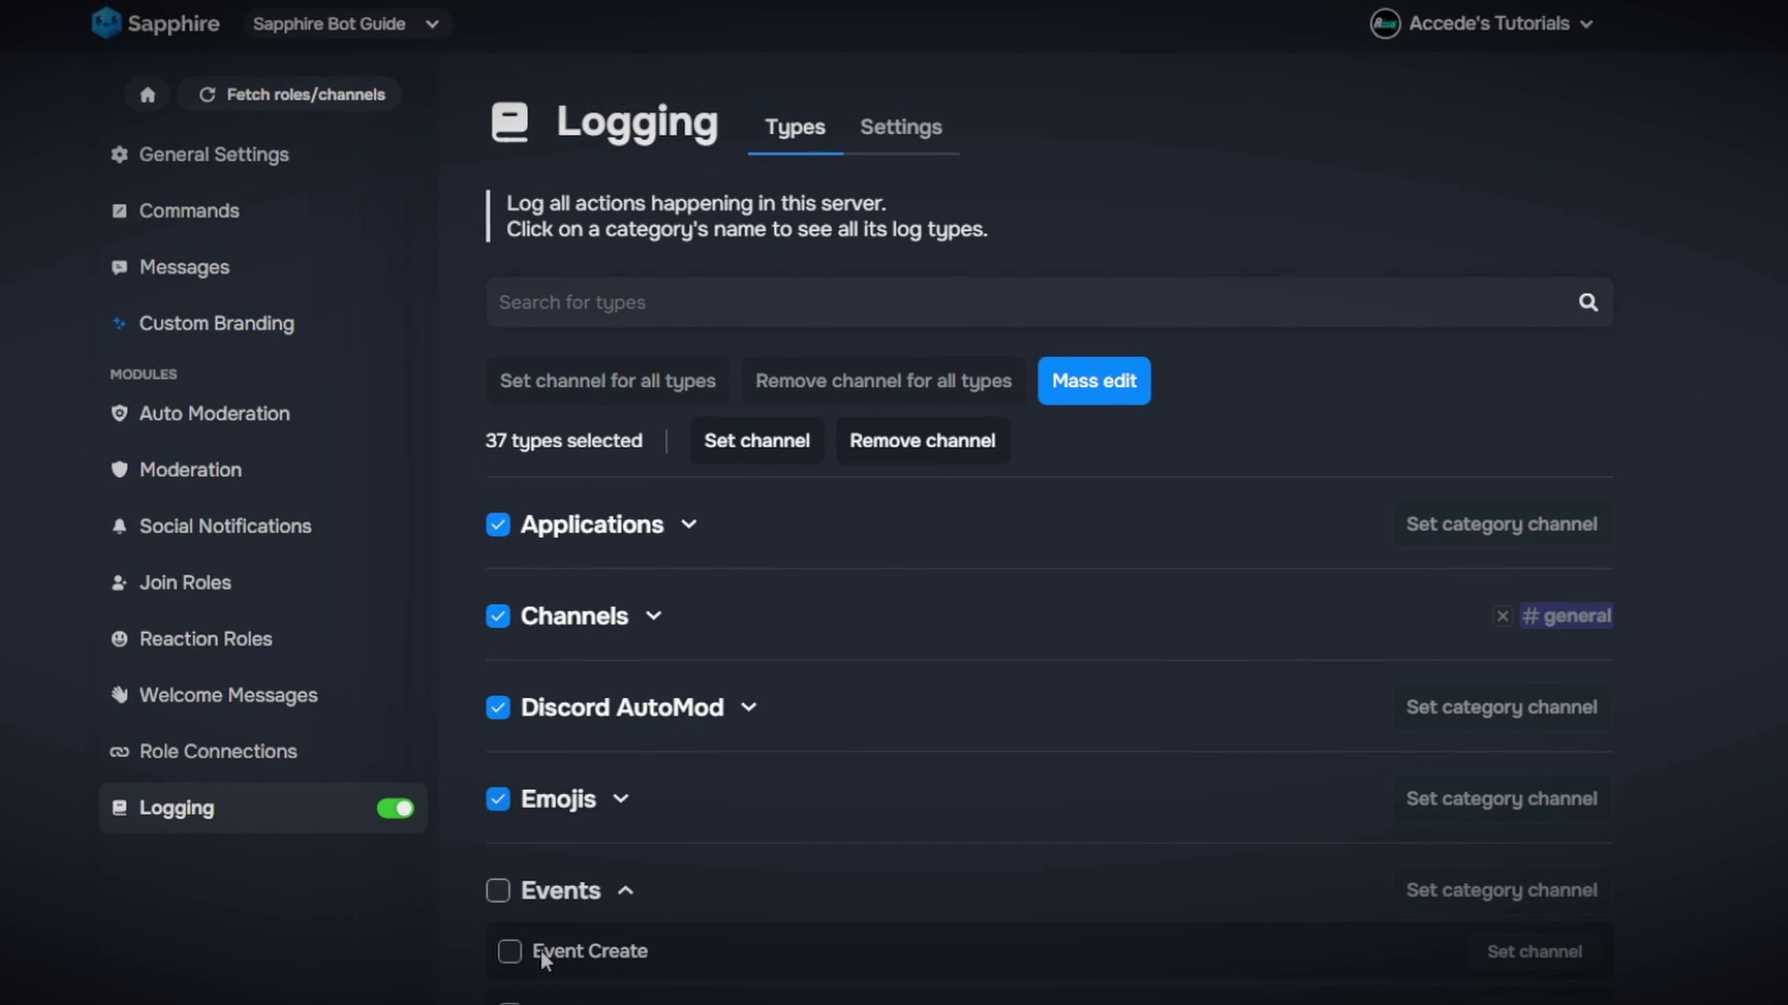
{"action": "left_click", "coordinate": [497, 891]}
{"action": "left_click", "coordinate": [559, 892]}
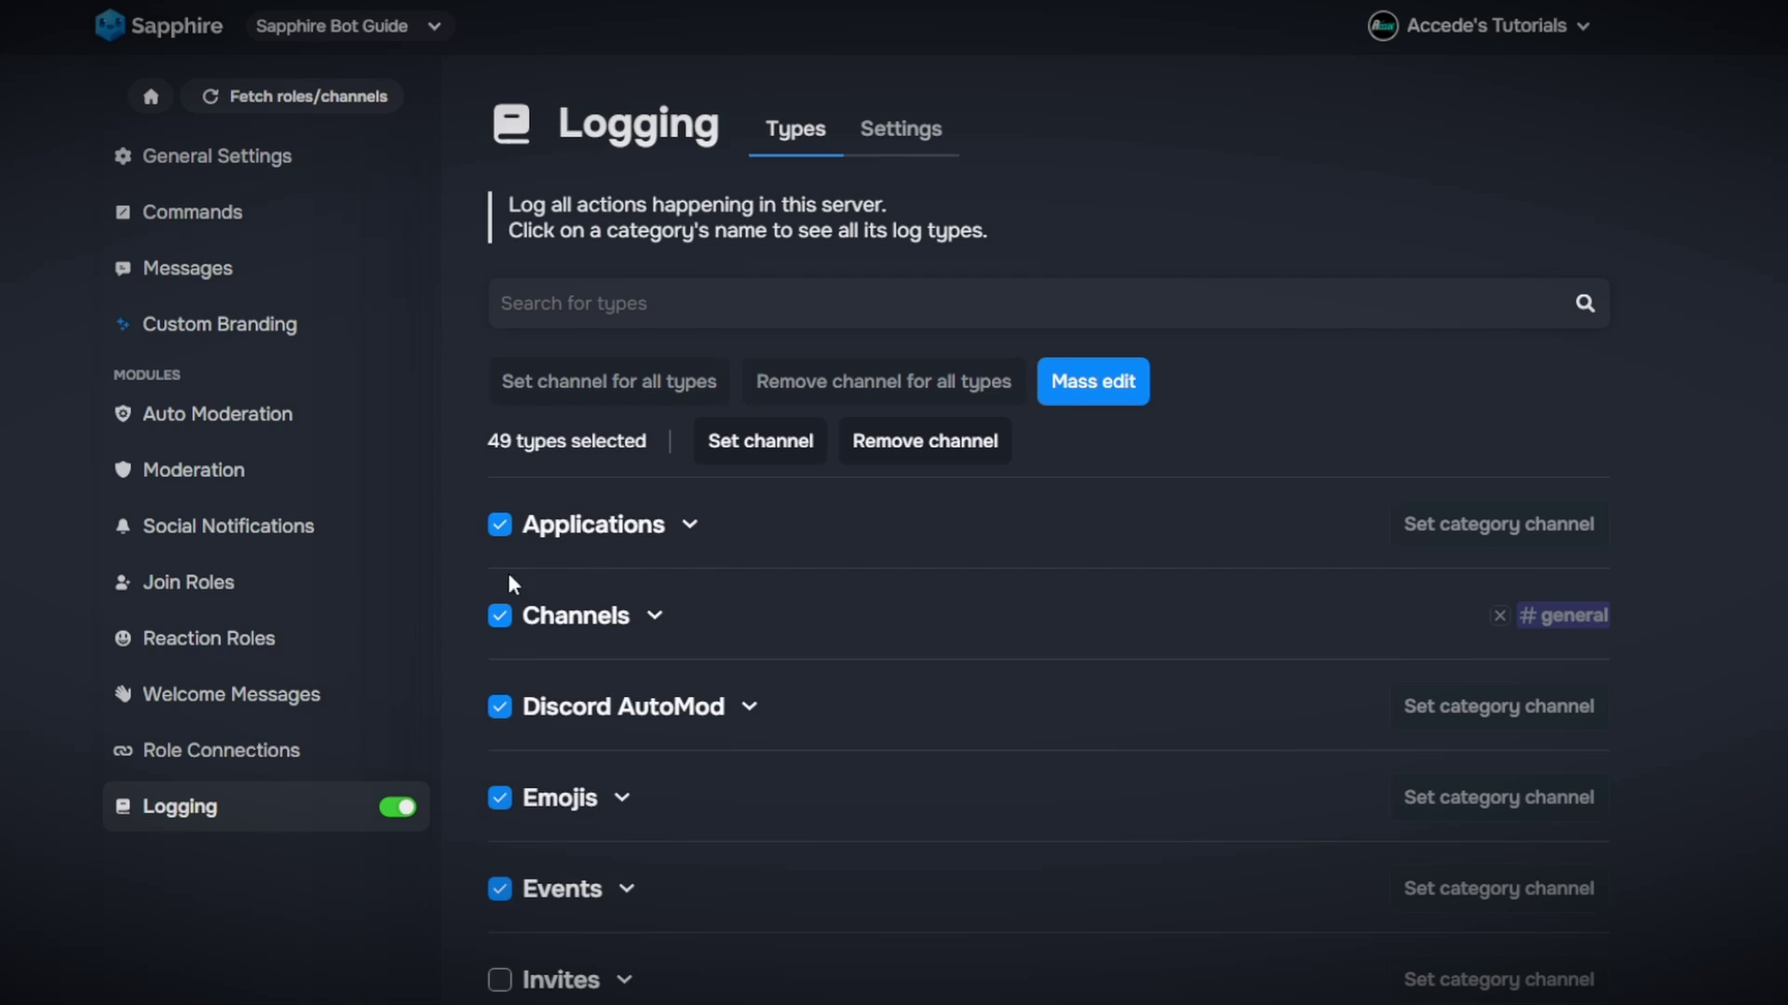
{"action": "scroll", "coordinate": [502, 614], "scroll_direction": "down", "scroll_amount": 5}
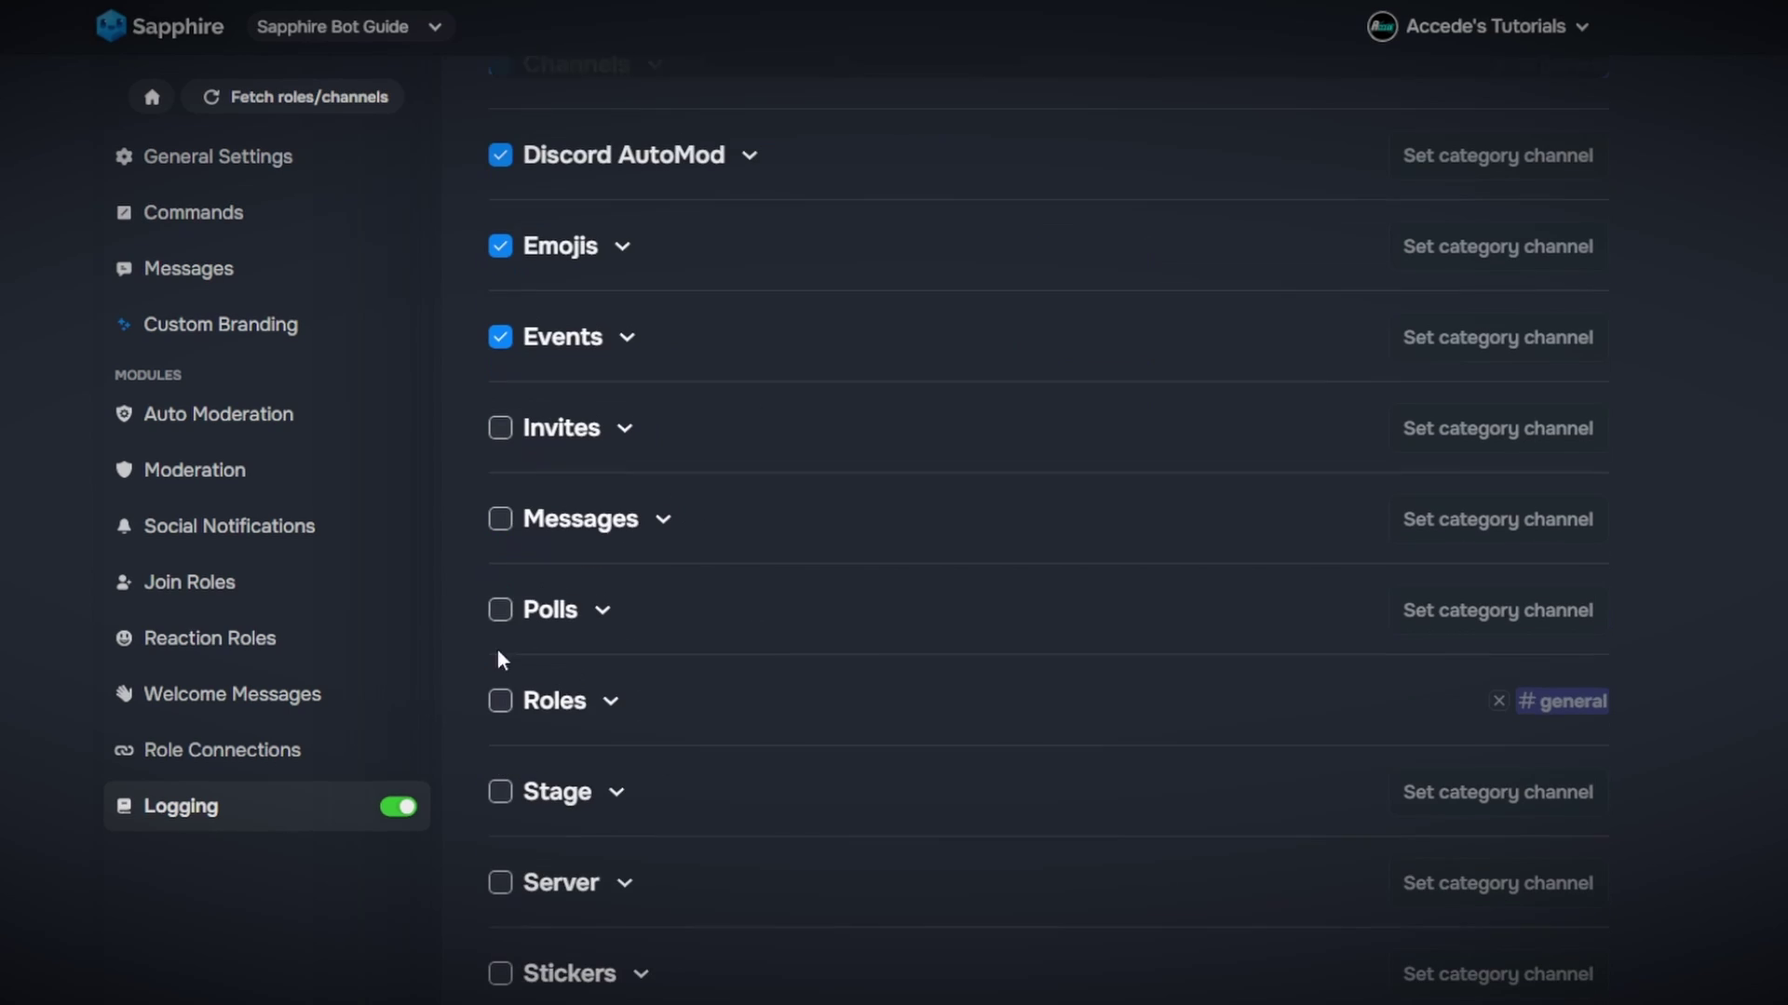
{"action": "left_click", "coordinate": [501, 430]}
{"action": "left_click", "coordinate": [505, 436]}
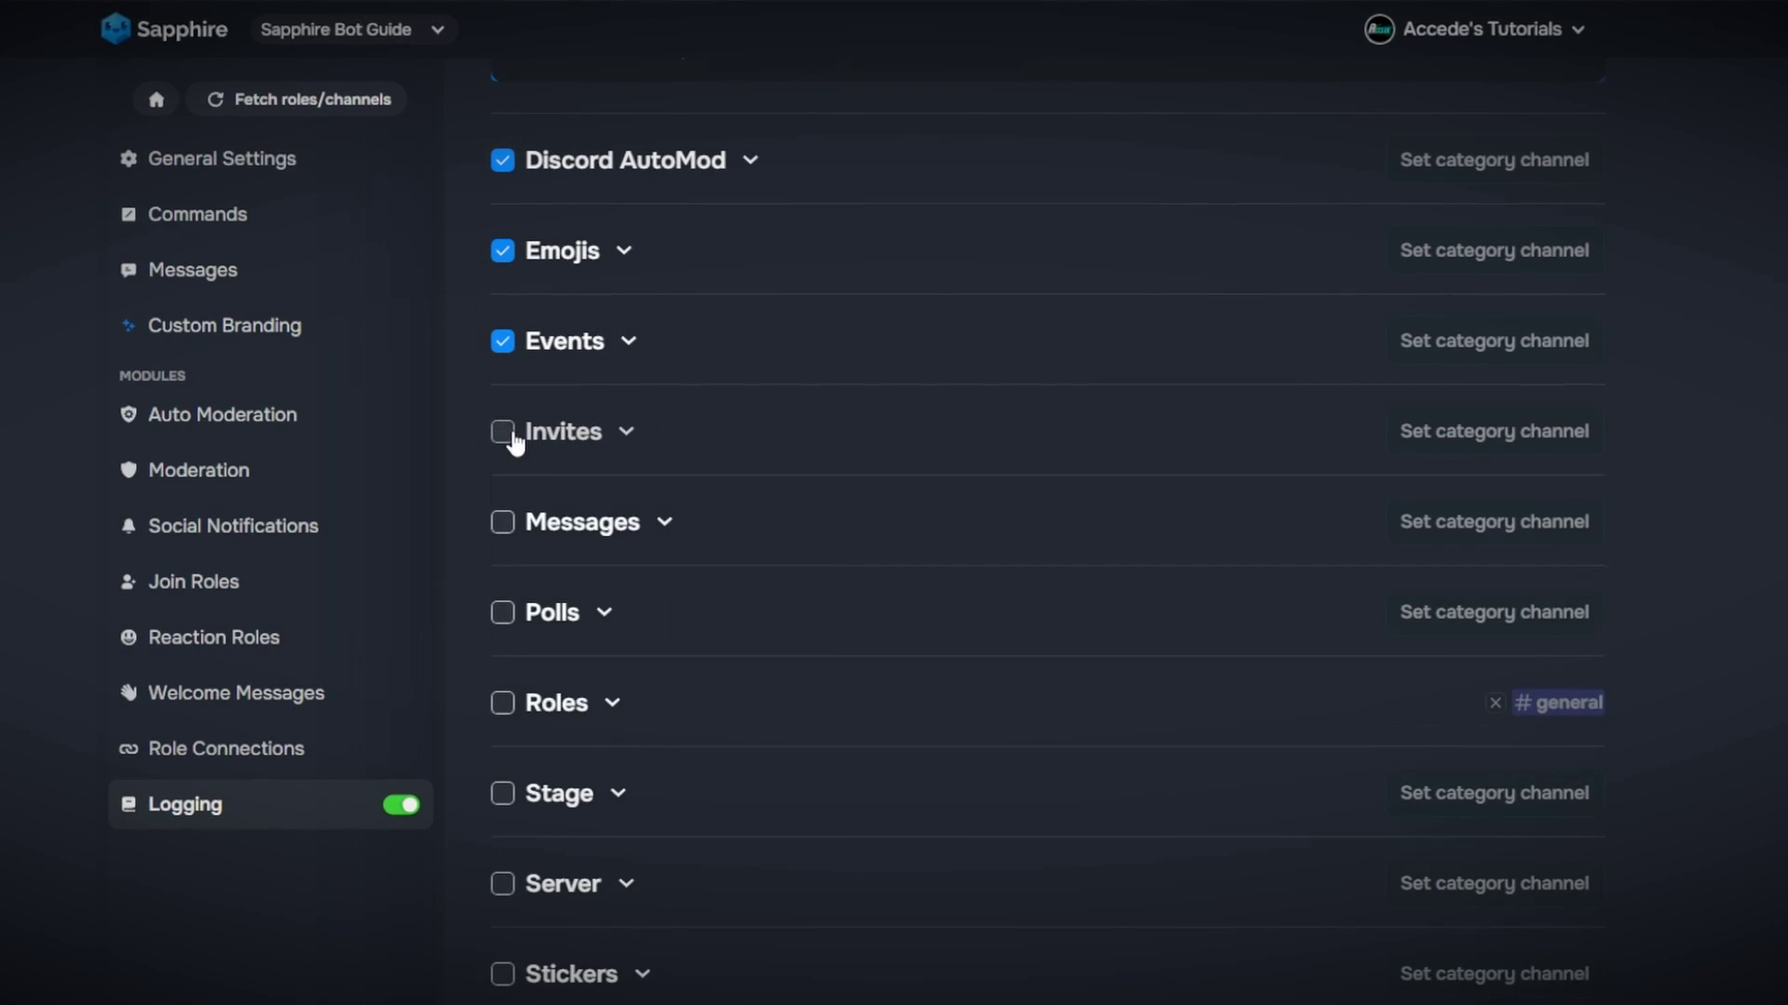
{"action": "left_click", "coordinate": [504, 432]}
{"action": "left_click", "coordinate": [501, 521]}
{"action": "left_click", "coordinate": [502, 612]}
{"action": "left_click", "coordinate": [504, 704]}
{"action": "left_click", "coordinate": [503, 793]}
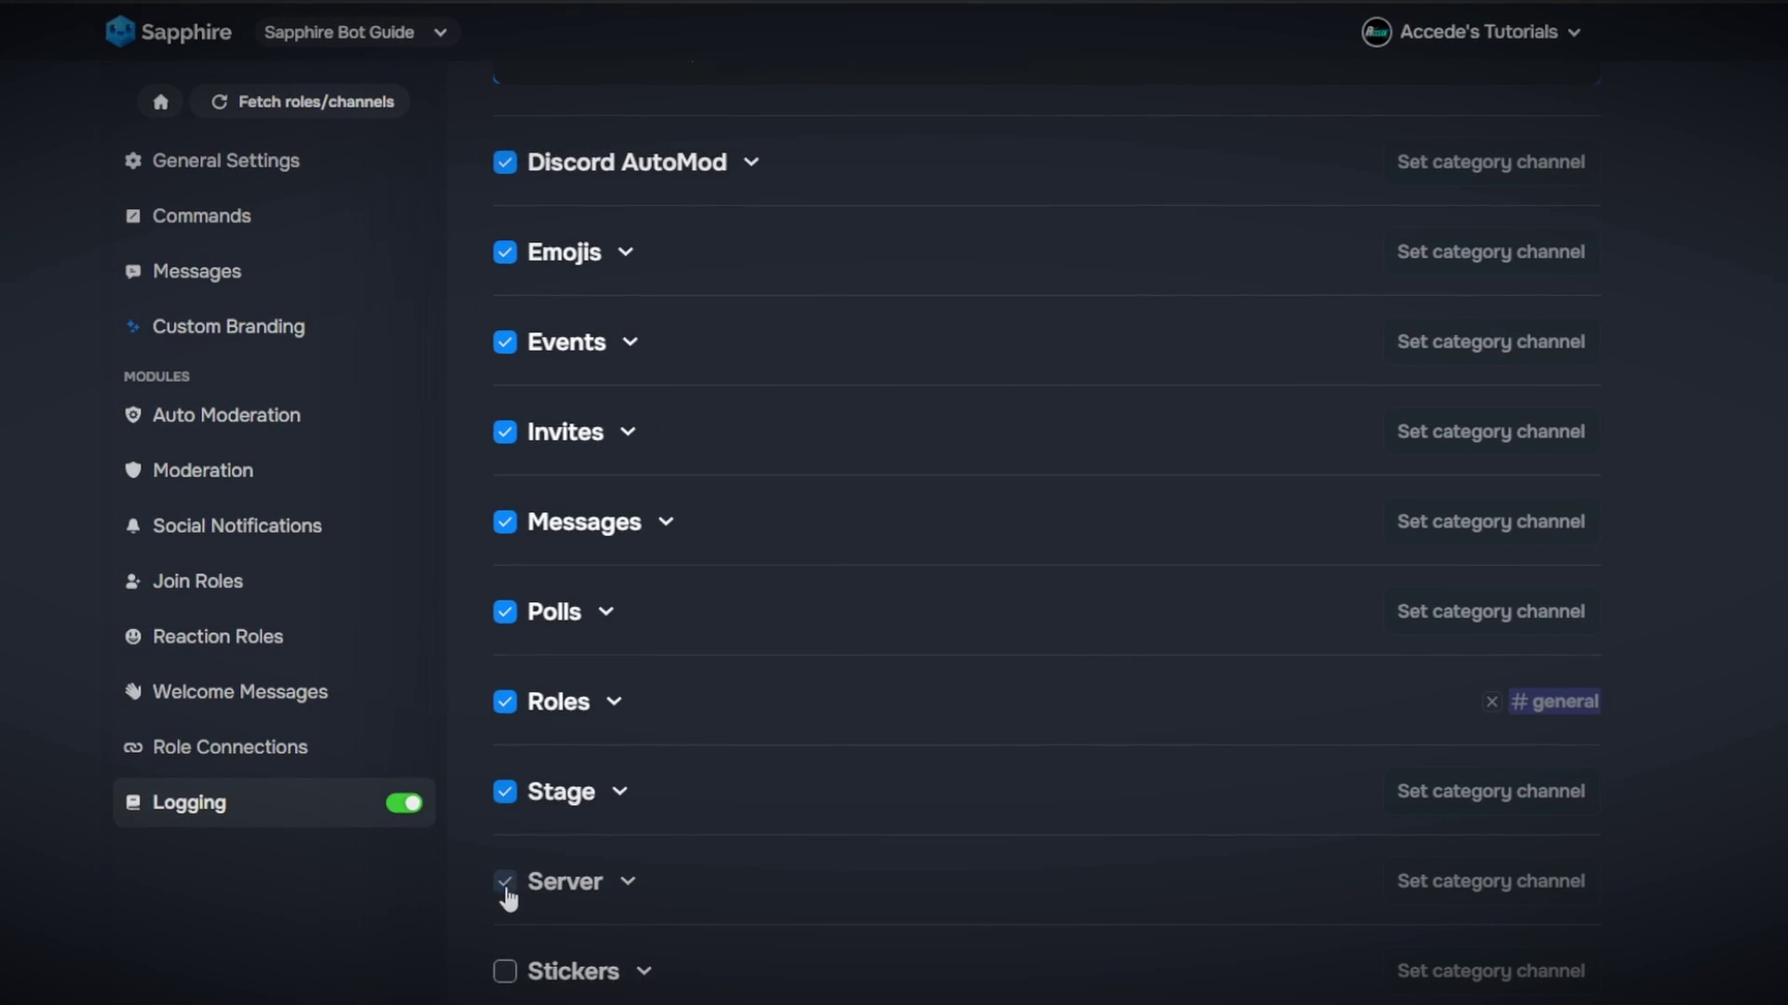
{"action": "left_click", "coordinate": [504, 883]}
Select Stickers through Moderation categories too, and send all 162 selected types to #general
{"action": "scroll", "coordinate": [498, 838], "scroll_direction": "down", "scroll_amount": 3}
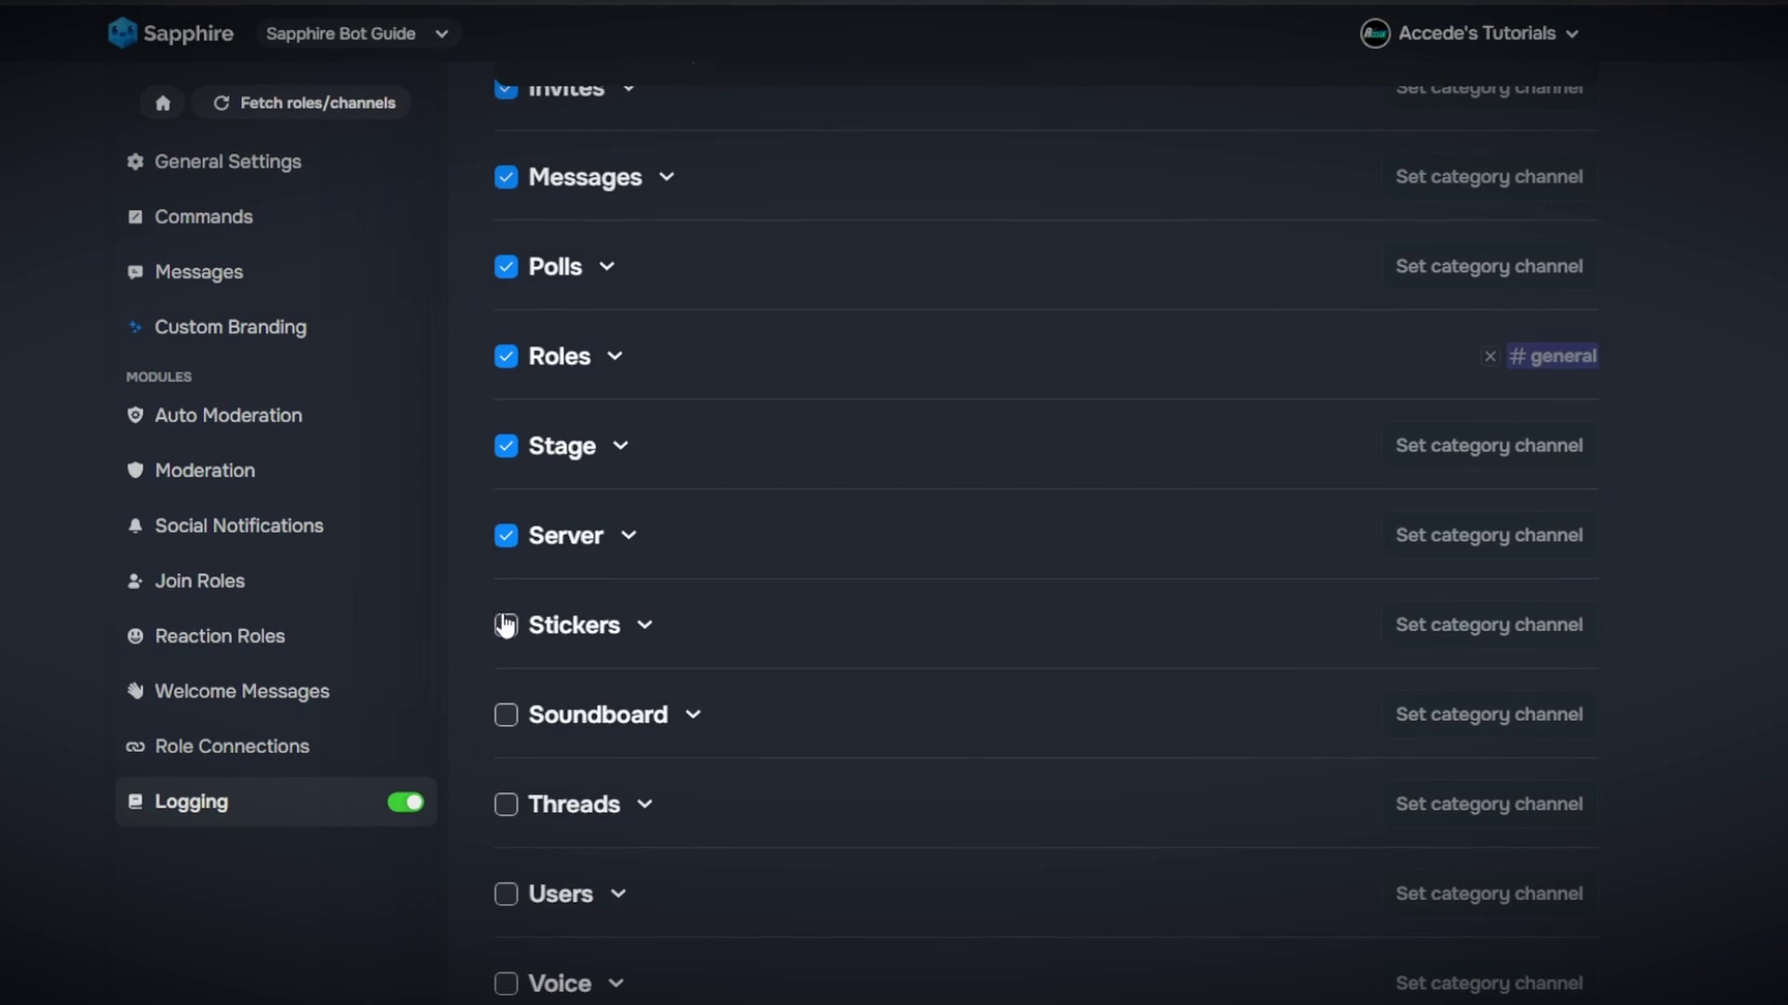
{"action": "left_click", "coordinate": [505, 625]}
{"action": "left_click", "coordinate": [504, 714]}
{"action": "left_click", "coordinate": [506, 803]}
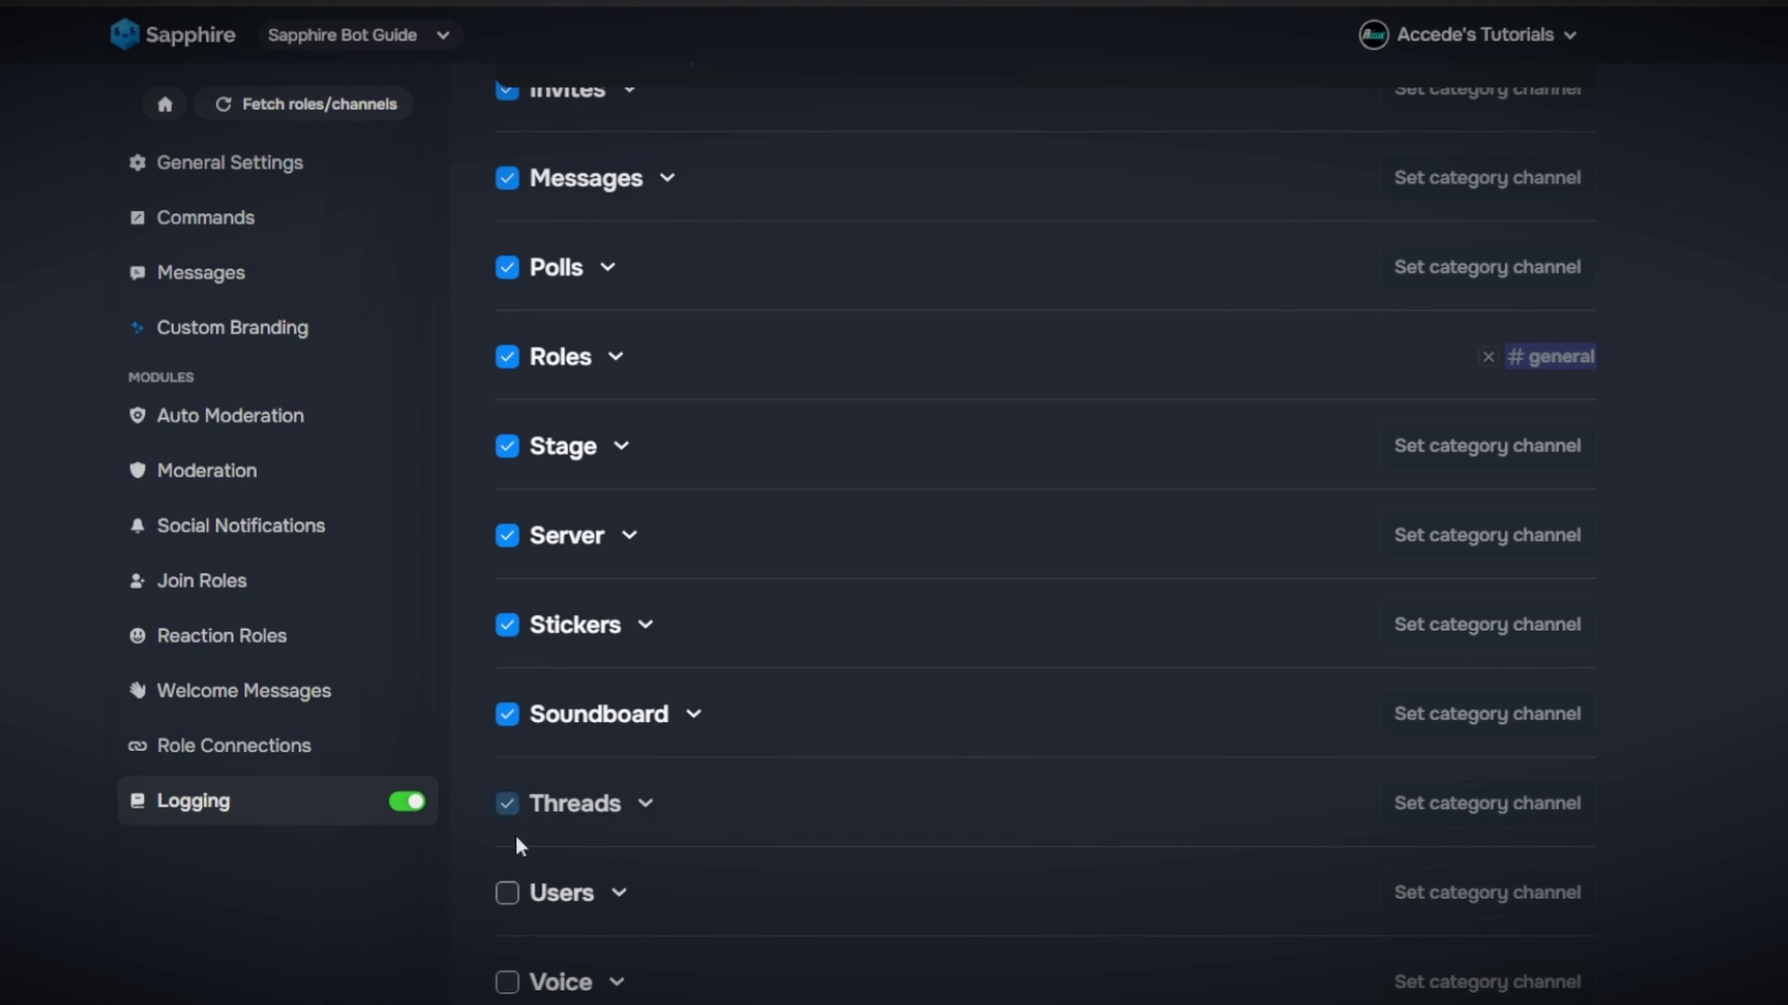
{"action": "scroll", "coordinate": [635, 756], "scroll_direction": "down", "scroll_amount": 2}
{"action": "left_click", "coordinate": [504, 771]}
{"action": "left_click", "coordinate": [517, 860]}
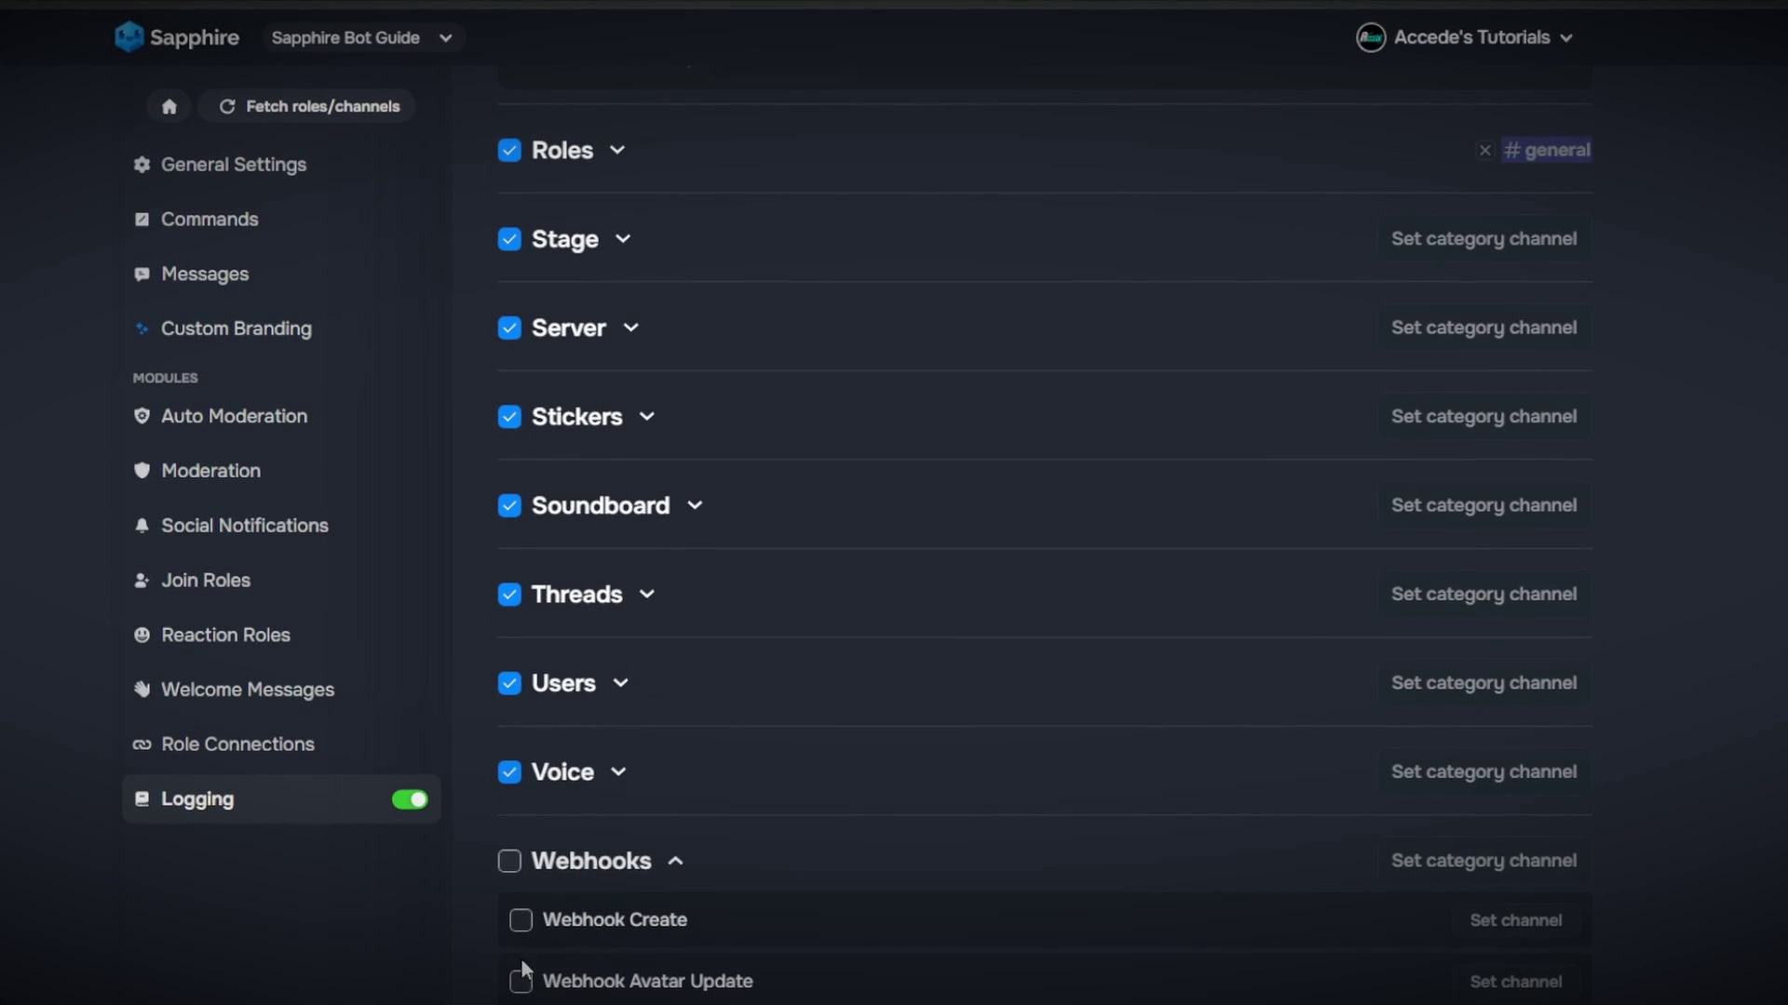
{"action": "left_click", "coordinate": [585, 872]}
{"action": "left_click", "coordinate": [587, 871]}
{"action": "left_click", "coordinate": [518, 862]}
{"action": "left_click", "coordinate": [518, 863]}
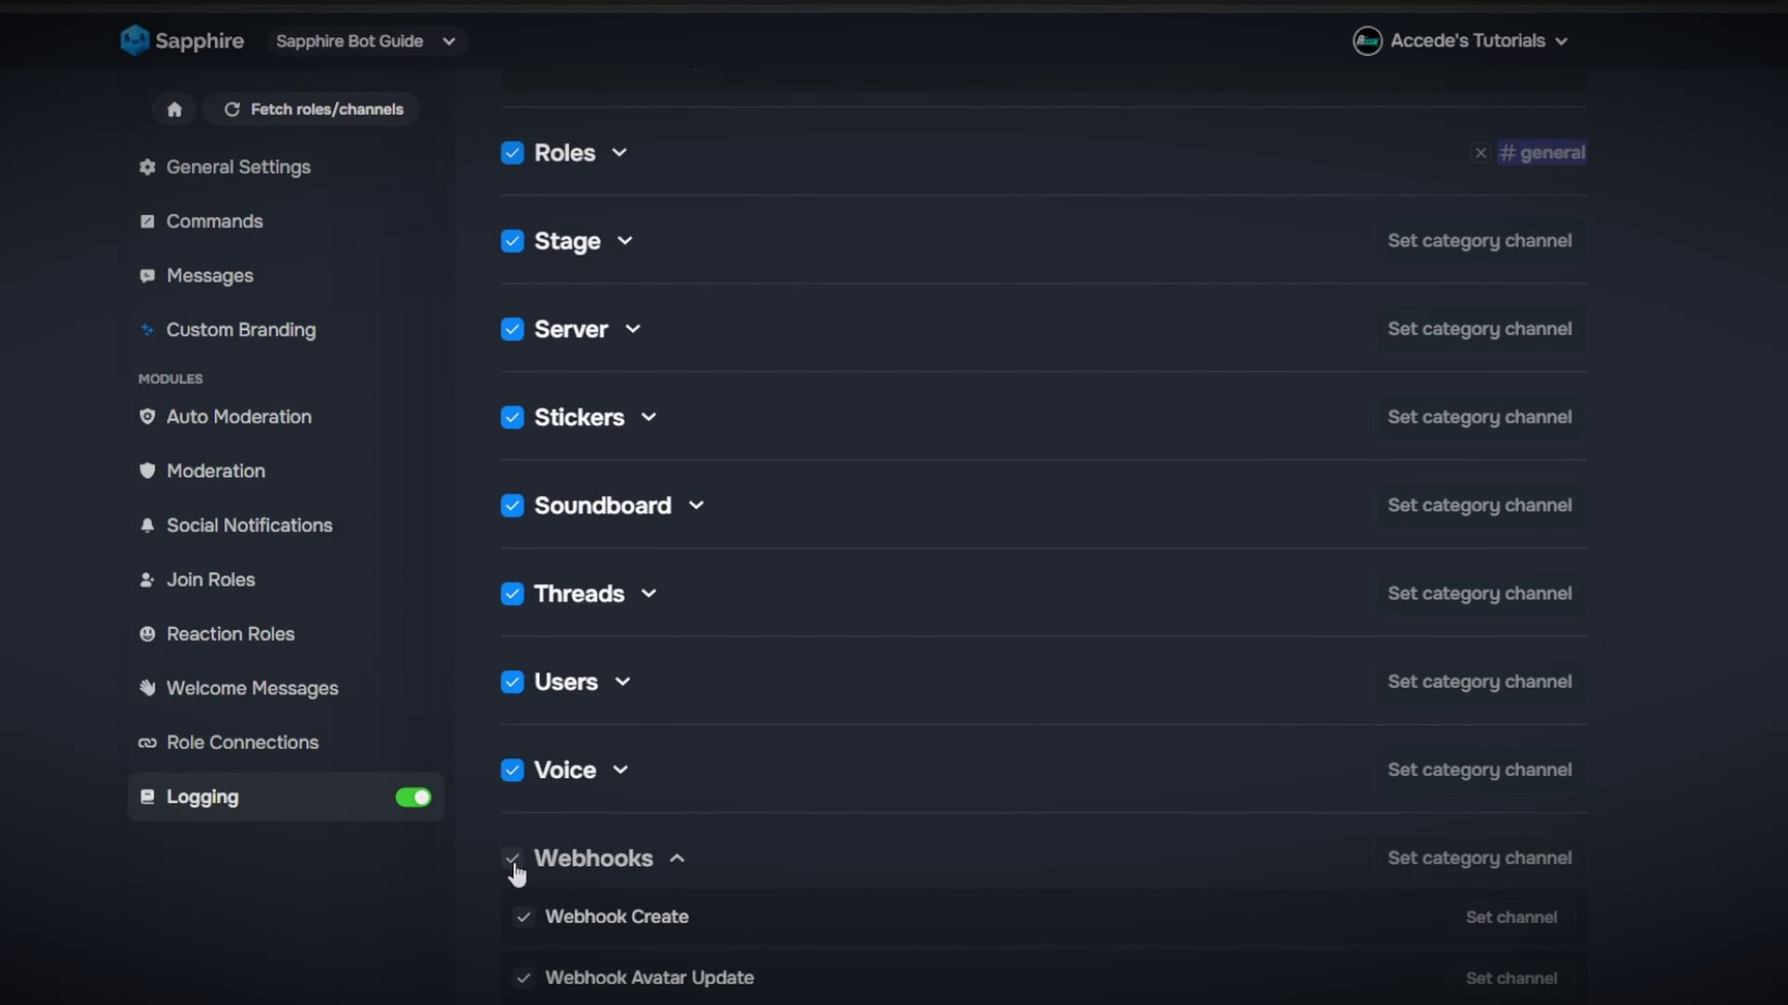
{"action": "left_click", "coordinate": [513, 860]}
{"action": "left_click", "coordinate": [510, 945]}
{"action": "scroll", "coordinate": [672, 424], "scroll_direction": "up", "scroll_amount": 10}
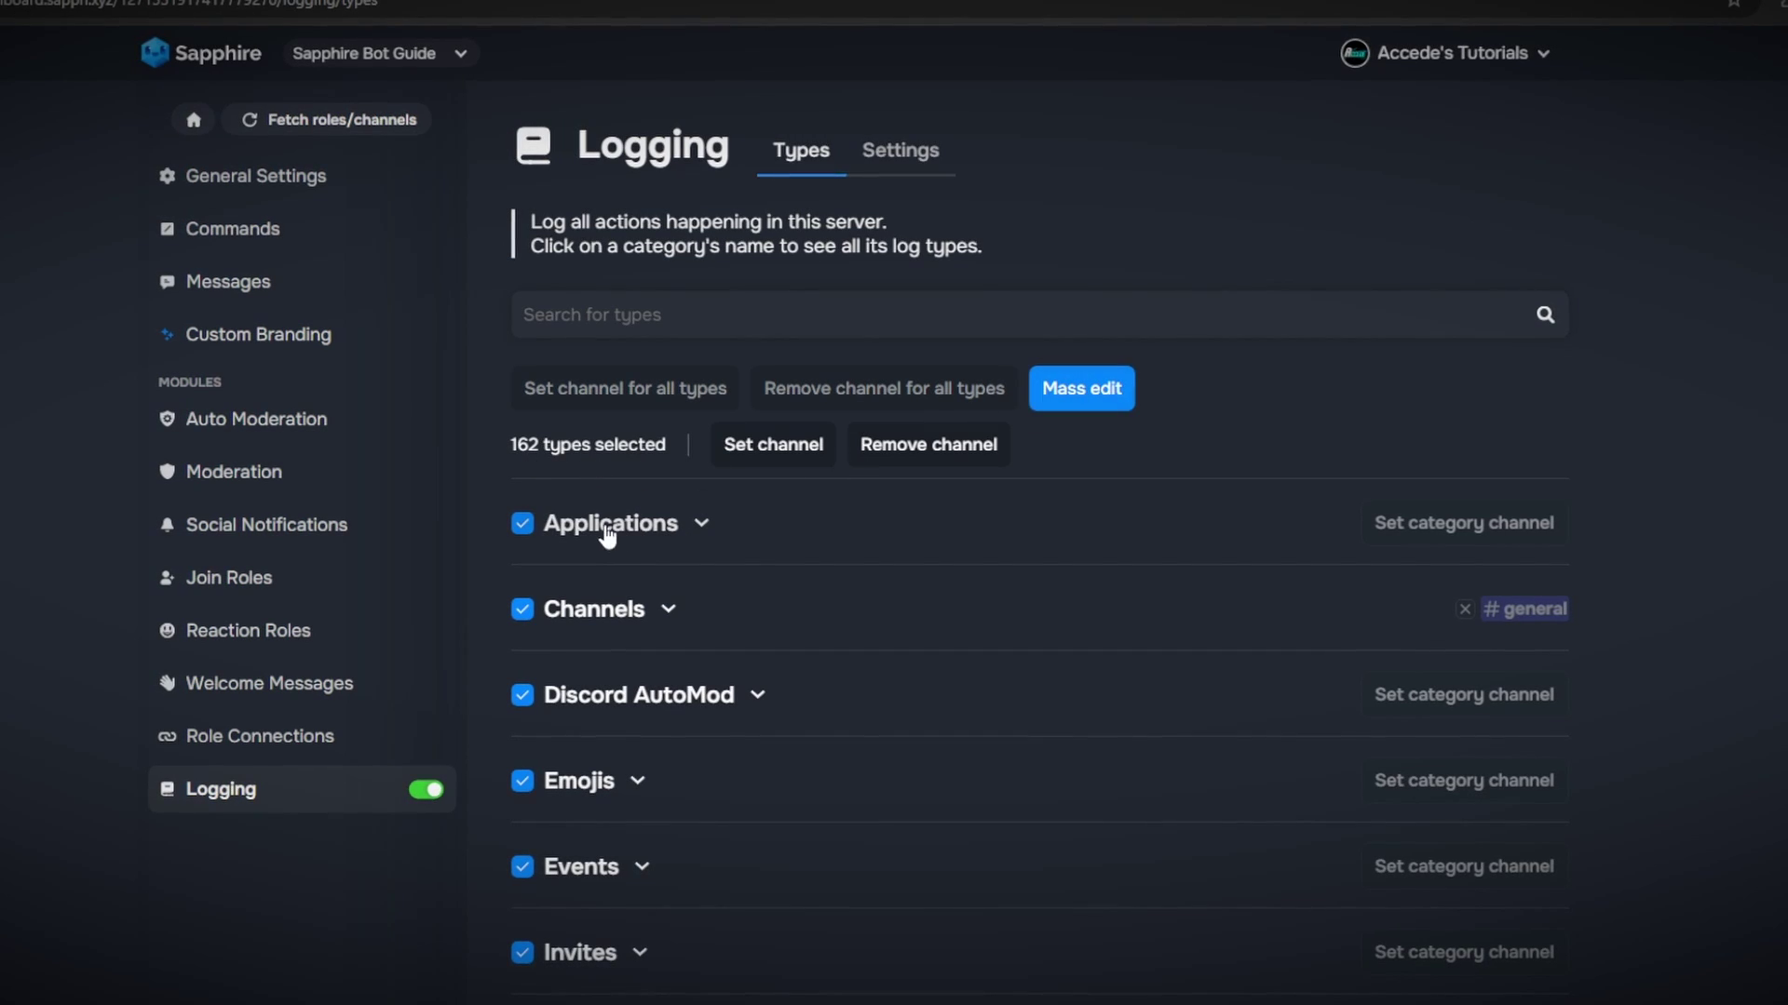
{"action": "left_click", "coordinate": [824, 445]}
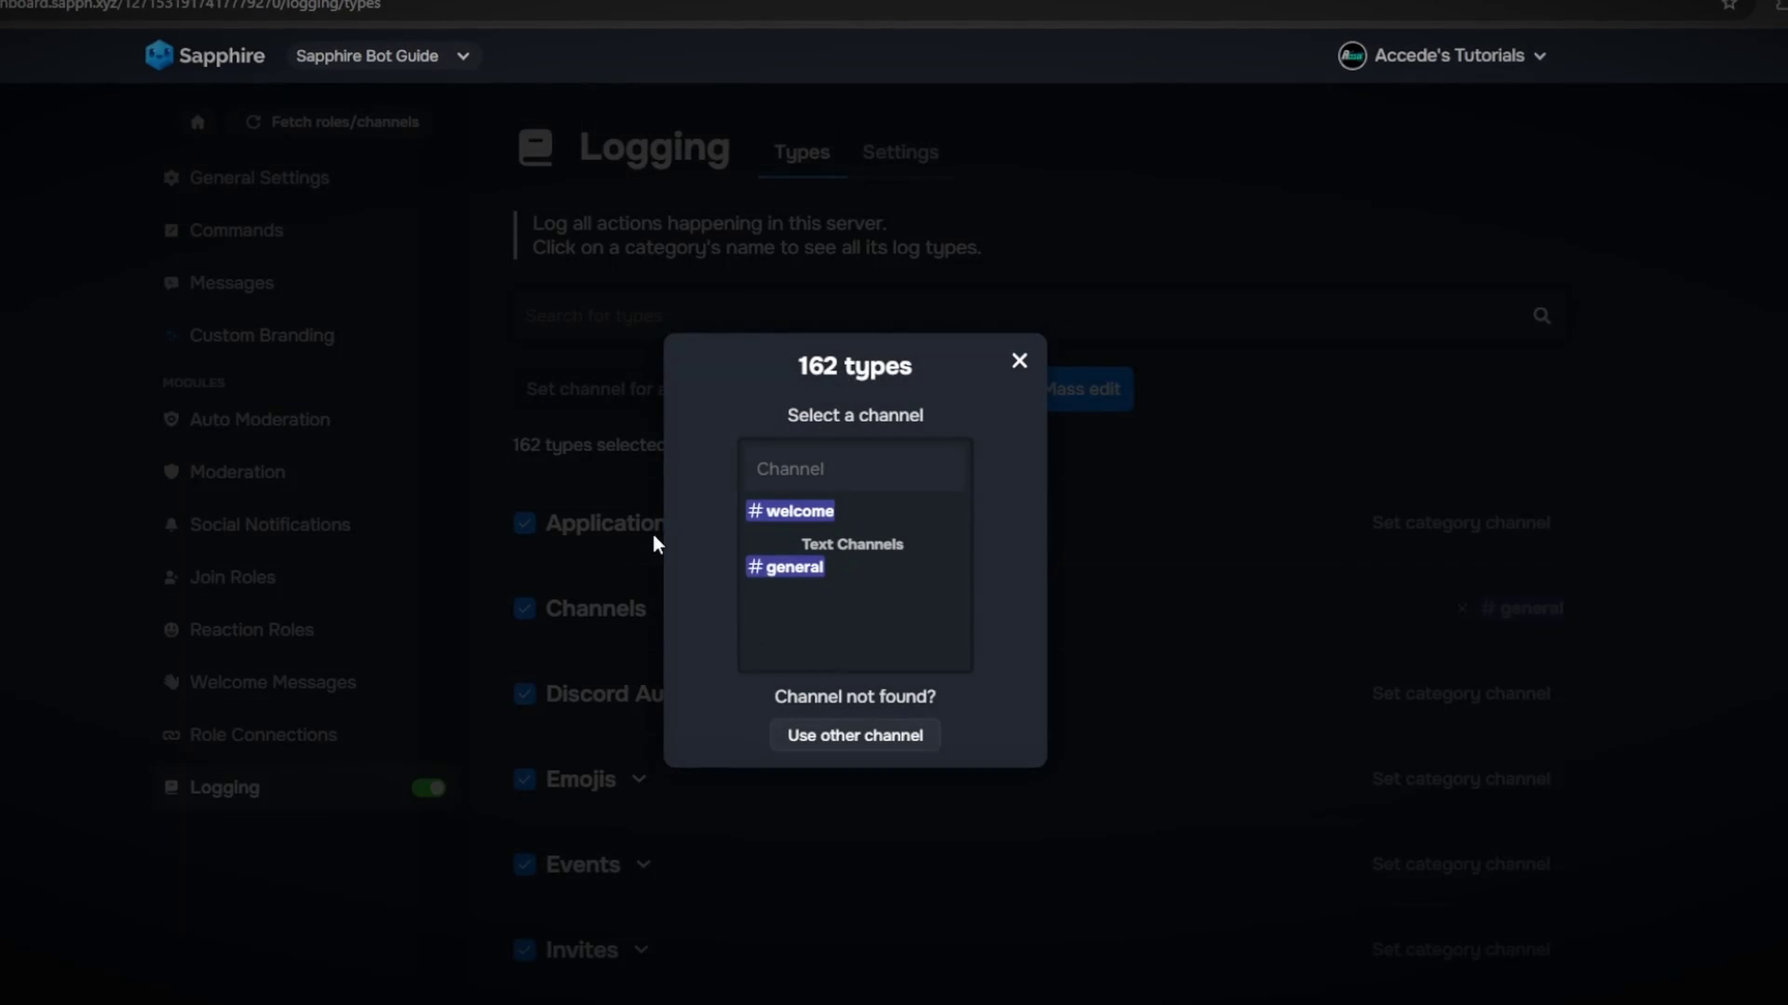
{"action": "left_click", "coordinate": [762, 568]}
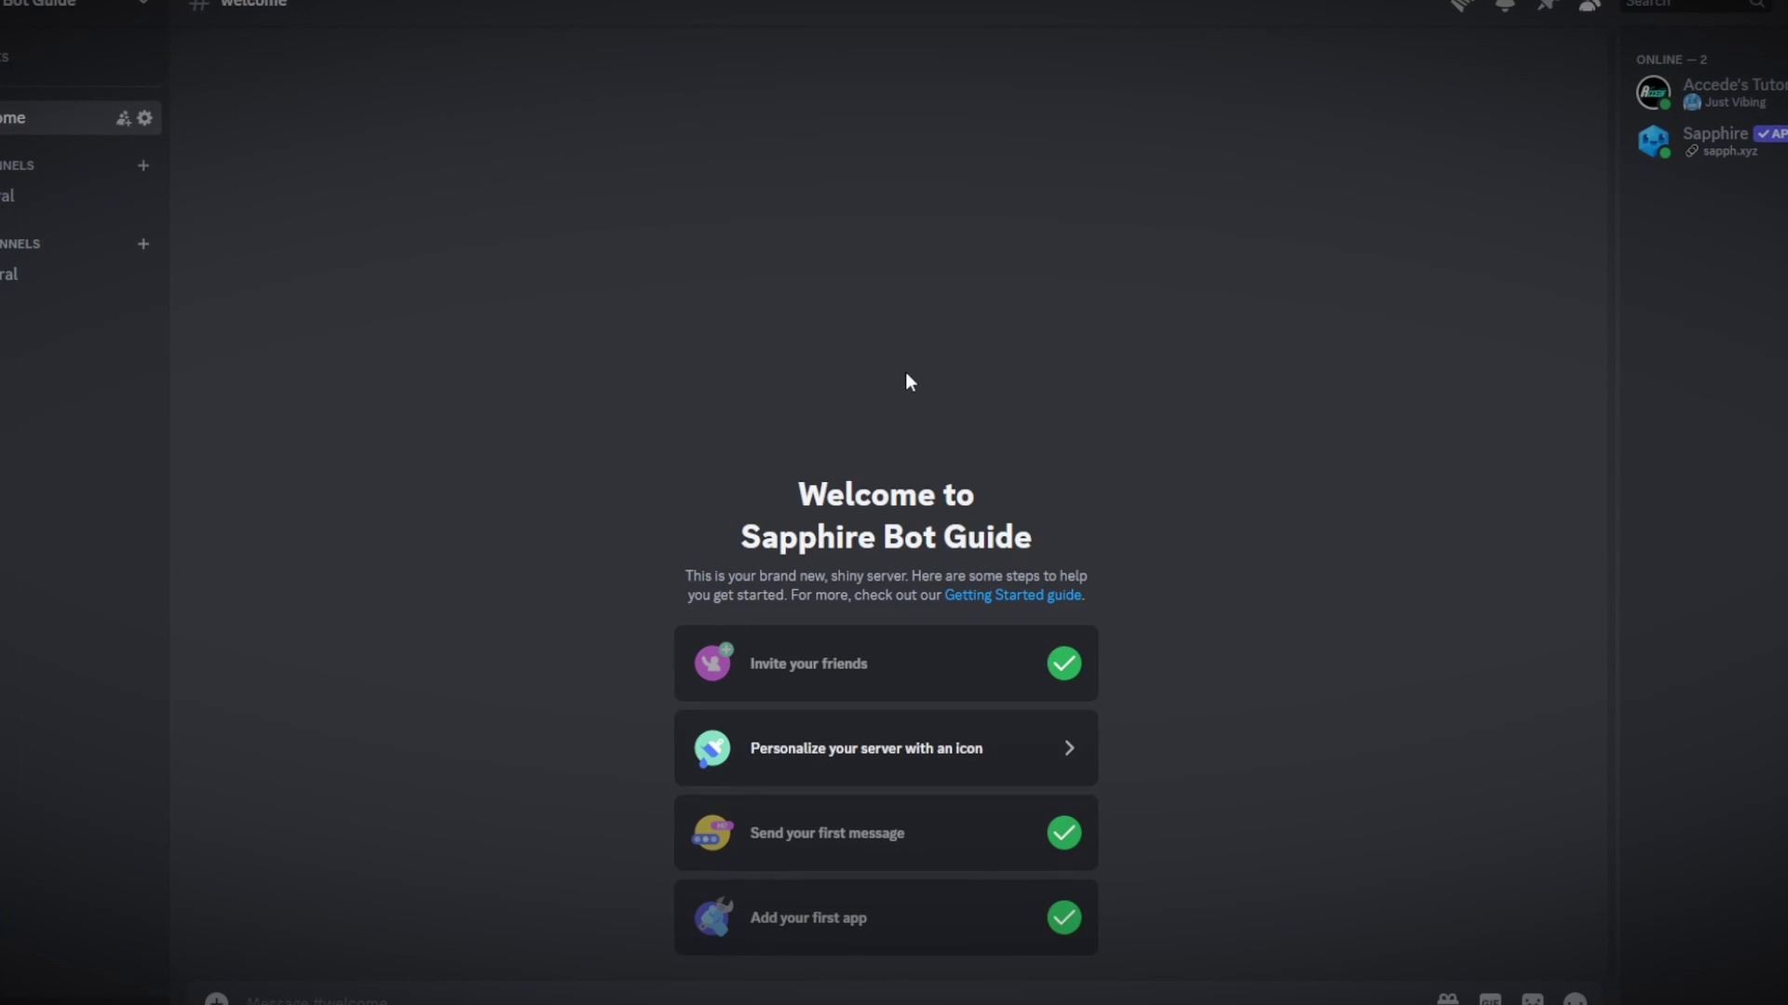
Delete the 'Yay you made it' message from the #general channel
{"action": "left_click", "coordinate": [6, 199]}
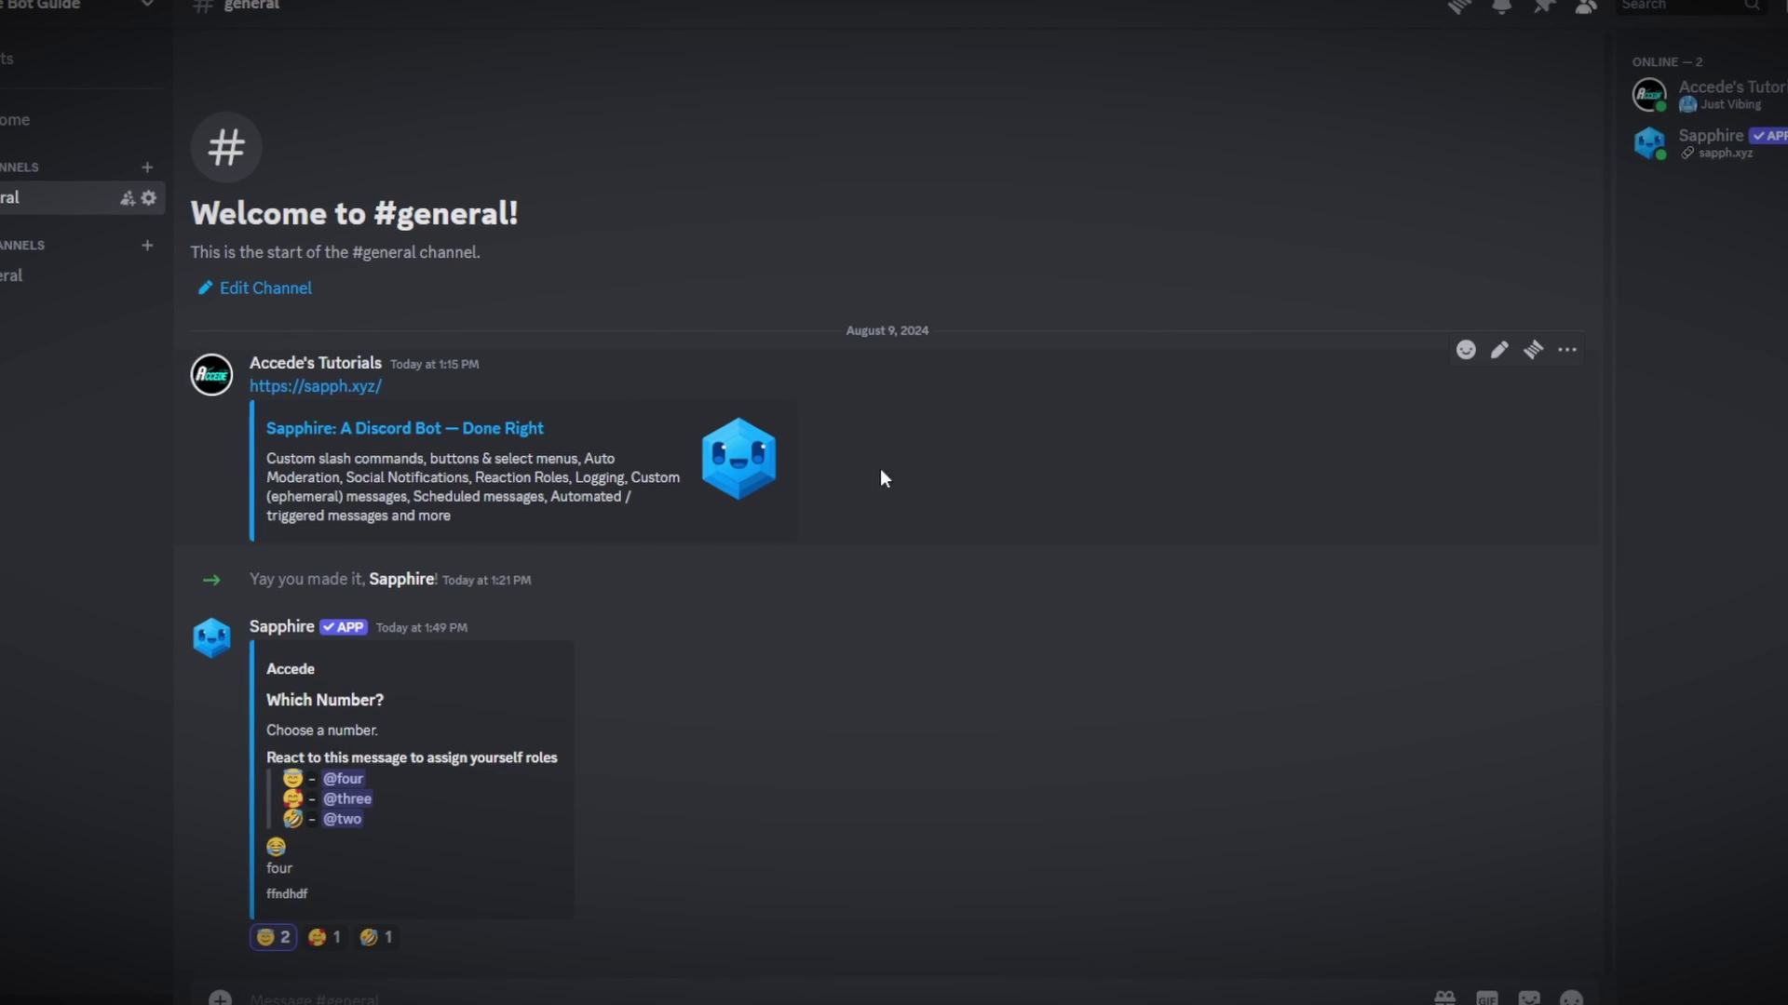
{"action": "left_click", "coordinate": [579, 586]}
{"action": "right_click", "coordinate": [583, 583]}
{"action": "left_click", "coordinate": [714, 739]}
{"action": "left_click", "coordinate": [1018, 618]}
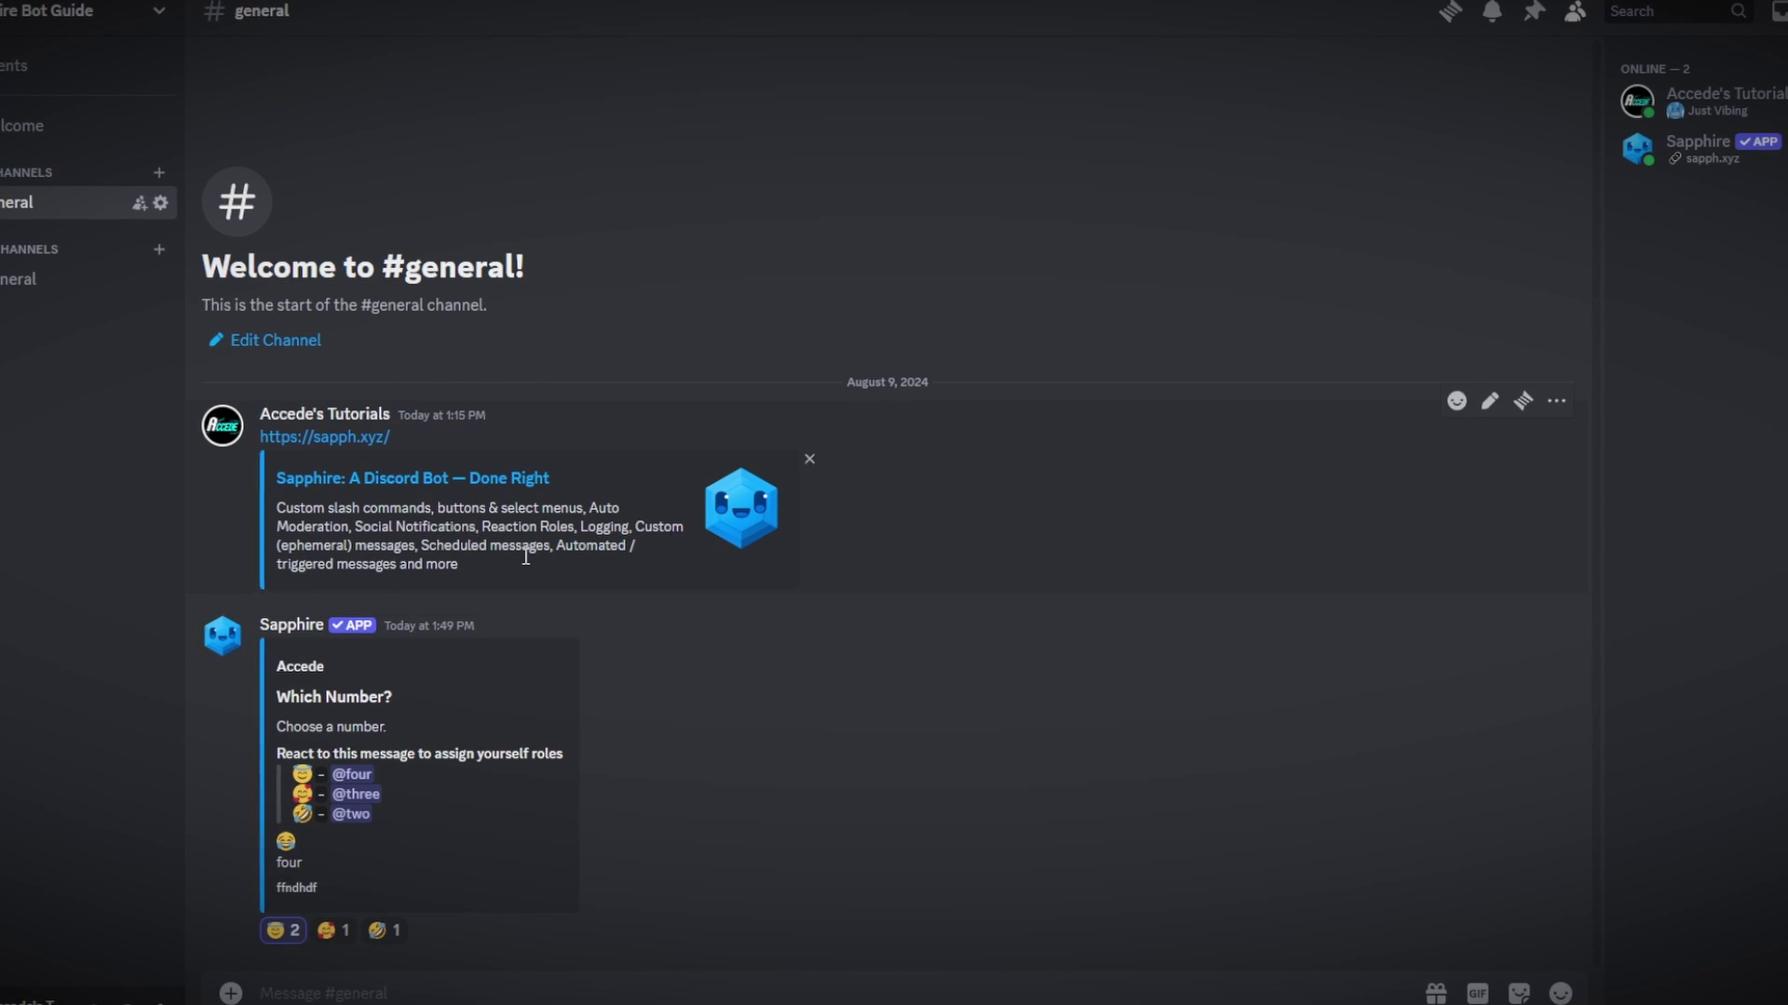
Create a new role under Server Settings > Roles, then return to #general
{"action": "left_click", "coordinate": [102, 12]}
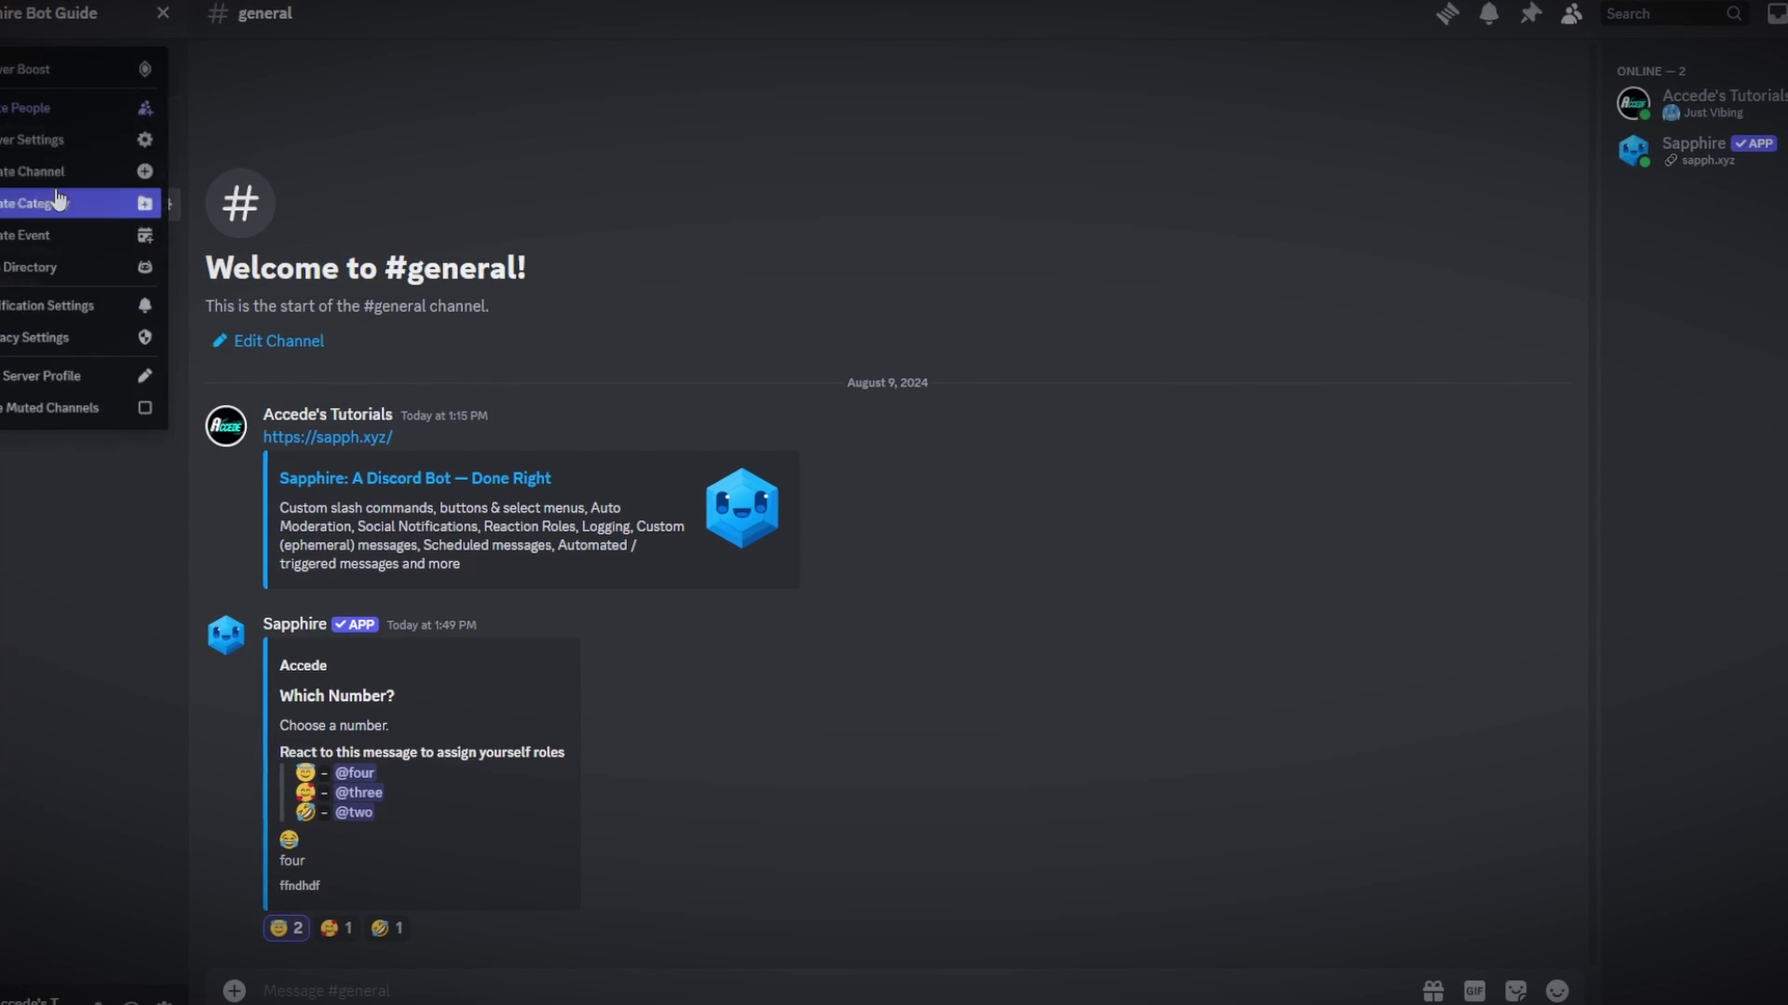
{"action": "left_click", "coordinate": [112, 136]}
{"action": "left_click", "coordinate": [376, 126]}
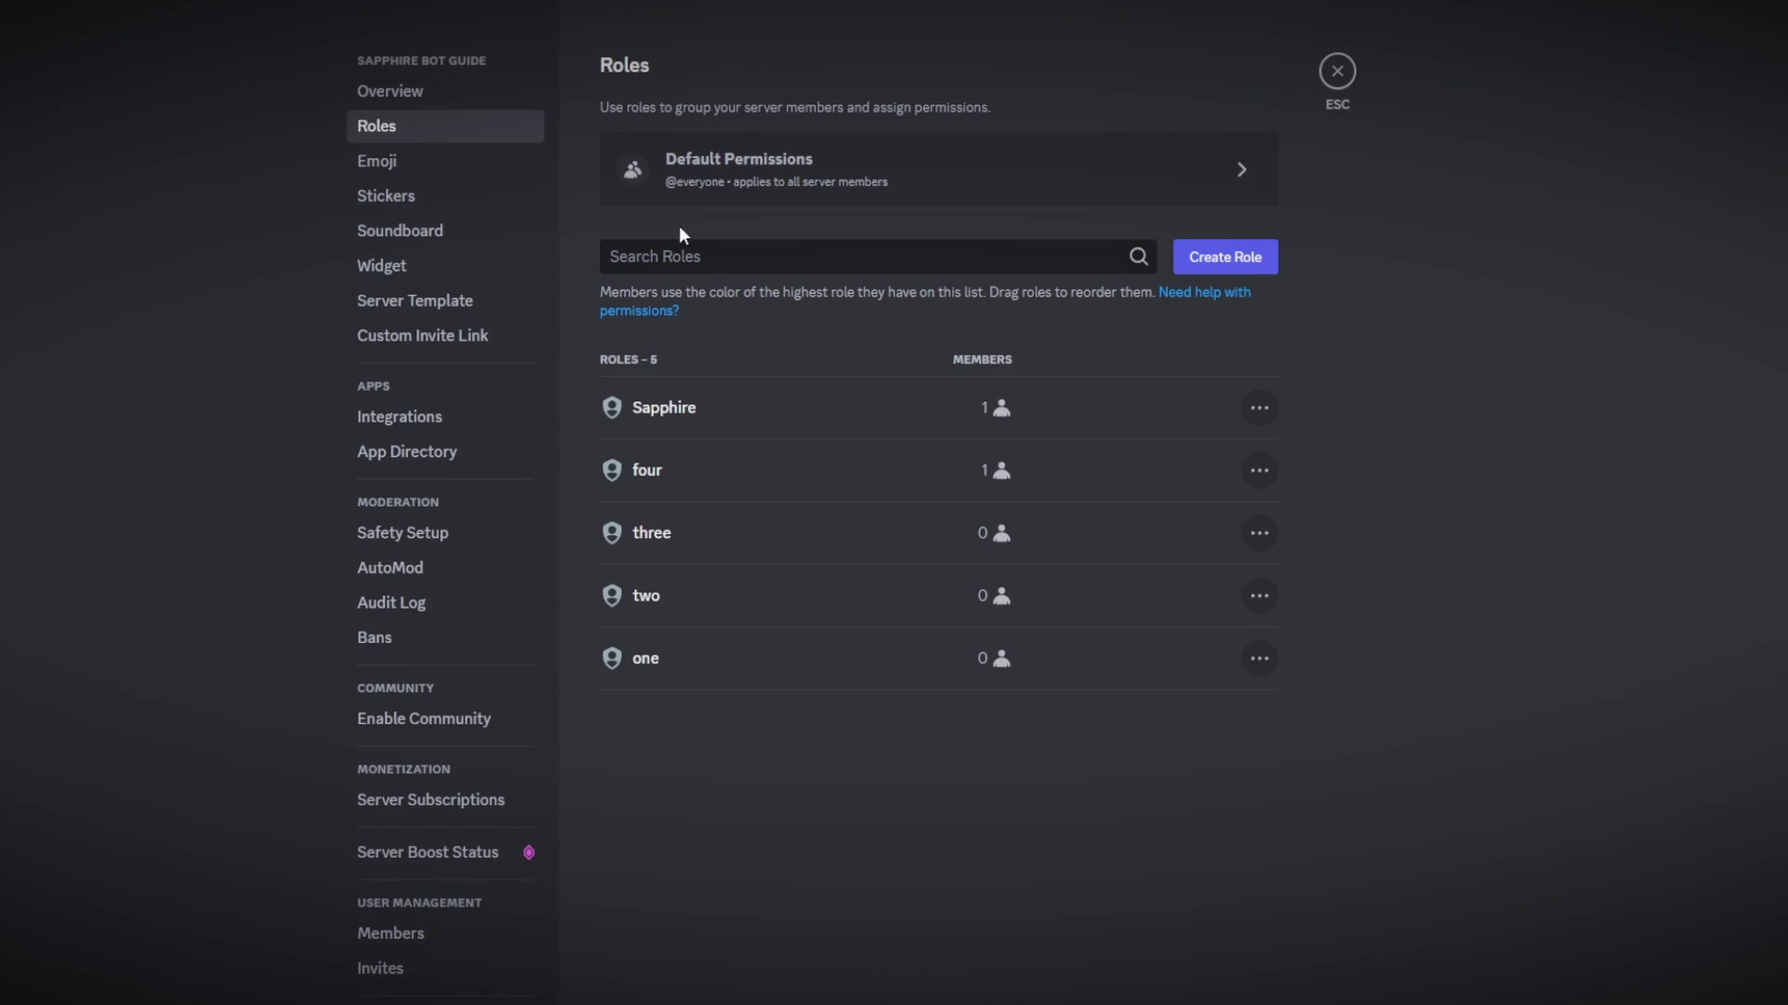
{"action": "left_click", "coordinate": [1204, 270]}
{"action": "left_click", "coordinate": [1350, 79]}
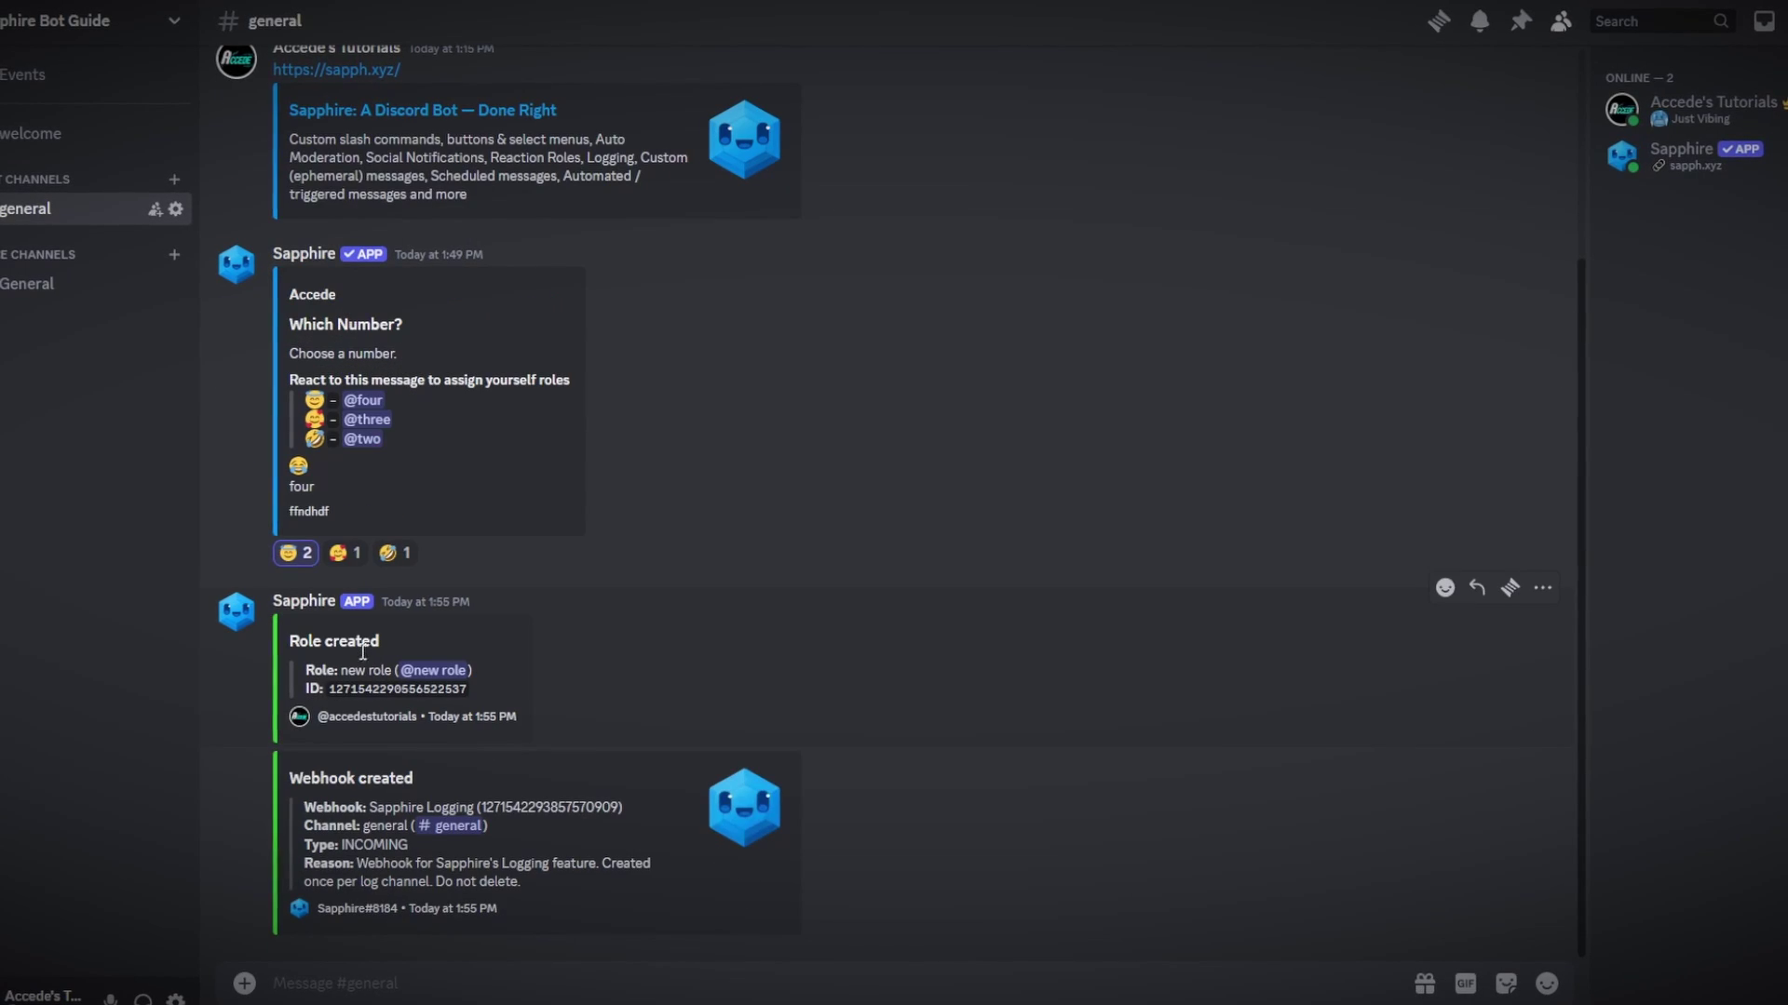
Review the Role created and Webhook created log entries, including the webhook's Reason text
{"action": "left_click_drag", "start_coordinate": [340, 662], "coordinate": [555, 942]}
{"action": "left_click", "coordinate": [337, 775]}
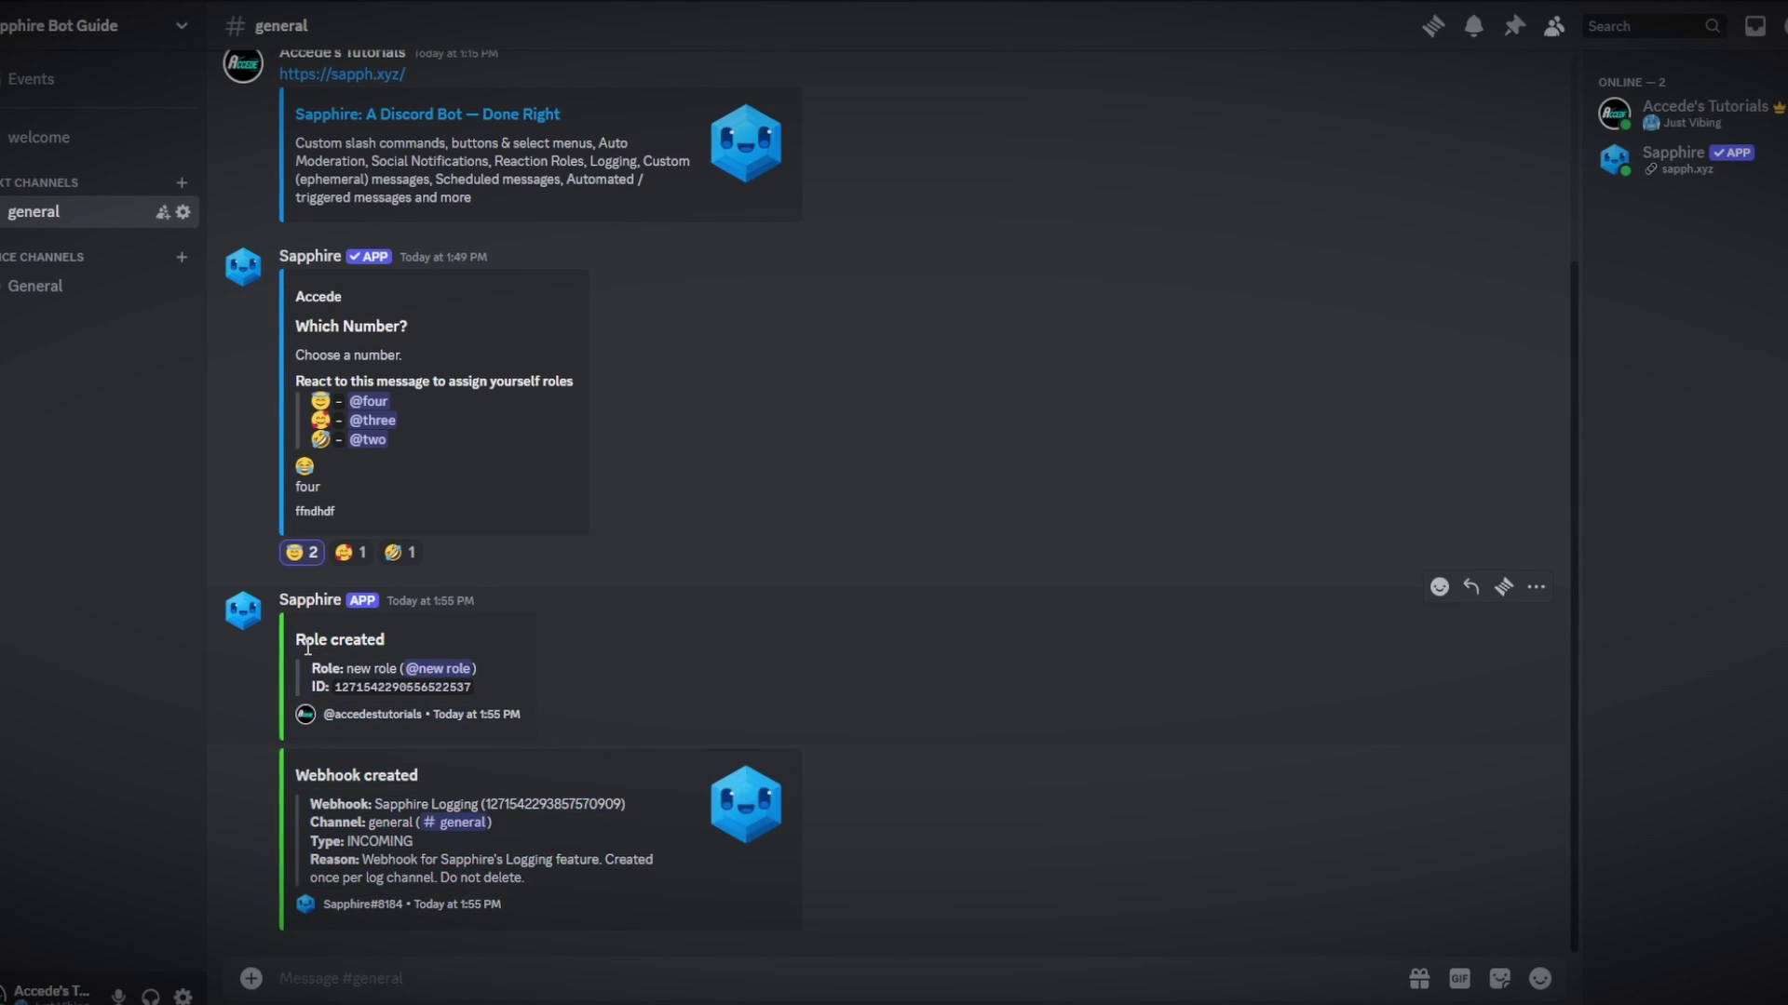
{"action": "left_click_drag", "start_coordinate": [363, 799], "coordinate": [424, 823]}
{"action": "left_click", "coordinate": [447, 810]}
{"action": "left_click", "coordinate": [421, 835]}
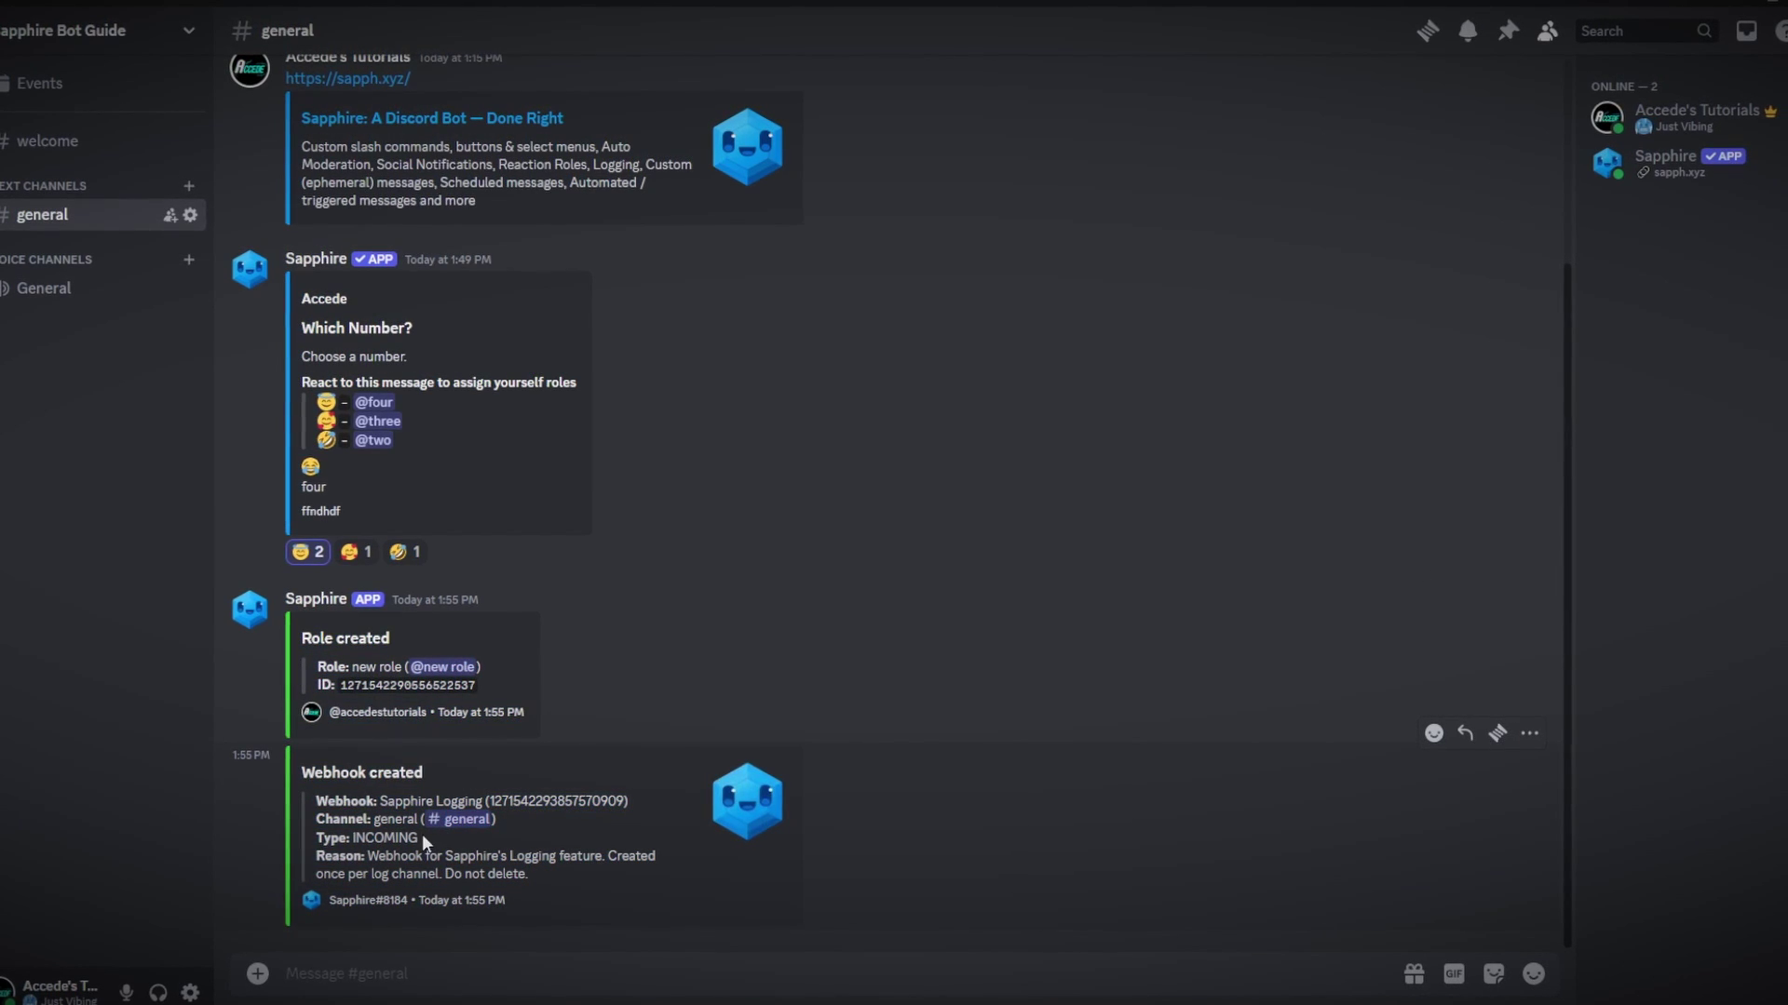
{"action": "left_click_drag", "start_coordinate": [532, 883], "coordinate": [395, 854]}
{"action": "left_click", "coordinate": [394, 854]}
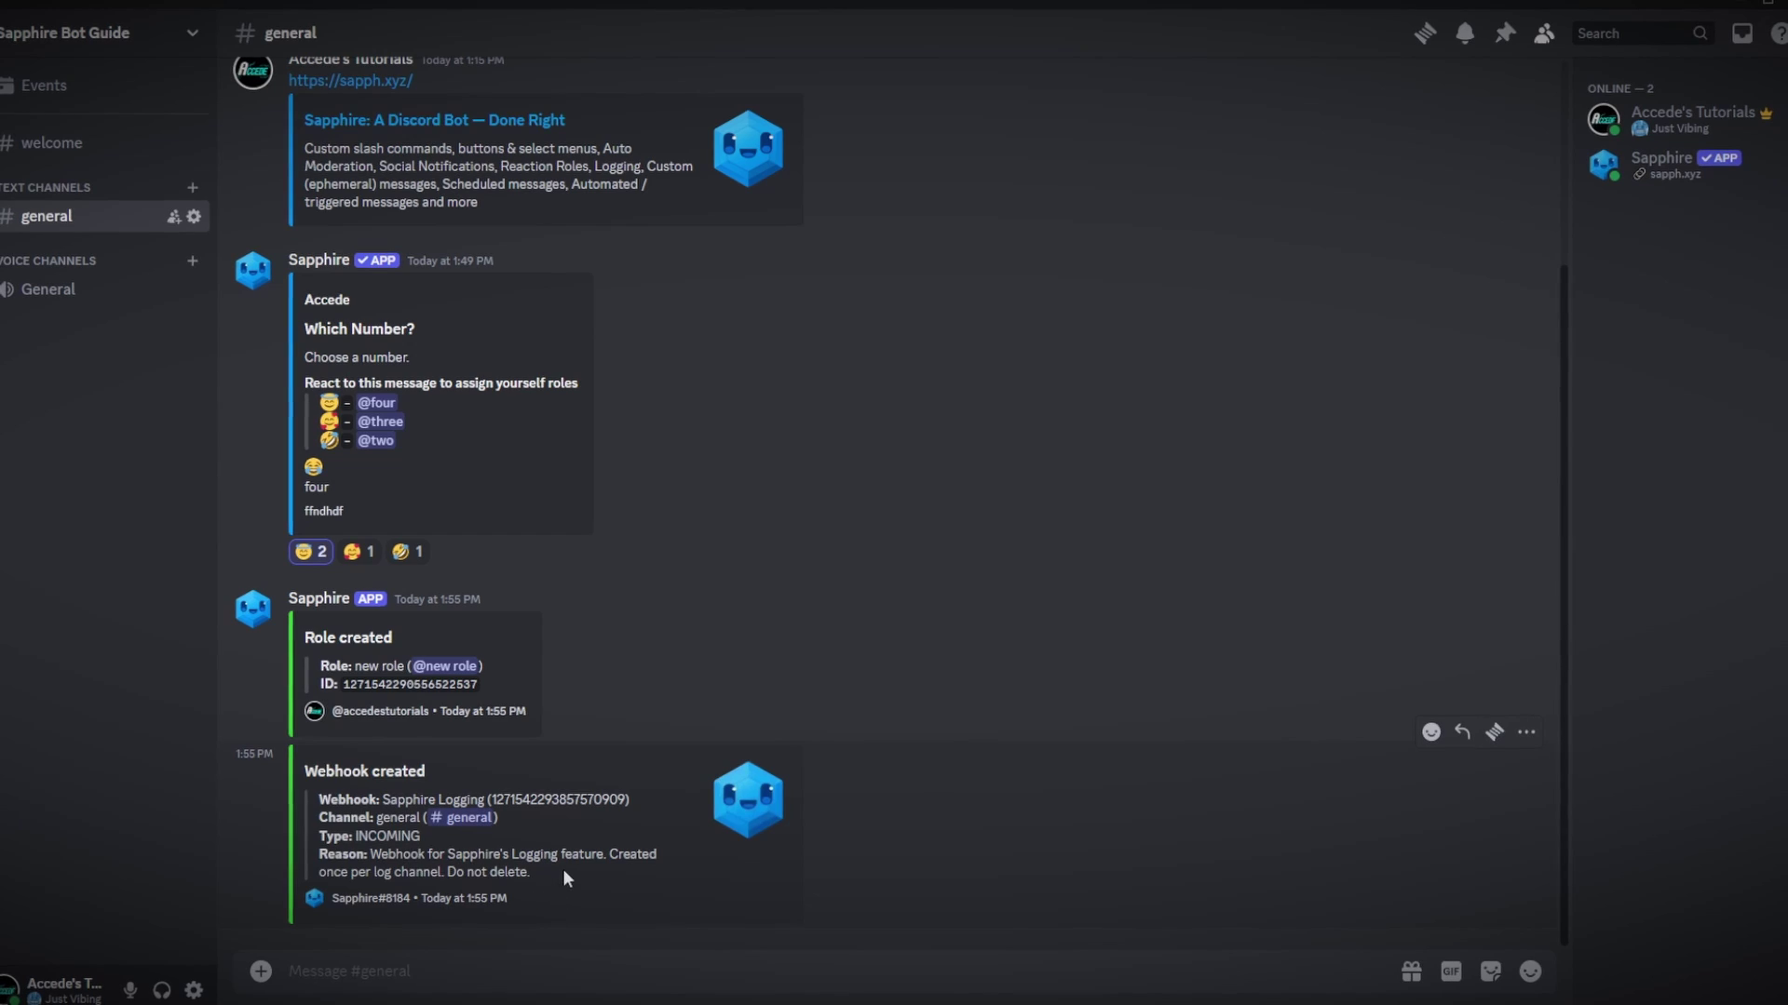
{"action": "left_click_drag", "start_coordinate": [563, 868], "coordinate": [321, 854]}
{"action": "left_click", "coordinate": [427, 857]}
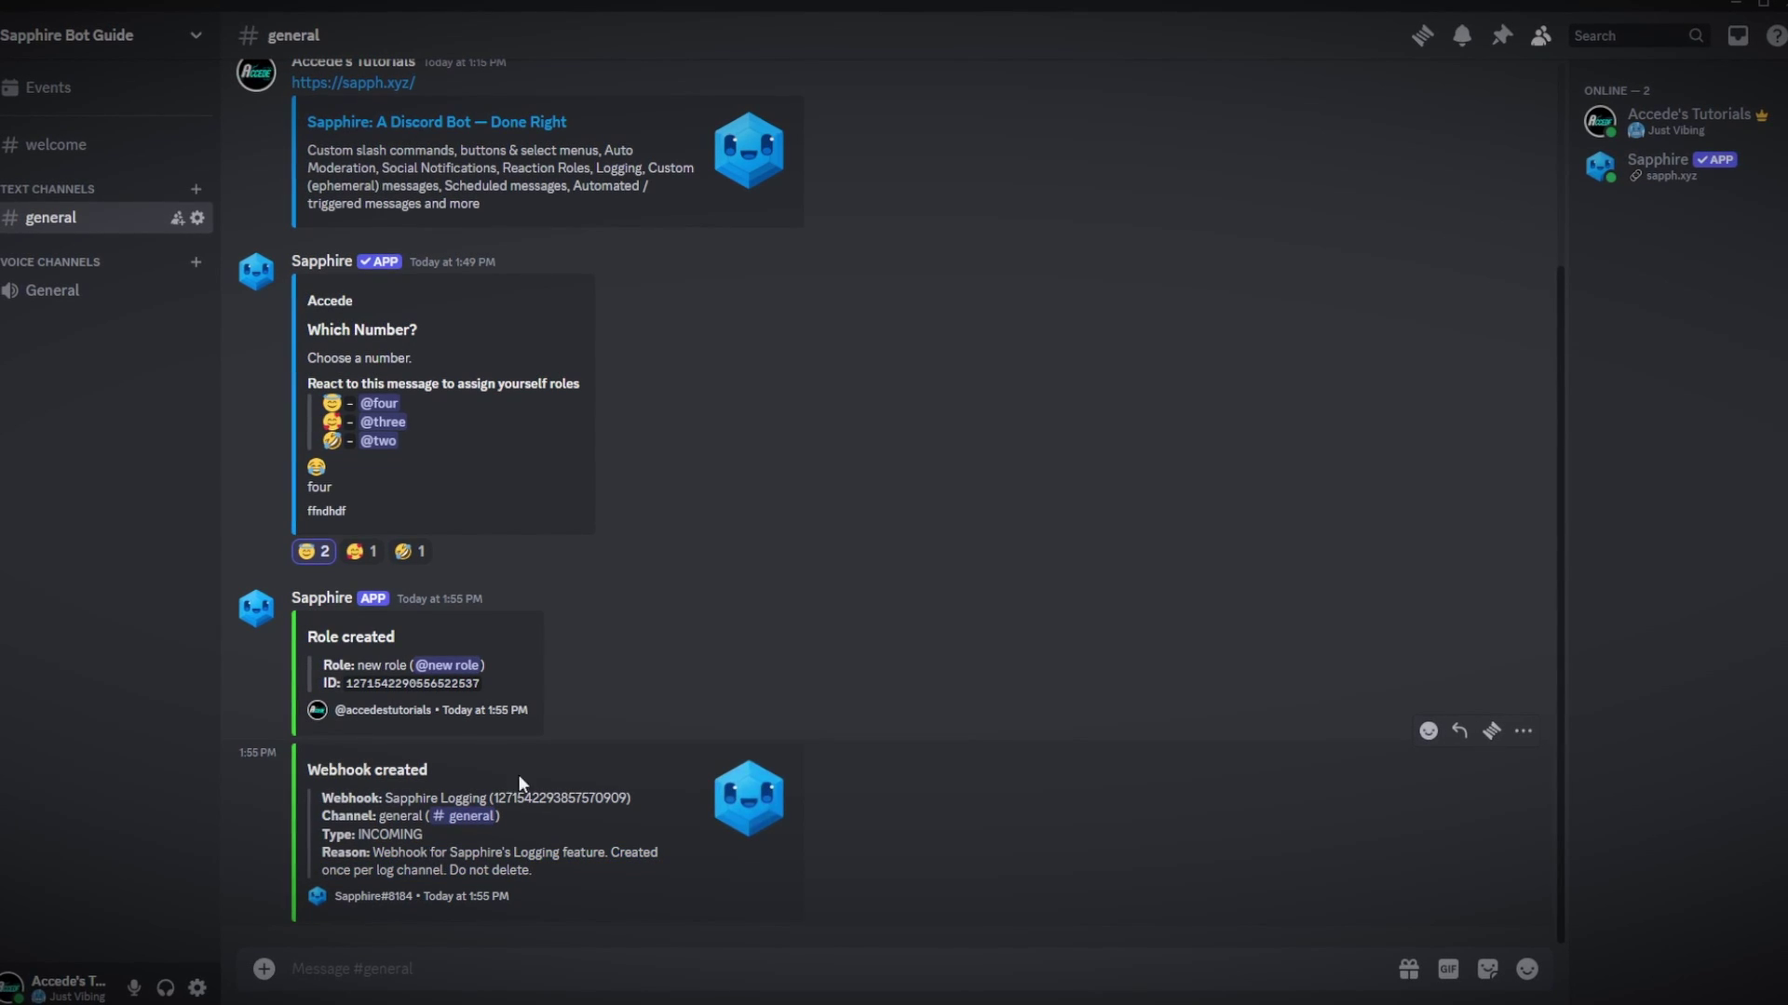